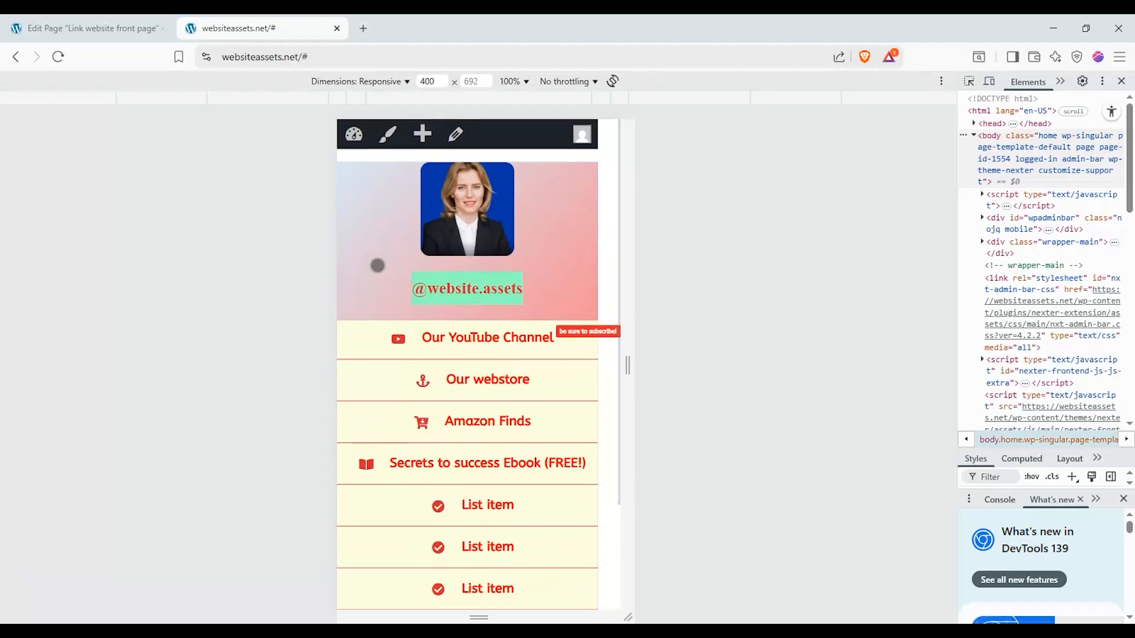
# Look through the finished link page in the mobile preview, from the profile header down to the social icons.
pyautogui.scroll(-2, 377, 265)
pyautogui.scroll(-2, 377, 265)
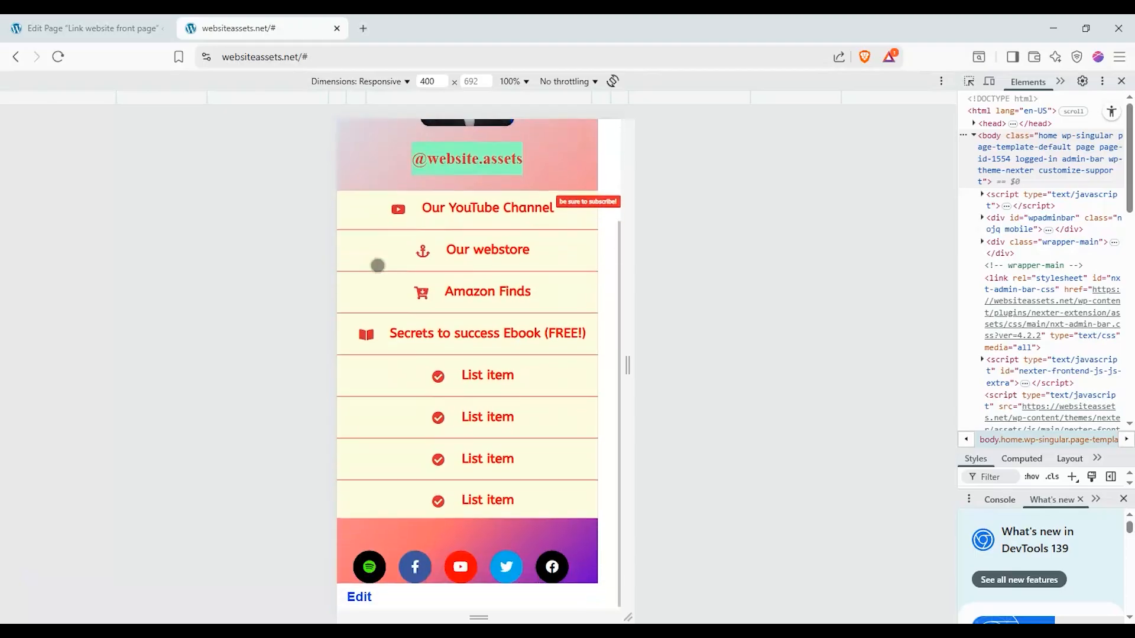
pyautogui.scroll(2, 377, 265)
pyautogui.scroll(1, 378, 265)
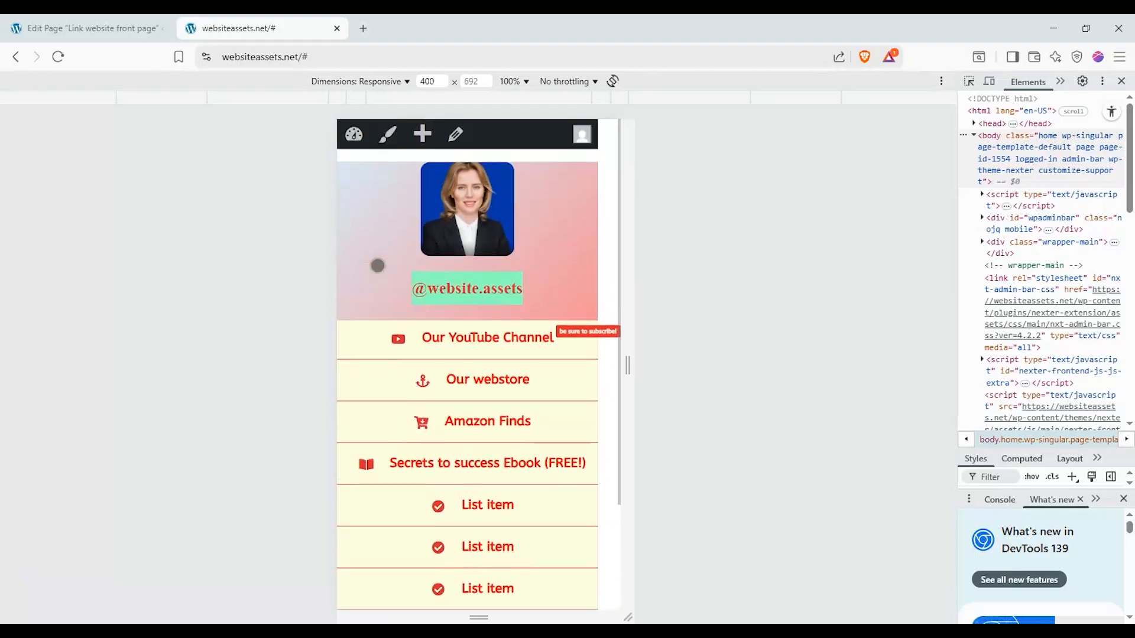
pyautogui.scroll(-2, 377, 265)
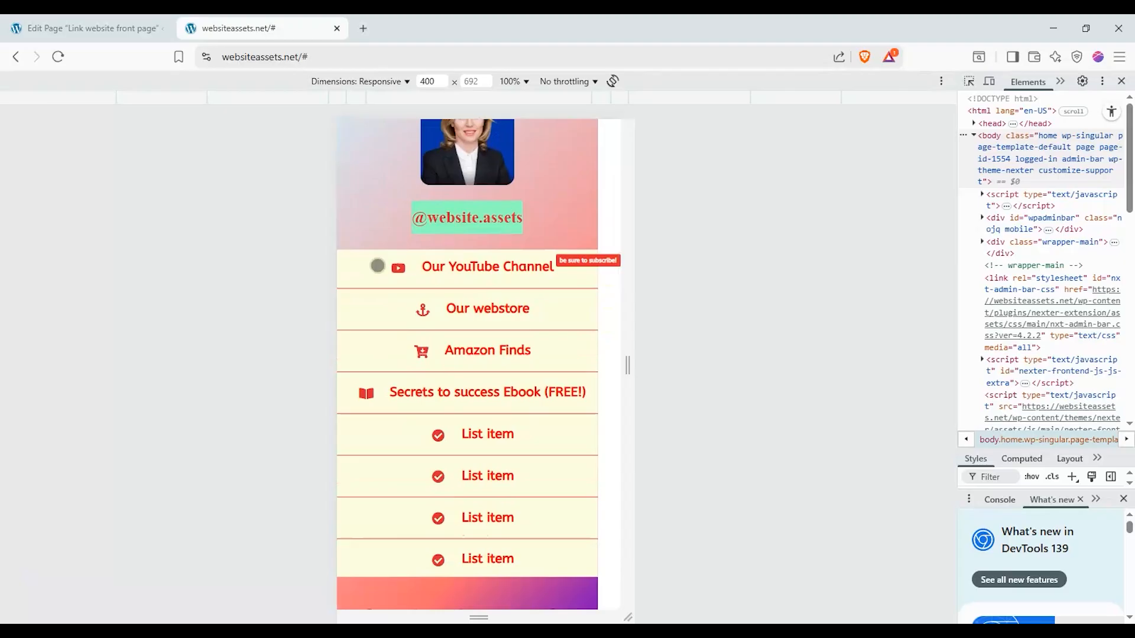
pyautogui.scroll(-2, 377, 265)
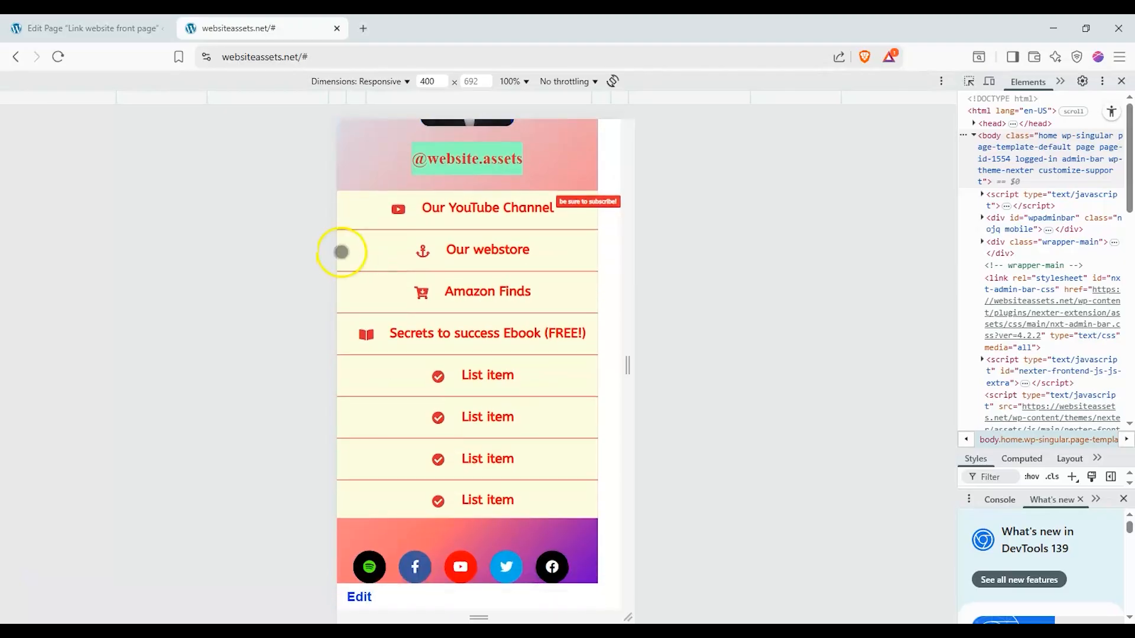
pyautogui.scroll(4, 367, 228)
pyautogui.click(460, 337)
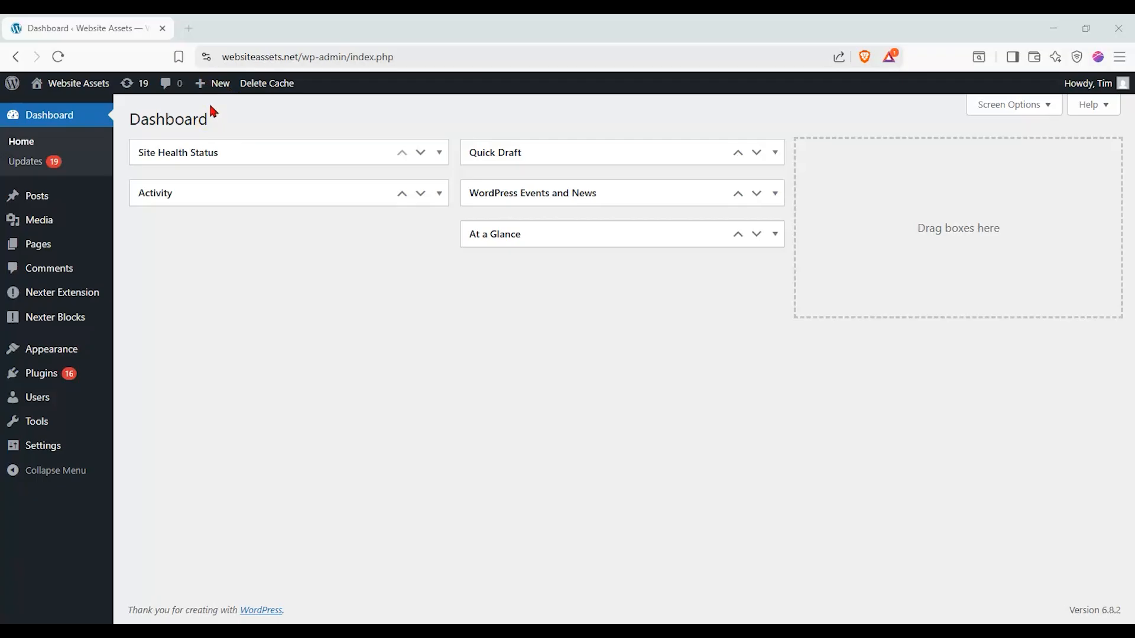
# Review the installed themes and the Nexter Extension and Nexter Blocks overviews, ending at the main WordPress dashboard.
pyautogui.moveTo(80, 350)
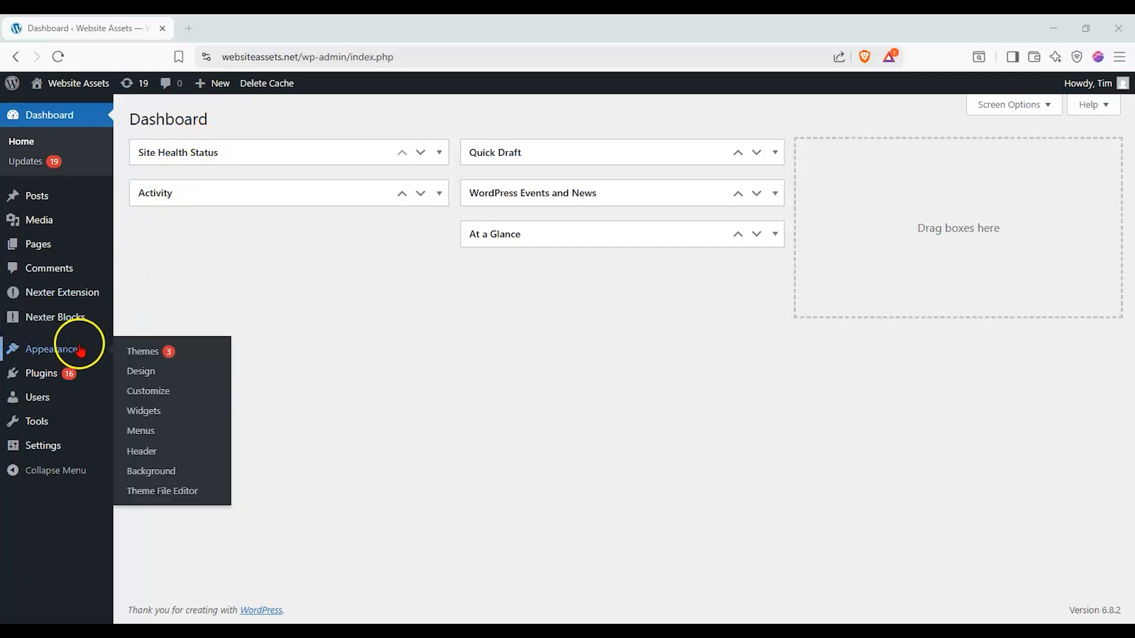
pyautogui.click(132, 353)
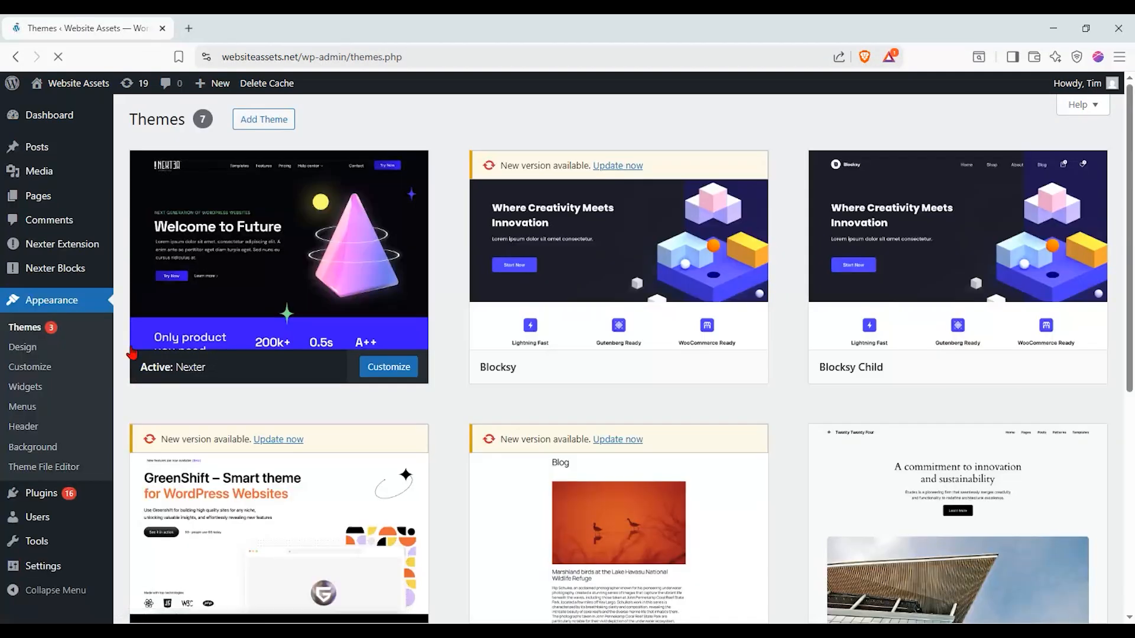
pyautogui.moveTo(165, 347)
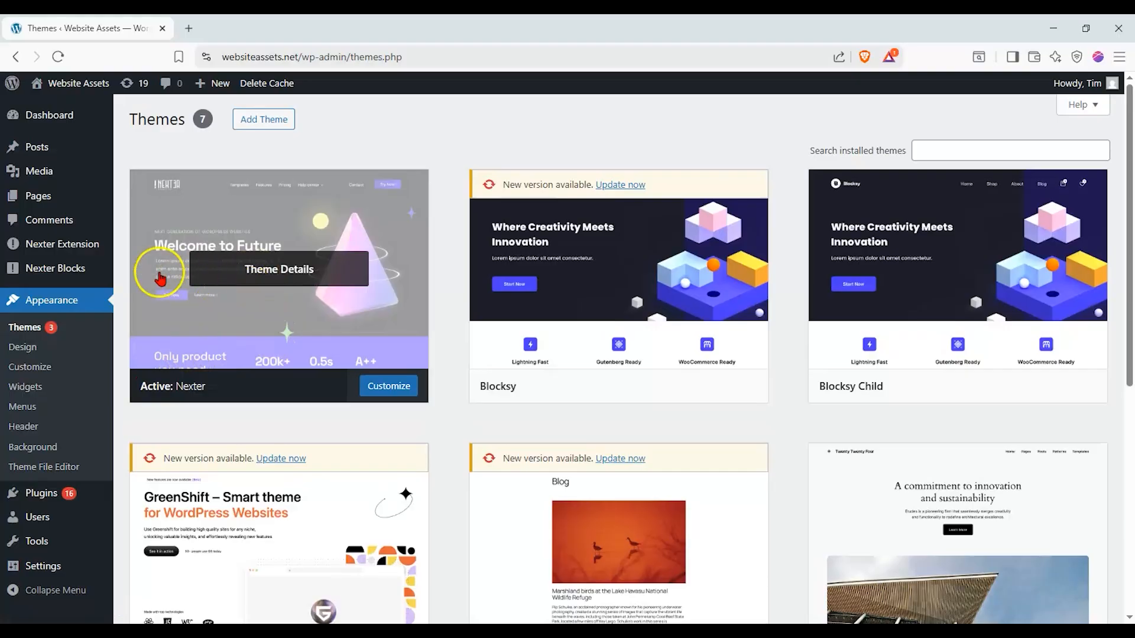
pyautogui.click(68, 252)
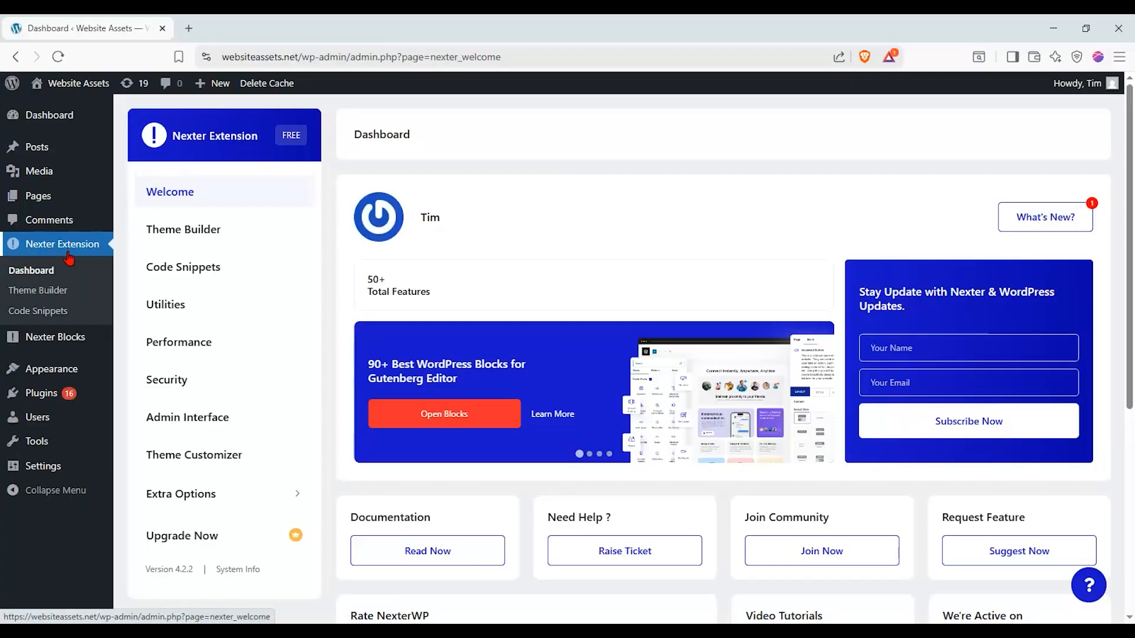
pyautogui.click(60, 348)
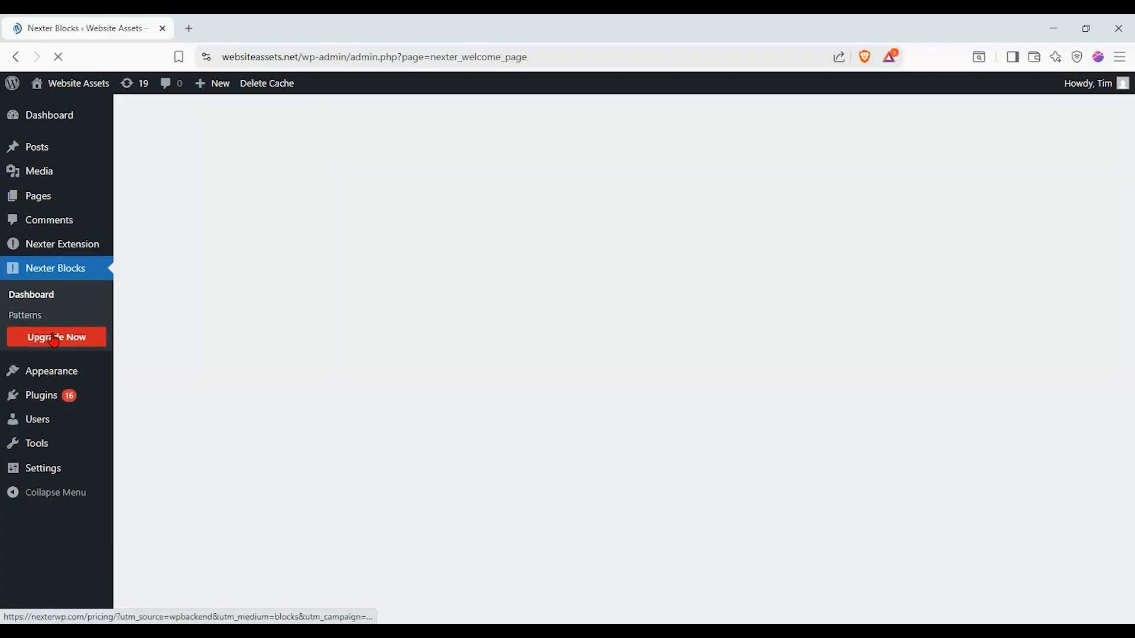
pyautogui.click(48, 339)
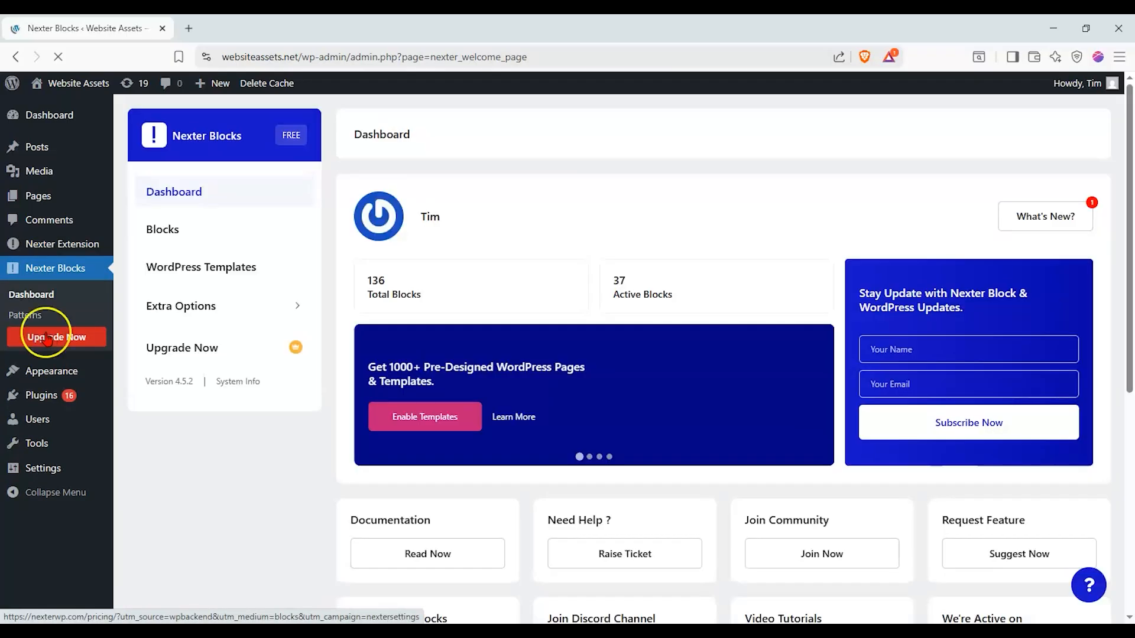
pyautogui.moveTo(80, 193)
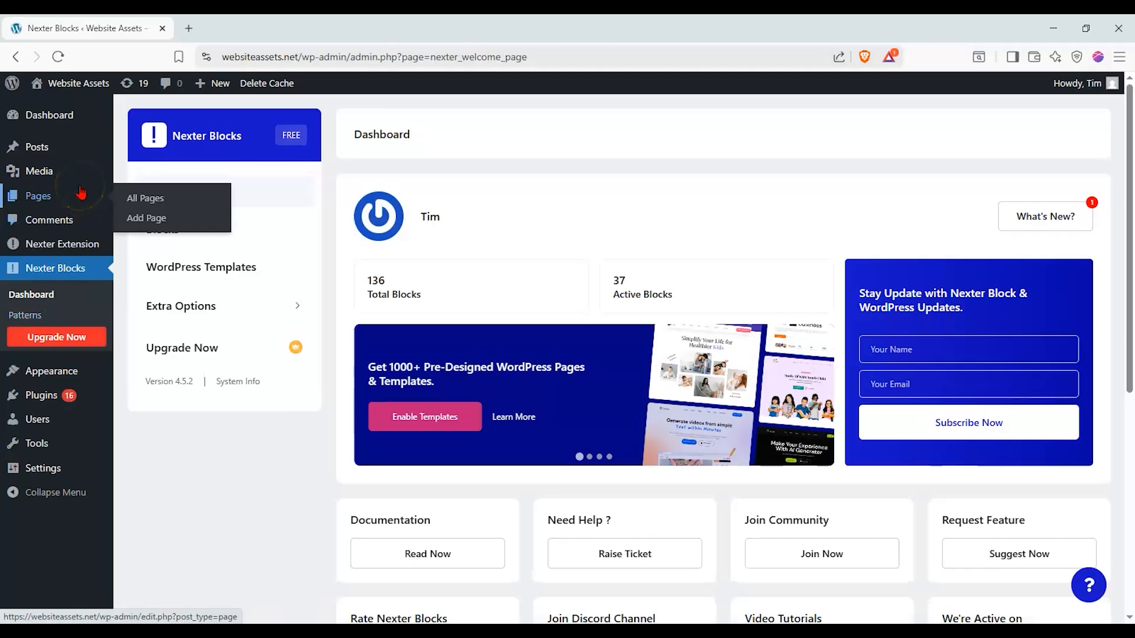
pyautogui.click(59, 116)
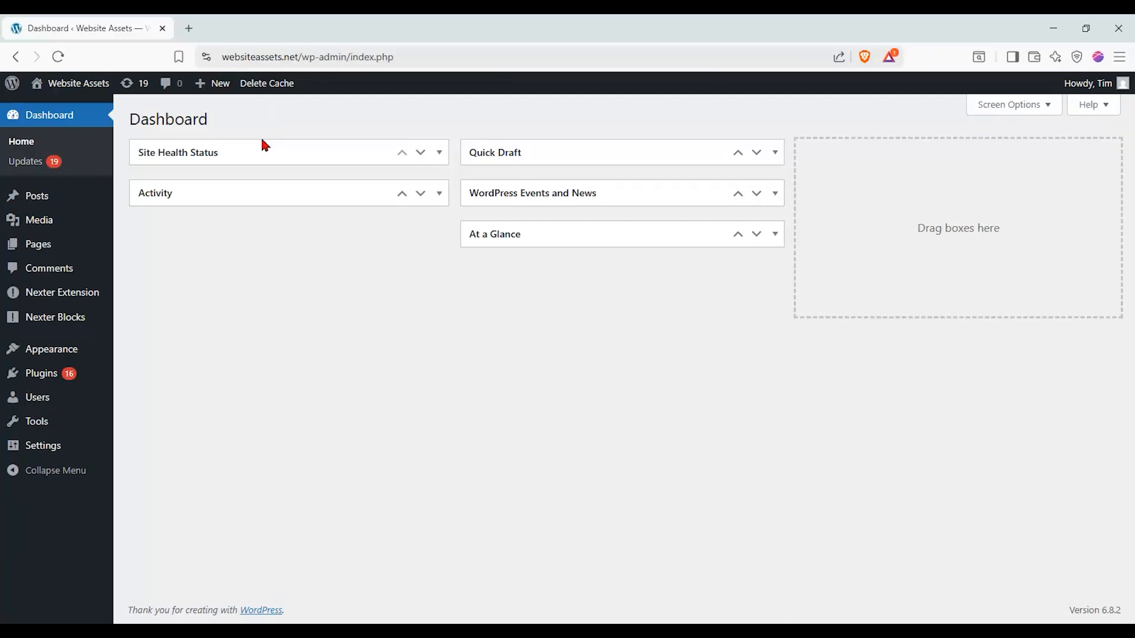
# Create a new page titled "Link website front page".
pyautogui.moveTo(240, 124); pyautogui.dragTo(134, 123)
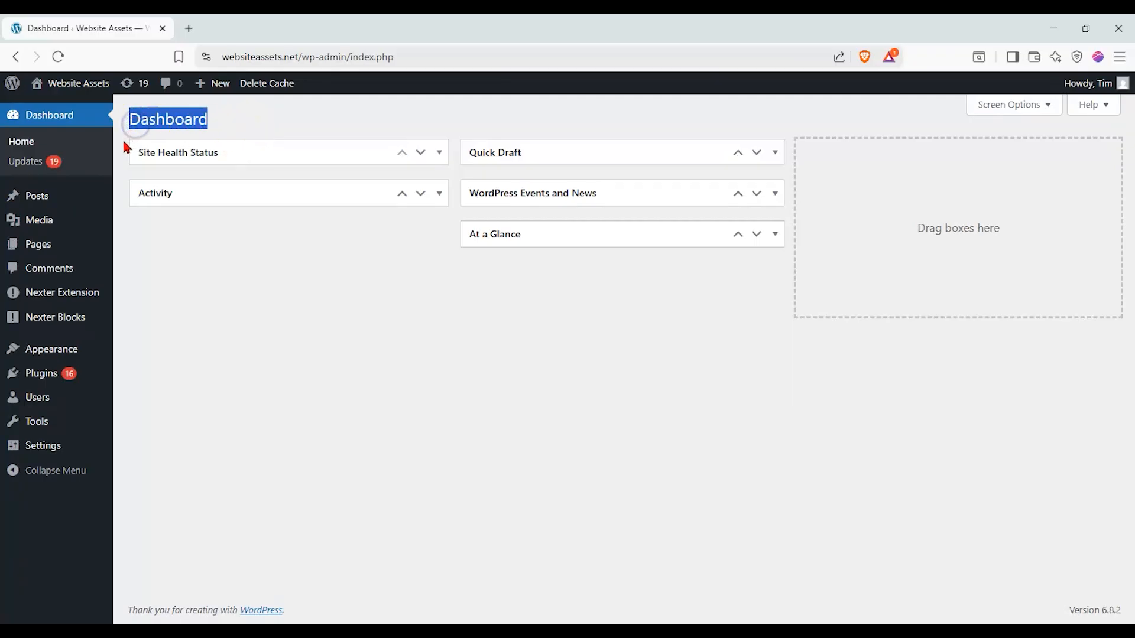
pyautogui.moveTo(71, 245)
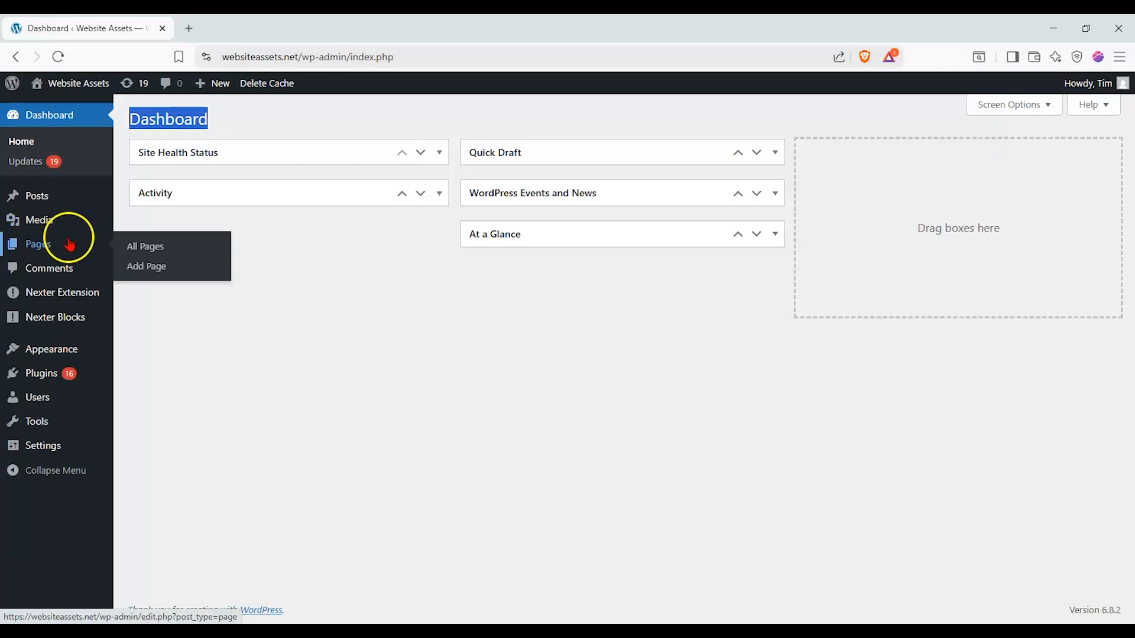
pyautogui.click(171, 268)
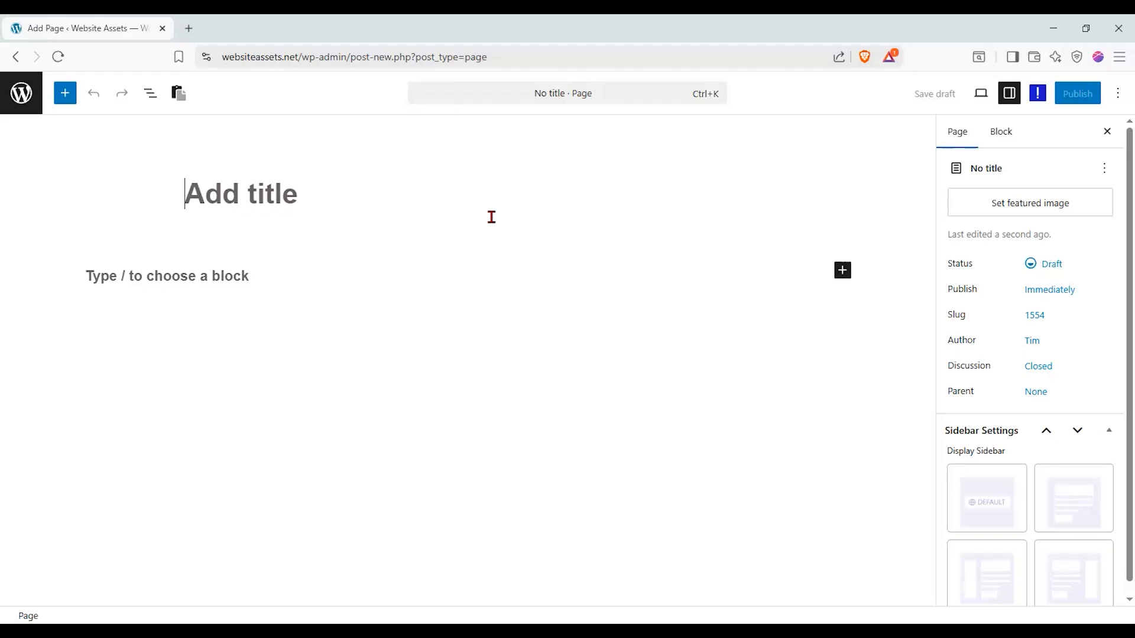
pyautogui.write('ink')
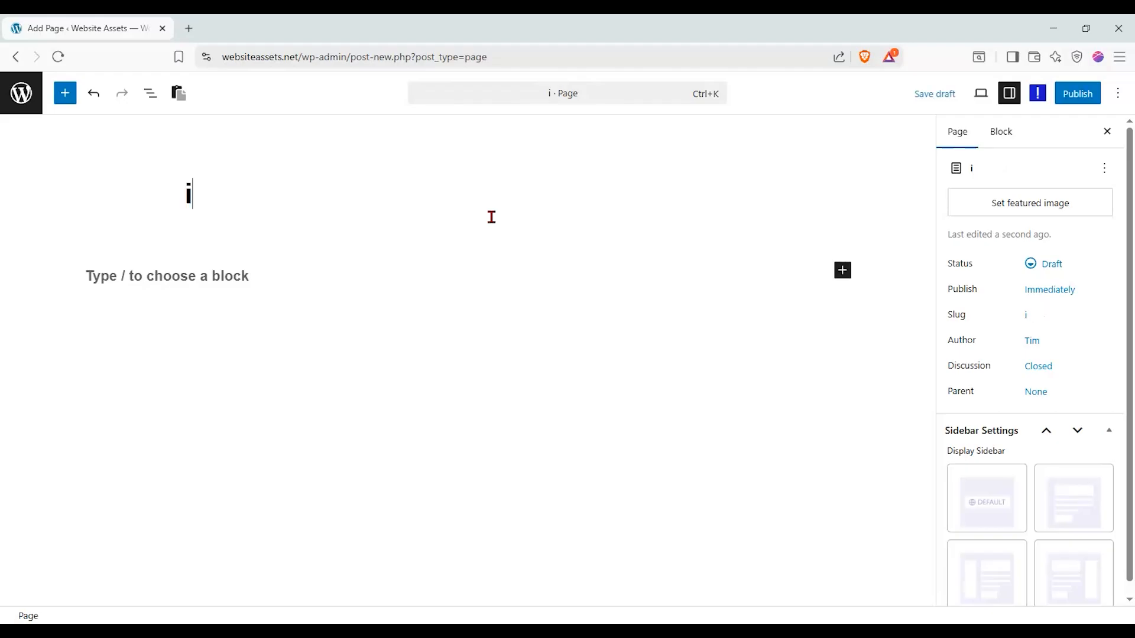
pyautogui.press('BackSpace')
pyautogui.press('BackSpace')
pyautogui.press('BackSpace')
pyautogui.write('Link websui')
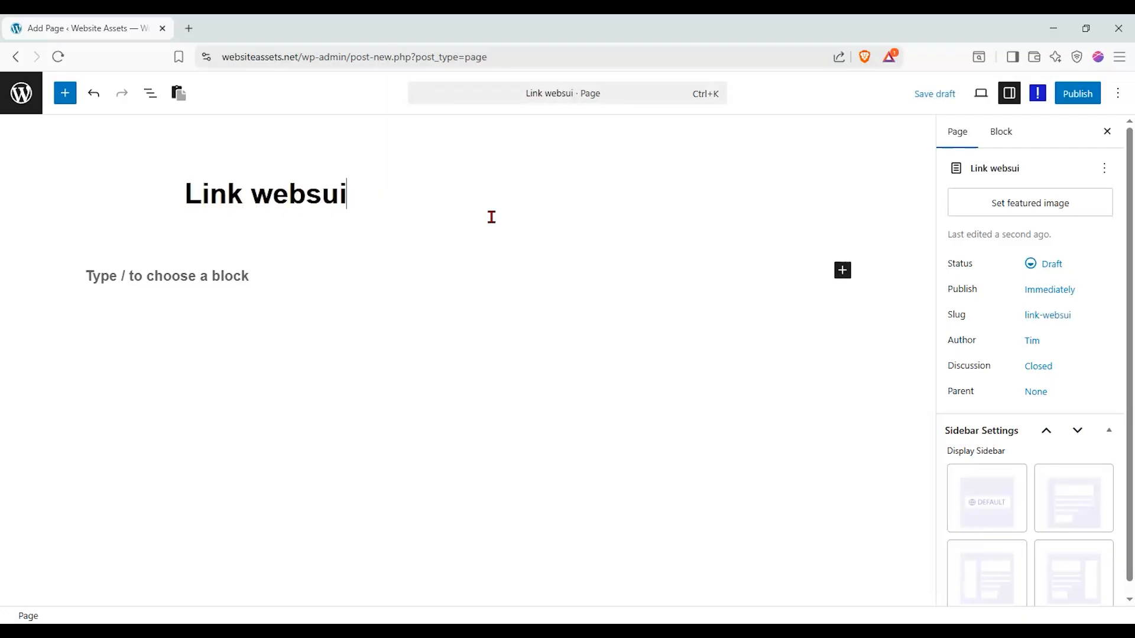
pyautogui.press('BackSpace')
pyautogui.write('ite ')
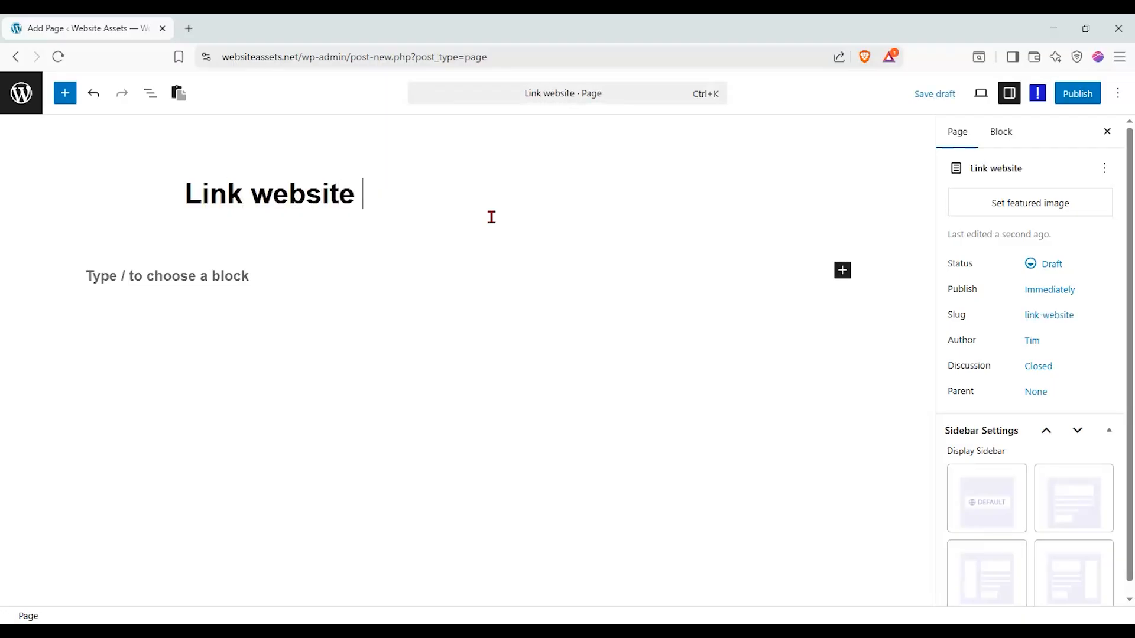
pyautogui.write('front page')
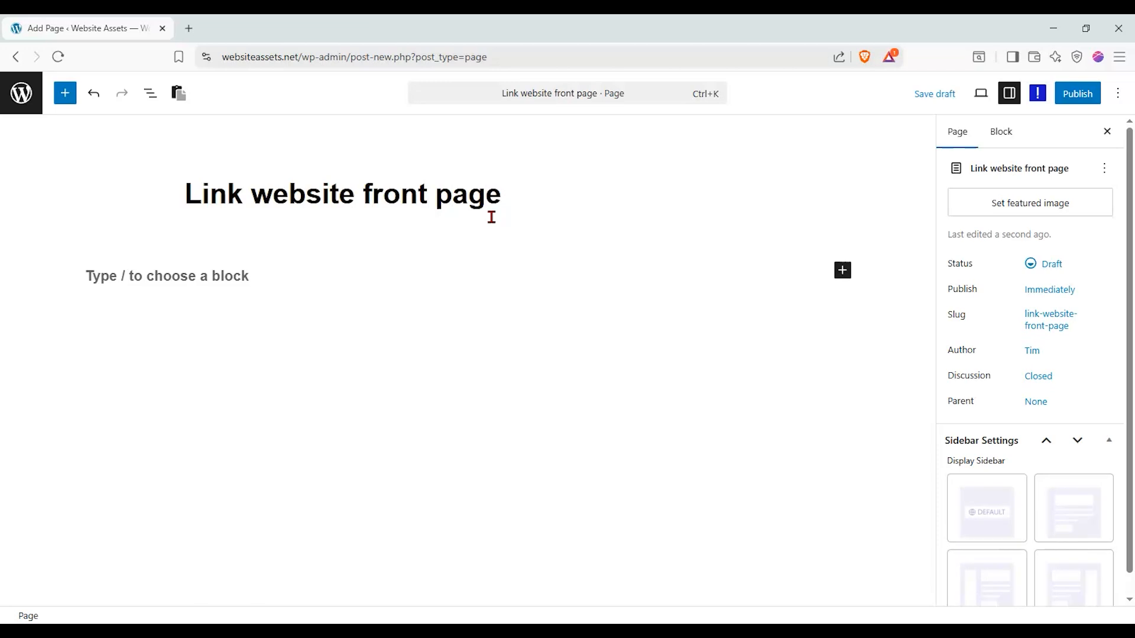
pyautogui.click(501, 196)
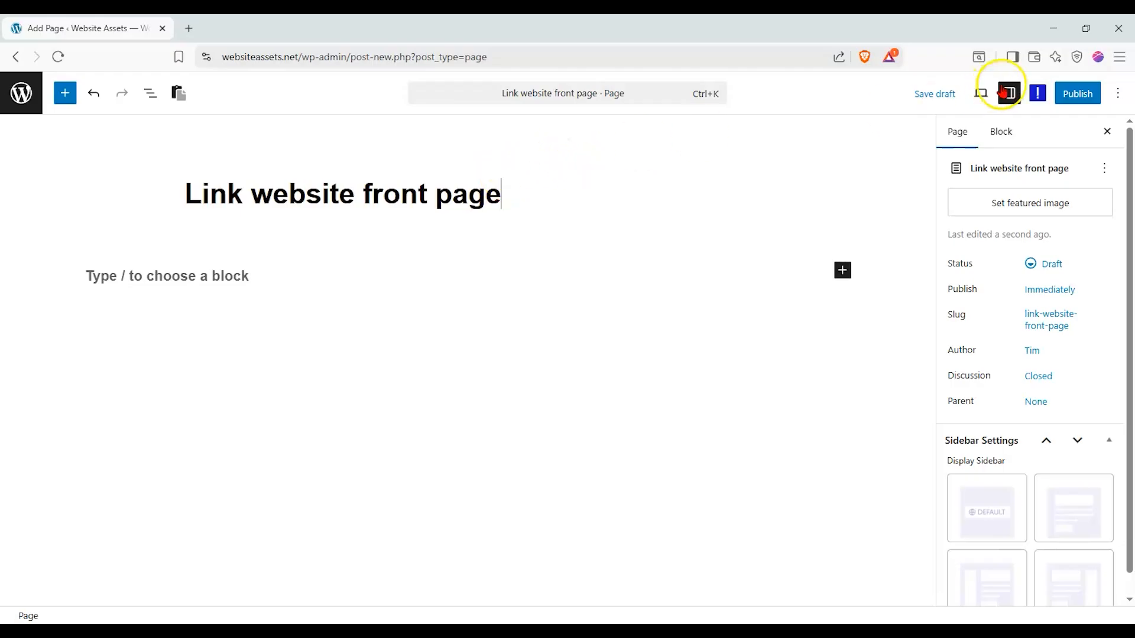
# Publish the page and set it as the site's homepage.
pyautogui.click(1061, 95)
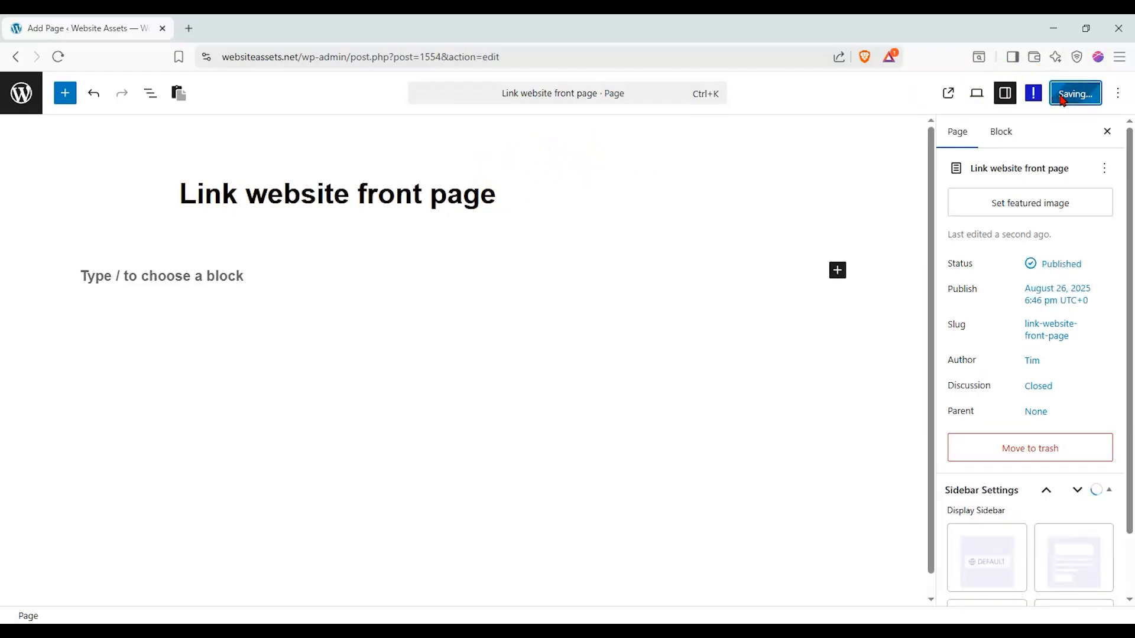
pyautogui.click(1104, 173)
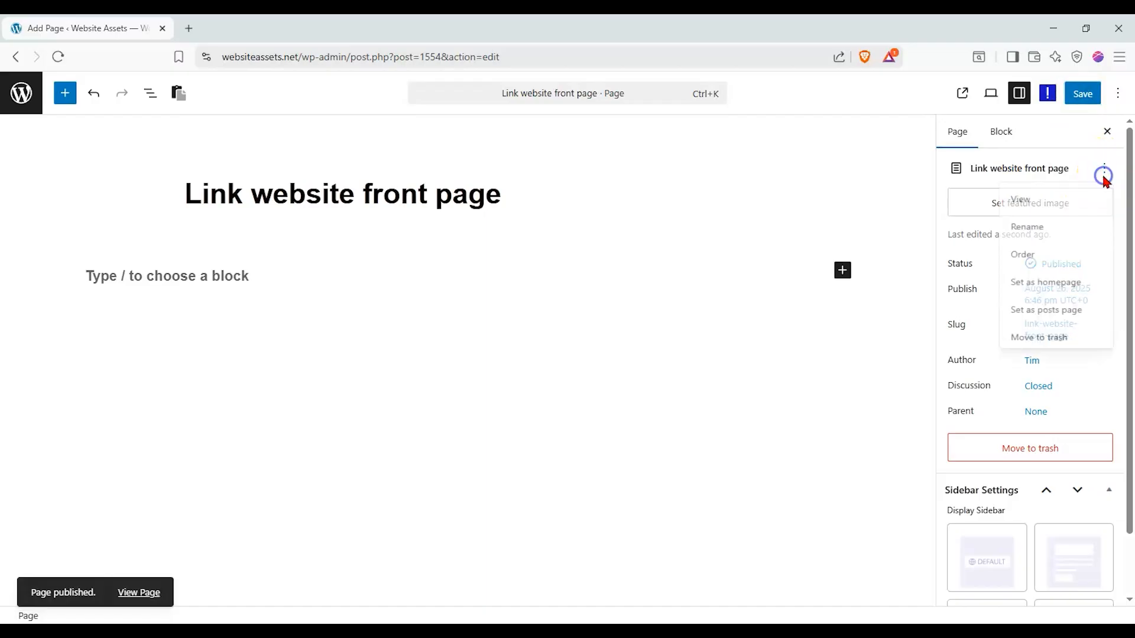
pyautogui.click(1048, 284)
pyautogui.click(678, 383)
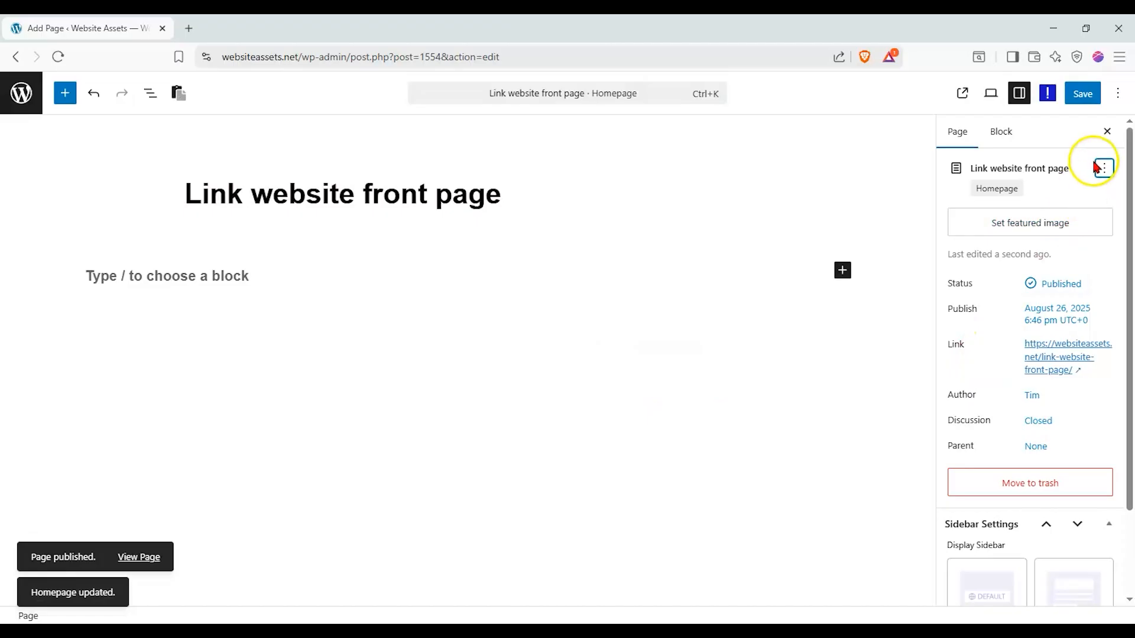
# View the live front page at websiteassets.net in a separate browser tab.
pyautogui.click(1011, 136)
pyautogui.click(257, 58)
pyautogui.moveTo(256, 57); pyautogui.dragTo(266, 27)
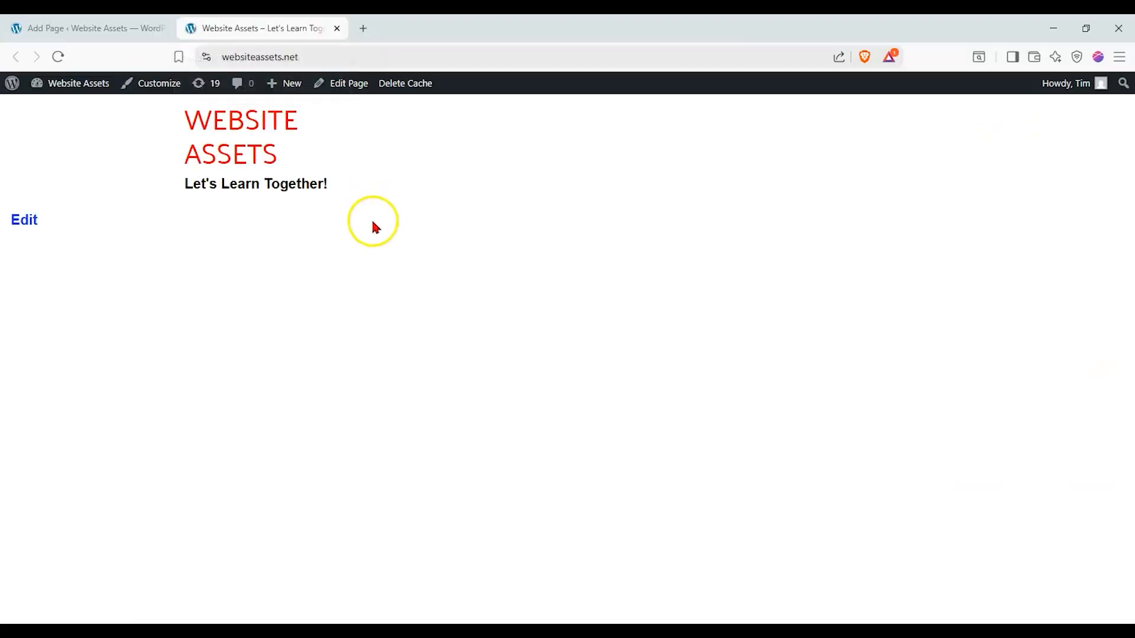
pyautogui.moveTo(371, 214); pyautogui.dragTo(221, 137)
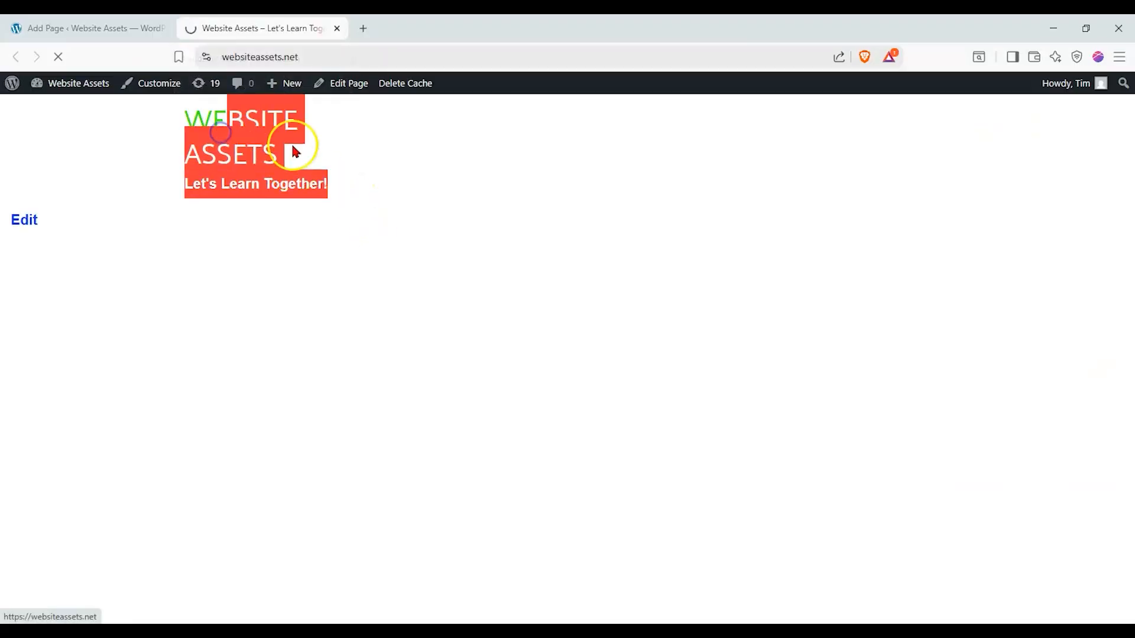
pyautogui.click(83, 101)
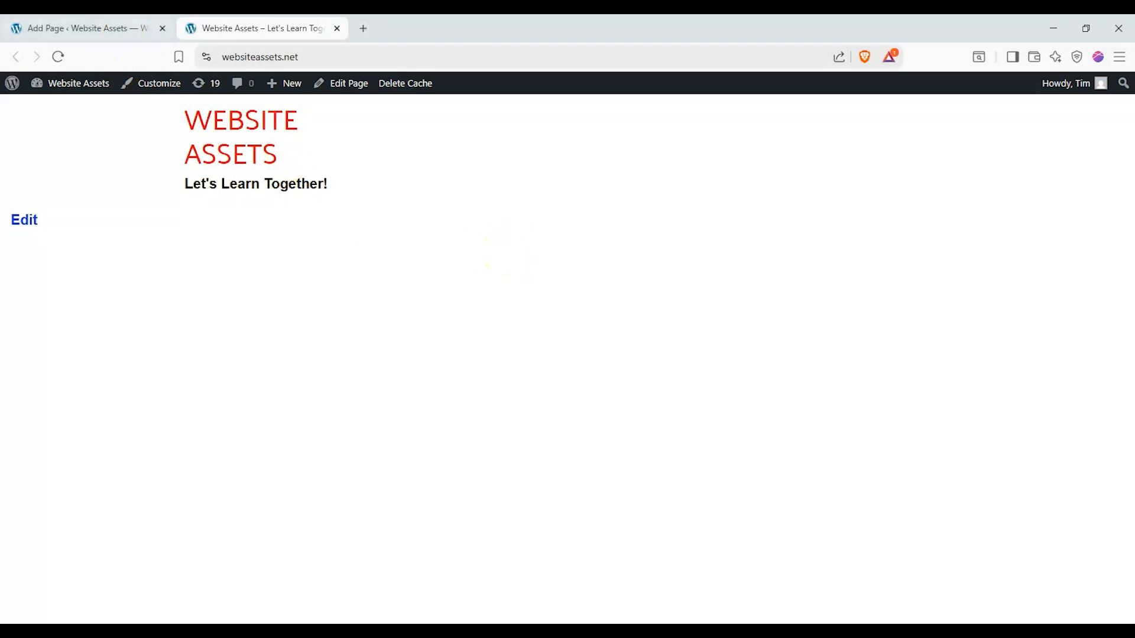
# Return to the page editor and select the empty paragraph block below the title.
pyautogui.click(130, 28)
pyautogui.click(246, 334)
pyautogui.click(272, 278)
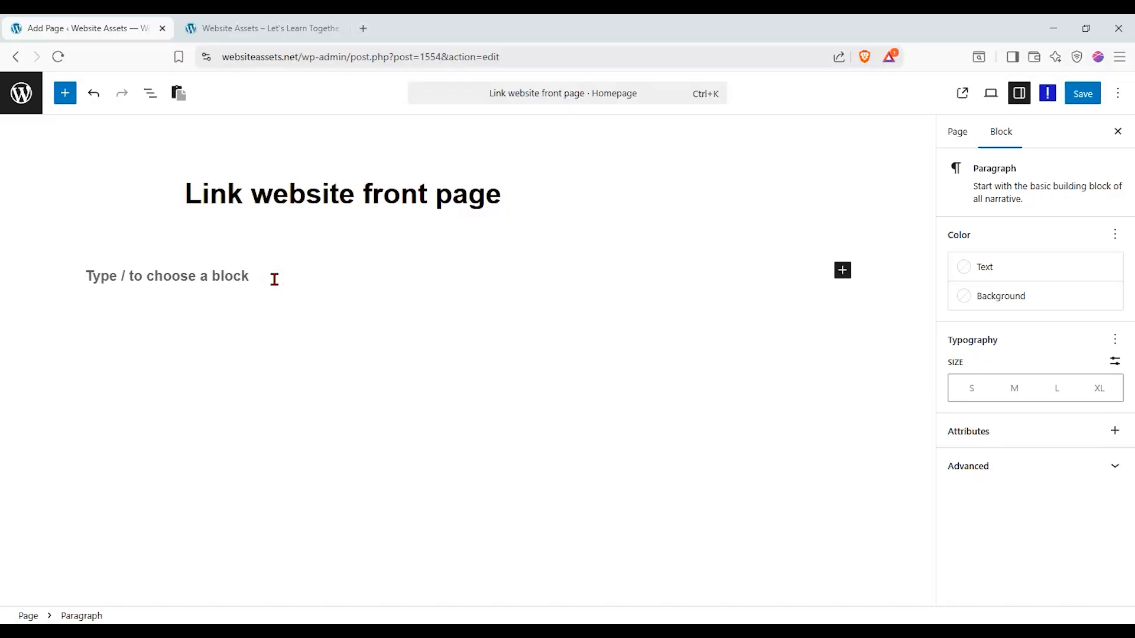
pyautogui.click(270, 269)
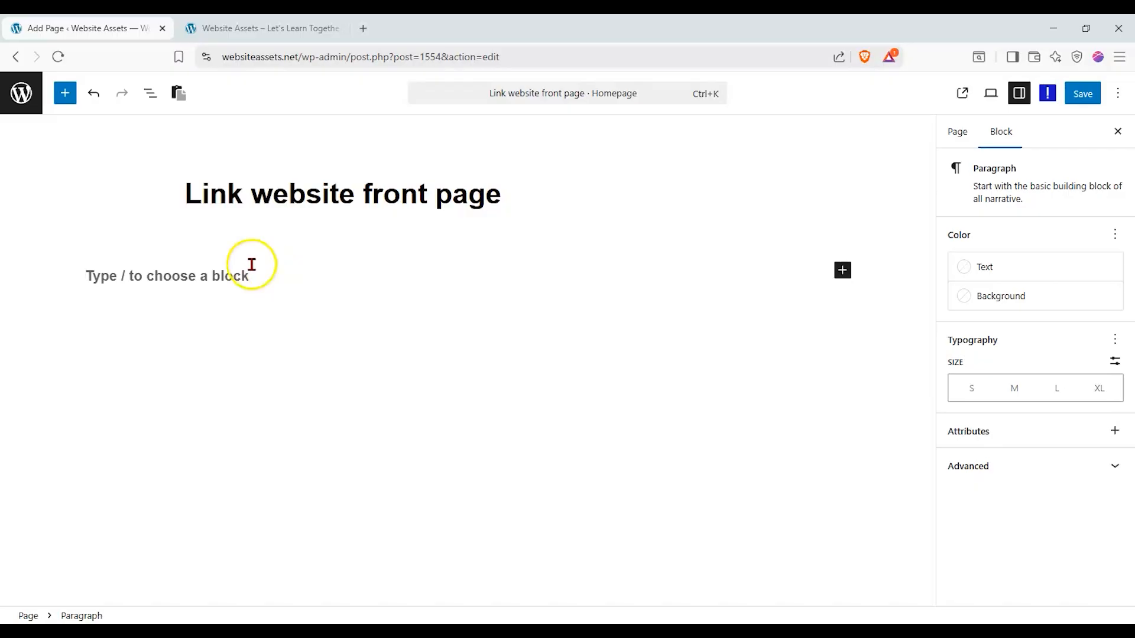
pyautogui.doubleClick(291, 56)
pyautogui.moveTo(291, 56); pyautogui.dragTo(210, 59)
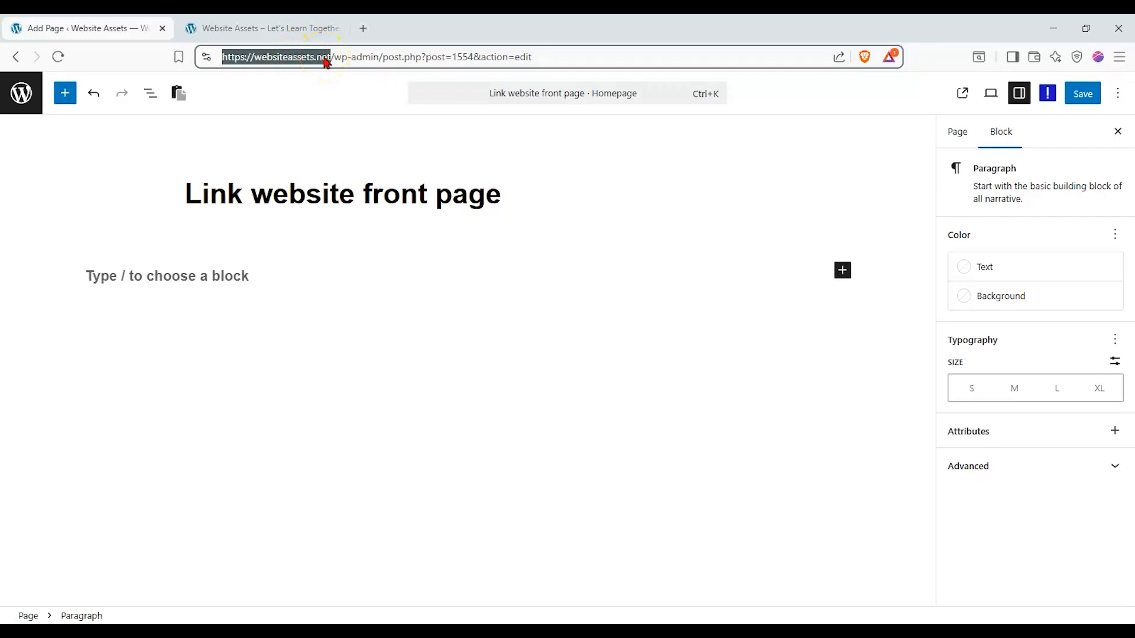
pyautogui.moveTo(332, 58); pyautogui.dragTo(216, 67)
pyautogui.click(588, 218)
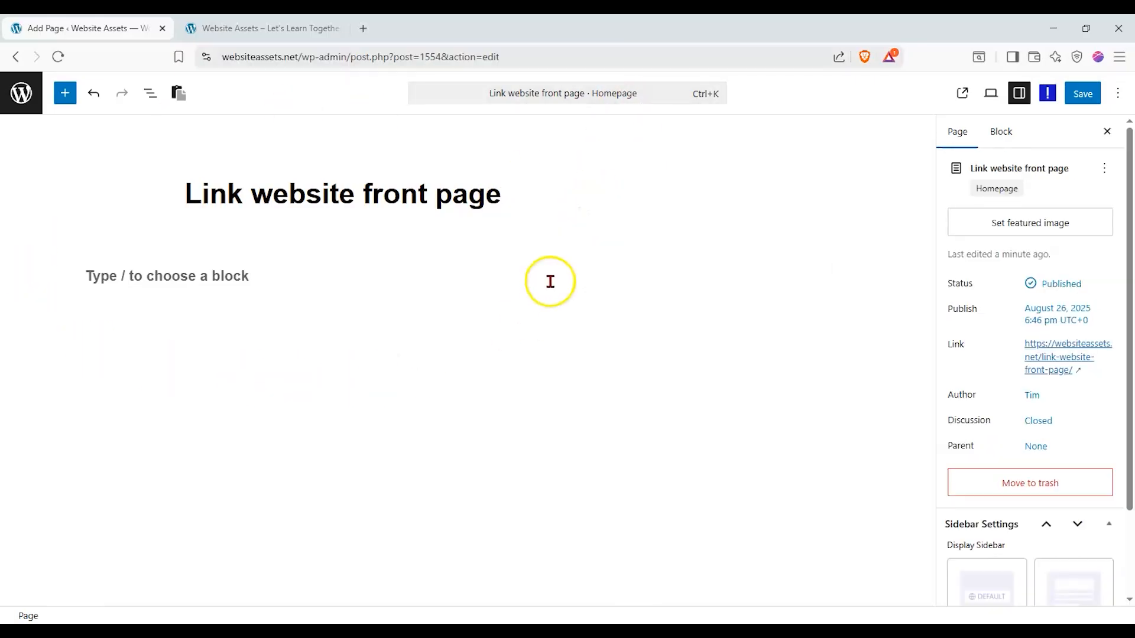
# Enter the sample text "ghdfgh" in the paragraph block below the title.
pyautogui.click(204, 272)
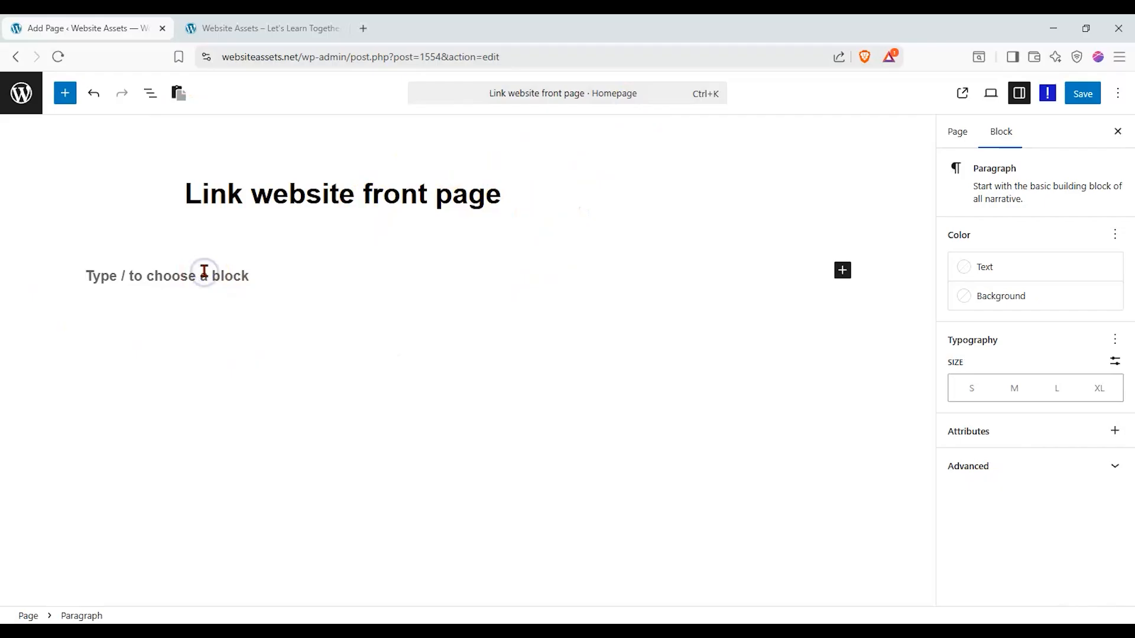
pyautogui.click(209, 270)
pyautogui.write('ghdfgh')
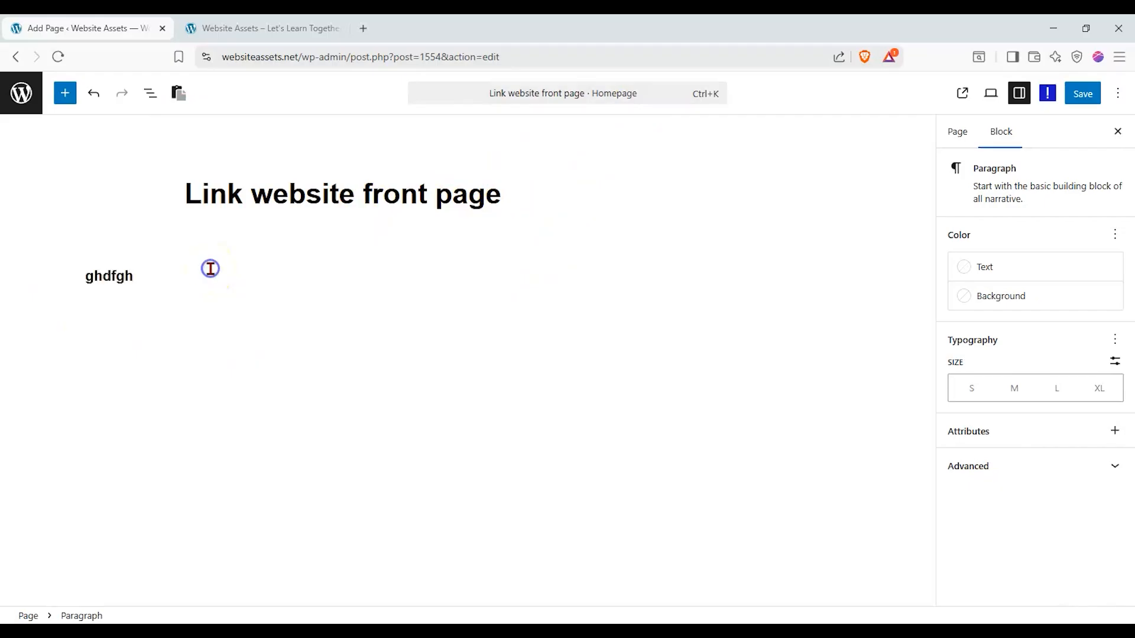
# Set the paragraph's text color to Theme Color 2 and its background to Theme Color 3.
pyautogui.click(1054, 278)
pyautogui.click(787, 395)
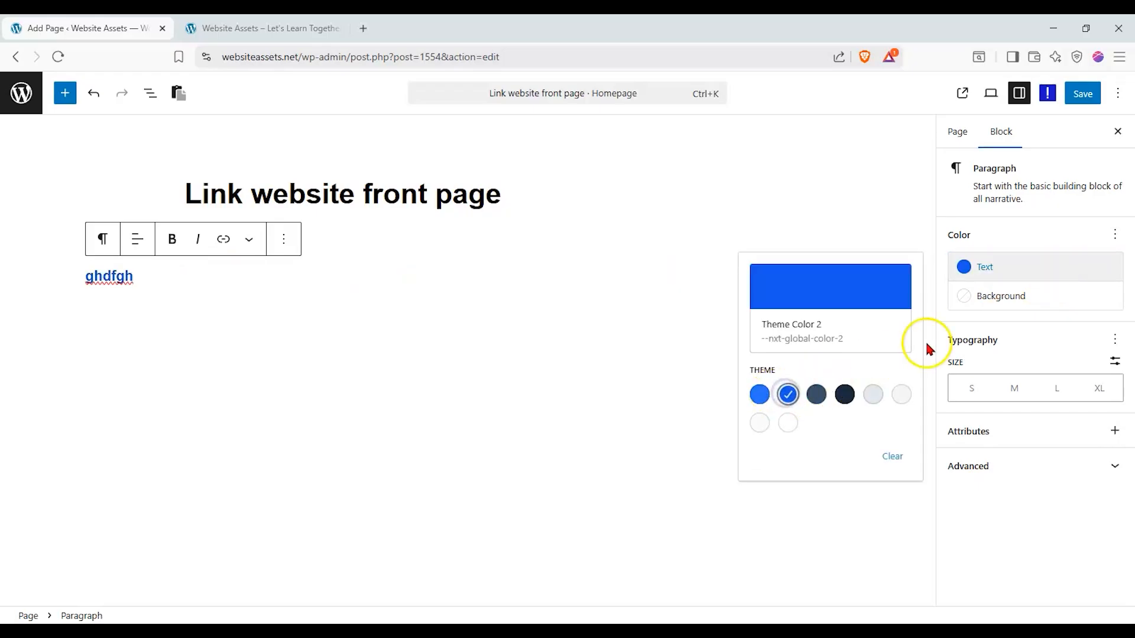
pyautogui.click(970, 297)
pyautogui.click(816, 458)
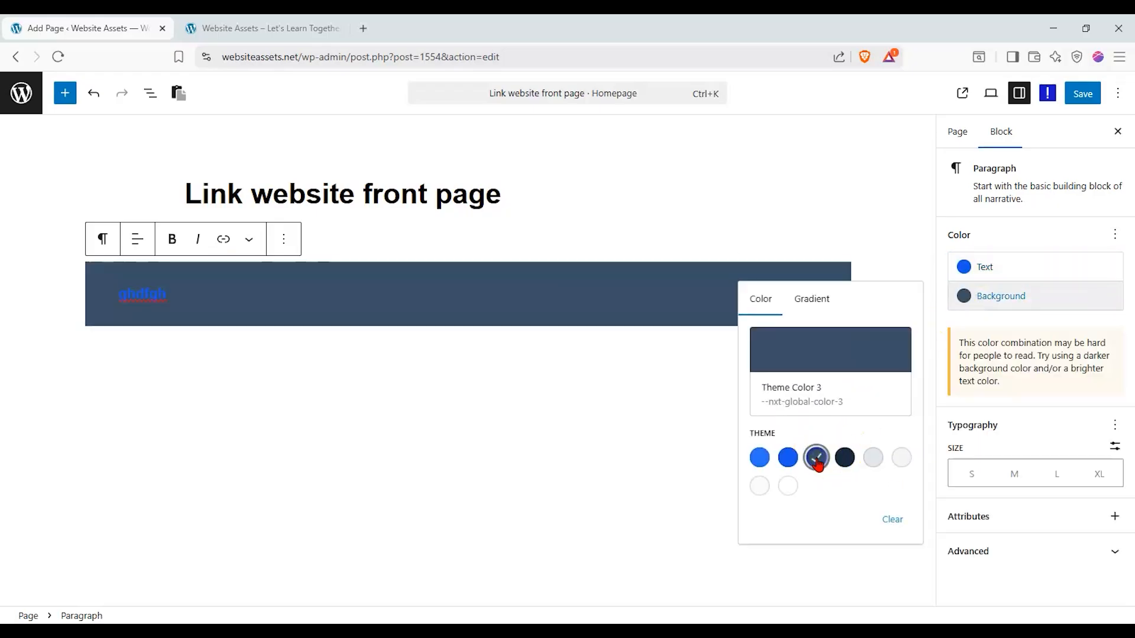
# Set the font size of the "ghdfgh" paragraph to Large.
pyautogui.click(1098, 474)
pyautogui.click(1069, 478)
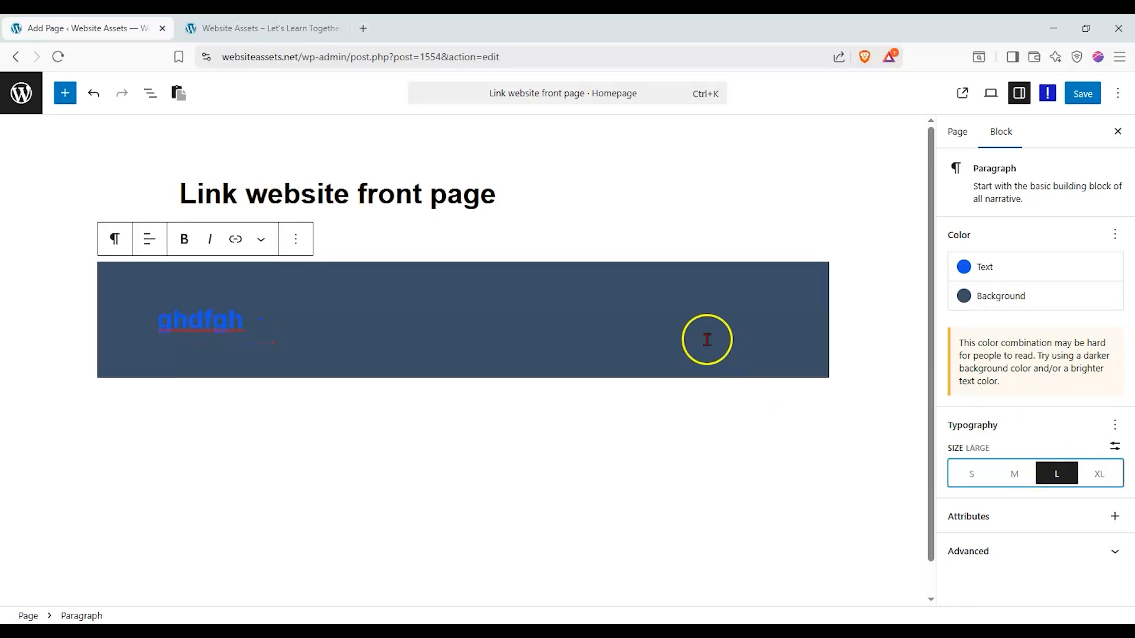
pyautogui.click(954, 169)
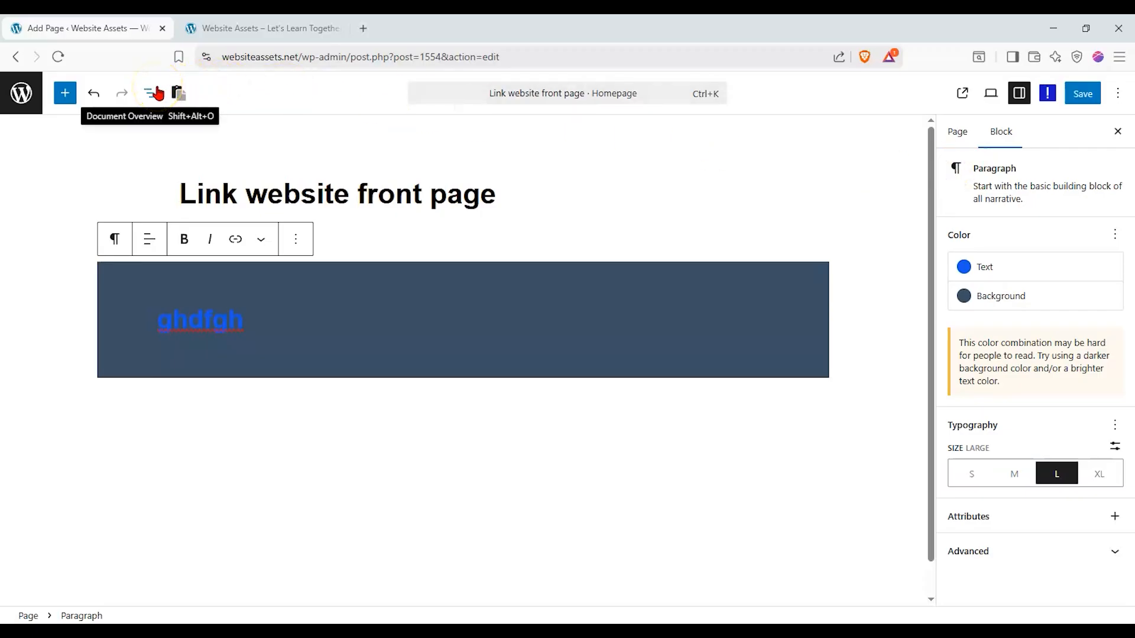
# Search the block library for "para", insert the Nexter Paragraph block below the existing paragraph and choose to design it from scratch.
pyautogui.click(65, 99)
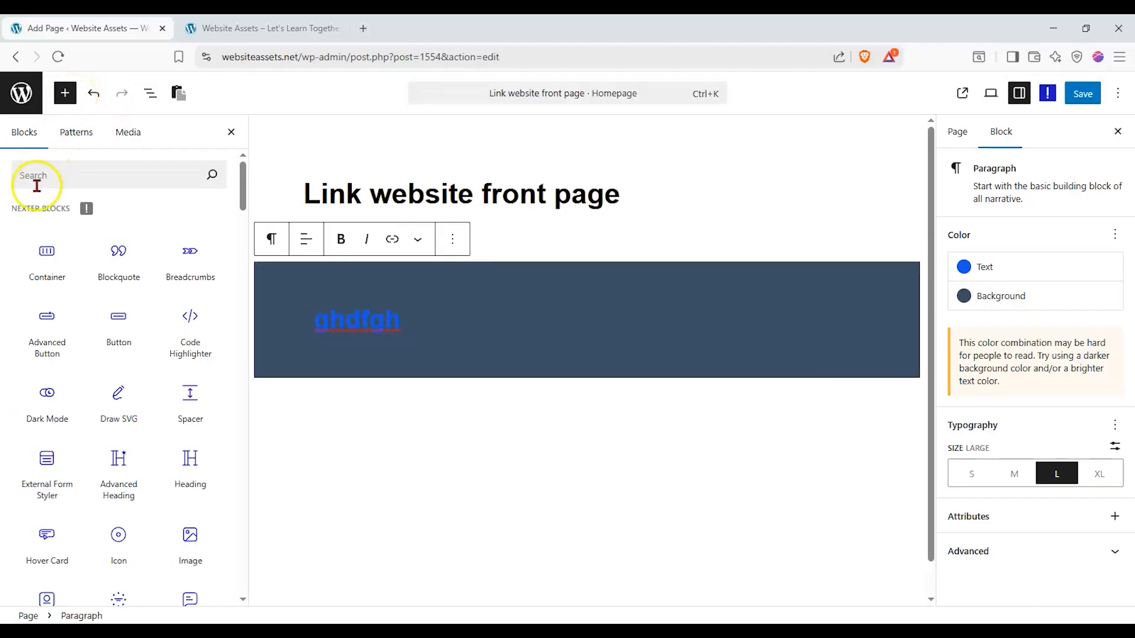
pyautogui.moveTo(12, 208); pyautogui.dragTo(70, 207)
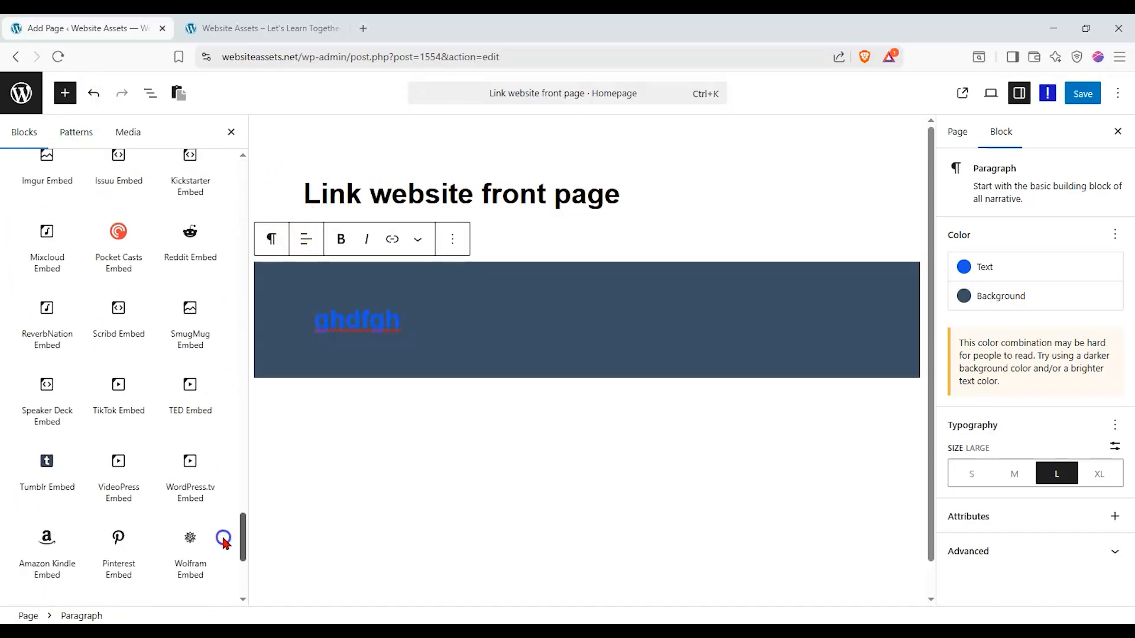
pyautogui.moveTo(243, 540); pyautogui.dragTo(243, 127)
pyautogui.moveTo(57, 283)
pyautogui.click(94, 173)
pyautogui.write('para')
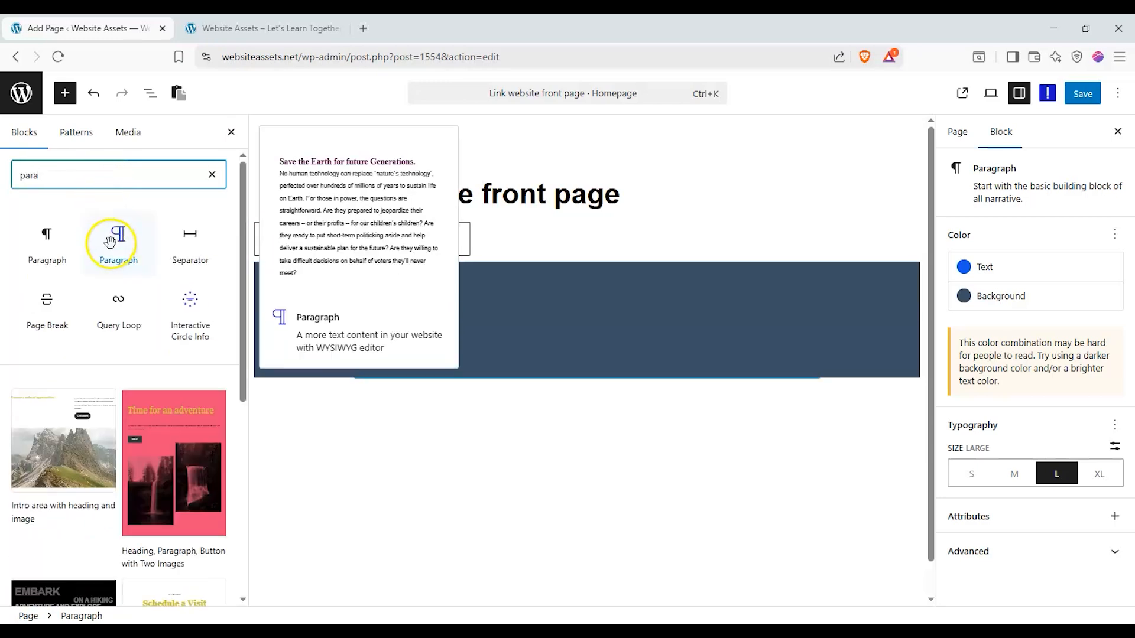
pyautogui.moveTo(119, 239); pyautogui.dragTo(432, 396)
pyautogui.click(233, 135)
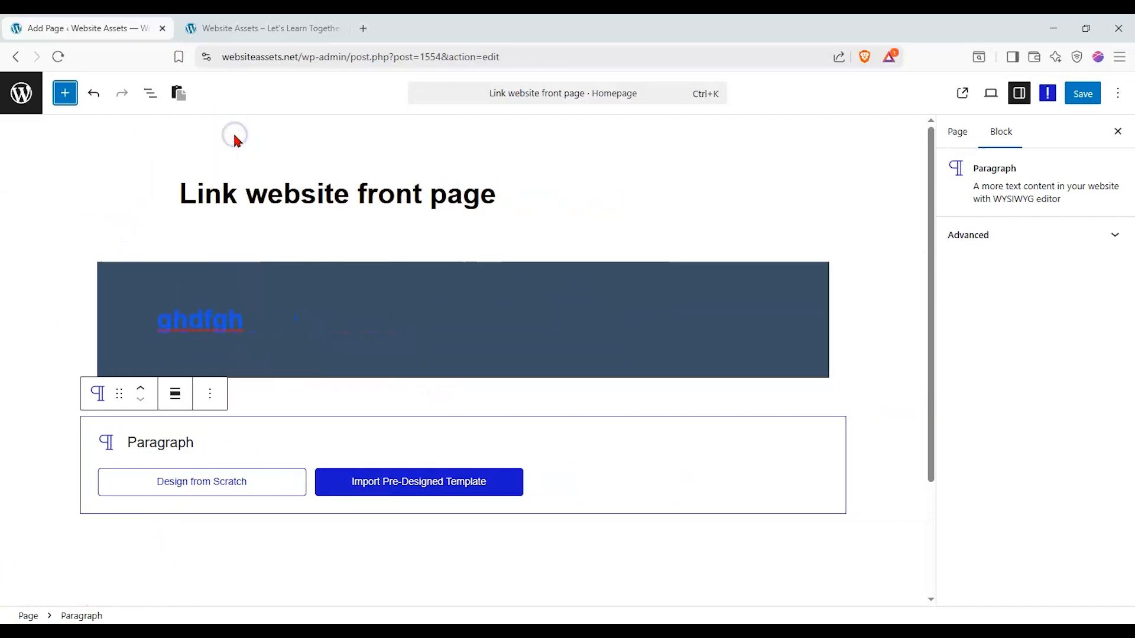
pyautogui.click(249, 480)
pyautogui.scroll(-1, 177, 452)
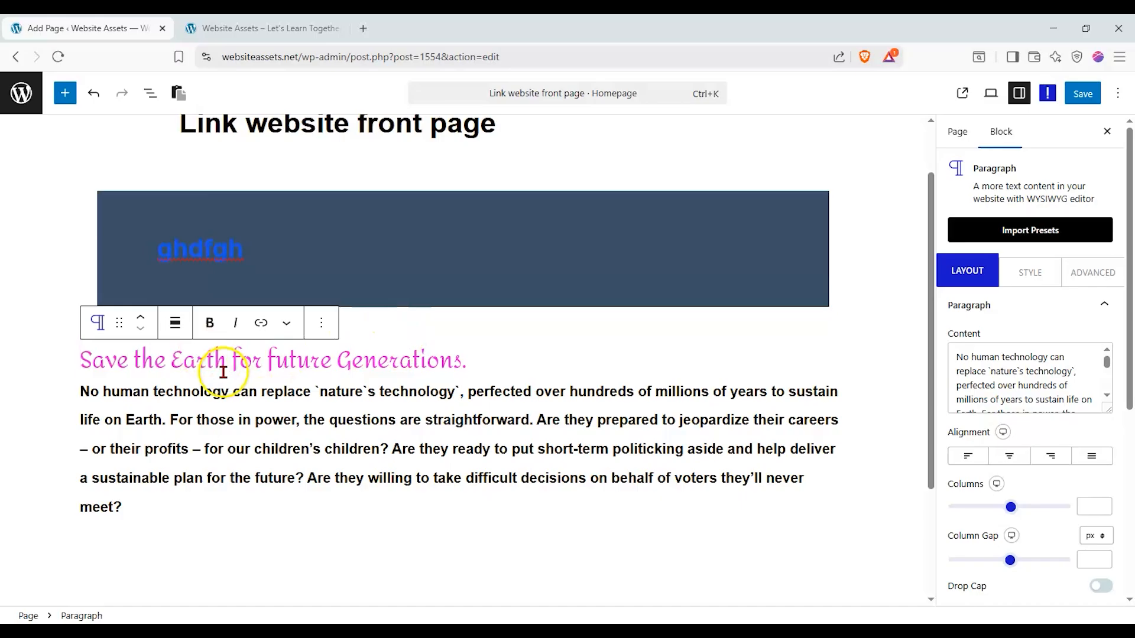
# Examine the Nexter Paragraph block's layout and style settings and compare them with the standard paragraph's settings.
pyautogui.click(1105, 313)
pyautogui.click(1103, 375)
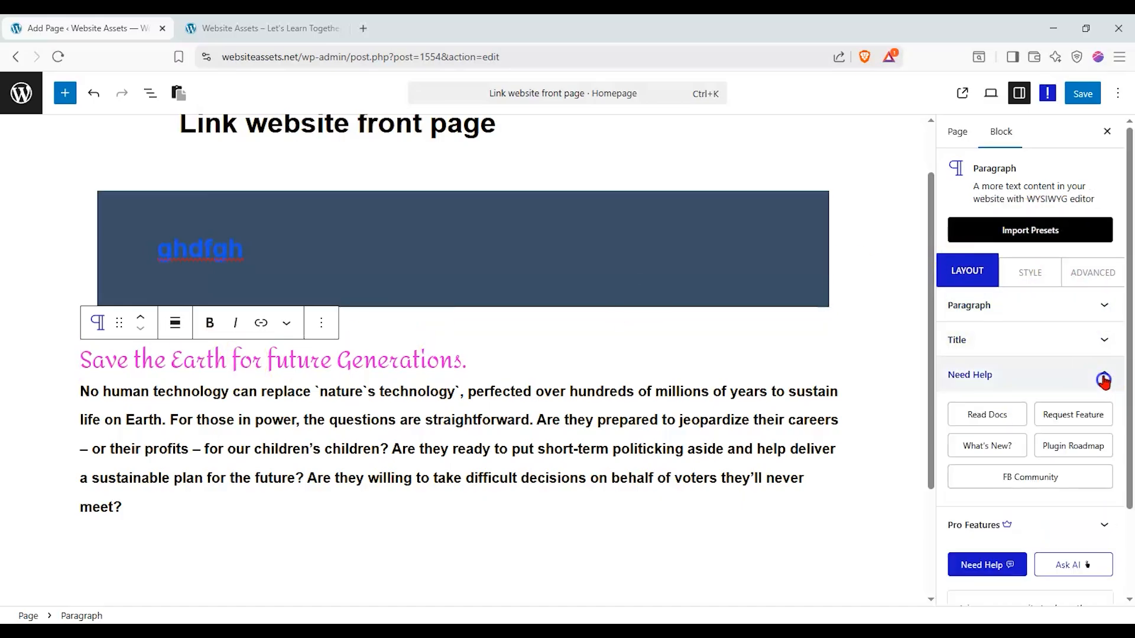
pyautogui.click(1106, 340)
pyautogui.click(1104, 305)
pyautogui.click(1028, 230)
pyautogui.click(1085, 233)
pyautogui.click(1029, 230)
pyautogui.click(769, 233)
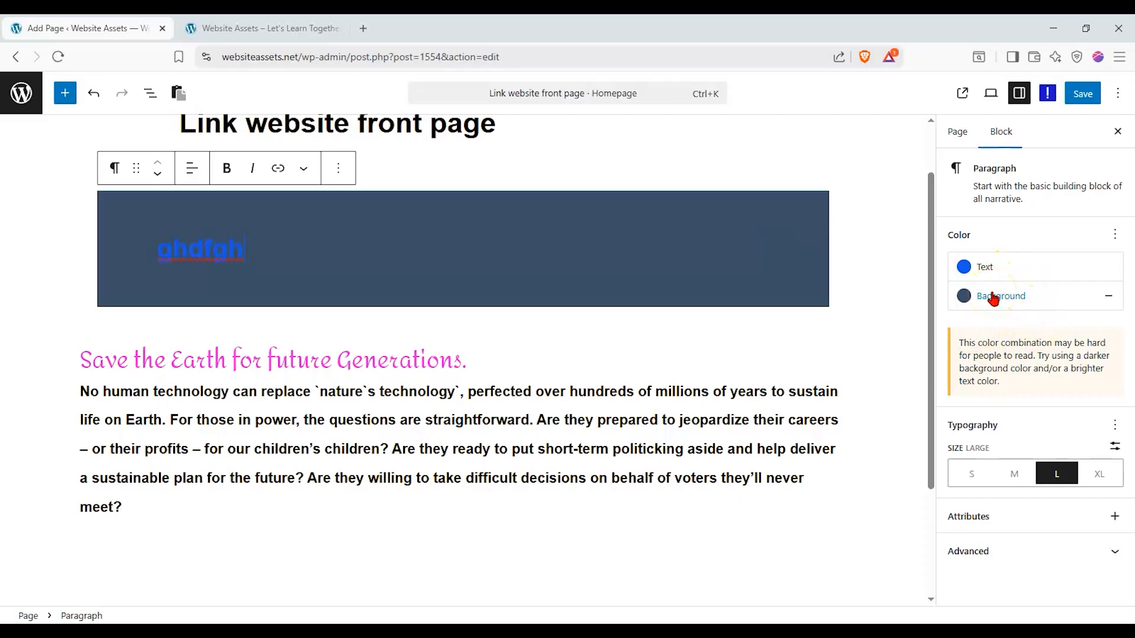
pyautogui.click(578, 392)
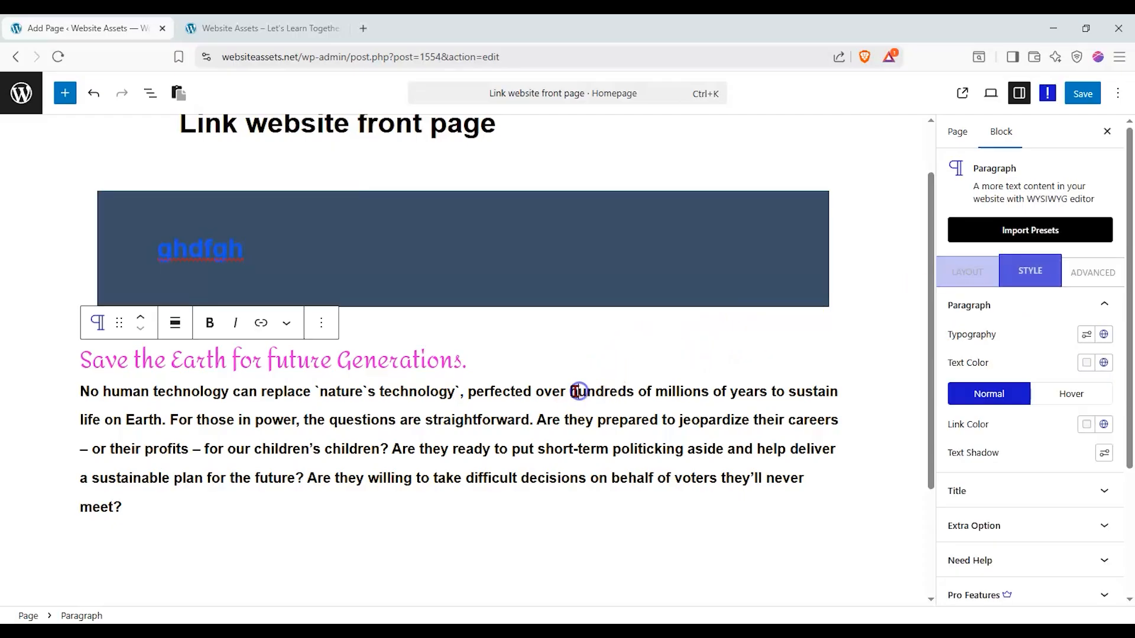
# Delete the standard "ghdfgh" paragraph block above the Nexter Paragraph block.
pyautogui.click(560, 281)
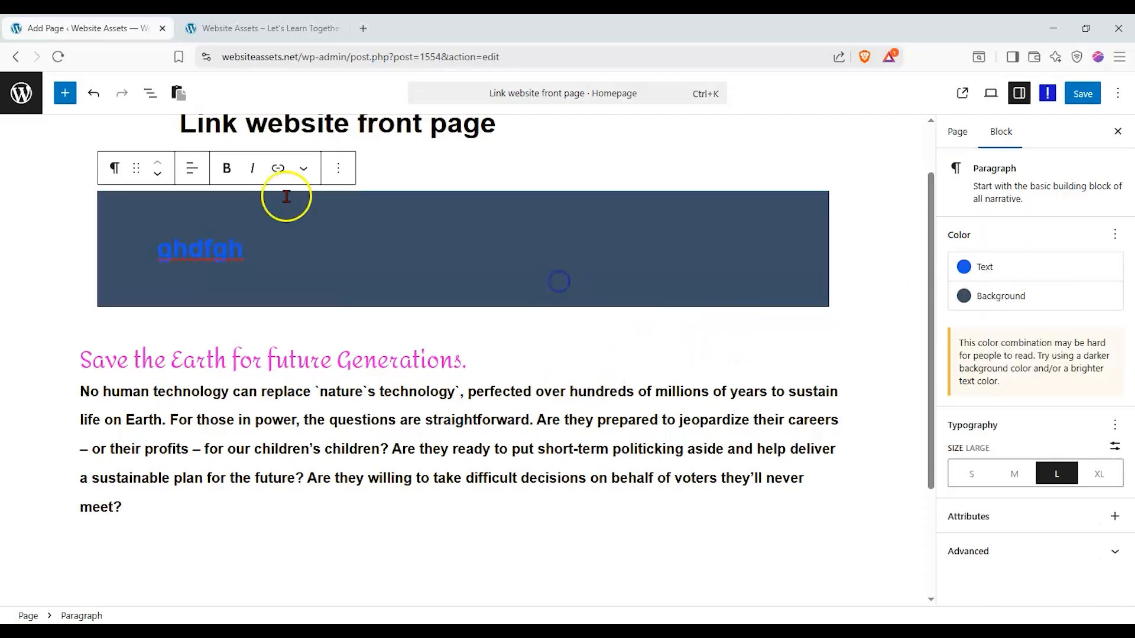
pyautogui.click(338, 166)
pyautogui.click(387, 587)
# Clear the placeholder body text of the Nexter Paragraph block.
pyautogui.click(257, 269)
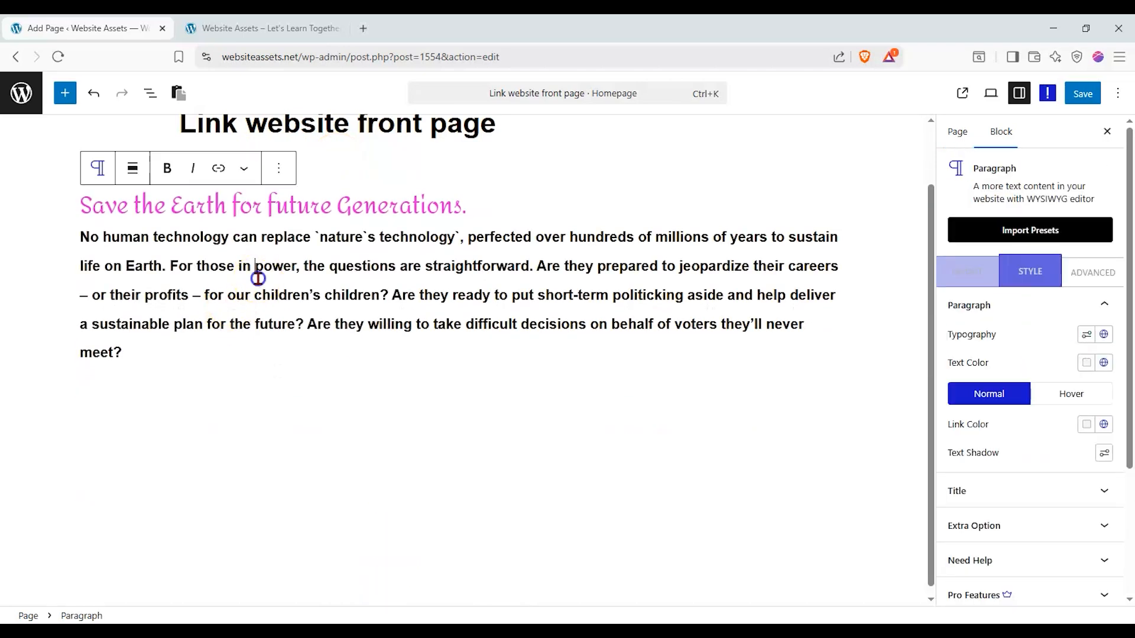
pyautogui.click(992, 271)
pyautogui.moveTo(1024, 384); pyautogui.dragTo(853, 323)
pyautogui.write('\\')
pyautogui.click(398, 322)
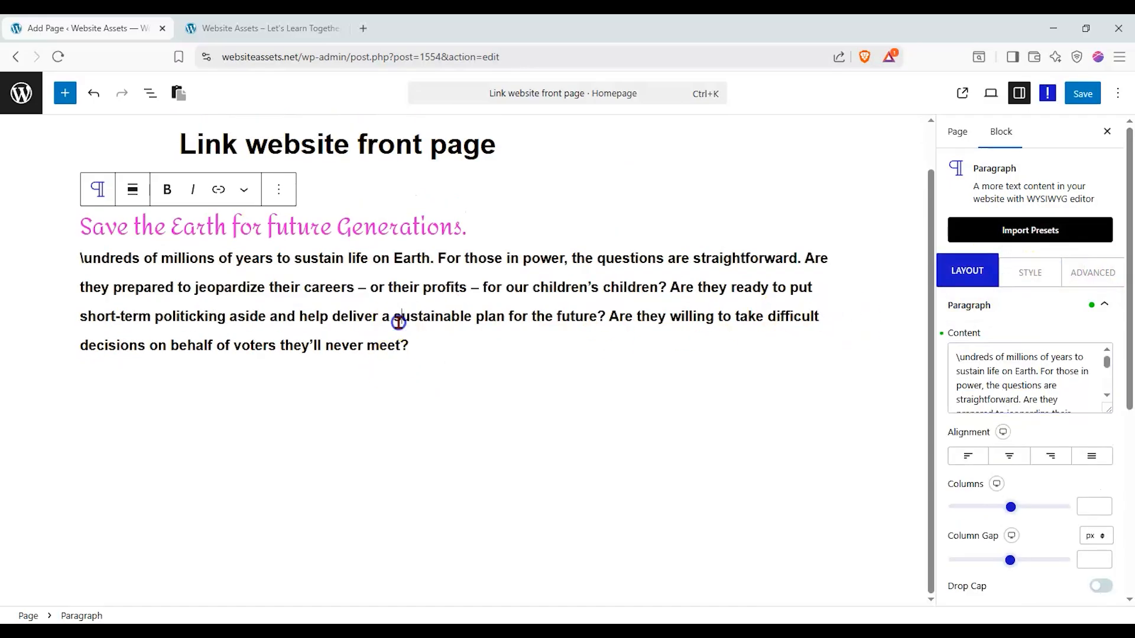
pyautogui.hotkey('ctrl', 'a')
pyautogui.write('ype')
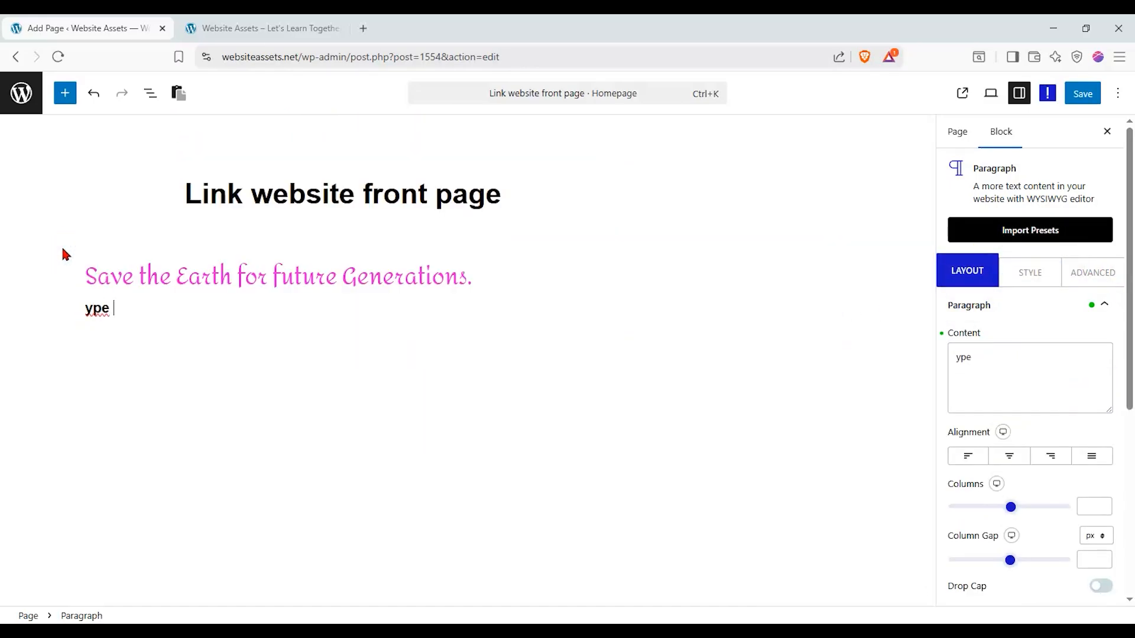
pyautogui.press('BackSpace')
pyautogui.press('BackSpace')
pyautogui.press('BackSpace')
# Enter "type in our own text" as the content of the Nexter Paragraph block.
pyautogui.click(203, 336)
pyautogui.click(436, 244)
pyautogui.click(1006, 345)
pyautogui.write('type')
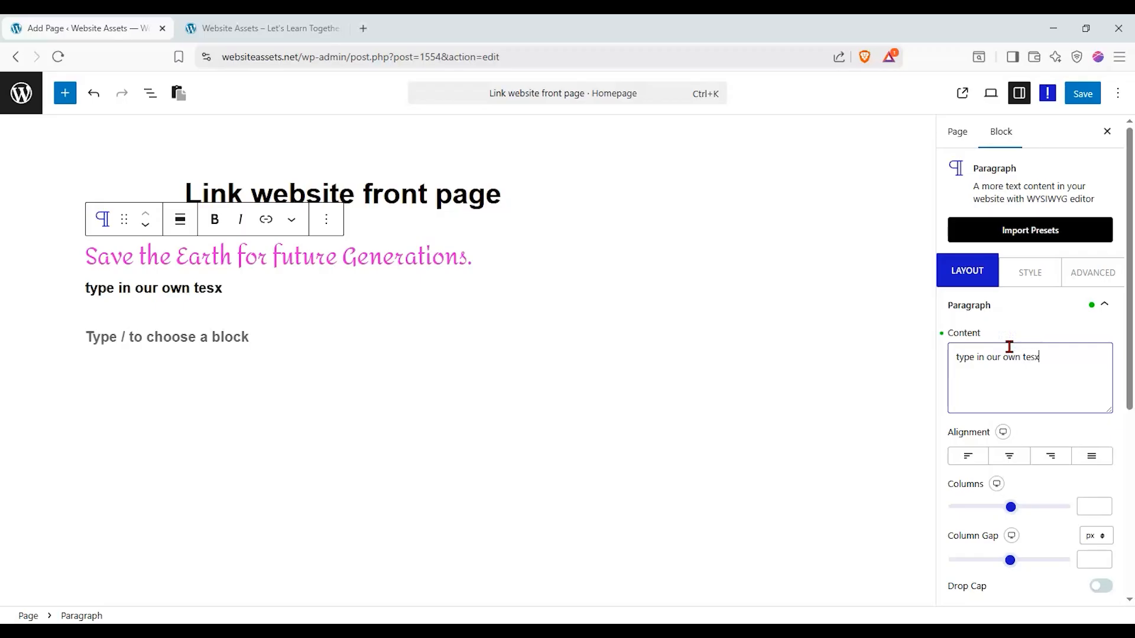
# Insert "edit it as we please" before the word "text" in the paragraph's content.
pyautogui.click(184, 291)
pyautogui.press('Right')
pyautogui.write('edit it as we po')
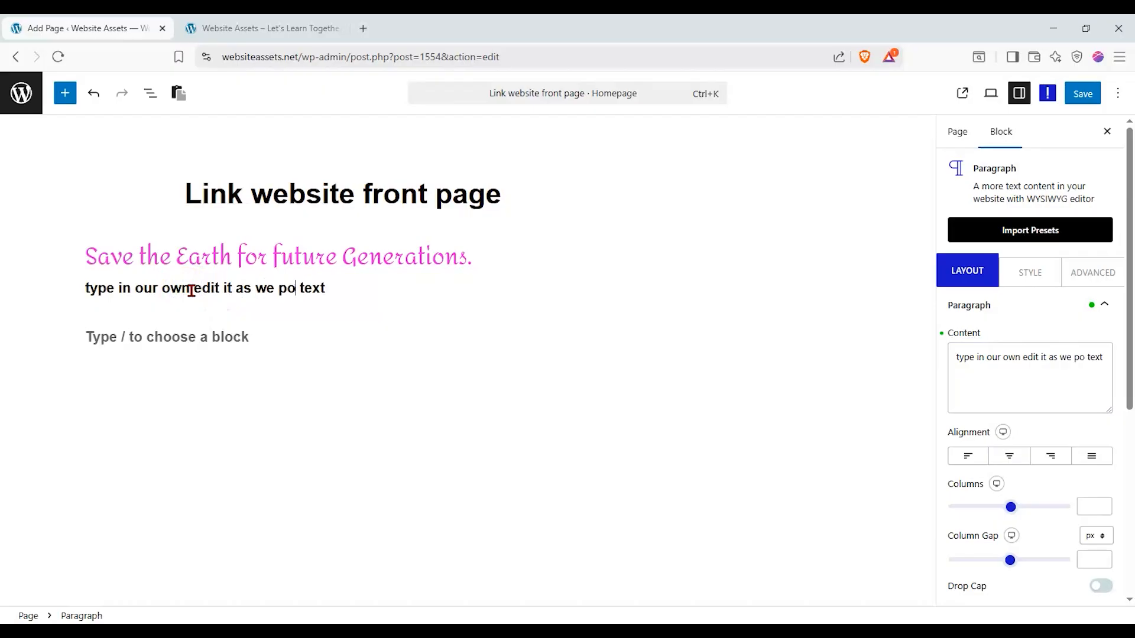
pyautogui.write('lease')
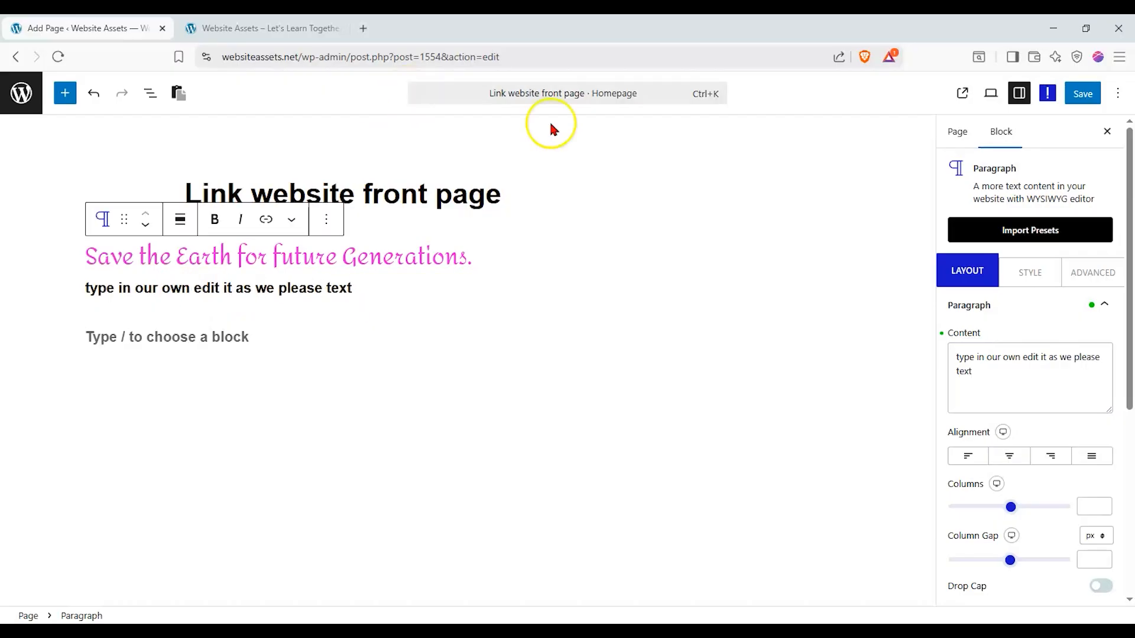
# Try the alignment options on the Nexter paragraph, settle on centered, and set its columns to 24.
pyautogui.click(1008, 456)
pyautogui.click(1050, 455)
pyautogui.click(1092, 458)
pyautogui.click(1008, 458)
pyautogui.moveTo(1012, 507); pyautogui.dragTo(1006, 508)
# Turn off the title display of the Nexter Paragraph block.
pyautogui.scroll(-5, 1019, 473)
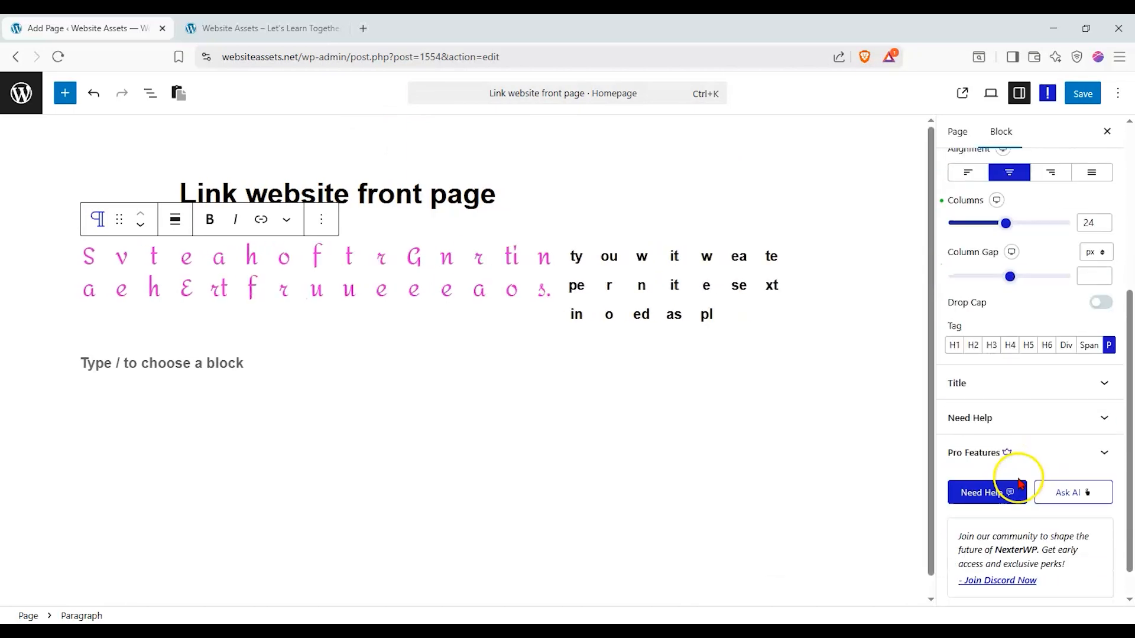
pyautogui.click(1029, 387)
pyautogui.click(1108, 230)
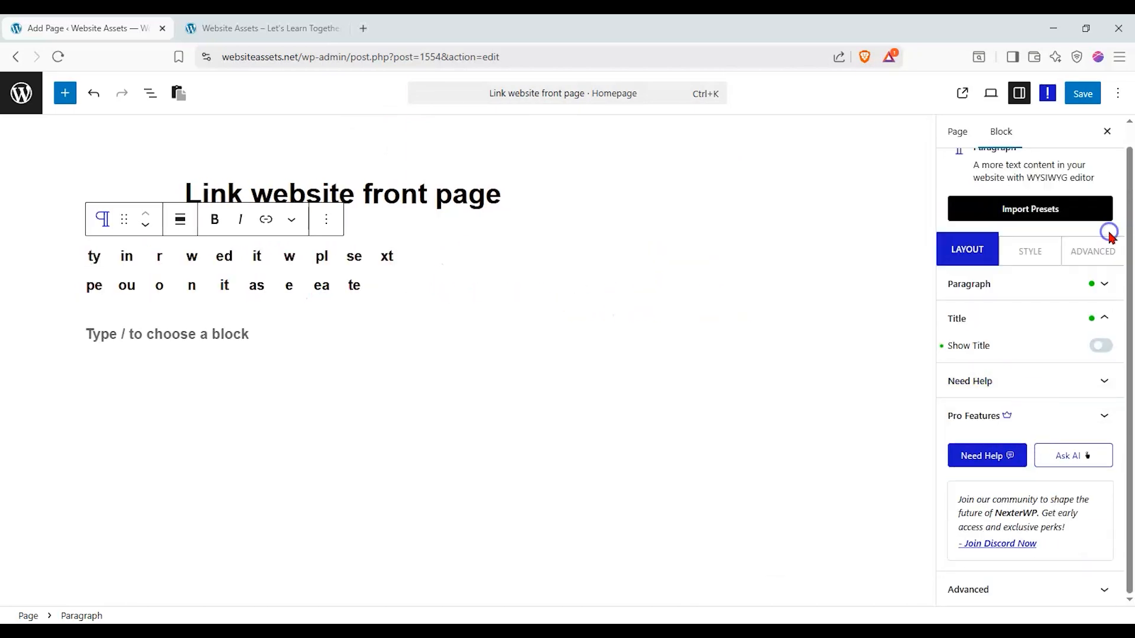
# Set the Nexter paragraph's font family to Times New Roman in its typography style.
pyautogui.click(325, 214)
pyautogui.click(1030, 272)
pyautogui.click(1088, 335)
pyautogui.click(993, 391)
pyautogui.click(975, 450)
pyautogui.click(968, 390)
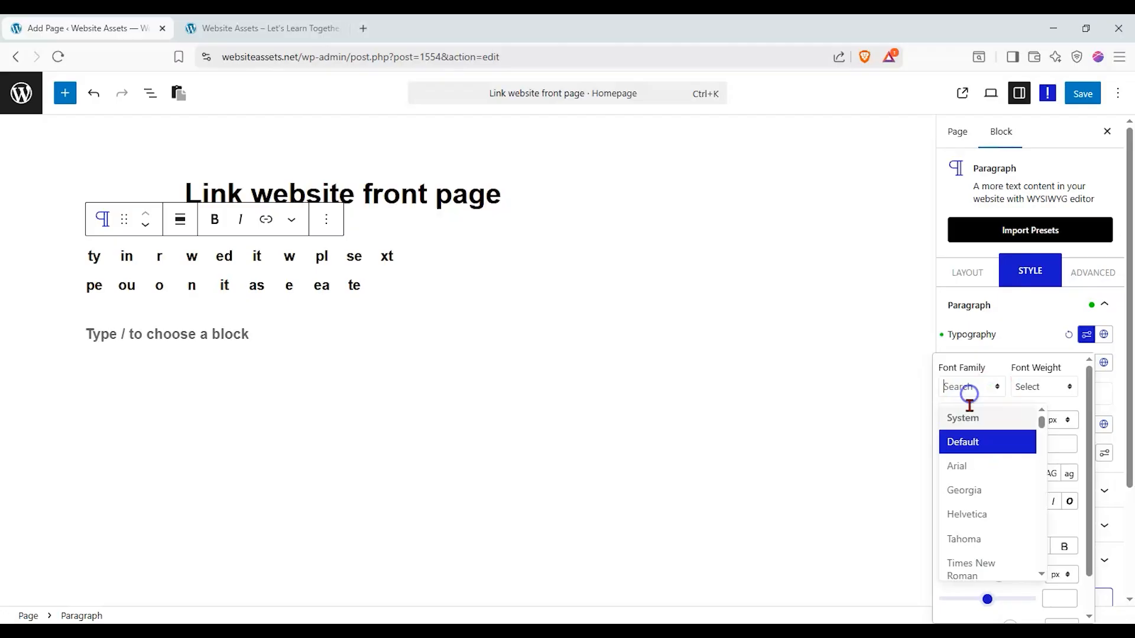
pyautogui.click(962, 572)
# Delete the Nexter Paragraph block from the page.
pyautogui.click(326, 220)
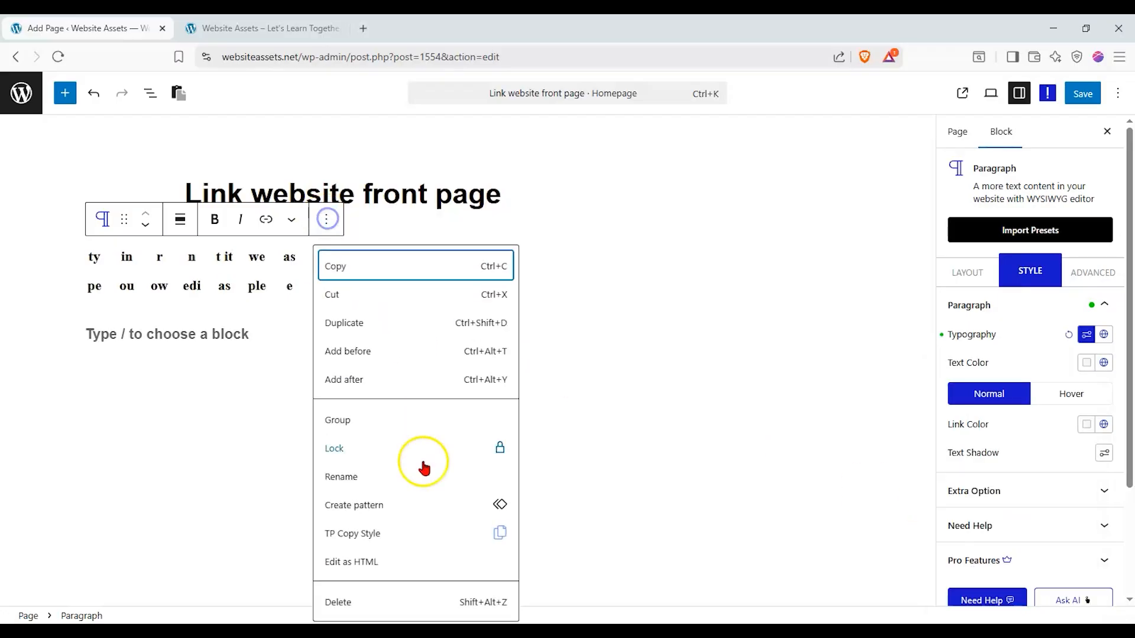
pyautogui.click(367, 594)
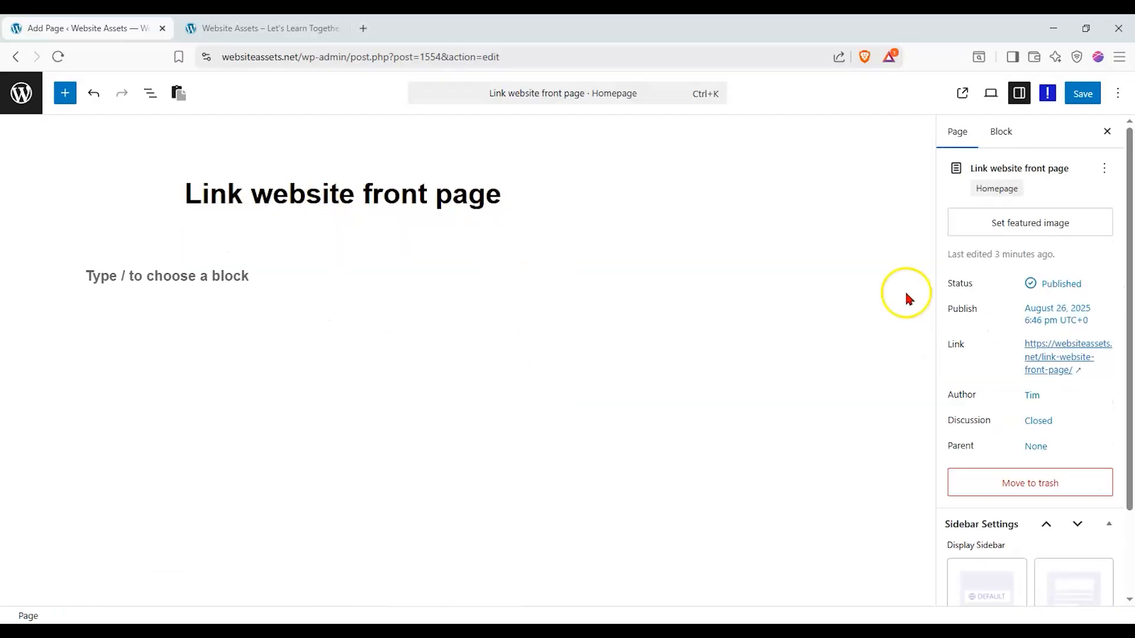
pyautogui.click(1012, 140)
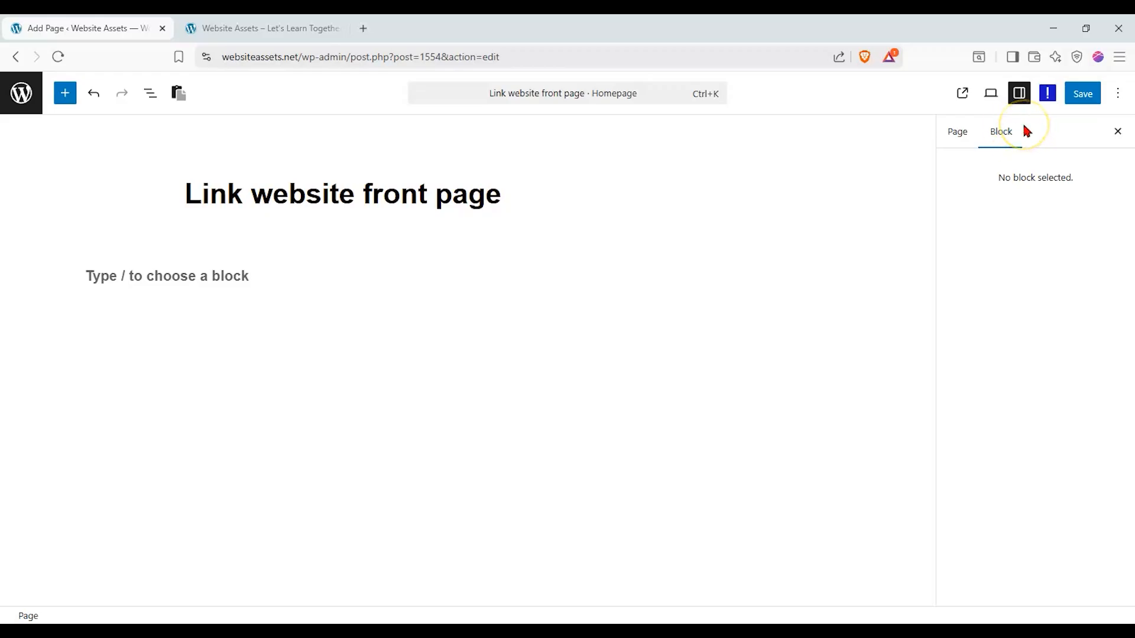
# Save the changes to the "Link website front page" page.
pyautogui.click(1117, 94)
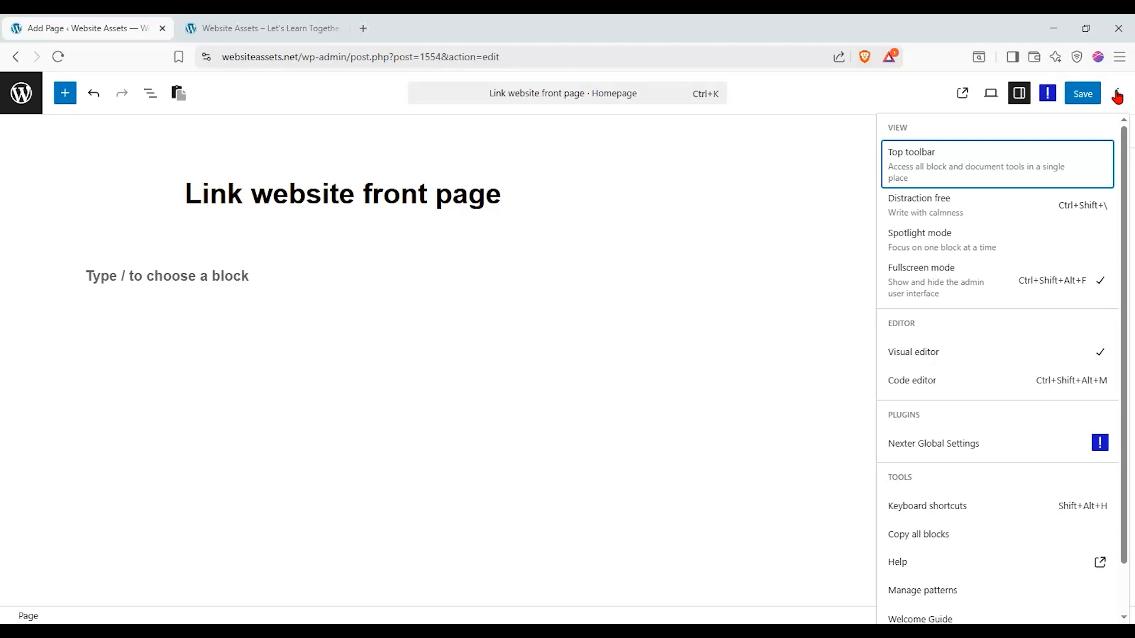
pyautogui.click(1118, 93)
pyautogui.click(1082, 93)
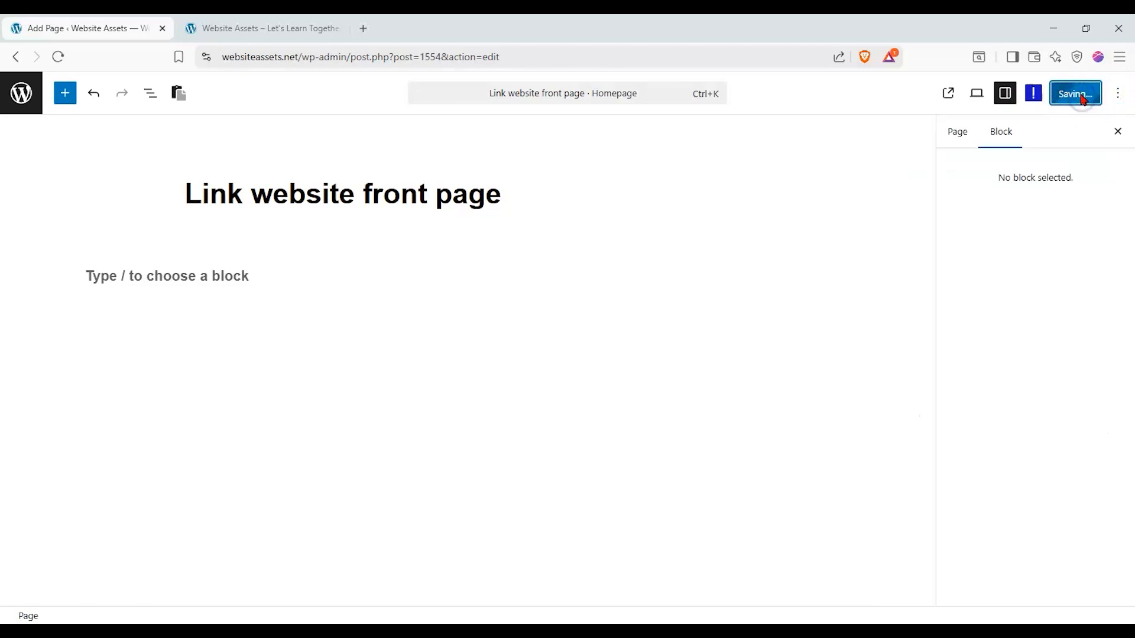
# Review the global presets in the Nexter Customiser, the page's own settings and its block settings.
pyautogui.click(1036, 93)
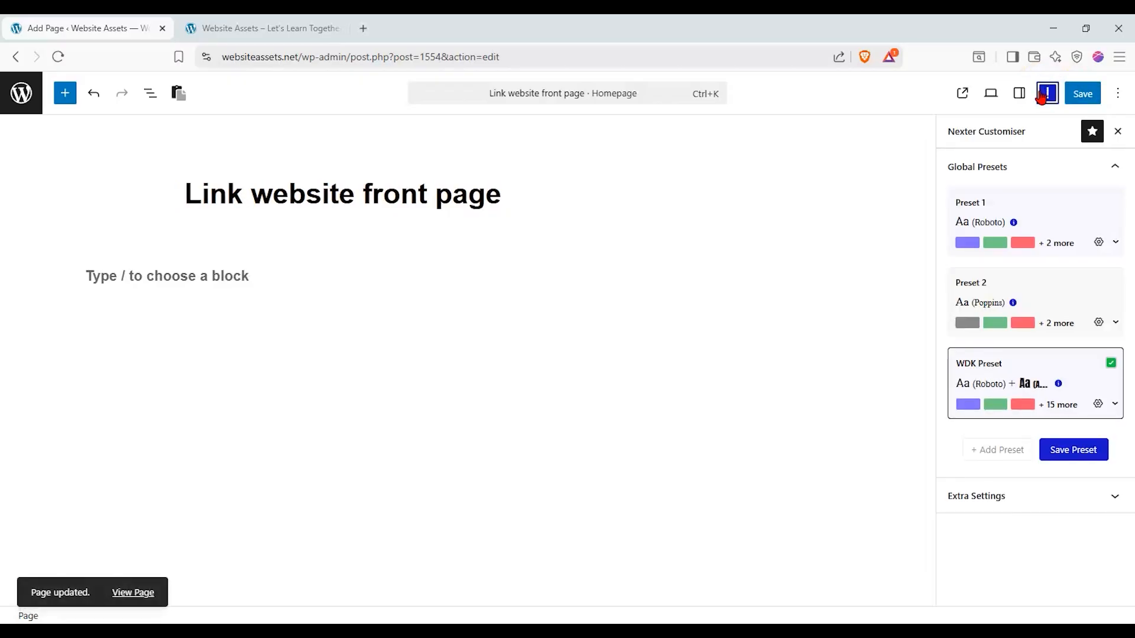
pyautogui.click(1118, 131)
pyautogui.click(1018, 97)
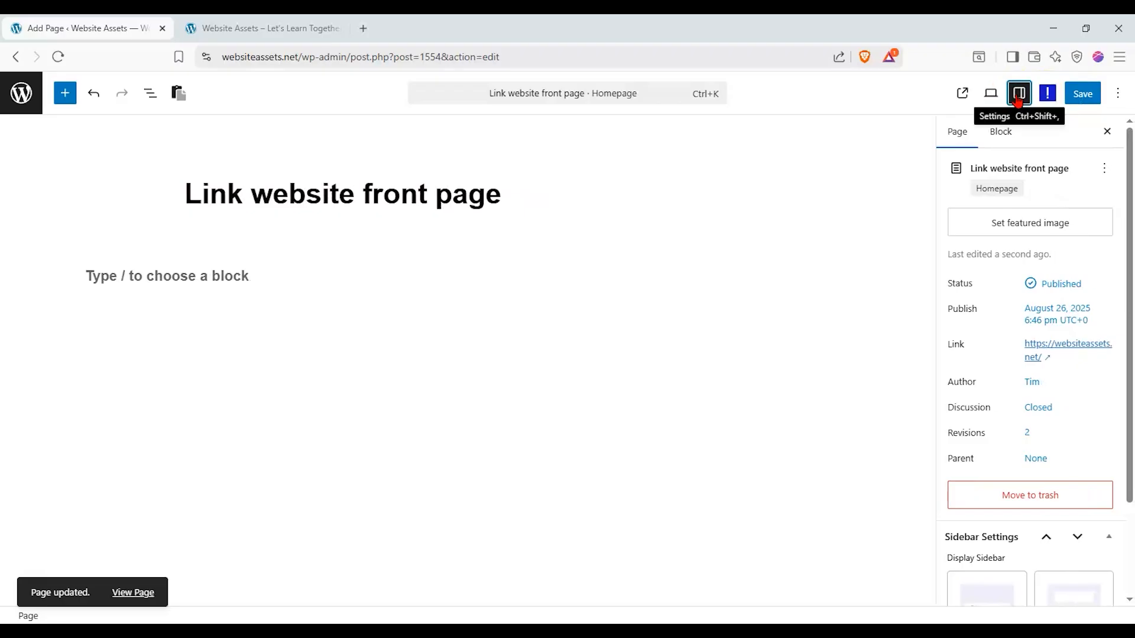
pyautogui.scroll(-1, 1012, 263)
pyautogui.scroll(-2, 1012, 266)
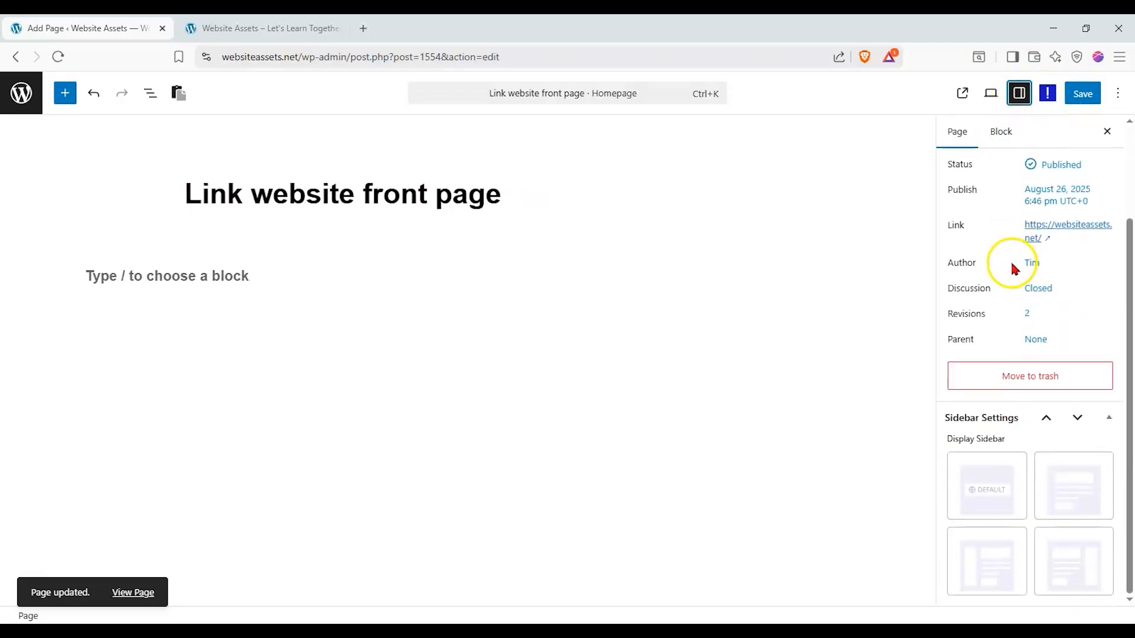
pyautogui.scroll(2, 1006, 241)
pyautogui.click(1021, 136)
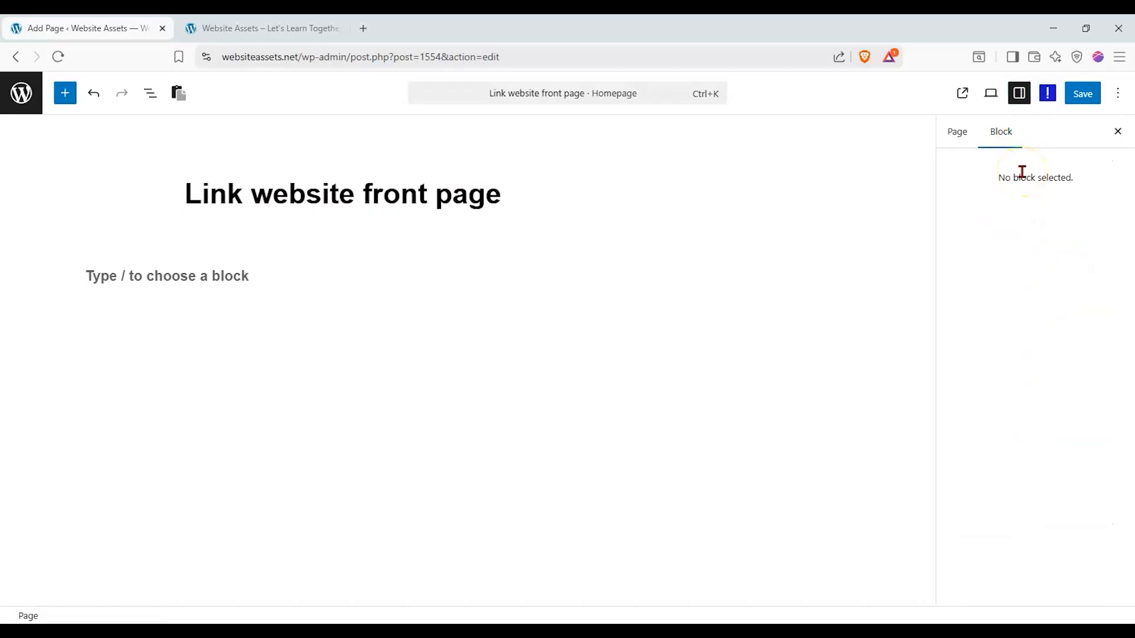
# View the device preview options and the editor's command search, closing each without choosing anything.
pyautogui.click(993, 95)
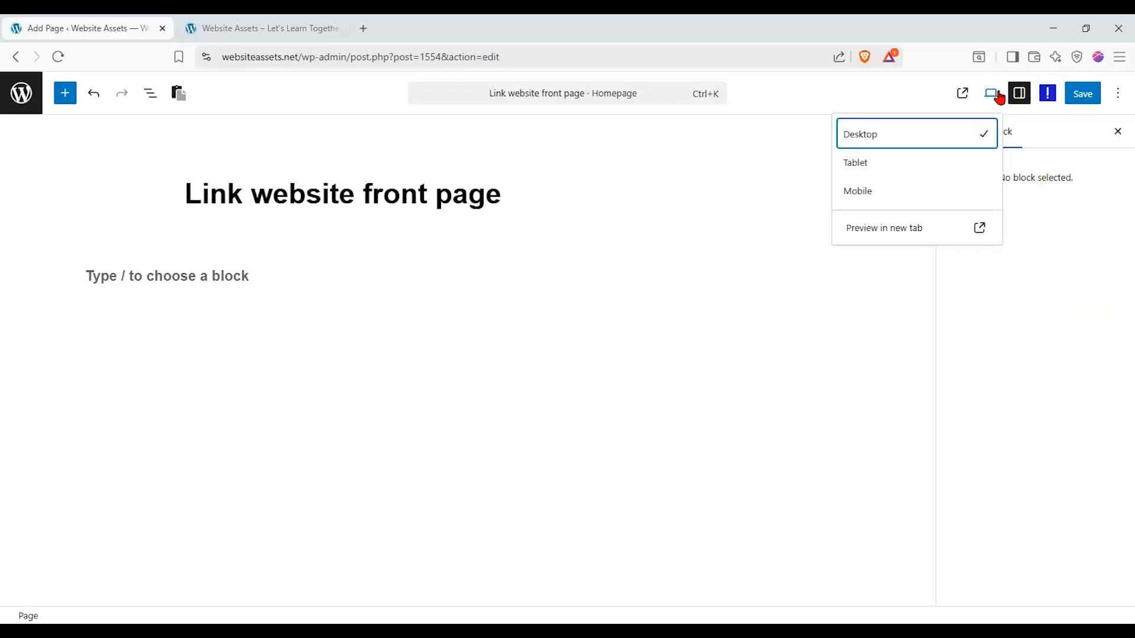
pyautogui.click(993, 98)
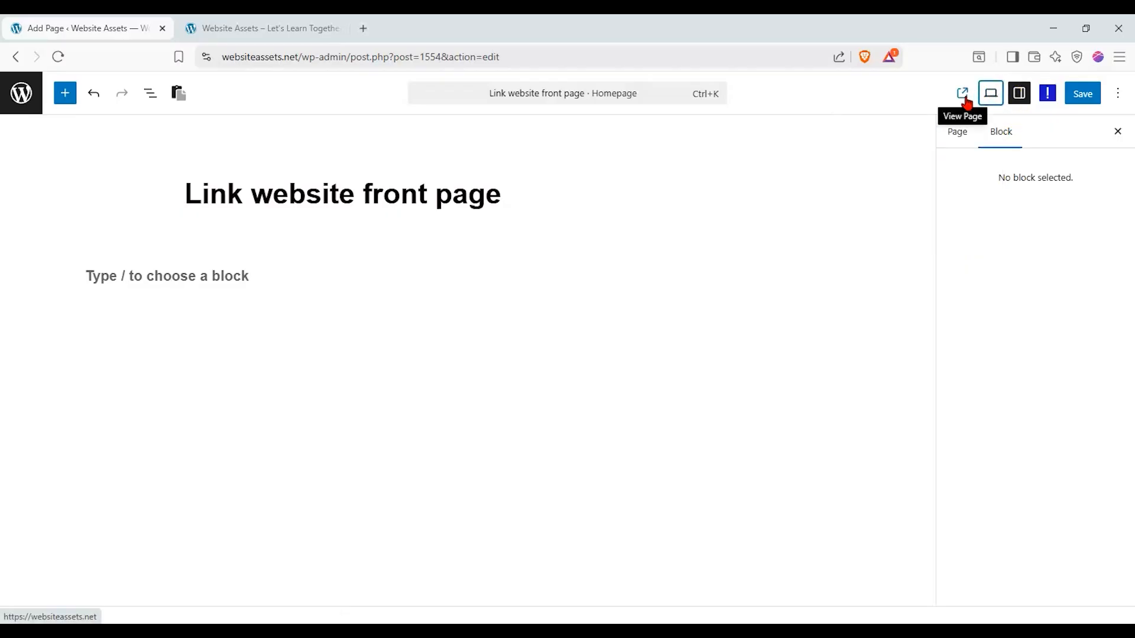
pyautogui.click(560, 96)
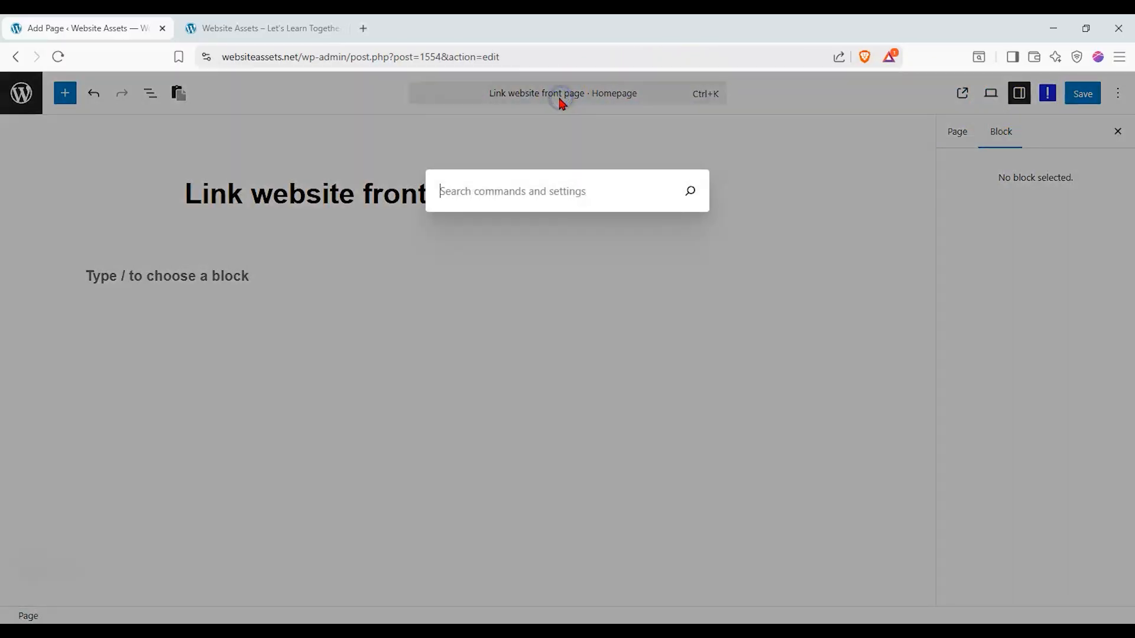
pyautogui.click(426, 84)
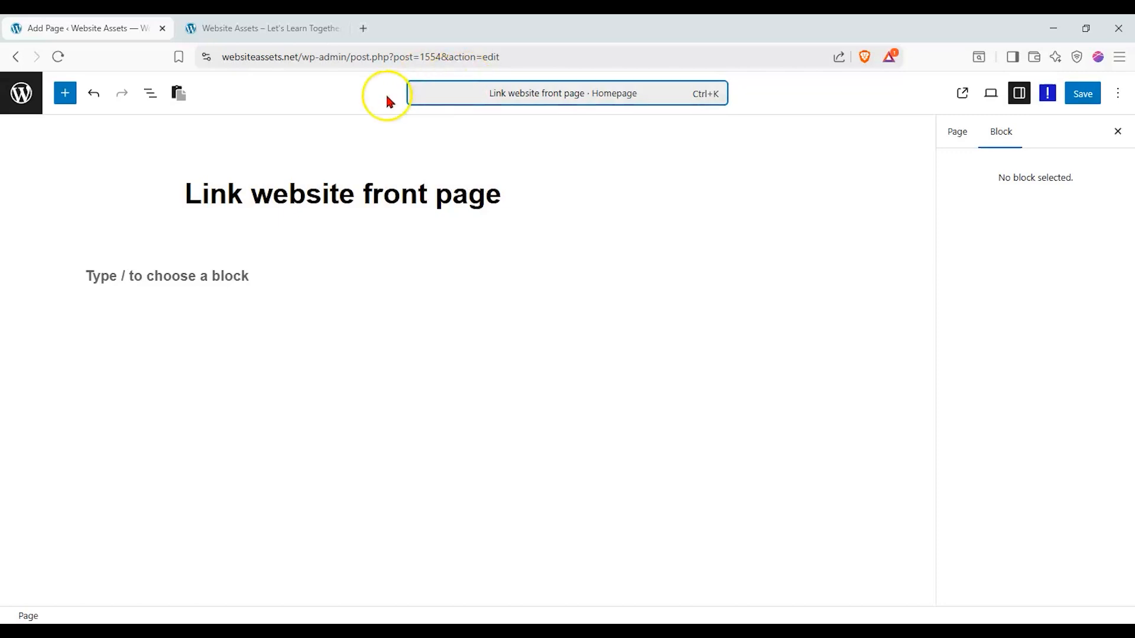
# Delete the empty Paragraph block using the page's block list.
pyautogui.click(150, 93)
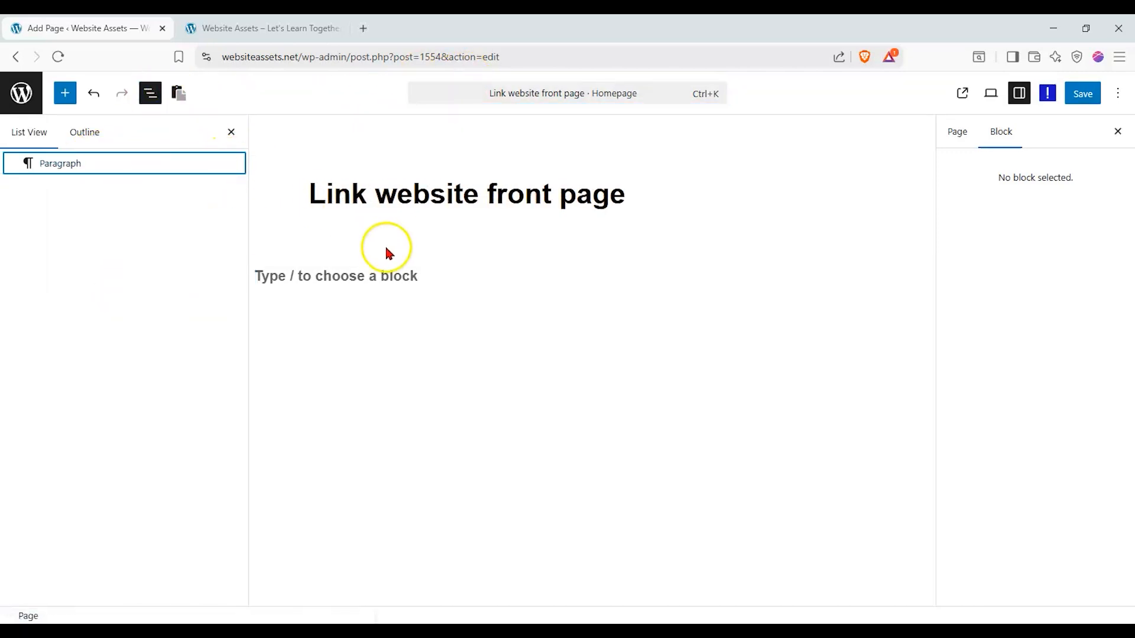
pyautogui.click(235, 165)
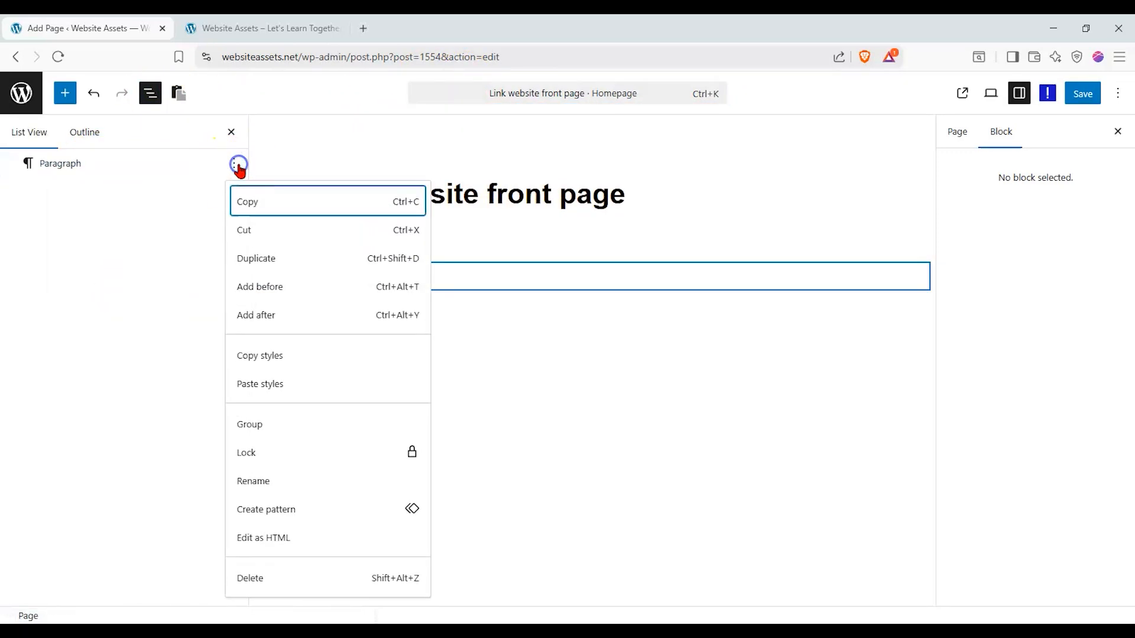
pyautogui.click(291, 578)
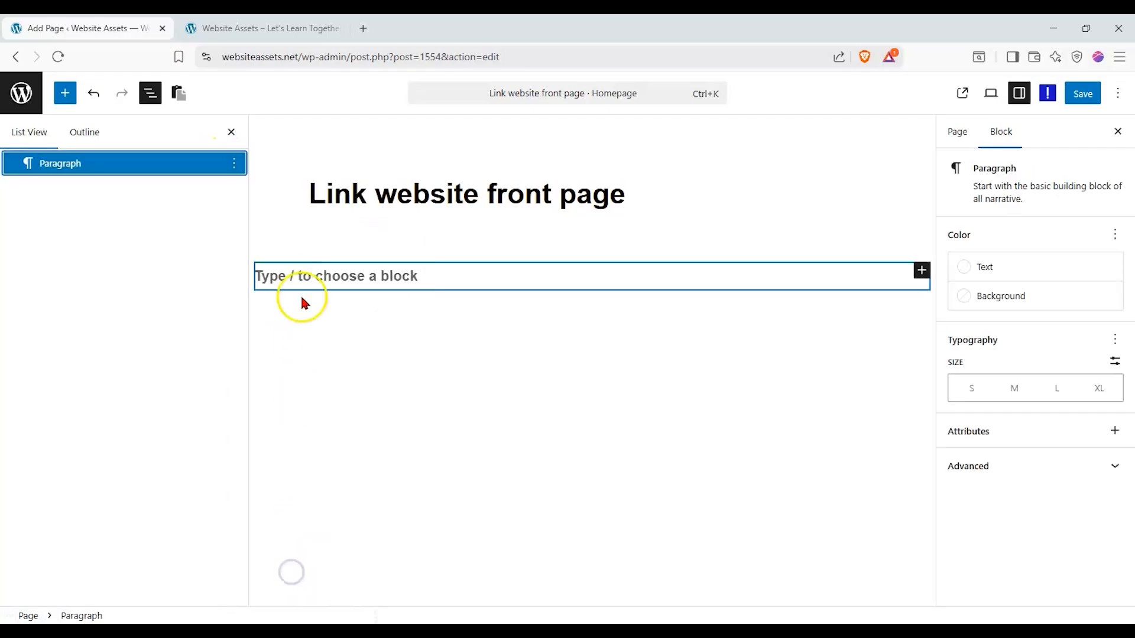
# Insert a Nexter Image block into the page below the title and close the block library.
pyautogui.click(58, 96)
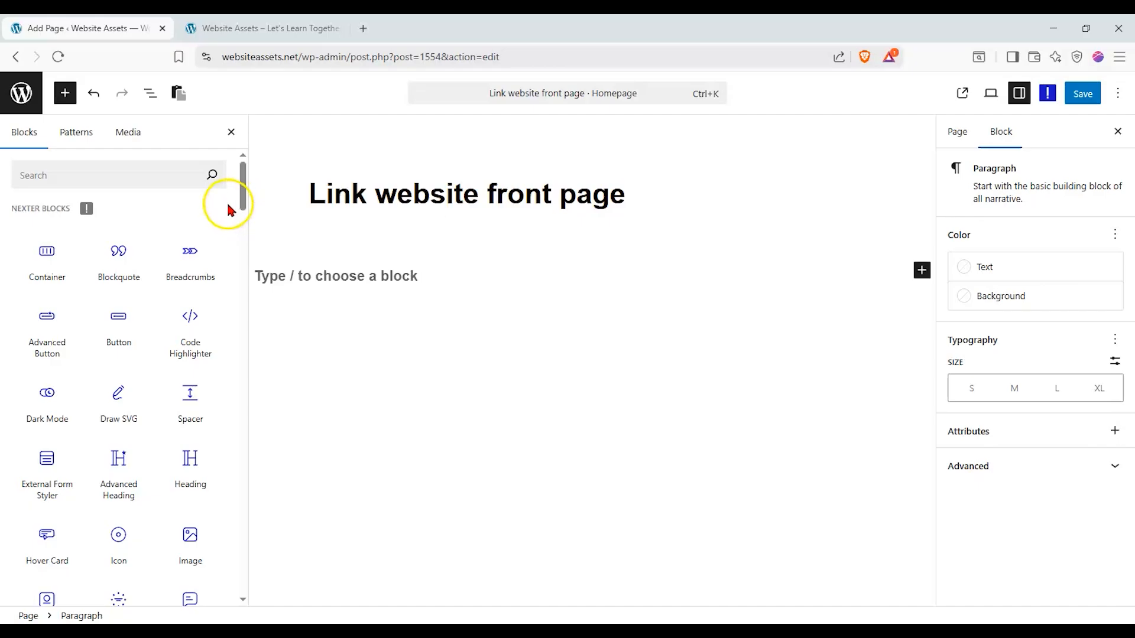
pyautogui.scroll(-1, 177, 319)
pyautogui.moveTo(189, 465); pyautogui.dragTo(462, 272)
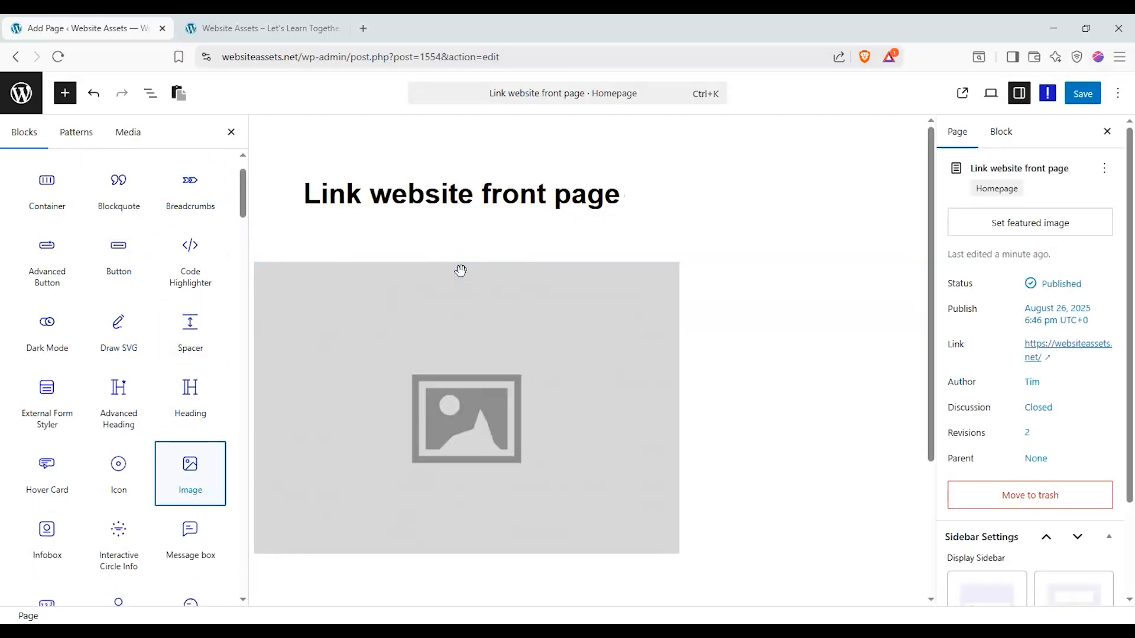
pyautogui.click(462, 296)
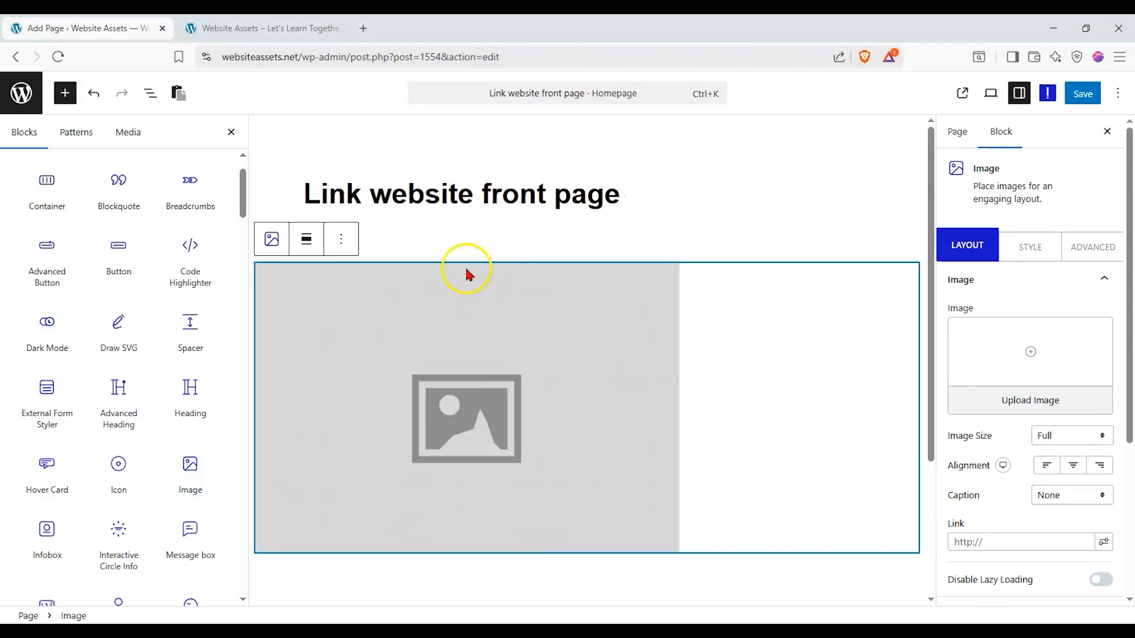
pyautogui.click(231, 132)
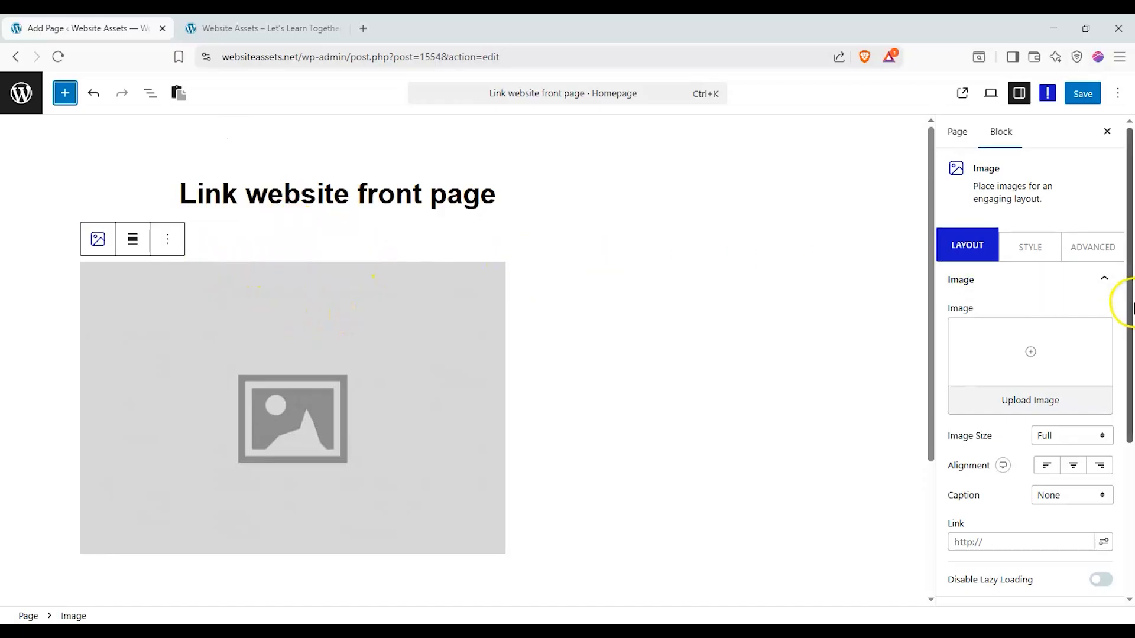
# Fill the Image block with team-member-2-1.png, the portrait of the woman on blue, from the Media Library.
pyautogui.click(1034, 399)
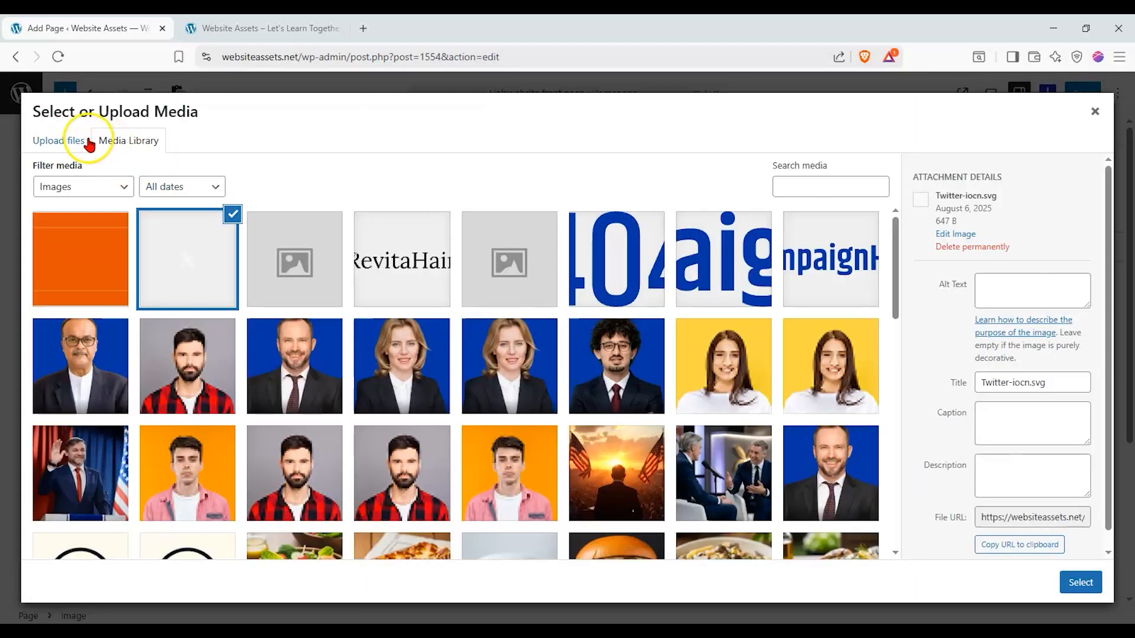
pyautogui.click(84, 142)
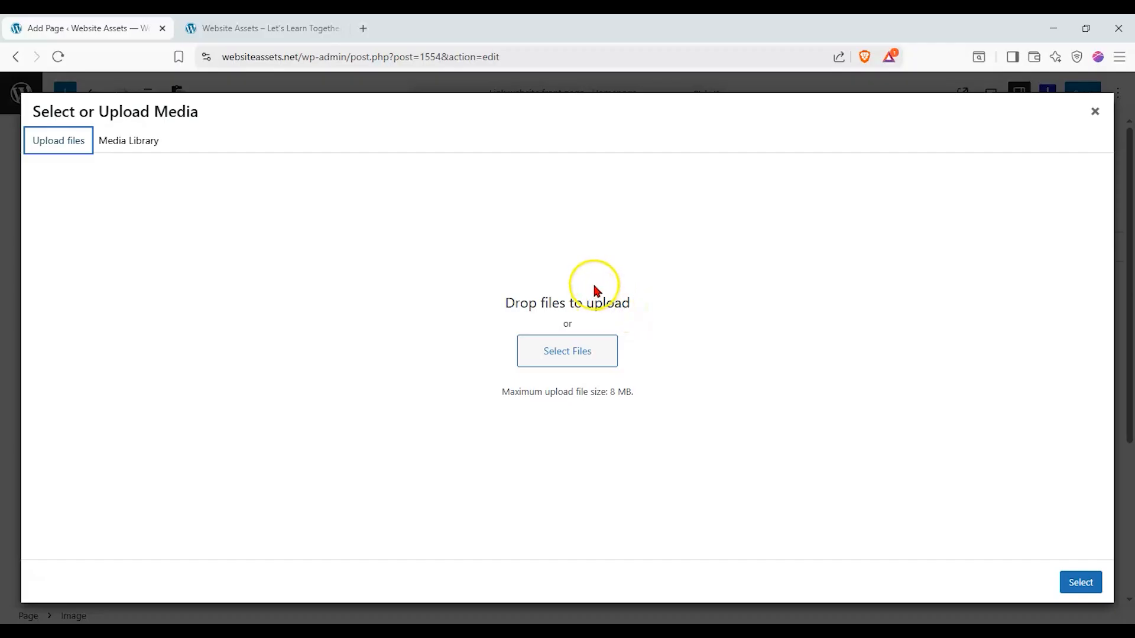
pyautogui.click(151, 145)
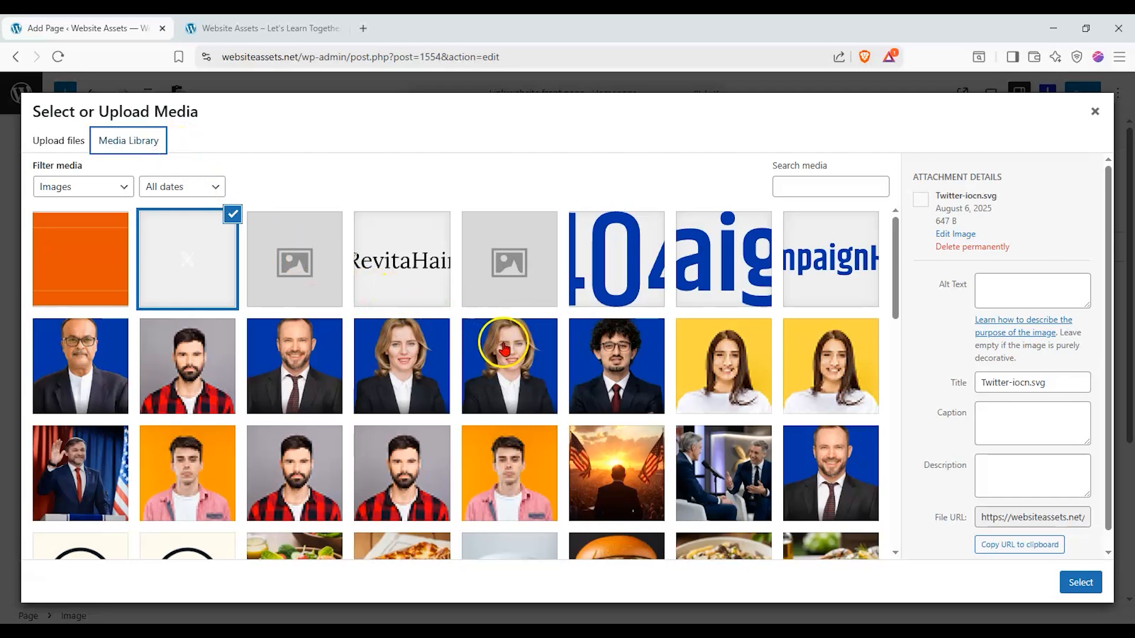
pyautogui.click(531, 353)
pyautogui.click(447, 350)
pyautogui.click(513, 356)
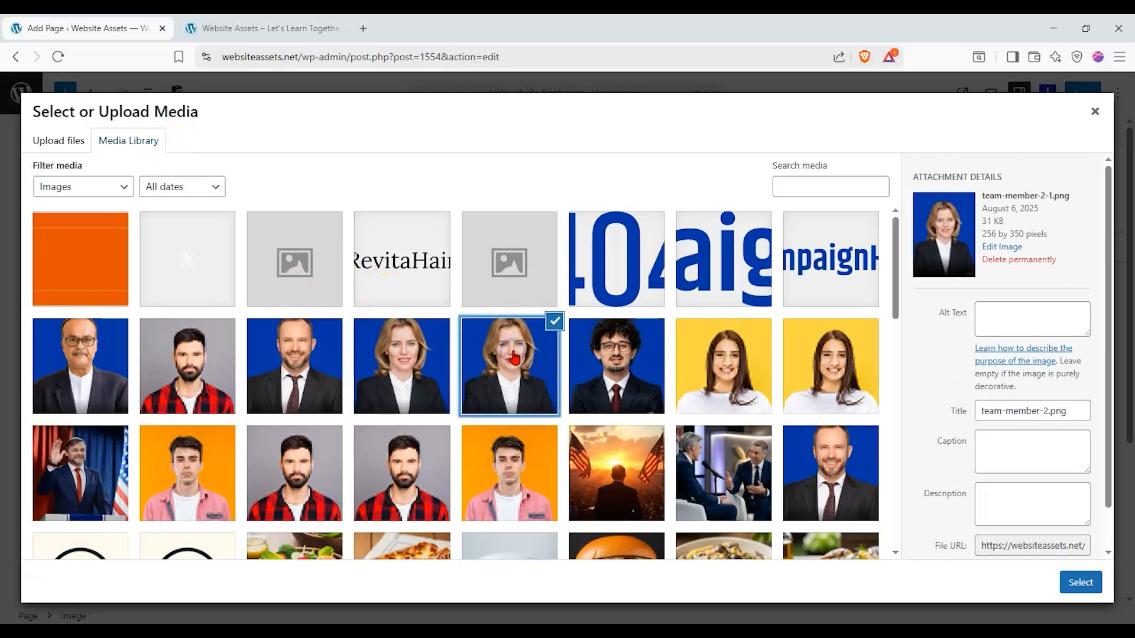
pyautogui.click(1082, 586)
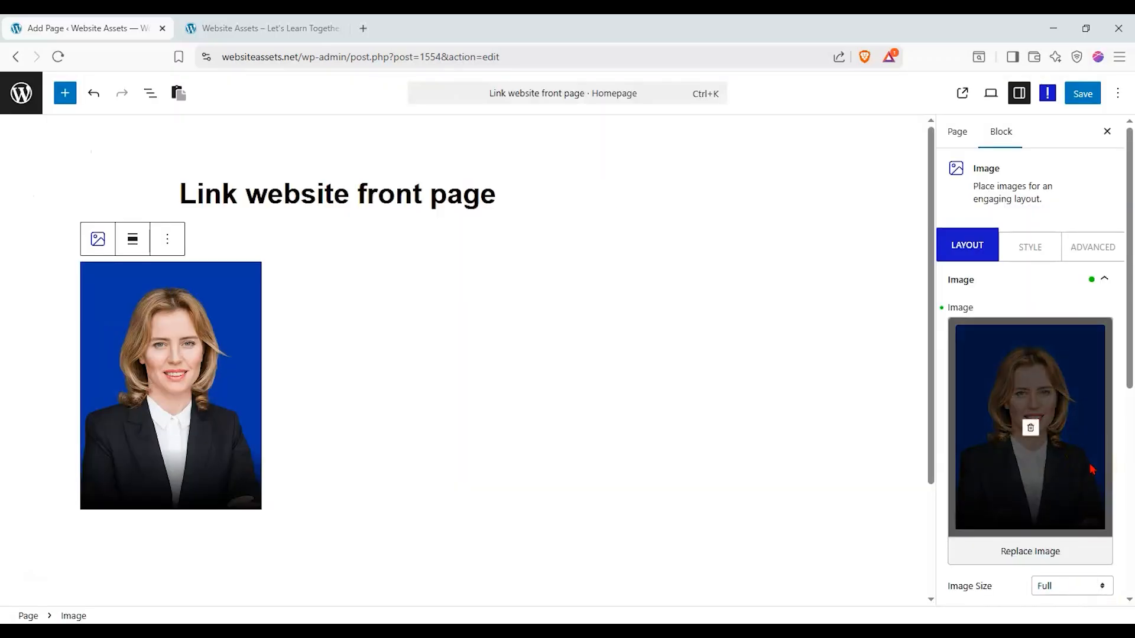
# Set the image's size to Thumbnail and its alignment to centre.
pyautogui.scroll(-2, 1092, 470)
pyautogui.click(1058, 442)
pyautogui.click(1046, 499)
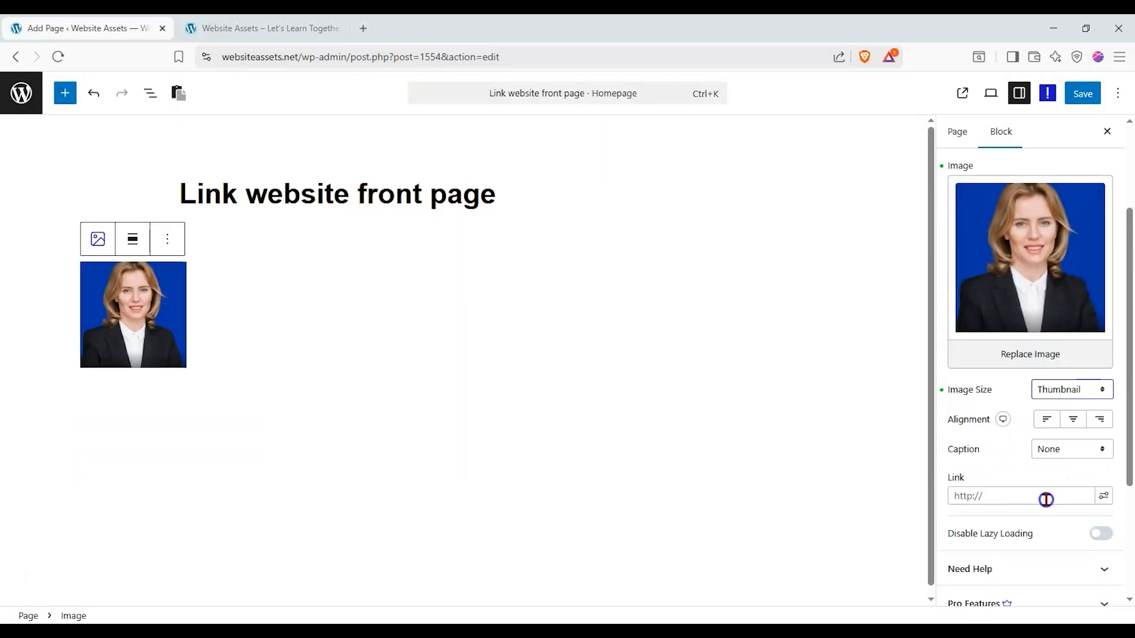
pyautogui.click(1073, 421)
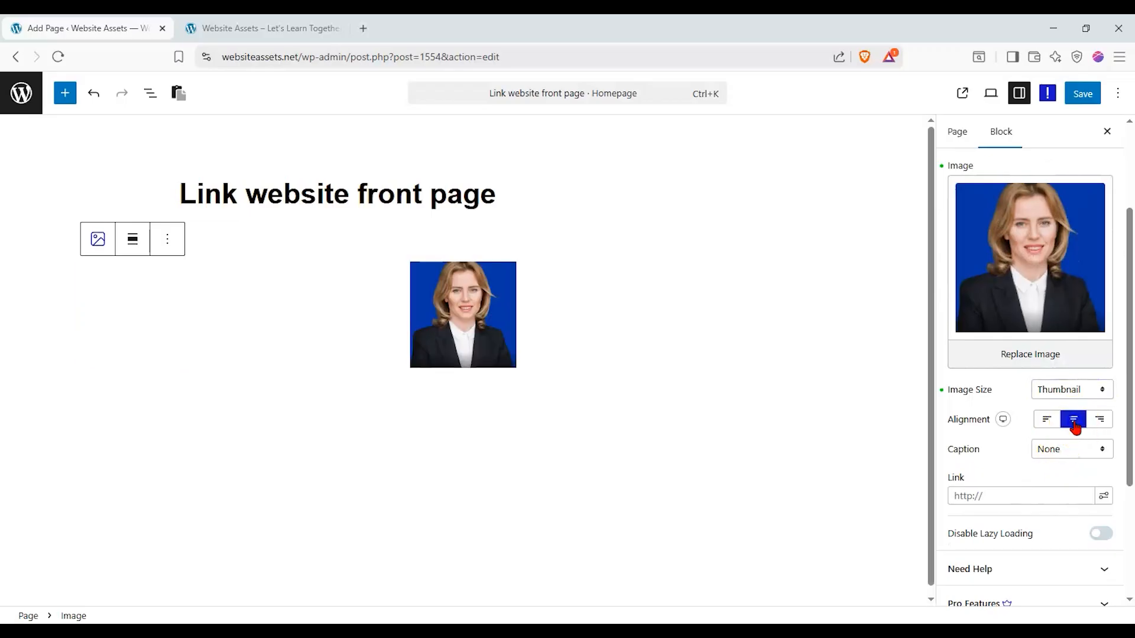
# Change the image's width unit to percent and set the width to 100%.
pyautogui.scroll(3, 1052, 385)
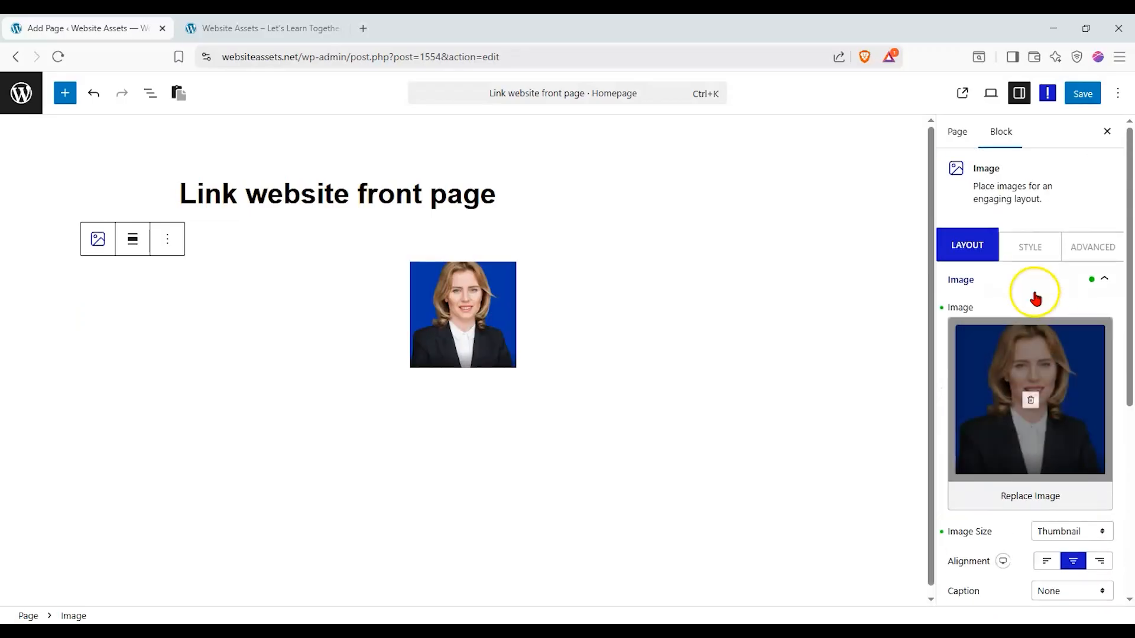
pyautogui.click(1035, 255)
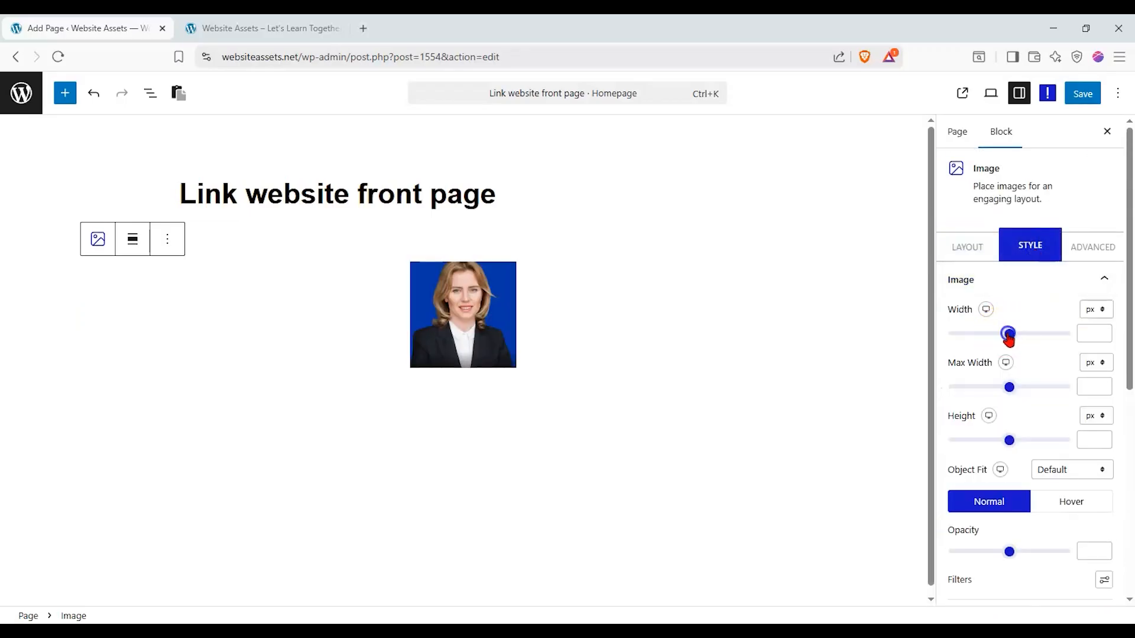
pyautogui.click(1007, 334)
pyautogui.moveTo(1008, 335); pyautogui.dragTo(984, 334)
pyautogui.click(1096, 309)
pyautogui.click(1095, 356)
pyautogui.moveTo(1062, 333)
pyautogui.mouseDown()
pyautogui.moveTo(1003, 335)
pyautogui.moveTo(1084, 334)
pyautogui.mouseUp()
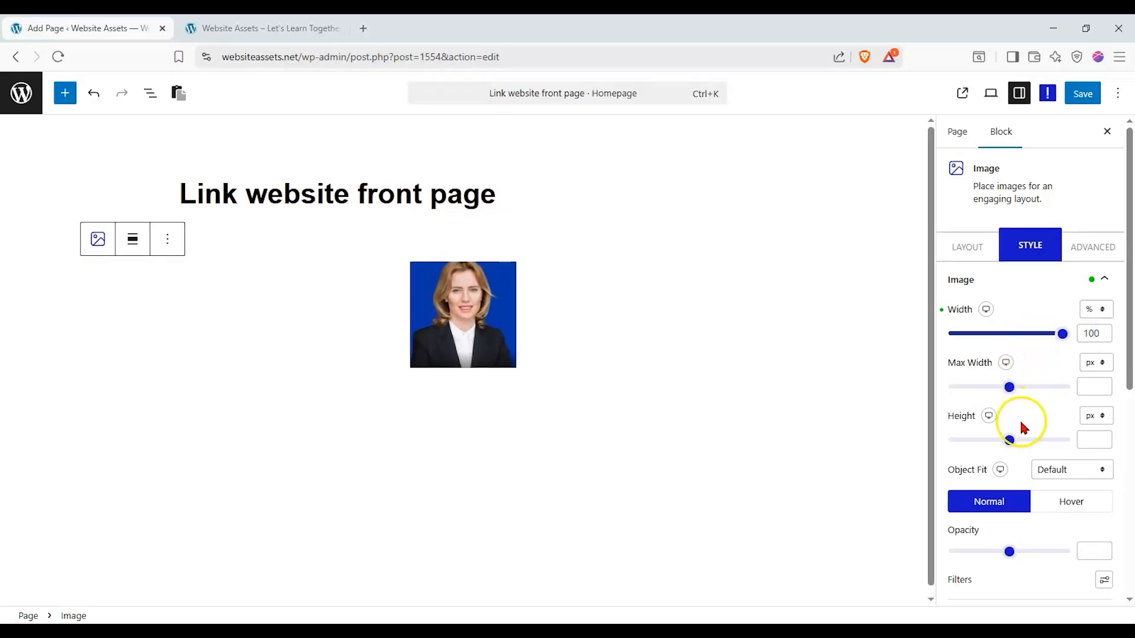
# Switch the image's border radius unit to percent and set all four corners to 100.
pyautogui.scroll(-3, 1026, 441)
pyautogui.scroll(-1, 1023, 408)
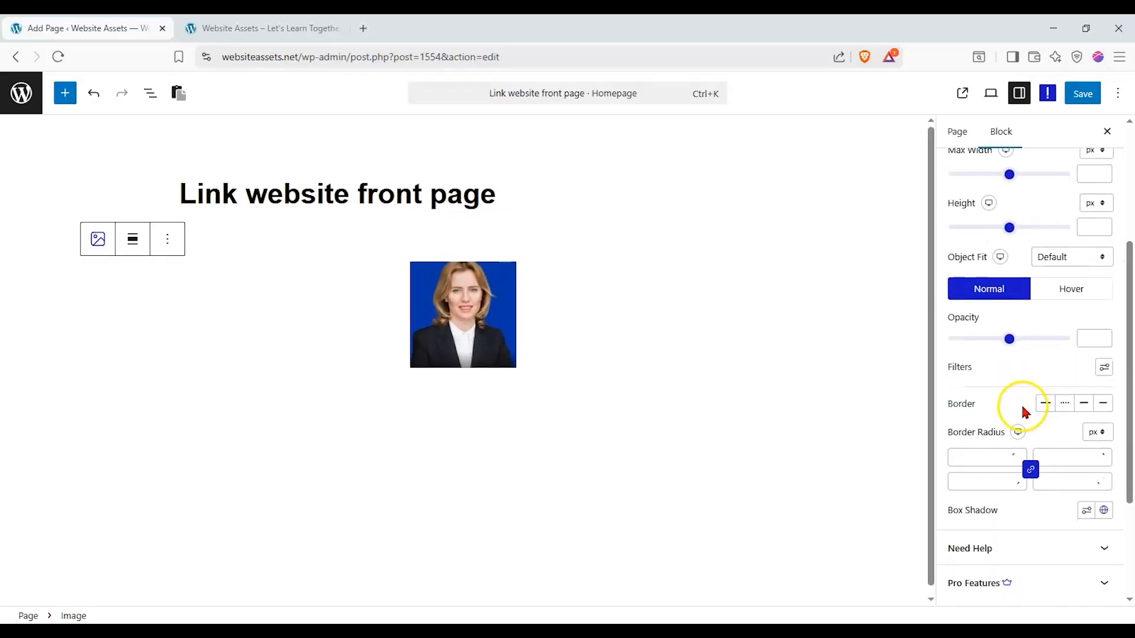
pyautogui.scroll(-4, 1061, 391)
pyautogui.click(989, 319)
pyautogui.click(1098, 290)
pyautogui.click(1091, 325)
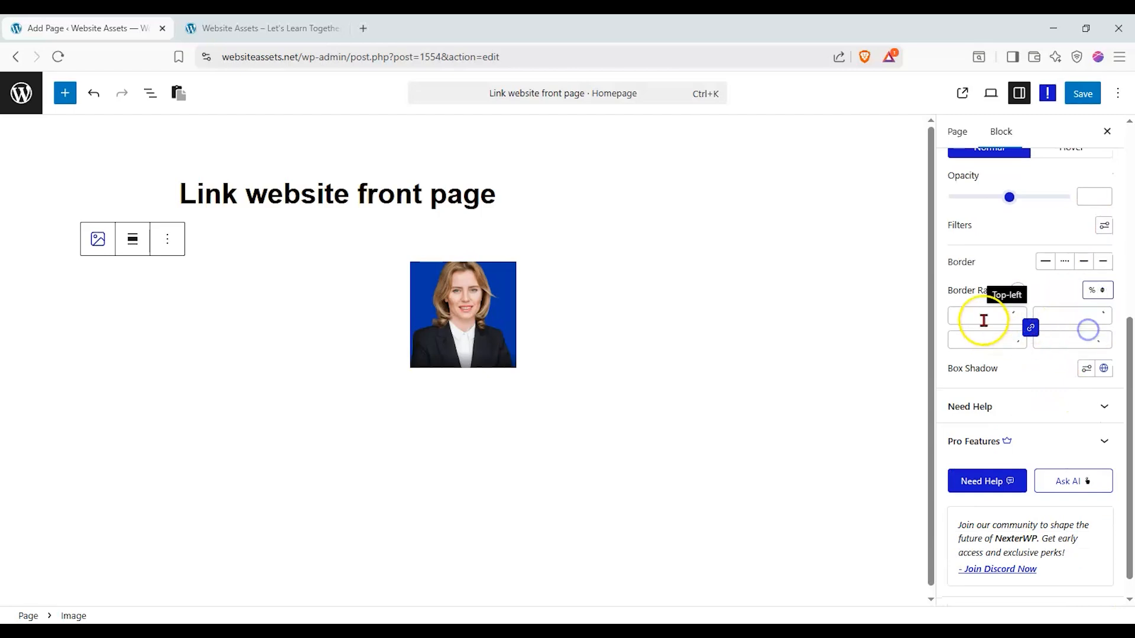
pyautogui.click(981, 314)
pyautogui.write('100')
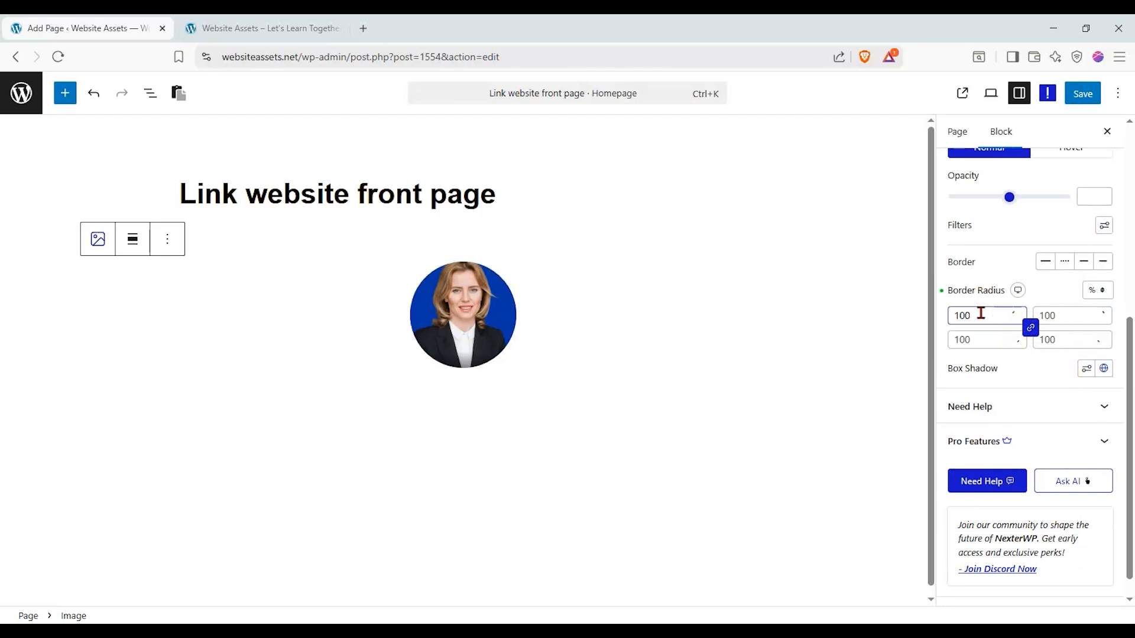
pyautogui.scroll(5, 1044, 306)
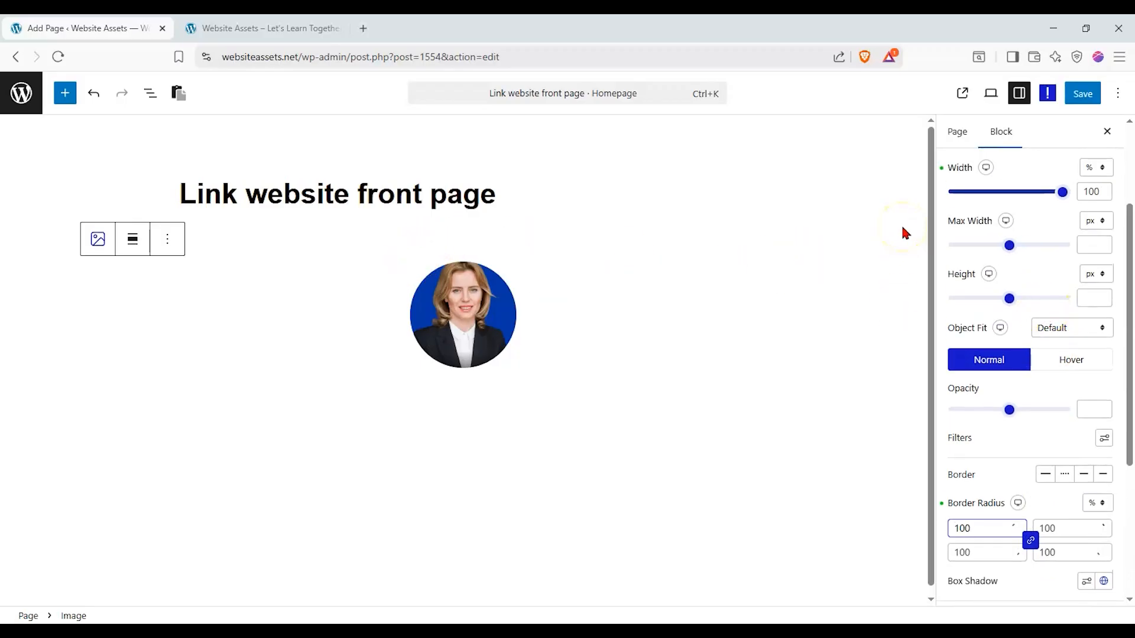
pyautogui.scroll(3, 972, 234)
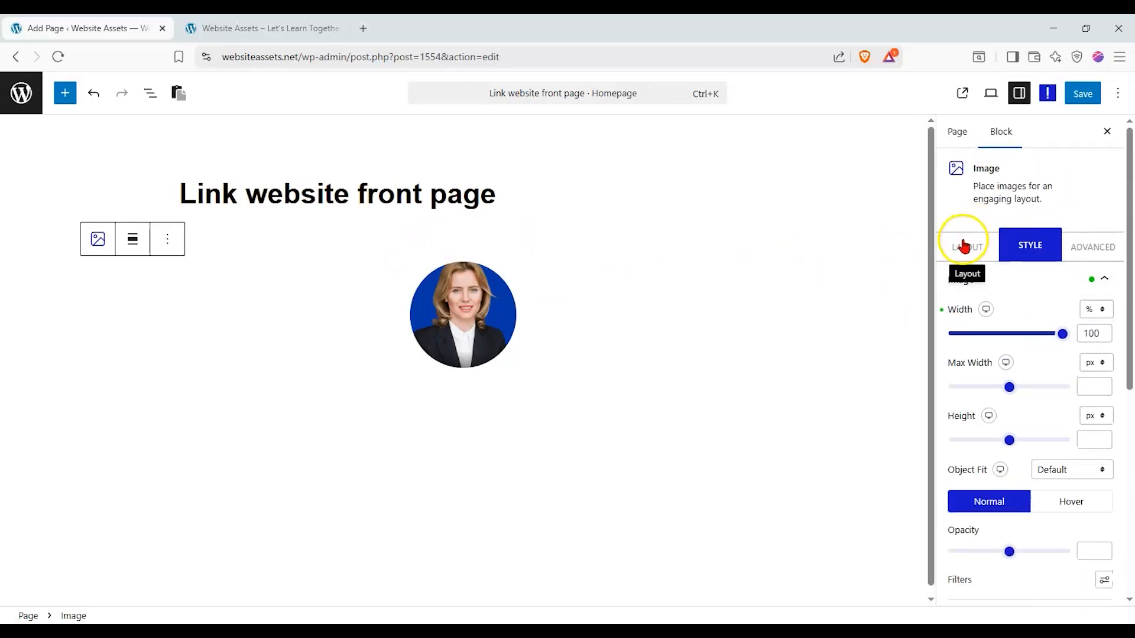
pyautogui.click(964, 246)
pyautogui.scroll(-5, 979, 266)
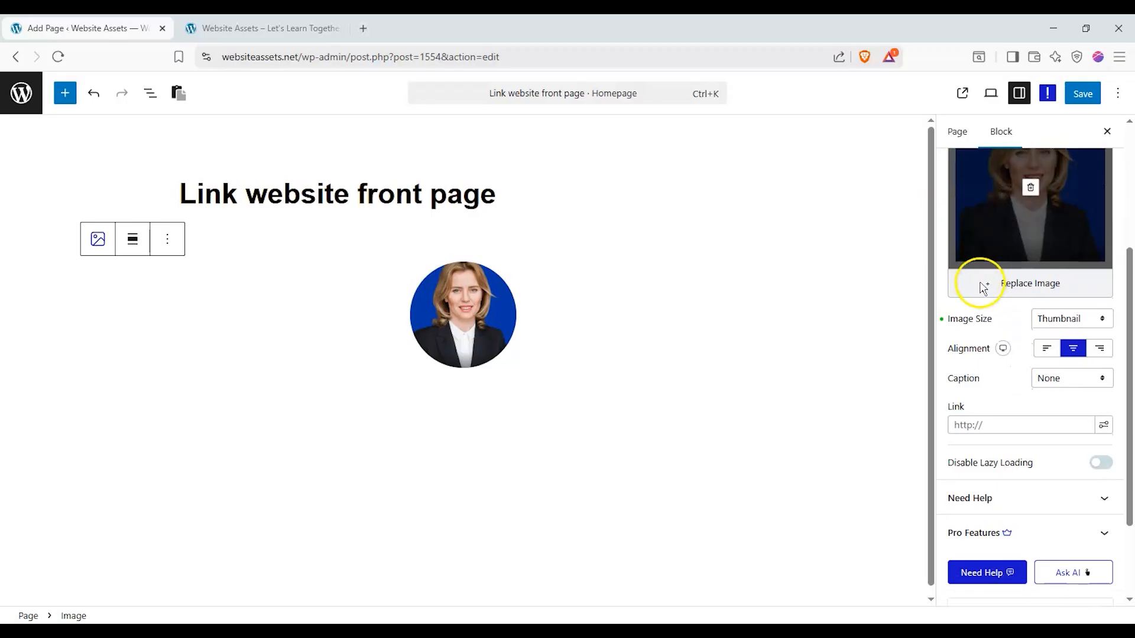
pyautogui.scroll(5, 983, 278)
pyautogui.click(1014, 246)
# Try smaller border radii on the image's linked corners, including 50% and 5%.
pyautogui.scroll(-4, 1036, 354)
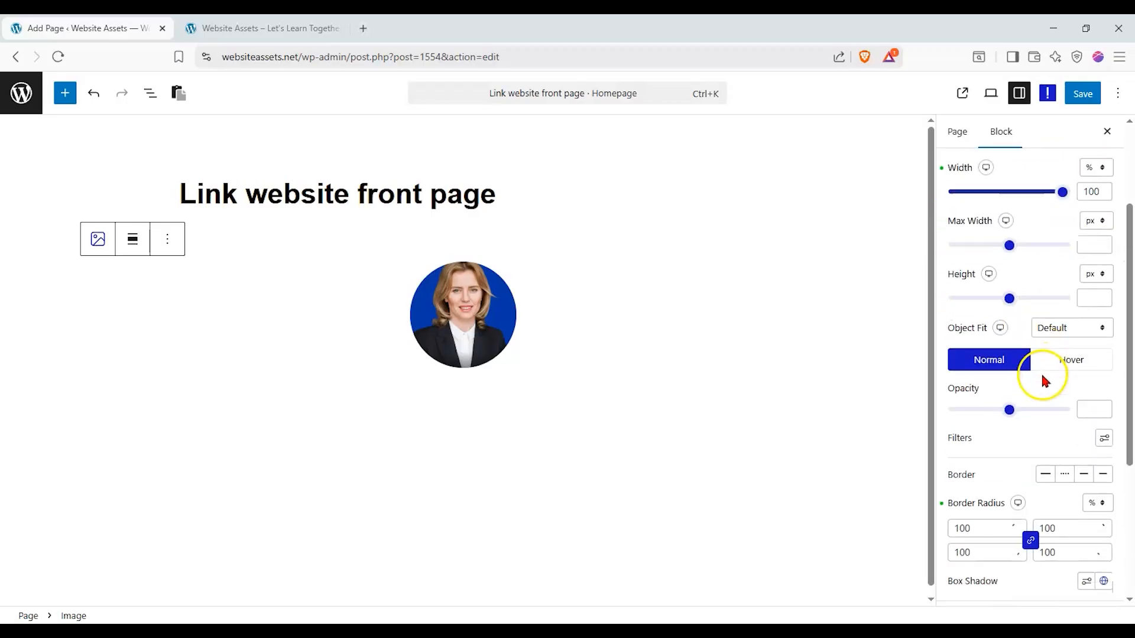
pyautogui.moveTo(985, 458); pyautogui.dragTo(851, 459)
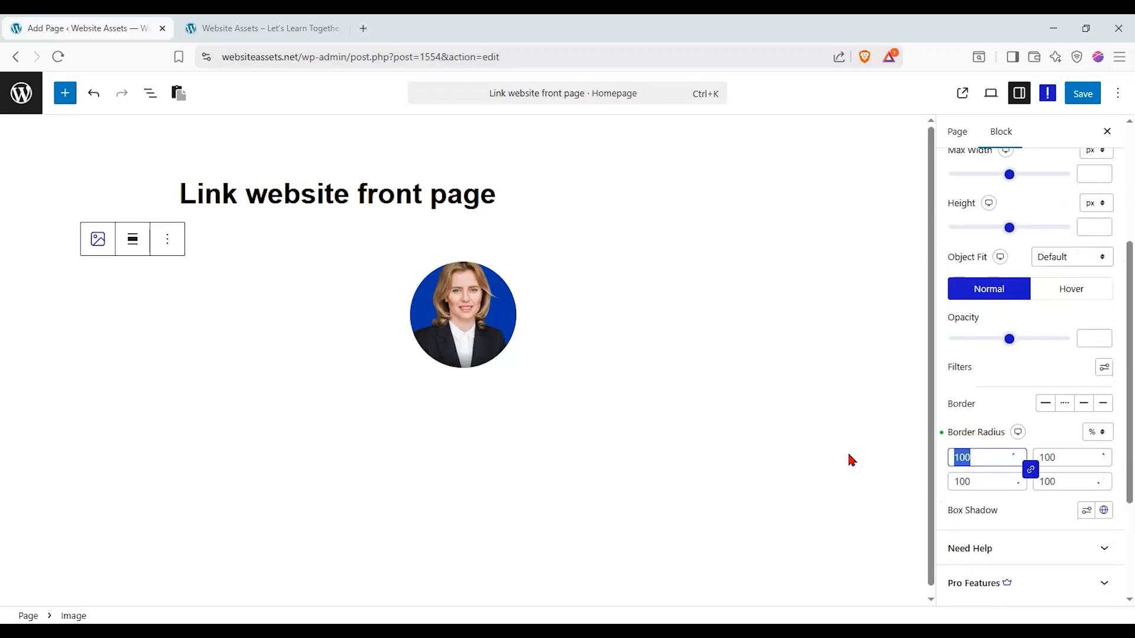
pyautogui.write('50')
pyautogui.moveTo(973, 458); pyautogui.dragTo(889, 463)
pyautogui.write('2')
pyautogui.moveTo(987, 459); pyautogui.dragTo(924, 465)
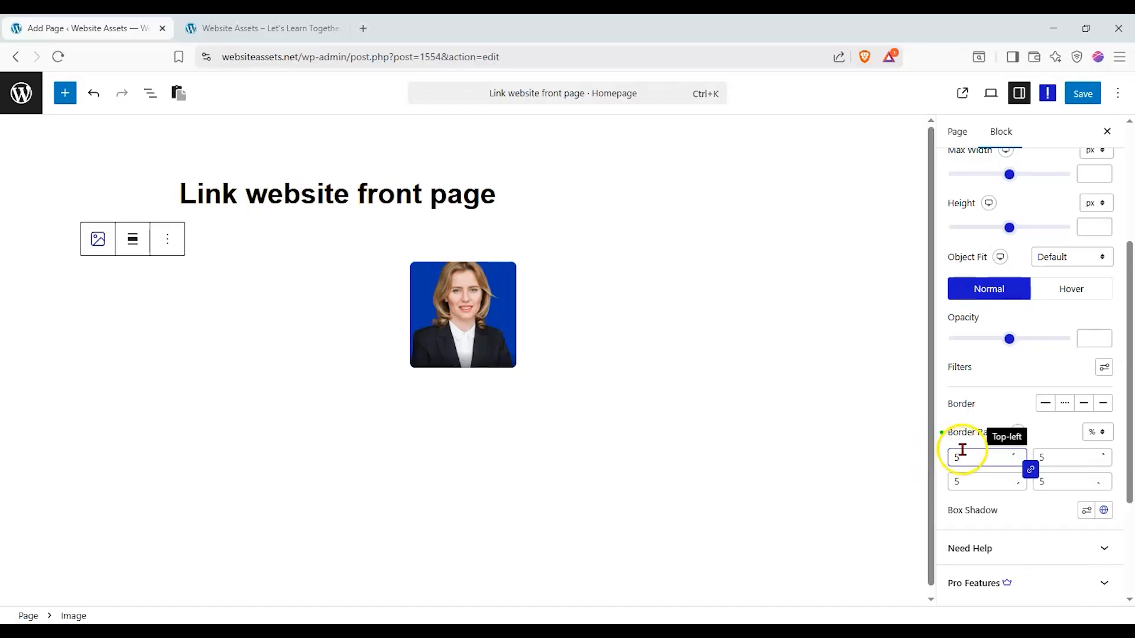
# Set the border radius of all four image corners to 10%.
pyautogui.moveTo(979, 457); pyautogui.dragTo(900, 463)
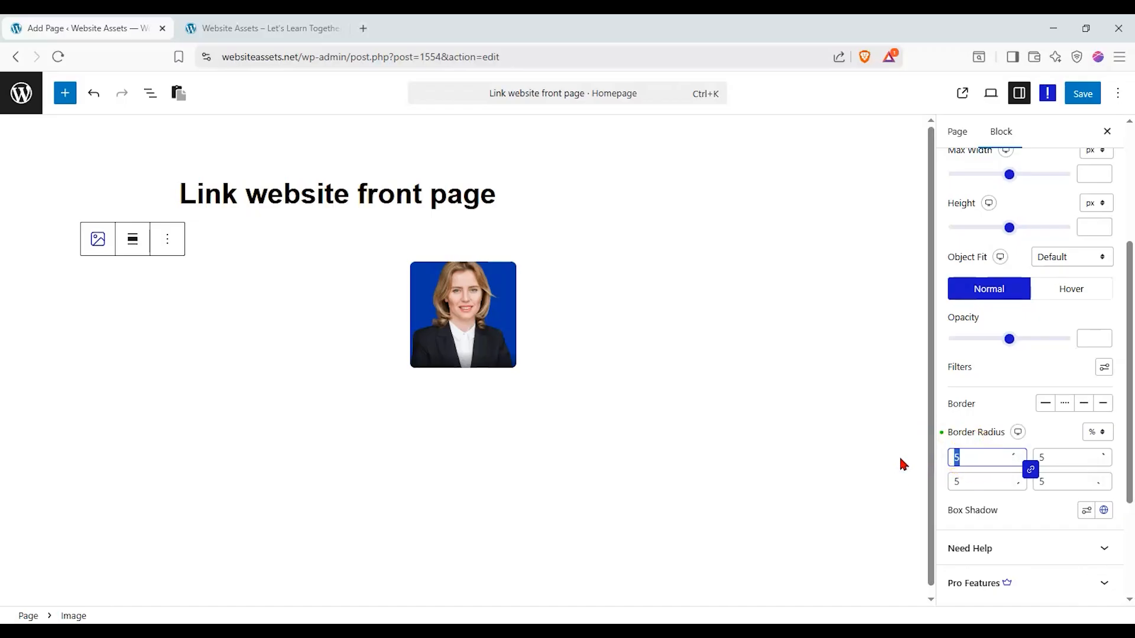
pyautogui.write('10-')
pyautogui.press('BackSpace')
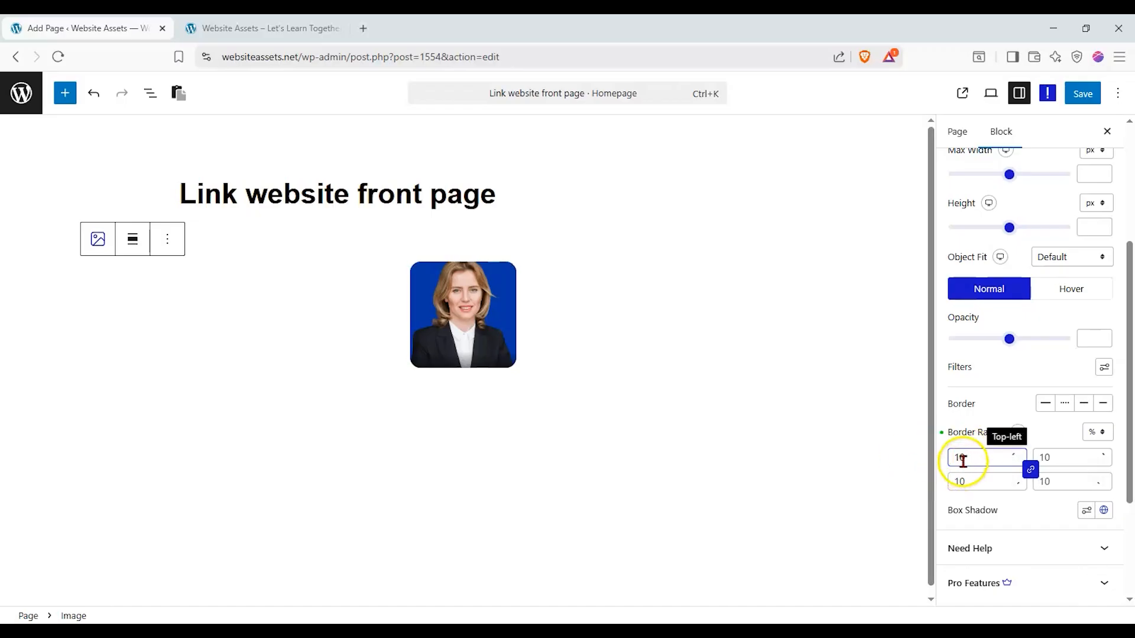
pyautogui.click(1036, 427)
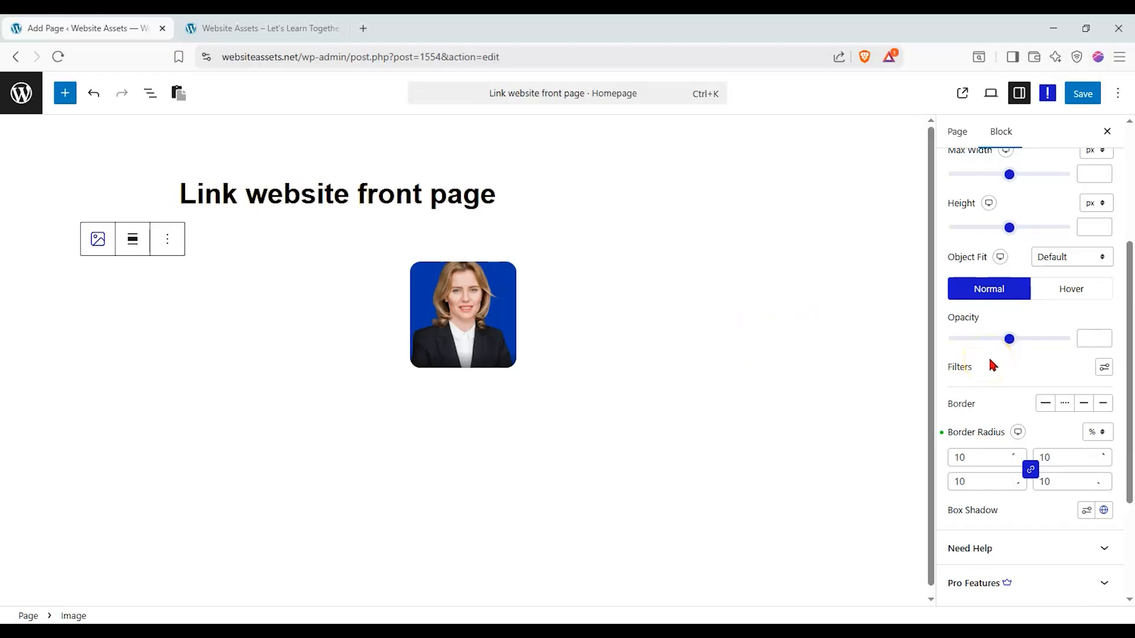
pyautogui.scroll(4, 987, 356)
pyautogui.click(972, 260)
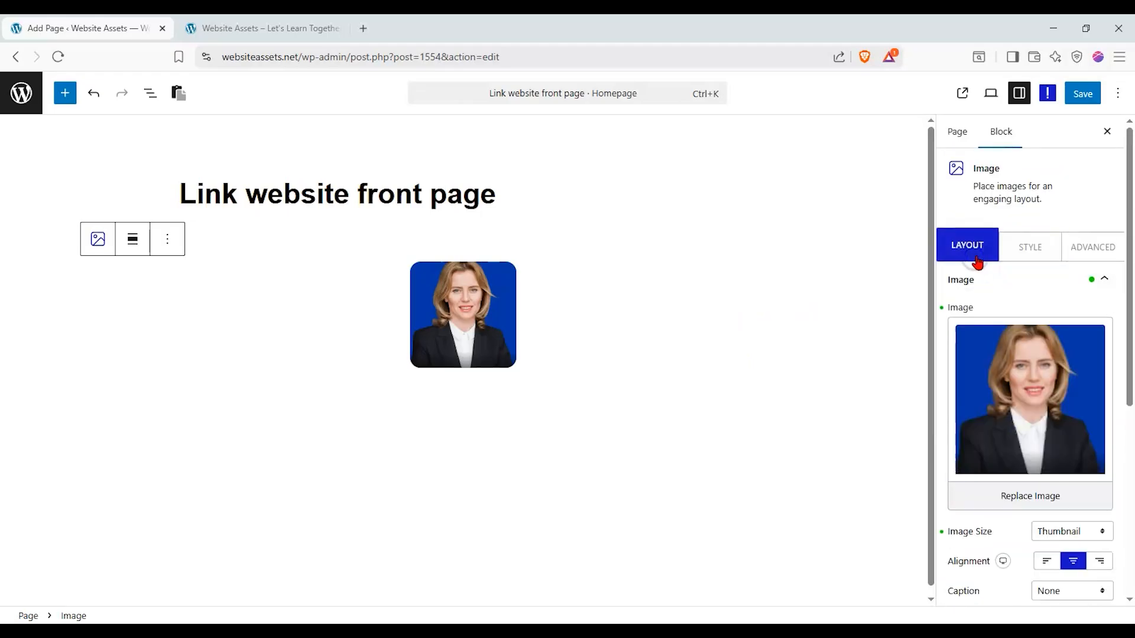
pyautogui.scroll(-5, 976, 269)
pyautogui.click(1059, 379)
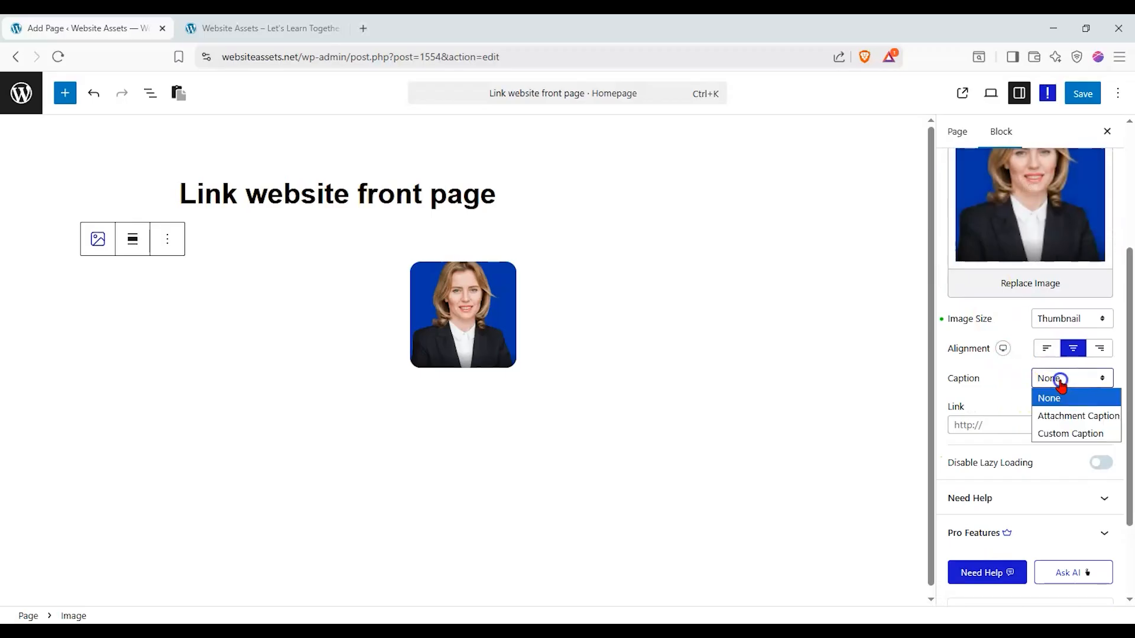
pyautogui.click(1067, 413)
pyautogui.click(1059, 381)
pyautogui.click(1059, 433)
pyautogui.click(1030, 430)
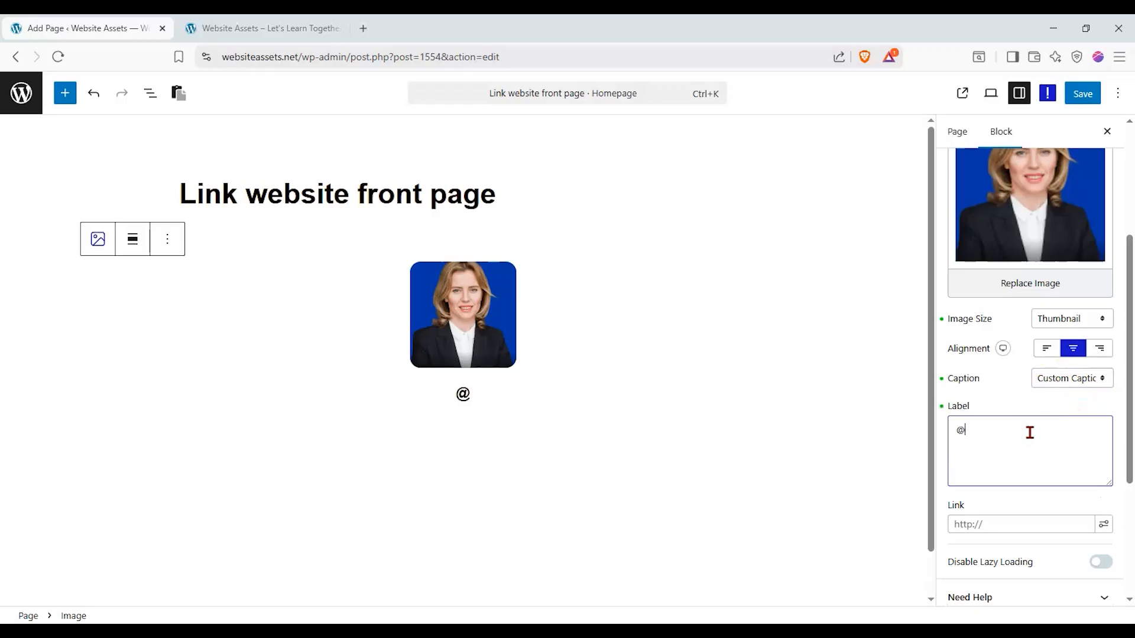
pyautogui.write('@website.assets')
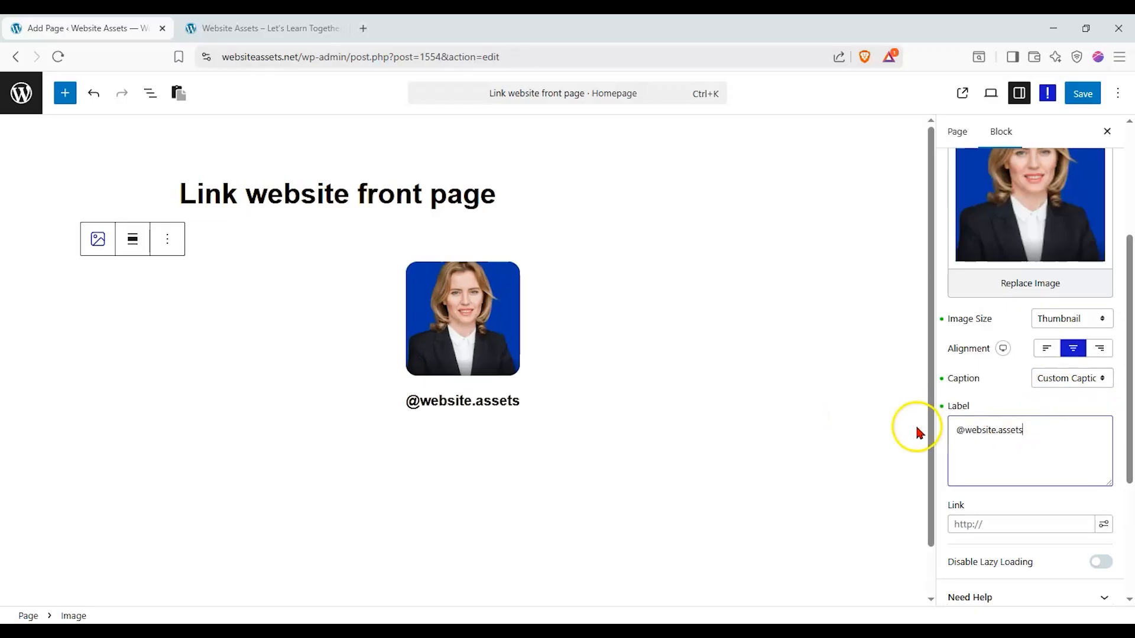
pyautogui.scroll(-3, 1059, 428)
pyautogui.scroll(4, 1060, 432)
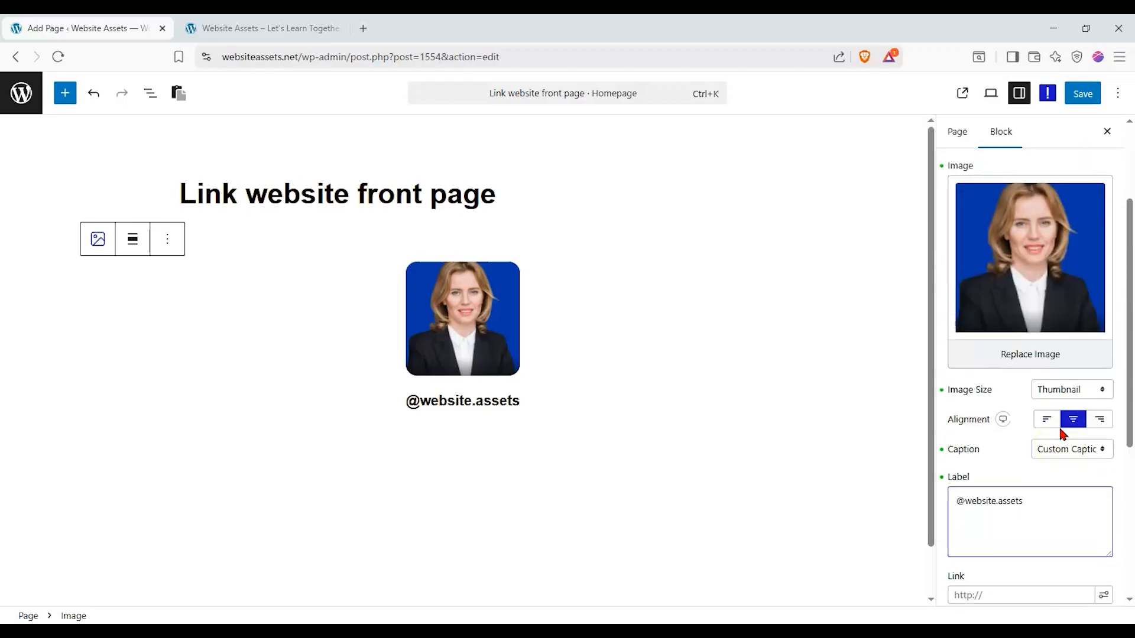
pyautogui.scroll(-3, 1062, 434)
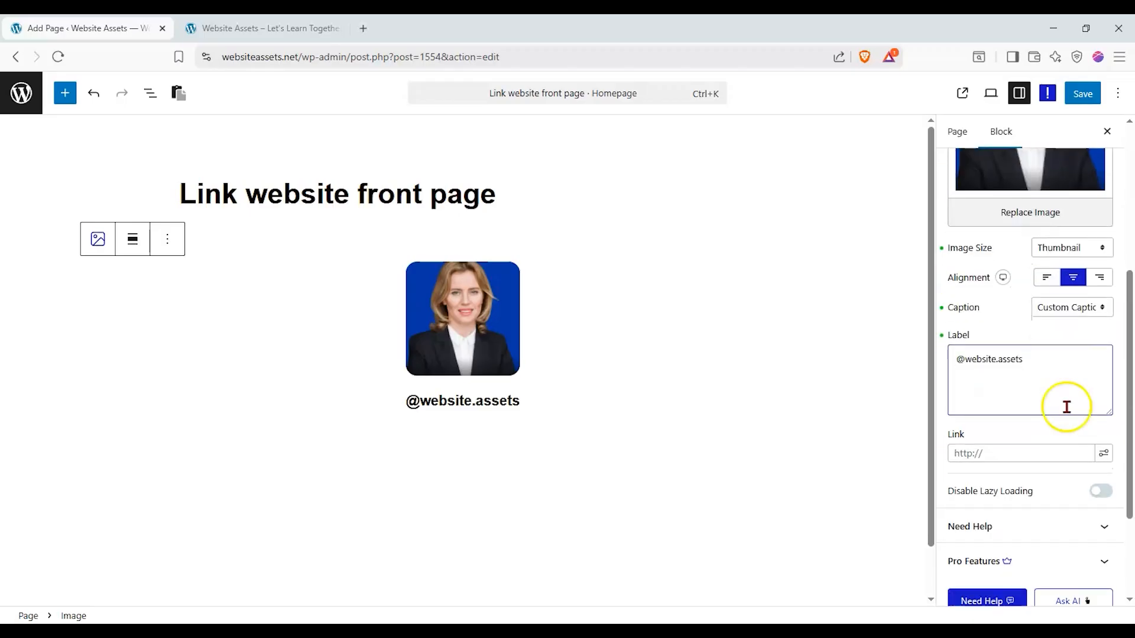
pyautogui.click(1049, 453)
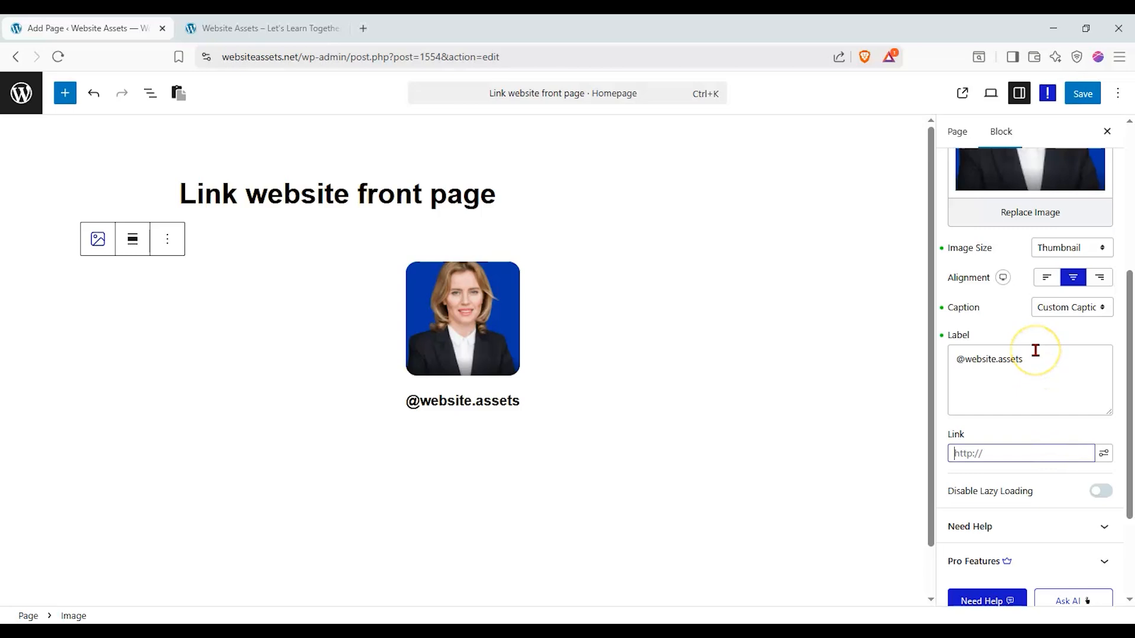
pyautogui.click(475, 308)
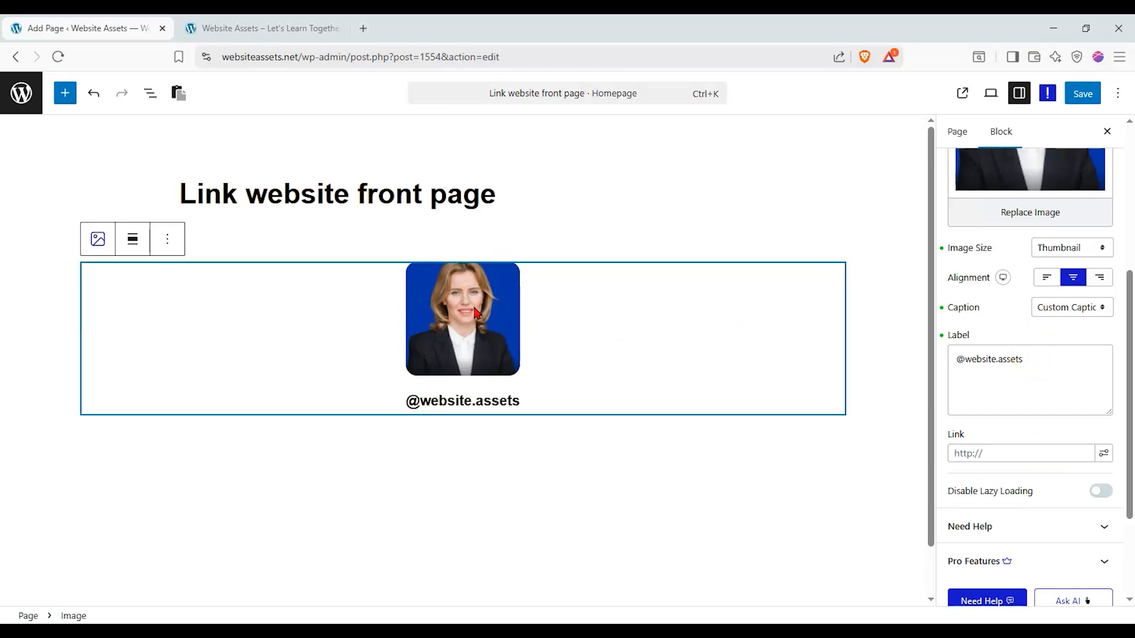
pyautogui.click(540, 309)
pyautogui.click(502, 309)
# Set the image caption's font family to Times New Roman and its font size to about 25 px.
pyautogui.scroll(5, 1044, 337)
pyautogui.click(1038, 255)
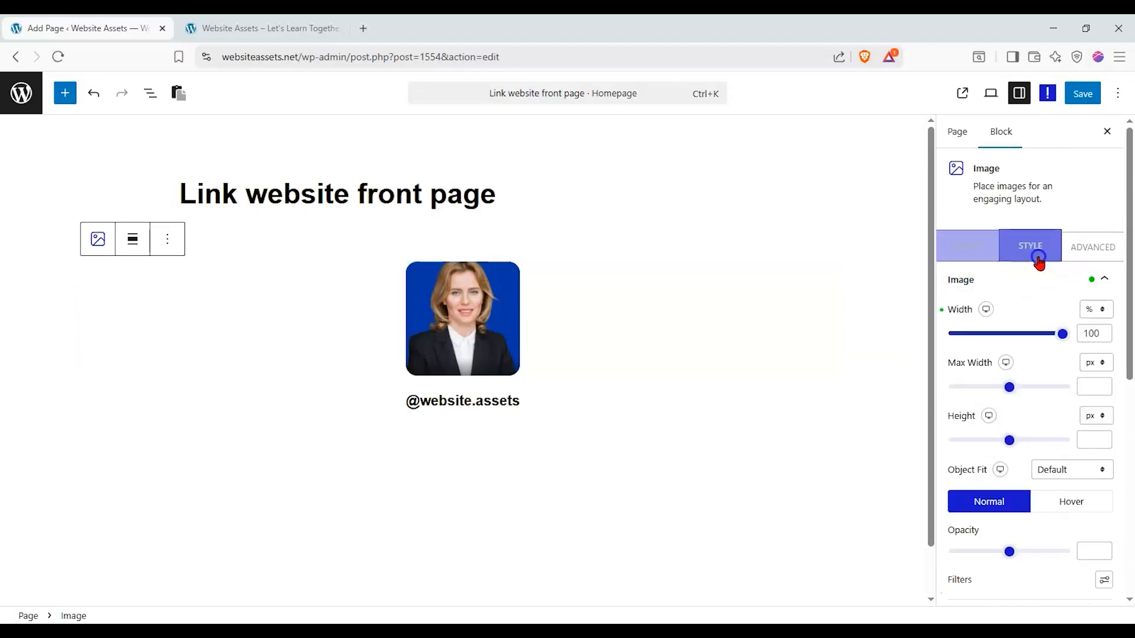
pyautogui.scroll(-6, 1044, 311)
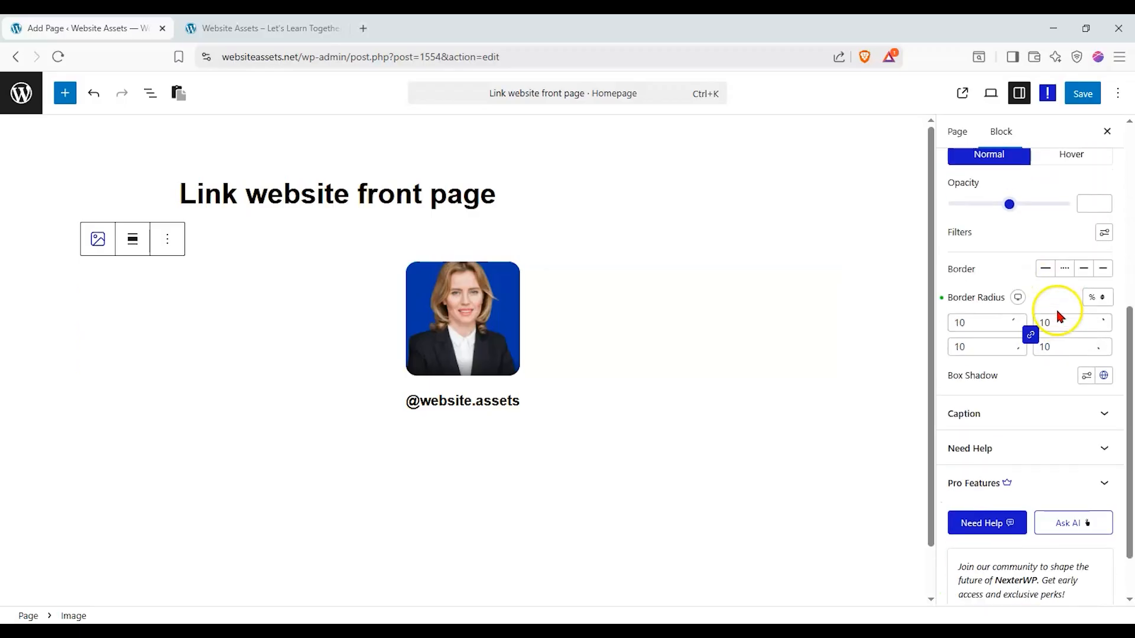
pyautogui.click(1039, 406)
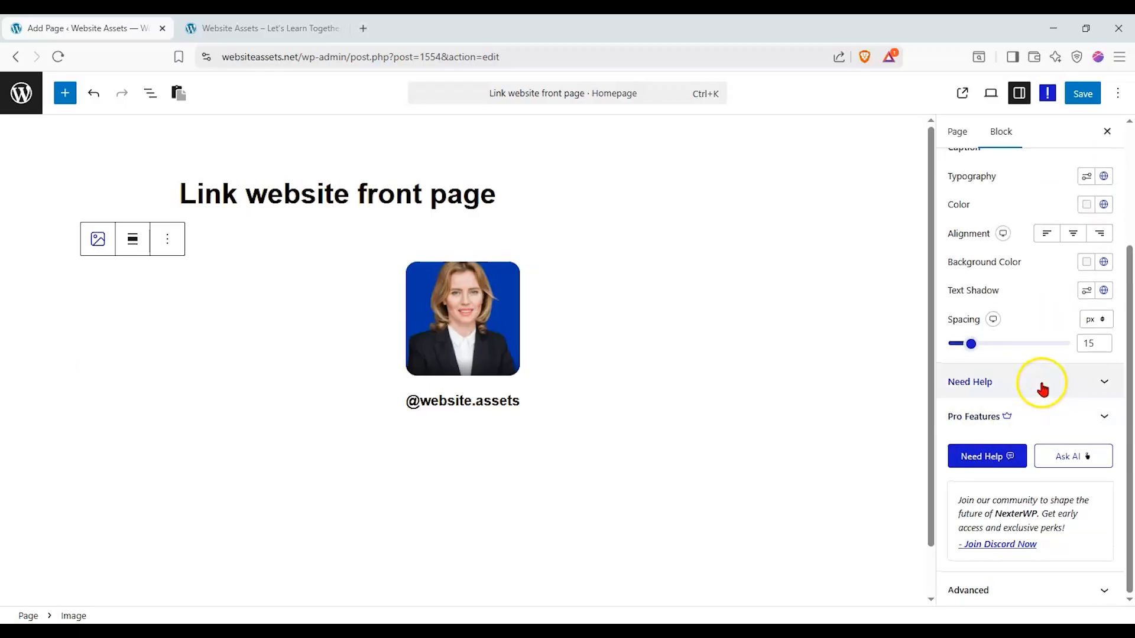
pyautogui.scroll(3, 1042, 388)
pyautogui.click(1099, 379)
pyautogui.click(1069, 378)
pyautogui.click(1088, 318)
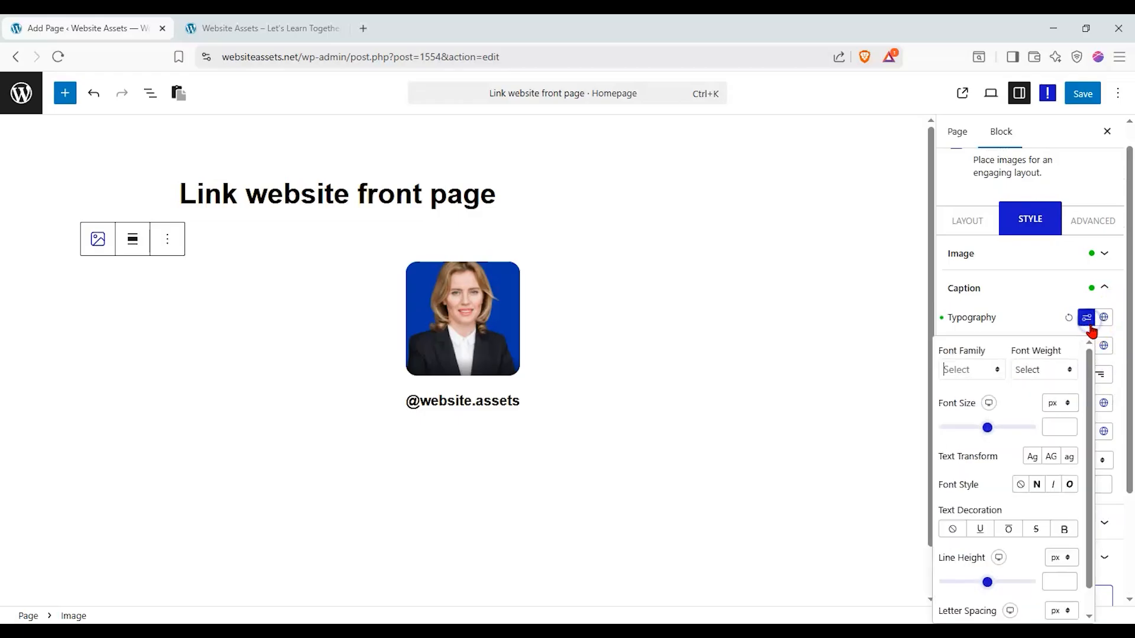
pyautogui.click(992, 369)
pyautogui.scroll(-2, 1005, 473)
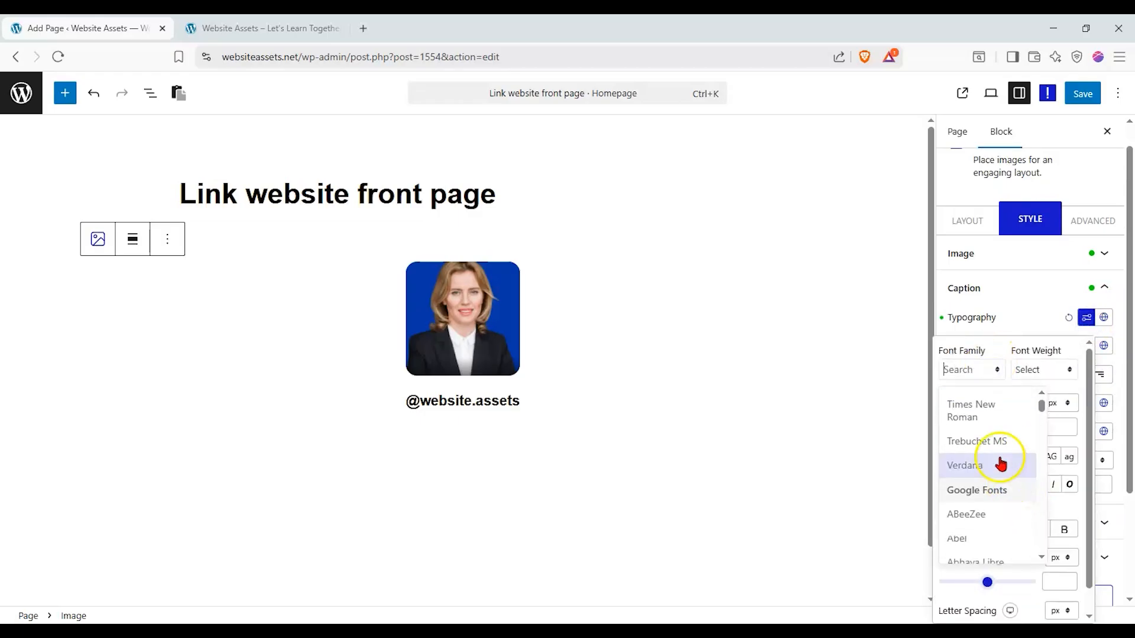
pyautogui.click(999, 409)
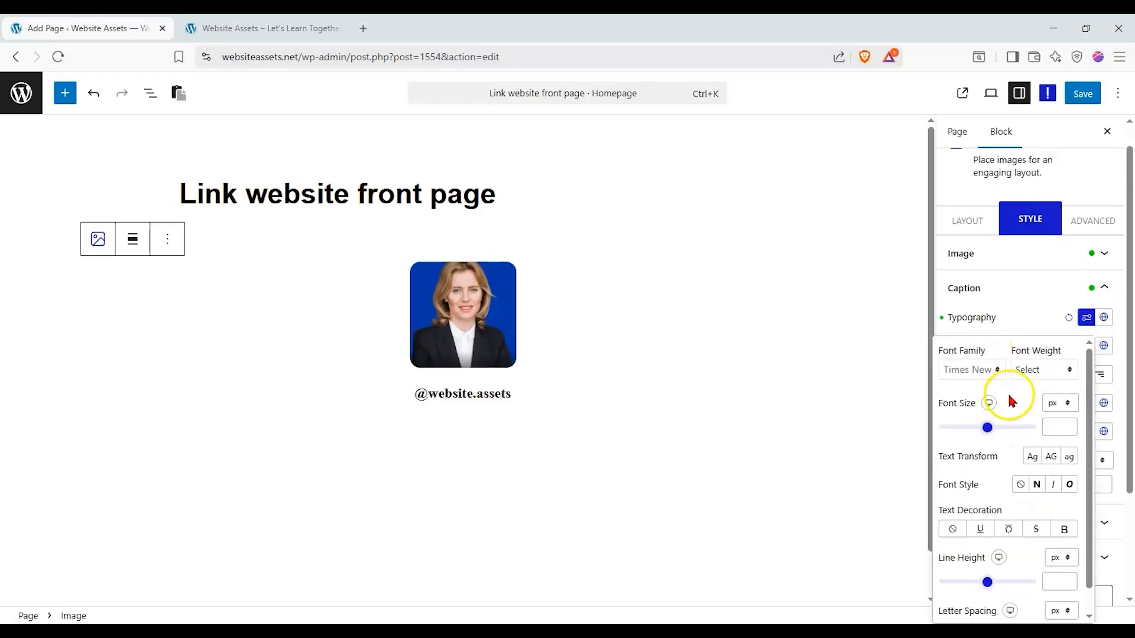
pyautogui.moveTo(988, 428); pyautogui.dragTo(958, 428)
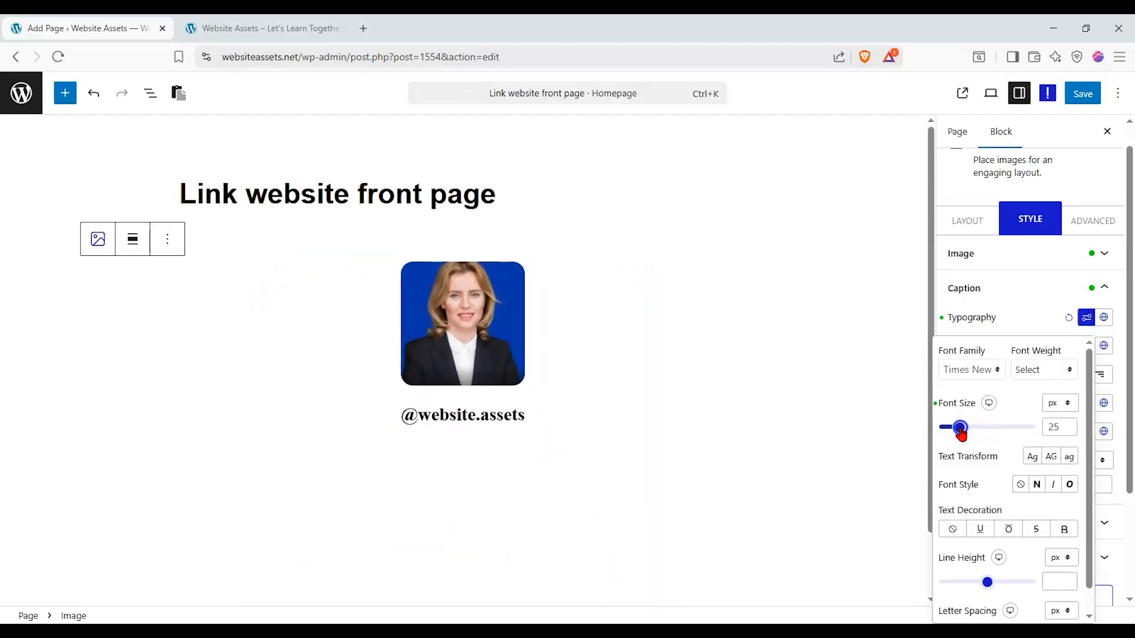
pyautogui.click(1033, 320)
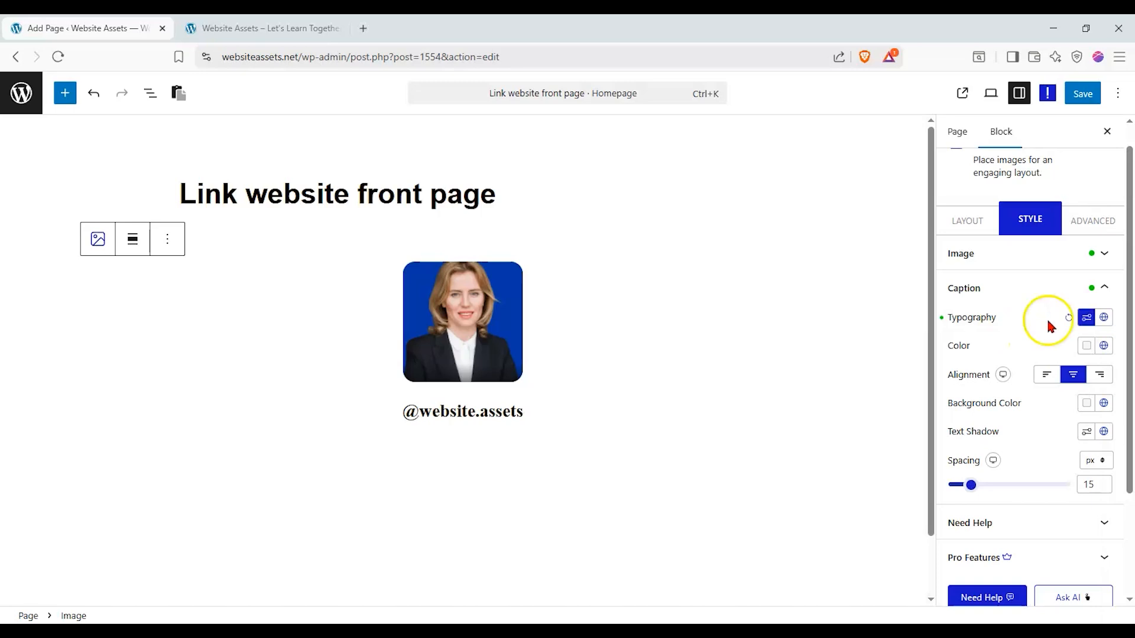
# Colour the caption text with the red Nexter global colour and set the caption spacing to 24 px.
pyautogui.click(1101, 348)
pyautogui.click(1018, 218)
pyautogui.click(994, 214)
pyautogui.click(966, 297)
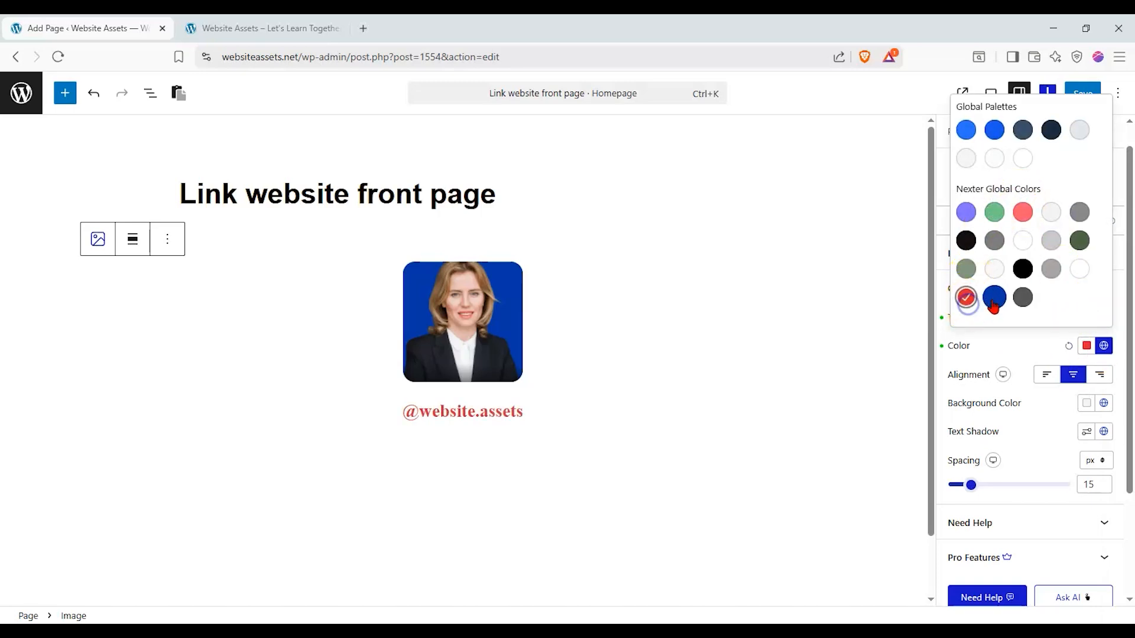
pyautogui.click(994, 301)
pyautogui.click(966, 297)
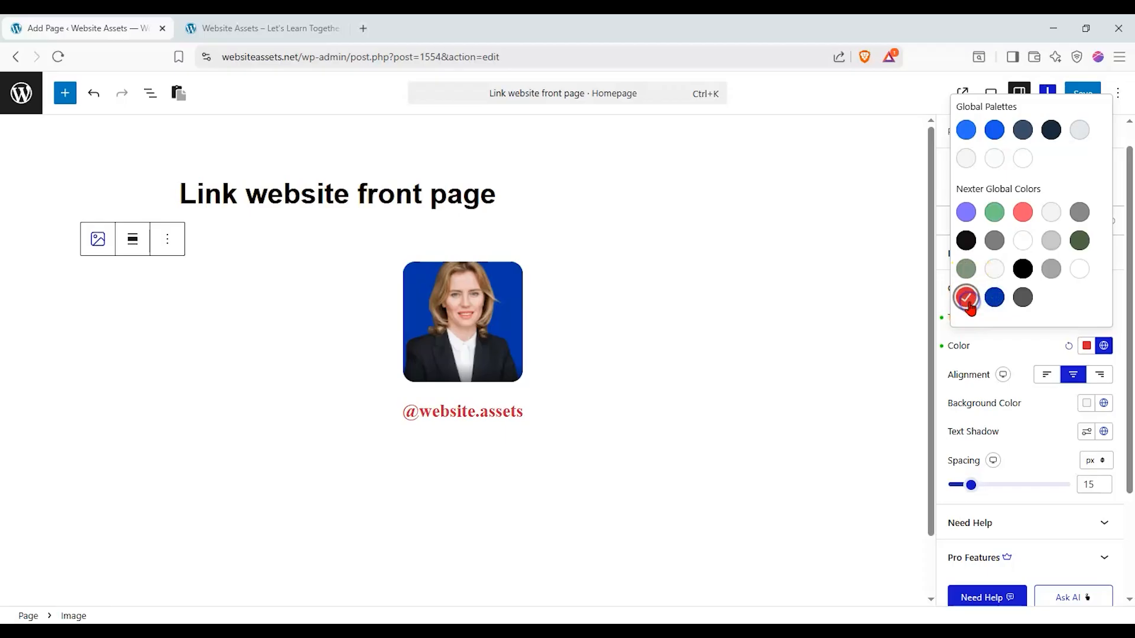
pyautogui.click(1012, 344)
pyautogui.moveTo(971, 485); pyautogui.dragTo(943, 493)
pyautogui.moveTo(959, 487); pyautogui.dragTo(983, 485)
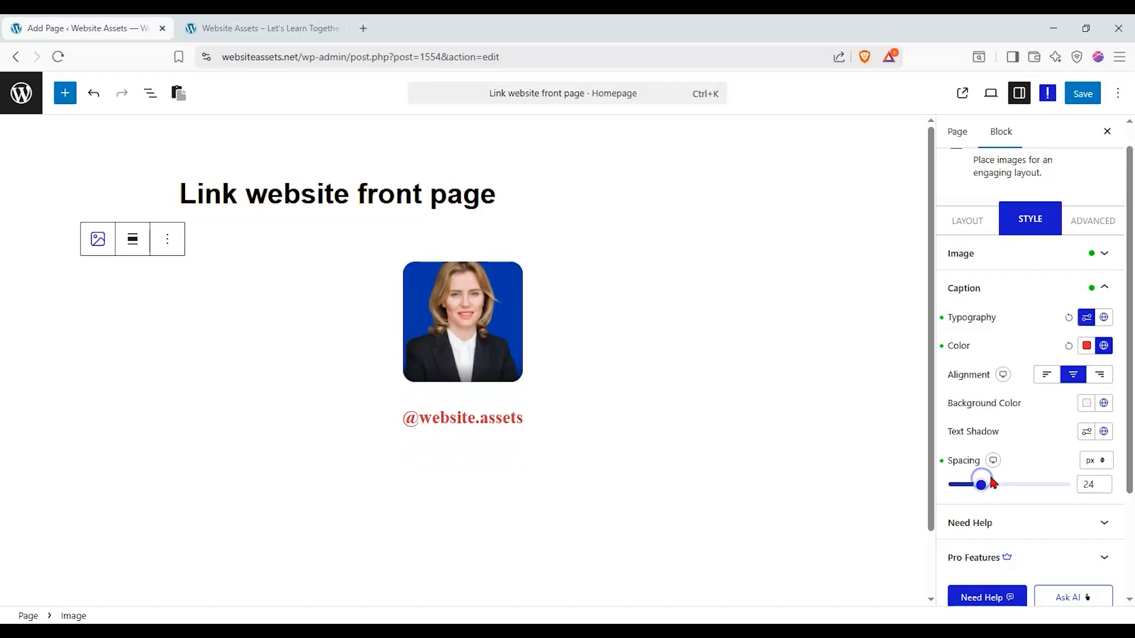
# Give the caption a mint green background colour with hex value 8BFFBF.
pyautogui.click(1088, 405)
pyautogui.moveTo(1013, 210); pyautogui.dragTo(1132, 269)
pyautogui.moveTo(1051, 245); pyautogui.dragTo(901, 204)
pyautogui.click(1026, 269)
pyautogui.click(1001, 268)
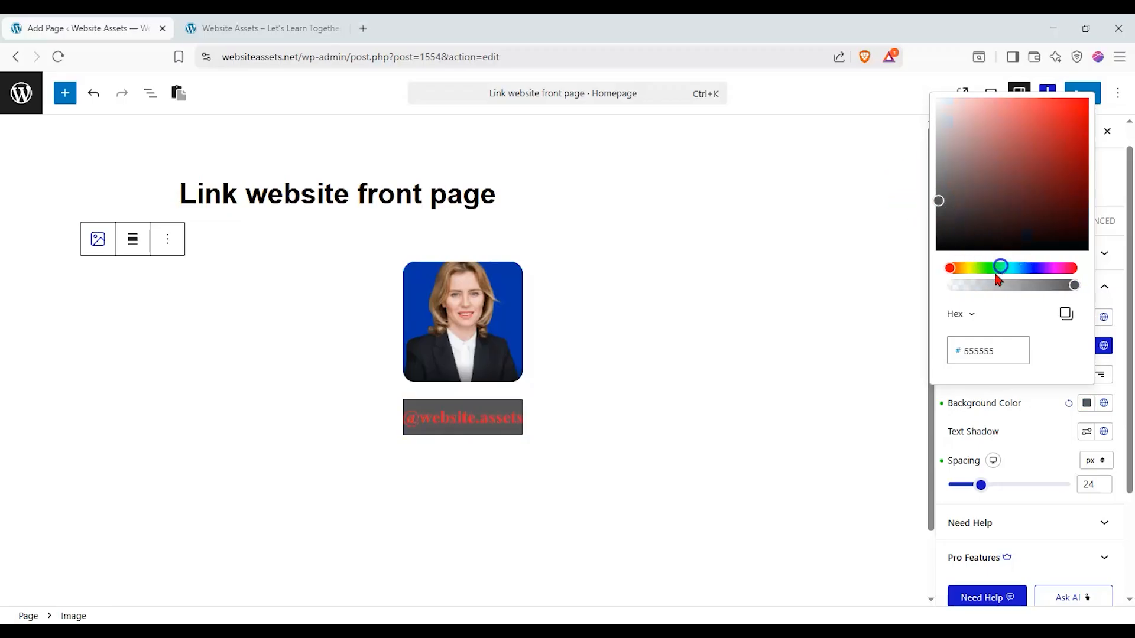
pyautogui.click(1077, 148)
pyautogui.moveTo(1079, 151); pyautogui.dragTo(1007, 96)
pyautogui.click(999, 357)
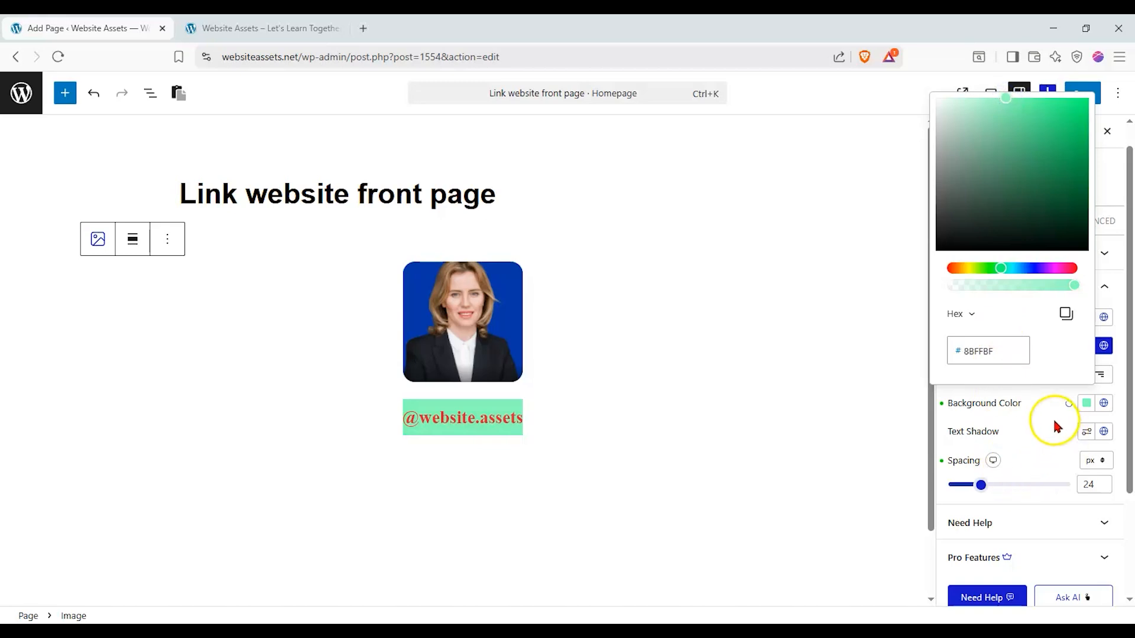
pyautogui.click(1054, 421)
pyautogui.scroll(1, 1055, 432)
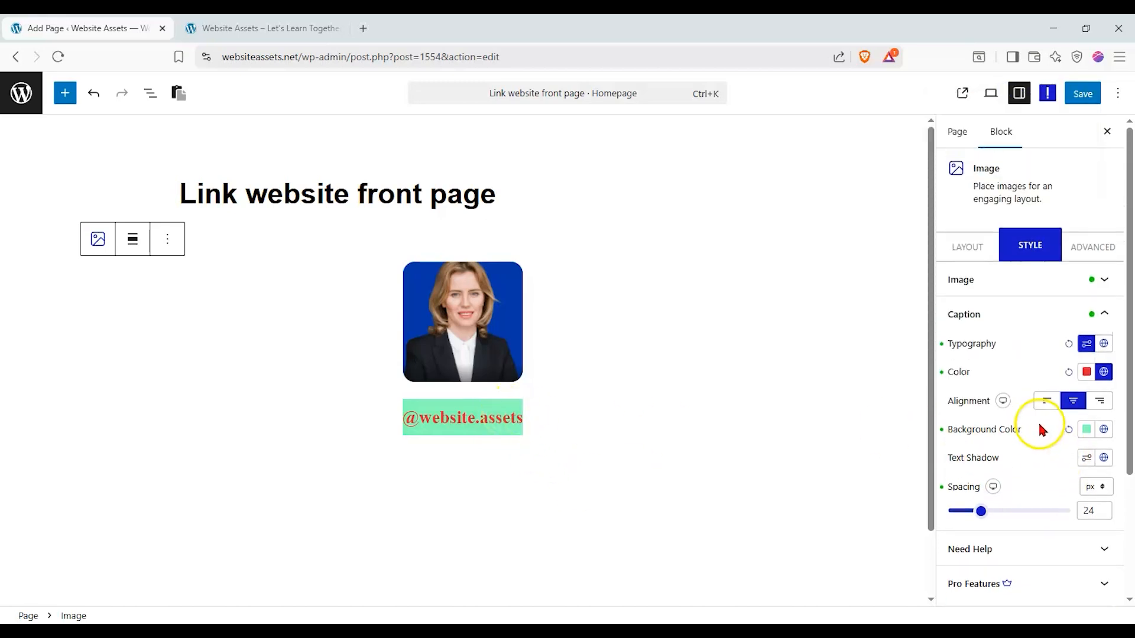
pyautogui.scroll(-1, 480, 270)
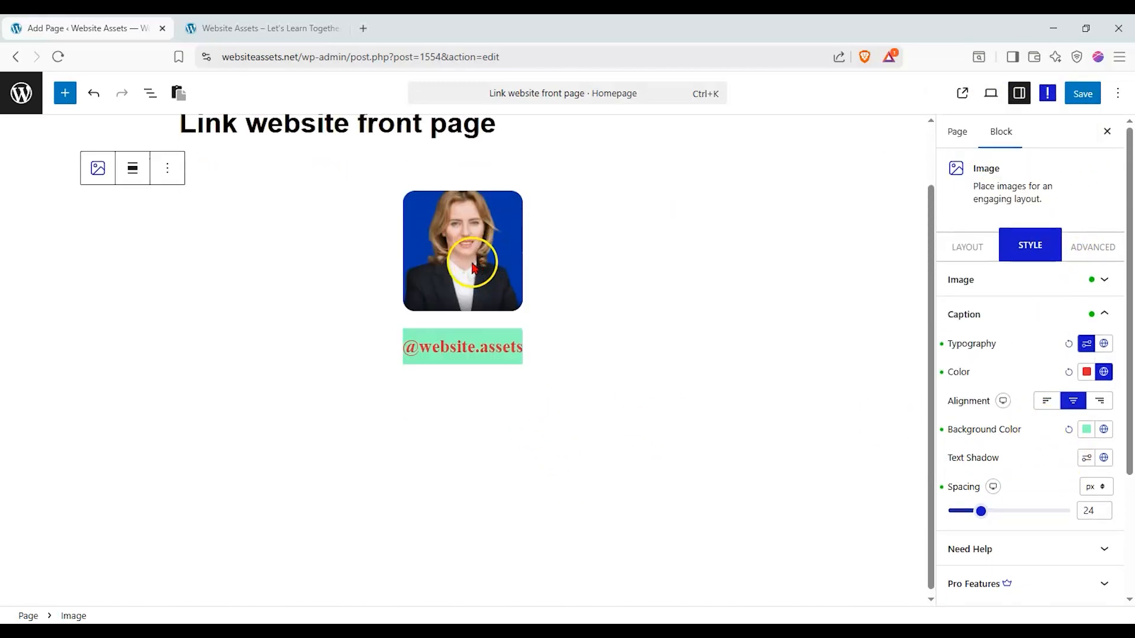
# Insert an Advanced Button block below the image, designed from scratch, and try out its button styles.
pyautogui.click(65, 93)
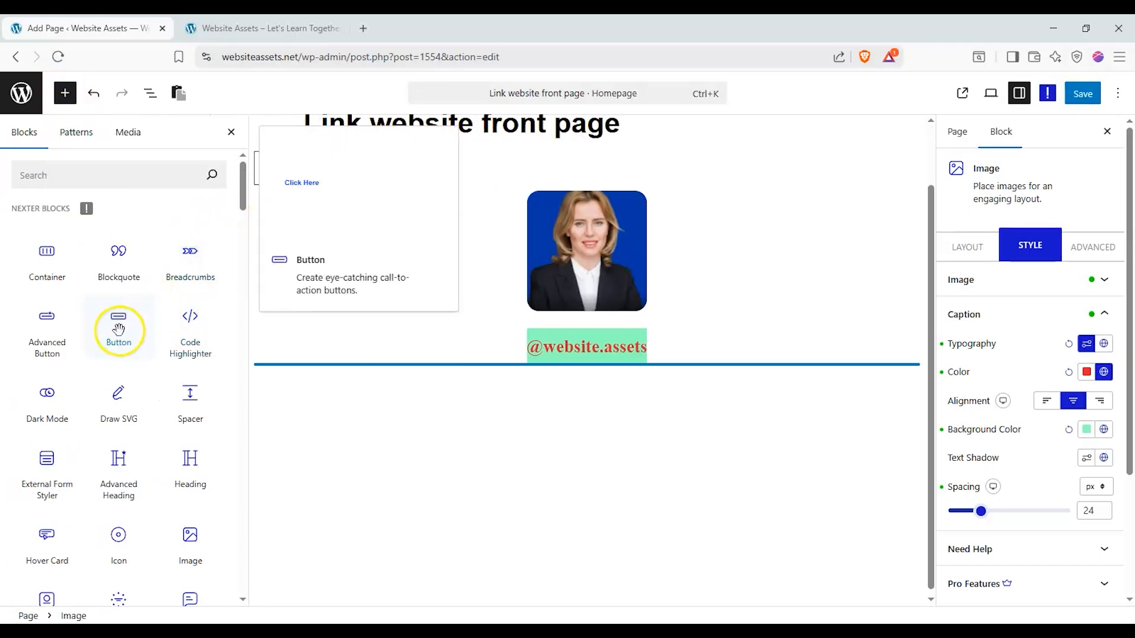
pyautogui.click(46, 323)
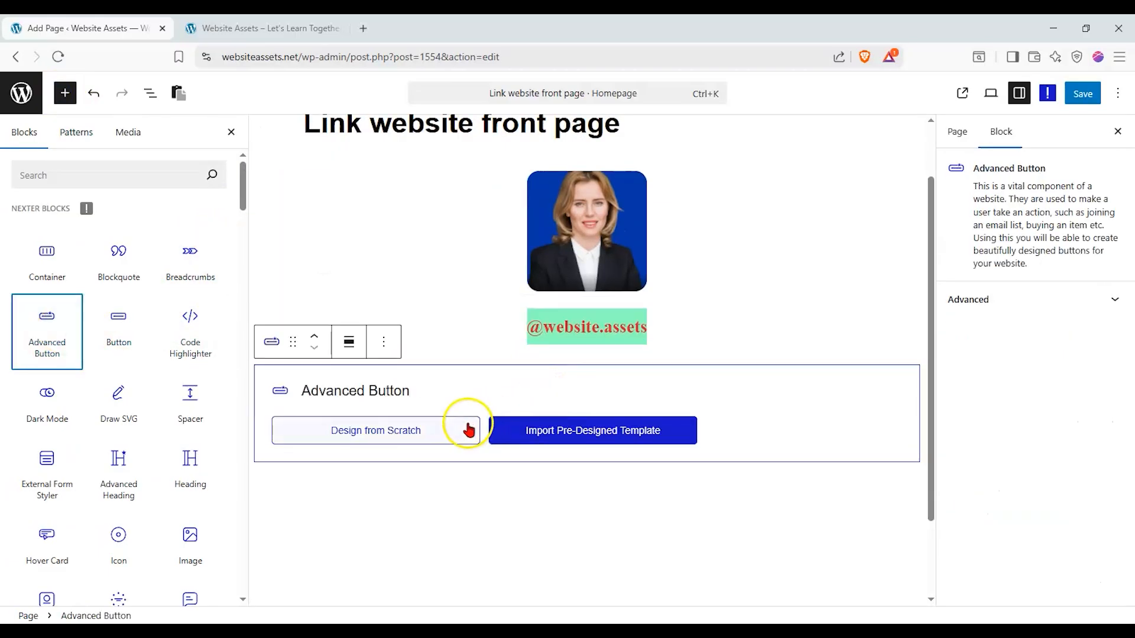
pyautogui.click(469, 430)
pyautogui.scroll(-1, 1028, 458)
pyautogui.click(1029, 457)
pyautogui.click(1029, 415)
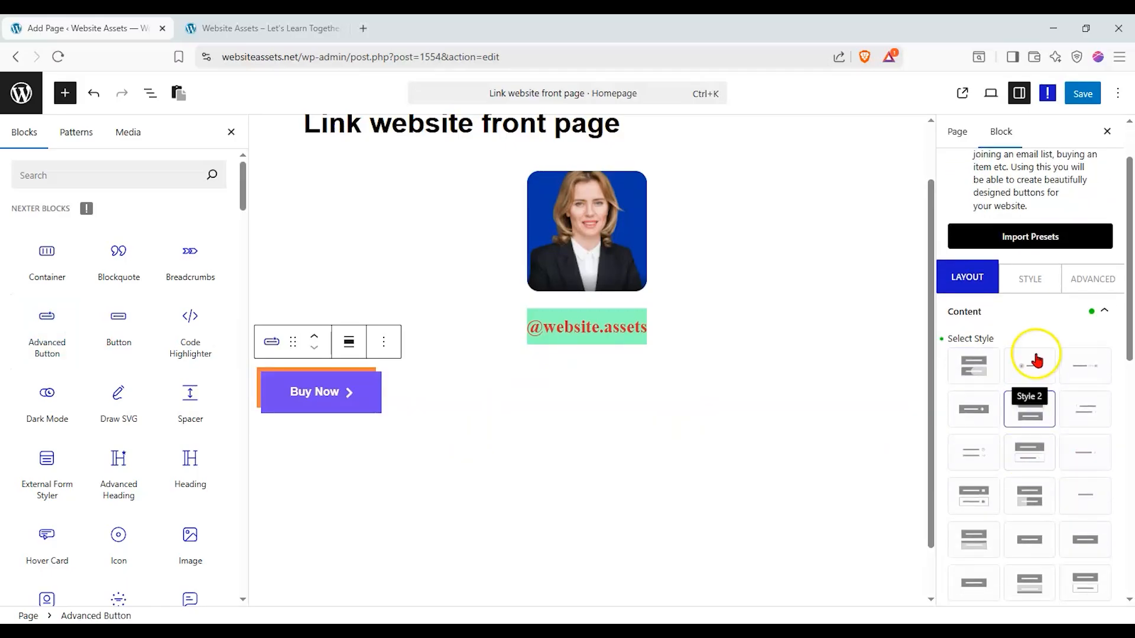
# Examine the layout, style and advanced options available for the Advanced Button.
pyautogui.click(1093, 277)
pyautogui.click(1037, 284)
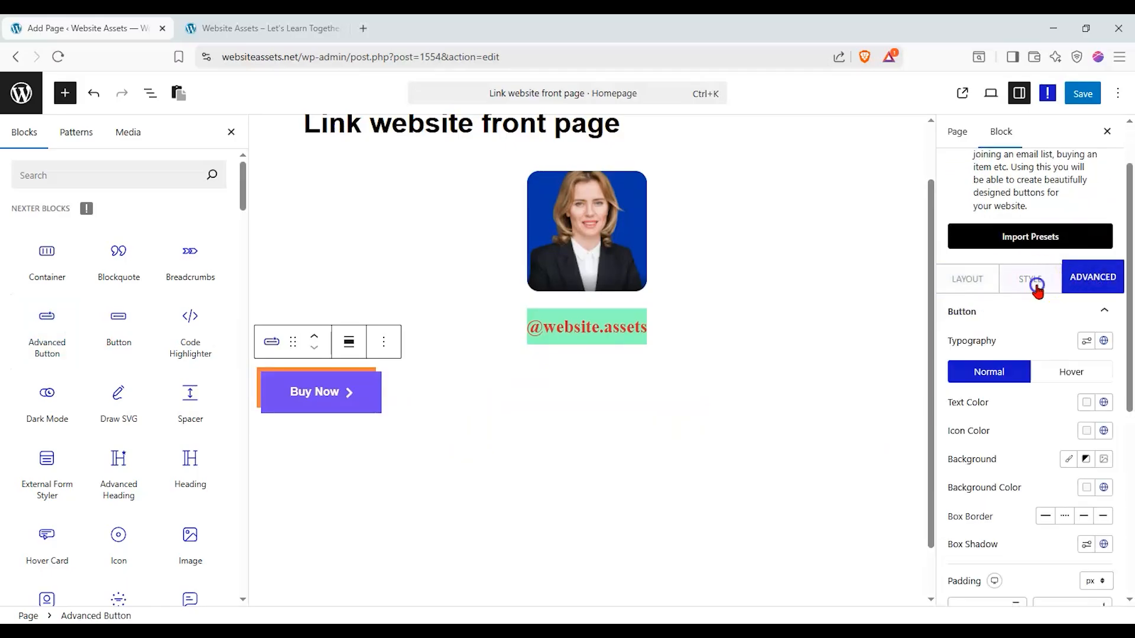
pyautogui.scroll(-5, 1009, 450)
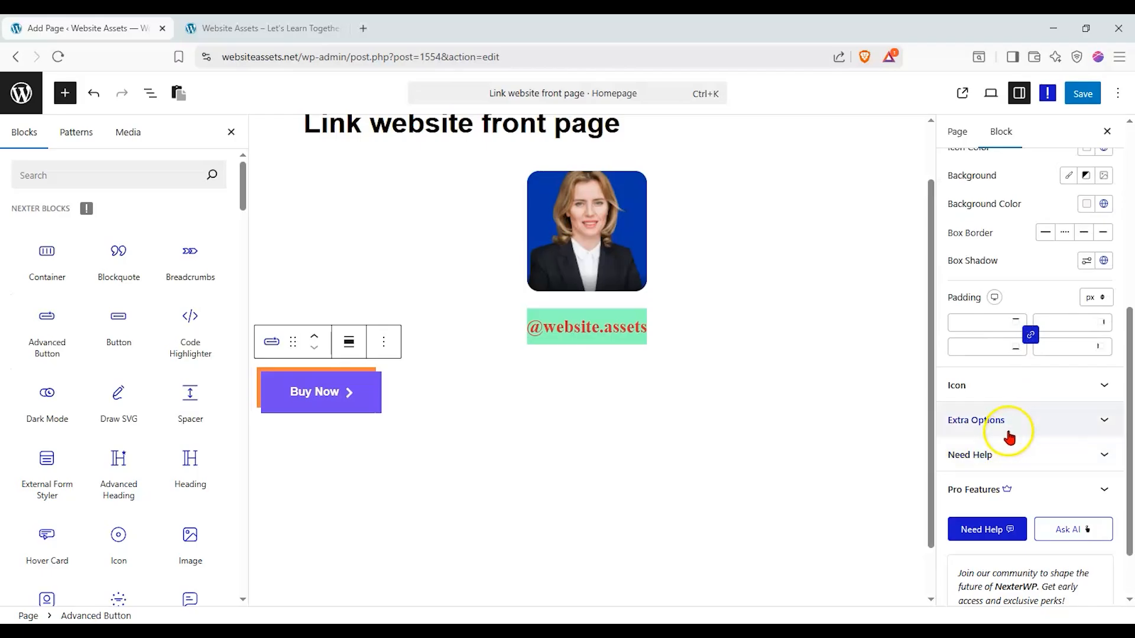
pyautogui.scroll(5, 1009, 437)
pyautogui.click(1067, 282)
pyautogui.click(1062, 345)
pyautogui.click(1055, 319)
pyautogui.click(970, 277)
pyautogui.click(1050, 319)
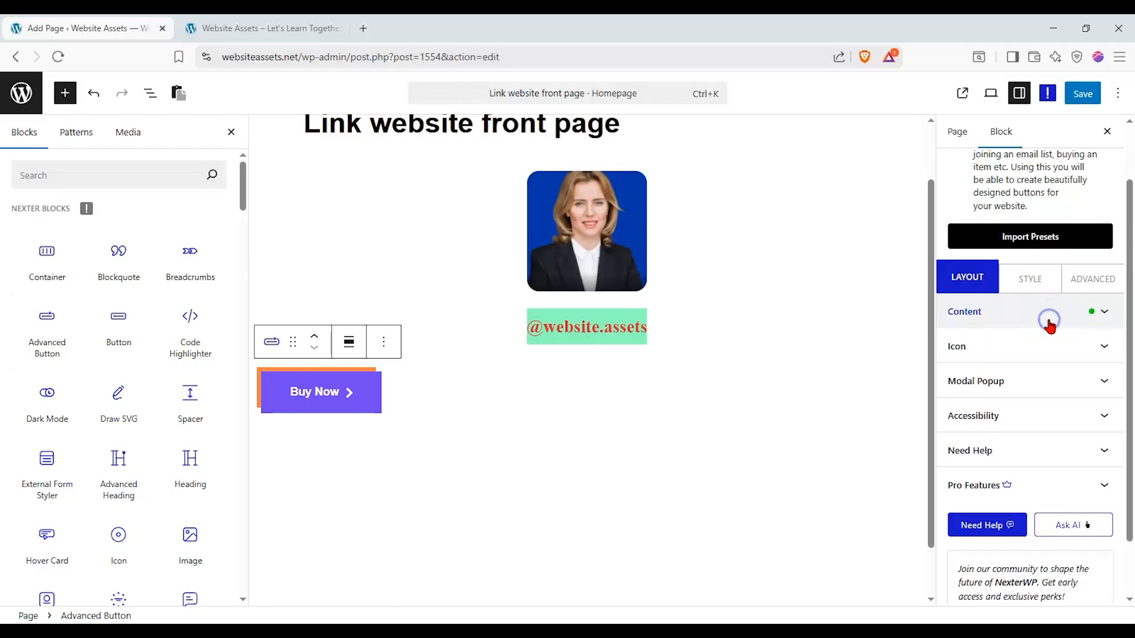
# Try a larger spacing between the button's text and its icon.
pyautogui.click(1039, 282)
pyautogui.scroll(-5, 1039, 411)
pyautogui.click(1036, 318)
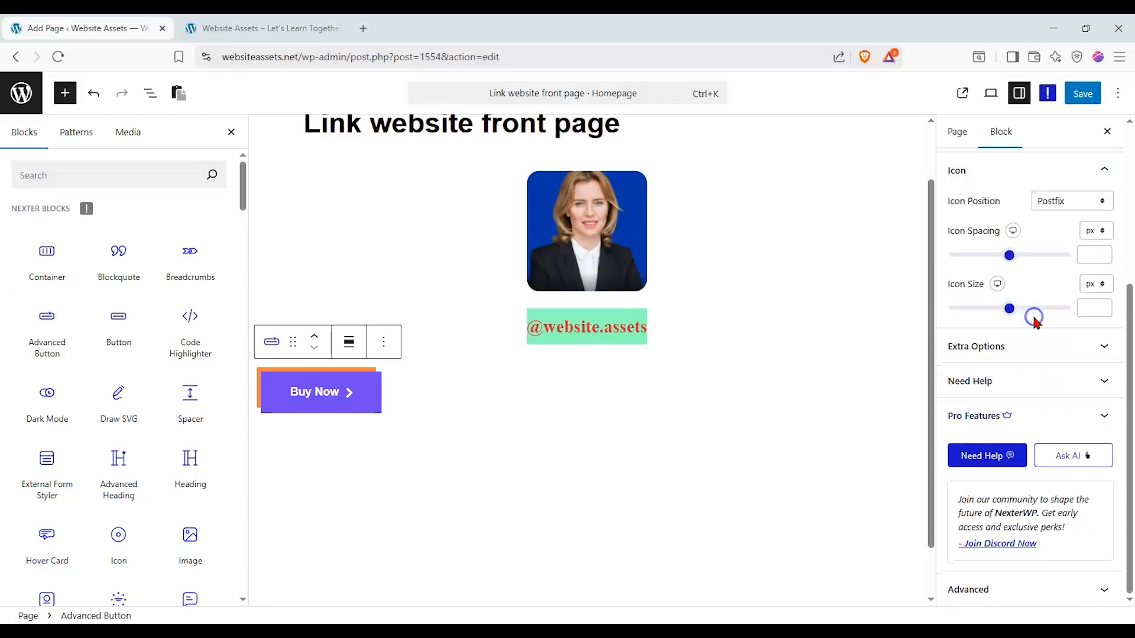
pyautogui.scroll(4, 1031, 337)
pyautogui.moveTo(1011, 467); pyautogui.dragTo(1043, 466)
# Look through the button's advanced settings and try changing its block width to Custom.
pyautogui.click(1082, 319)
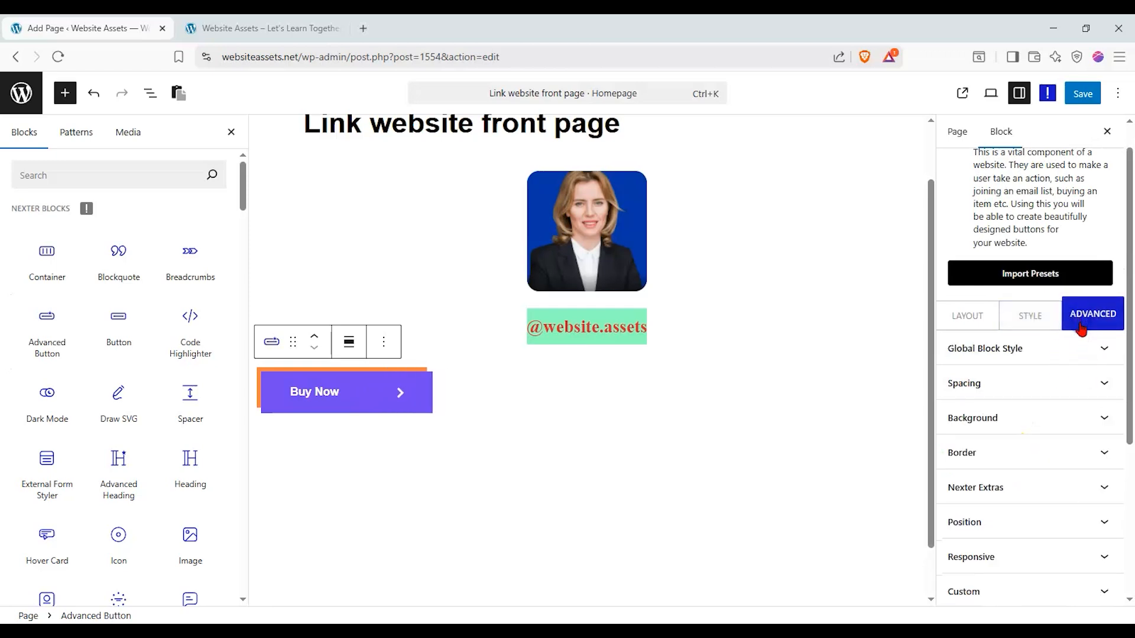
pyautogui.click(1069, 384)
pyautogui.scroll(-1, 1070, 387)
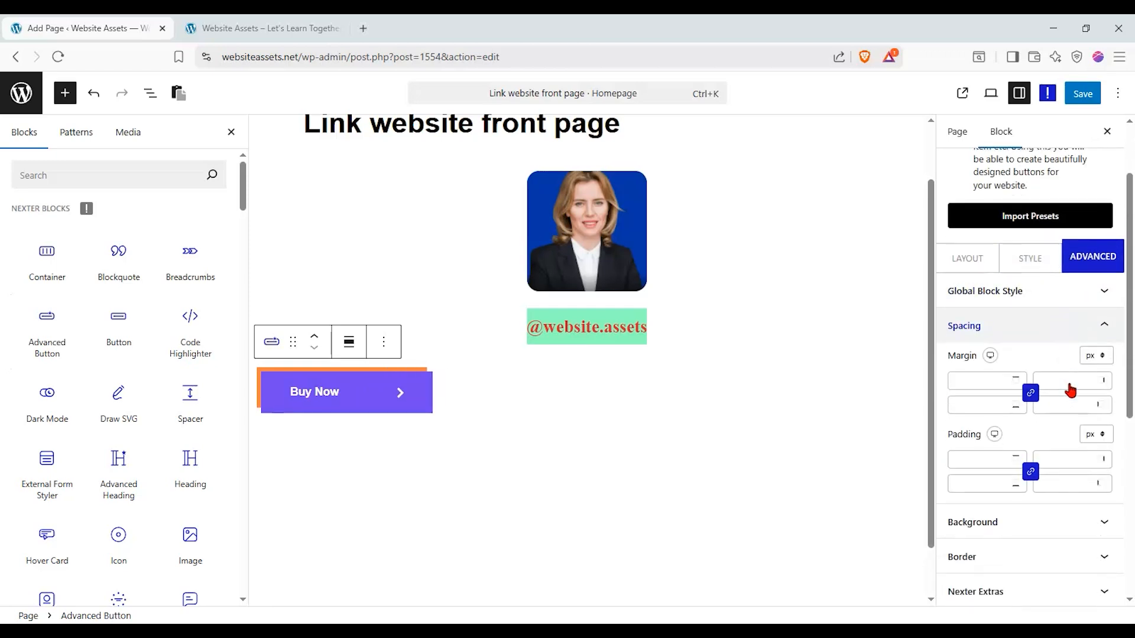
pyautogui.click(1042, 504)
pyautogui.scroll(-3, 1047, 415)
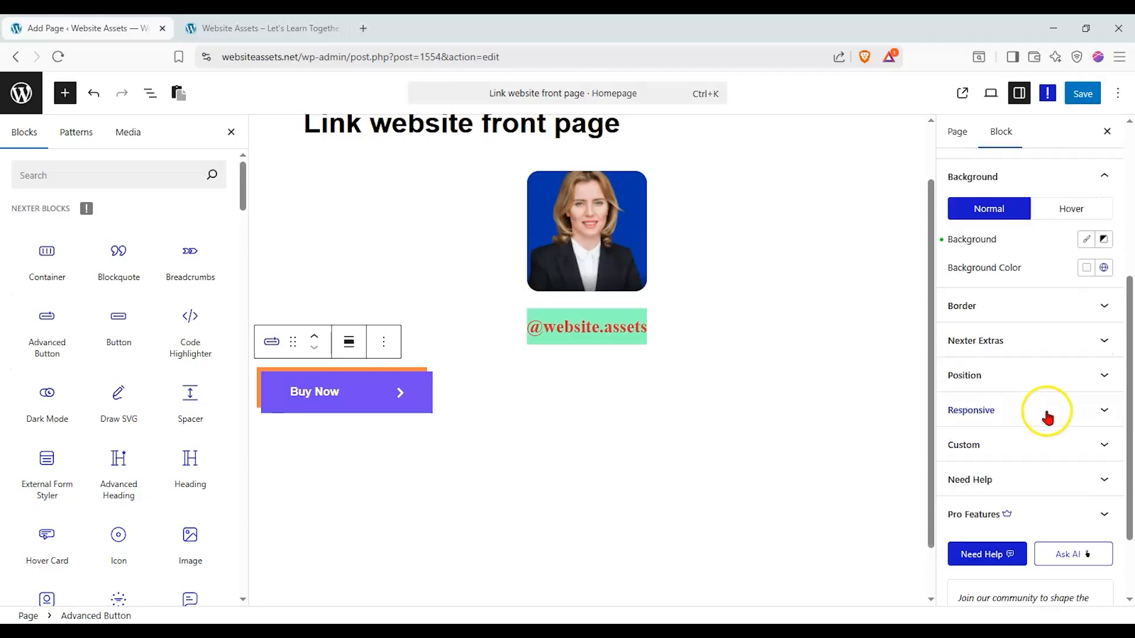
pyautogui.scroll(-1, 1047, 414)
pyautogui.click(1045, 345)
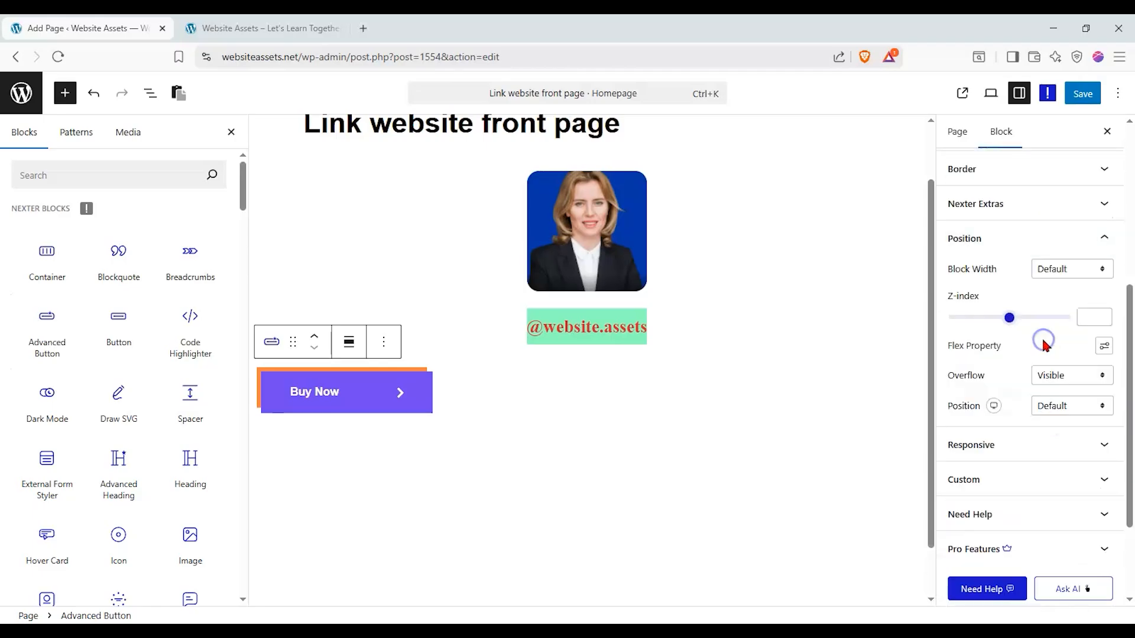
pyautogui.scroll(2, 1046, 355)
pyautogui.click(1067, 340)
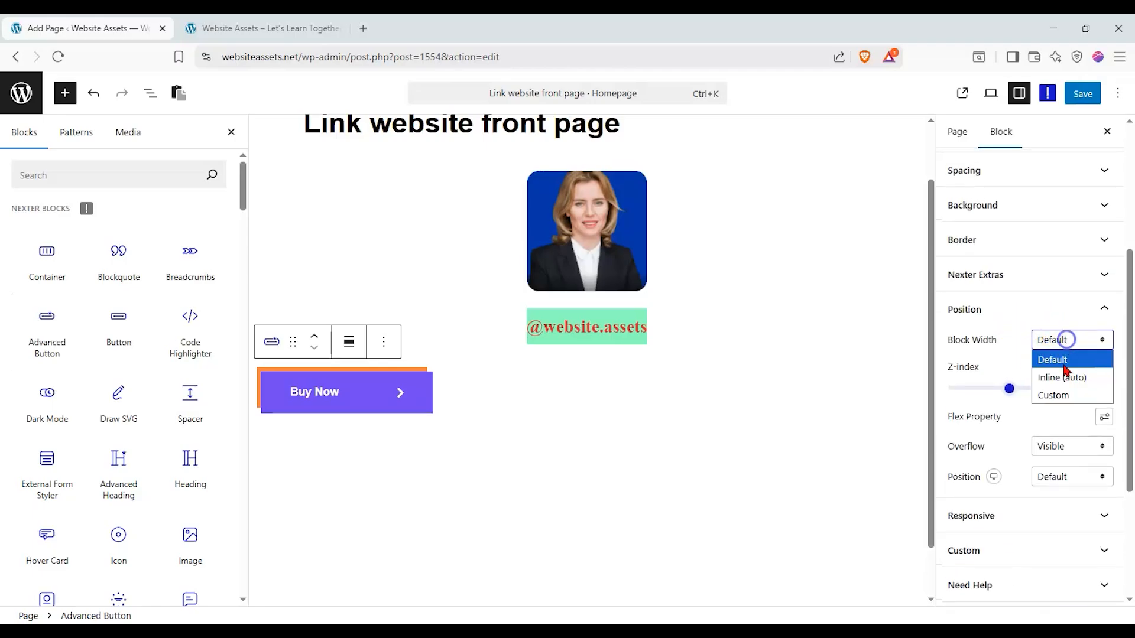
pyautogui.click(1058, 395)
# Try adjusting the button's custom width, then switch its block width to Inline (auto) and give it a z-index.
pyautogui.click(1104, 371)
pyautogui.click(1096, 405)
pyautogui.moveTo(1044, 398)
pyautogui.mouseDown()
pyautogui.moveTo(1059, 398)
pyautogui.moveTo(974, 399)
pyautogui.moveTo(1041, 394)
pyautogui.mouseUp()
pyautogui.click(1056, 343)
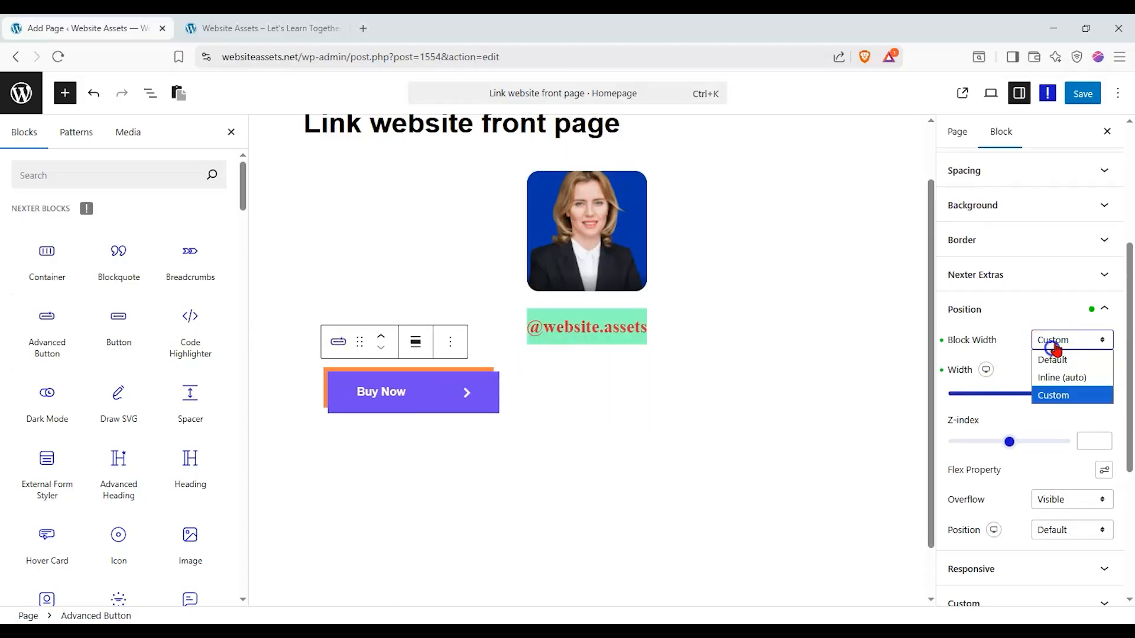
pyautogui.click(1062, 377)
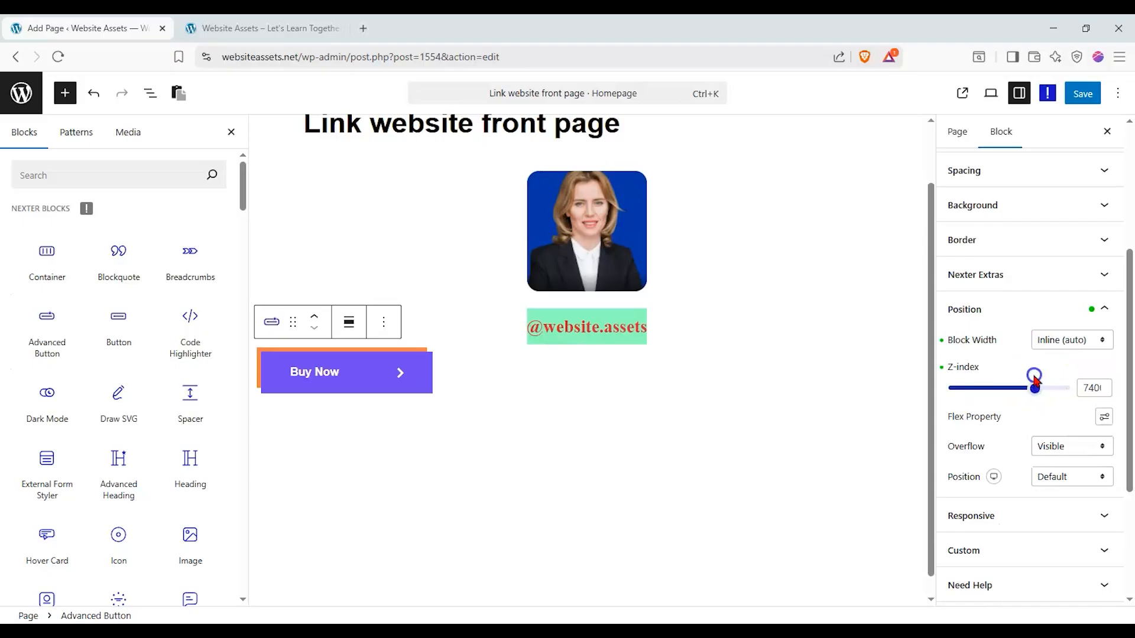
# Delete the Advanced Button block from the page.
pyautogui.click(385, 325)
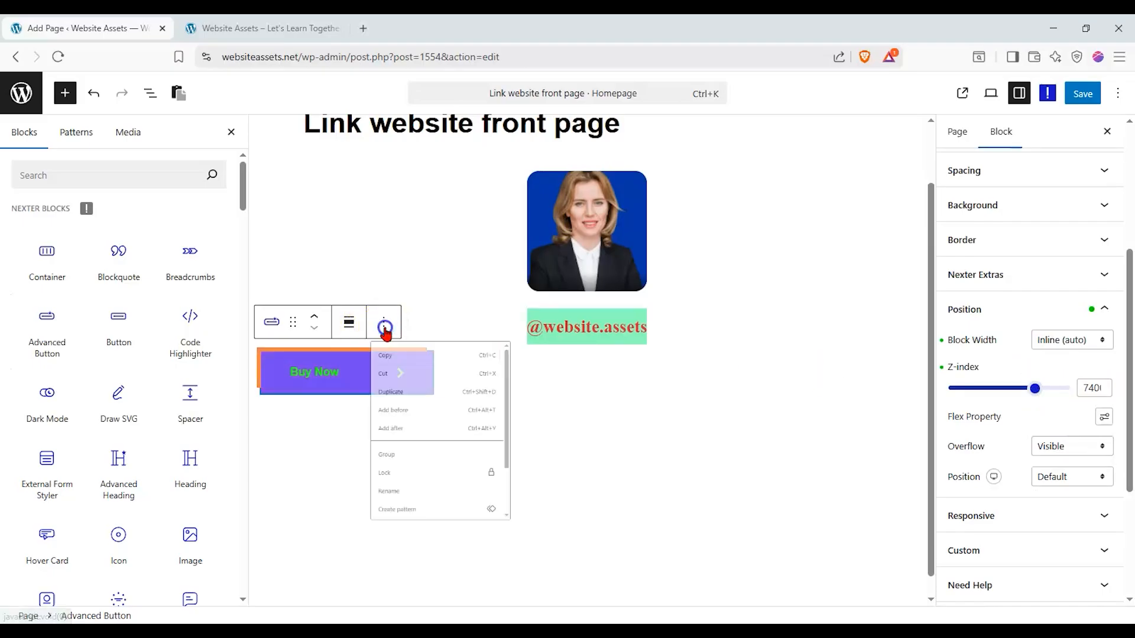
pyautogui.scroll(-3, 413, 539)
pyautogui.click(413, 601)
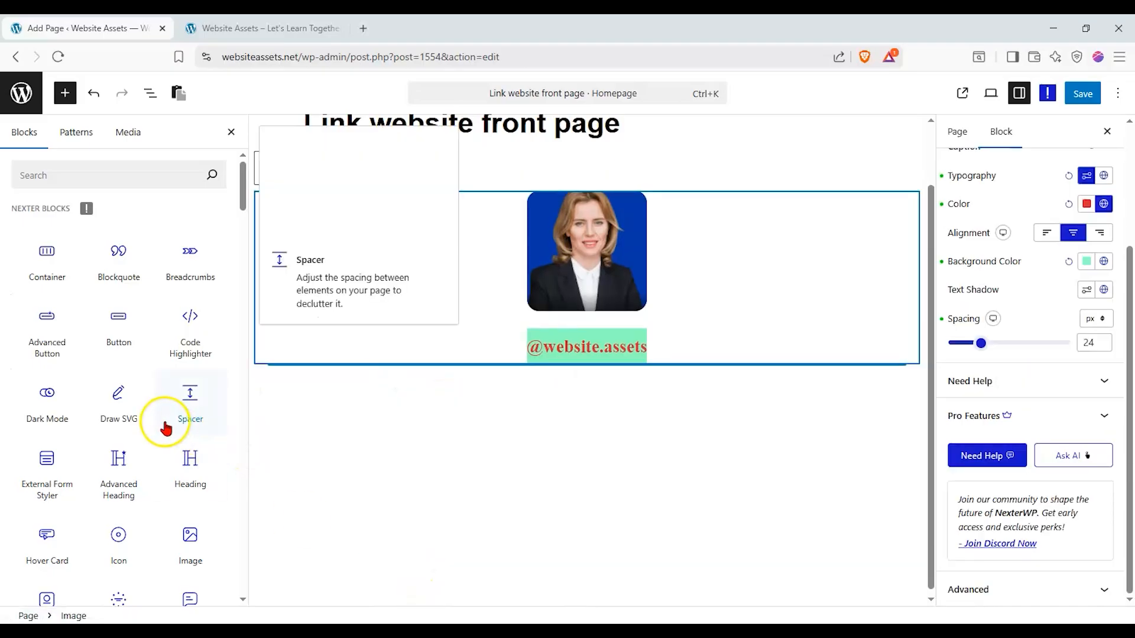
# Add a Stylish List block below the captioned profile image and start it from scratch.
pyautogui.scroll(-3, 106, 308)
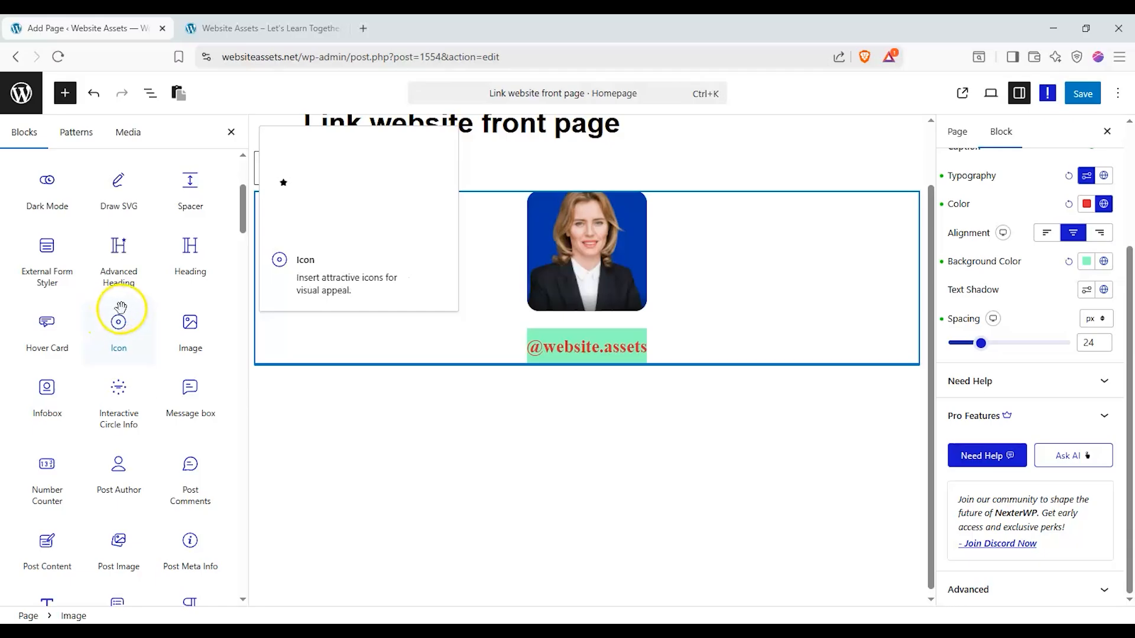
pyautogui.scroll(-1, 144, 329)
pyautogui.scroll(-3, 144, 329)
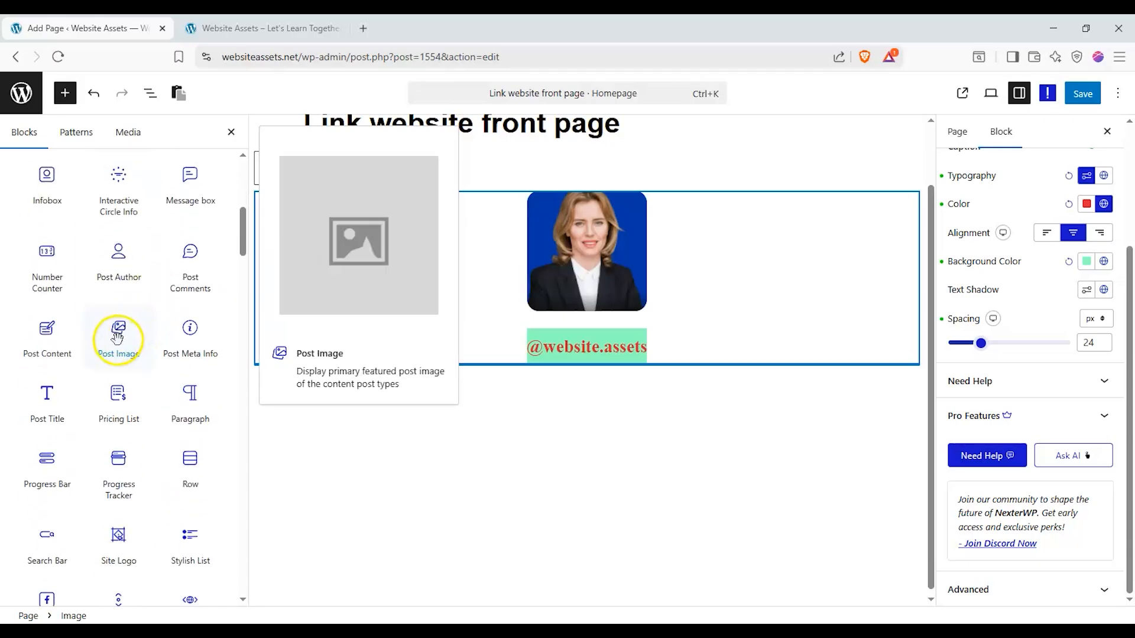
pyautogui.scroll(-2, 118, 334)
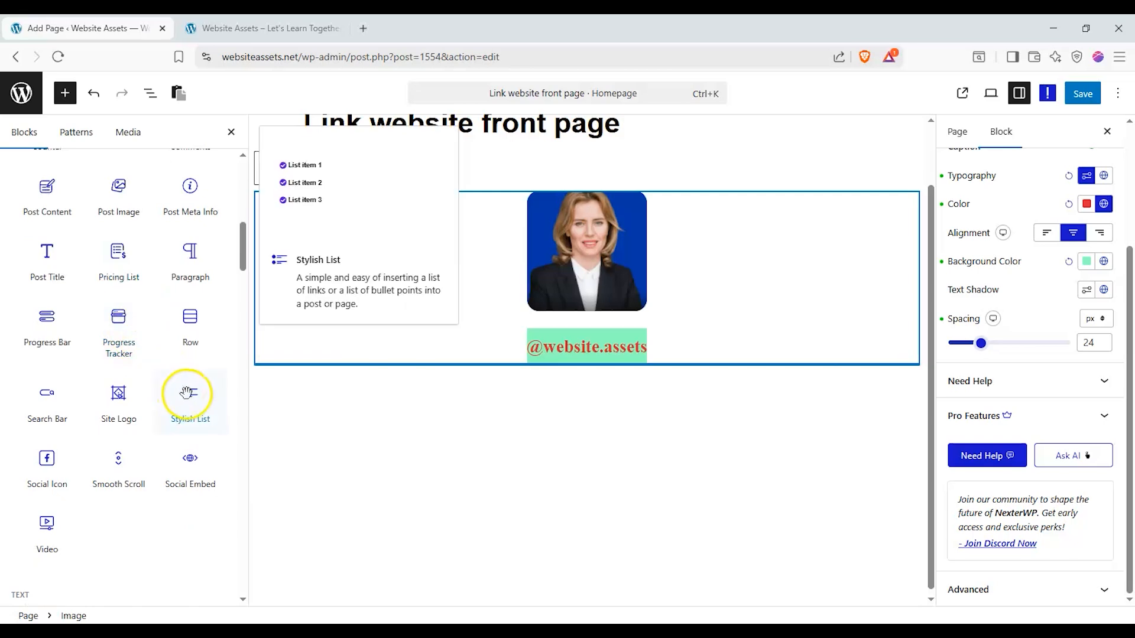
pyautogui.moveTo(189, 394); pyautogui.dragTo(473, 393)
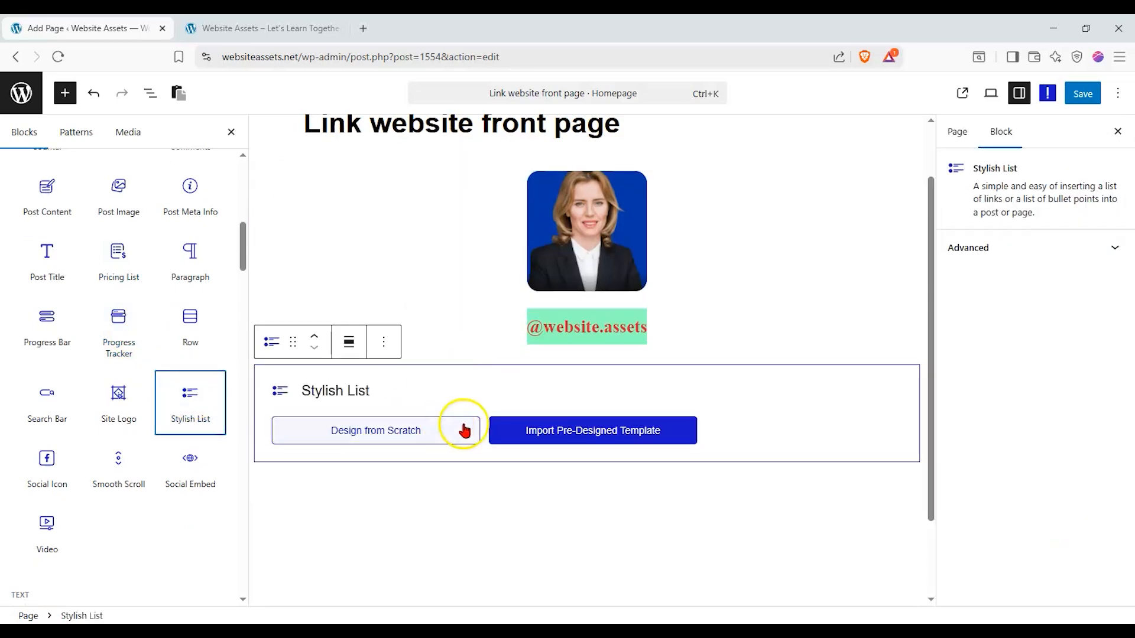
pyautogui.click(433, 436)
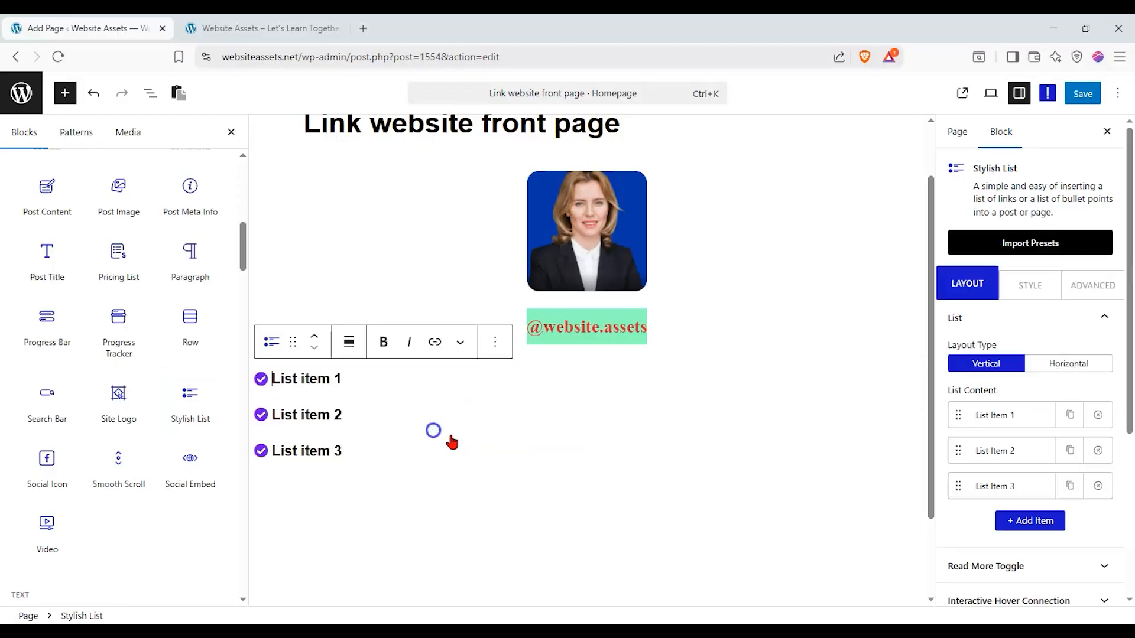
pyautogui.click(233, 133)
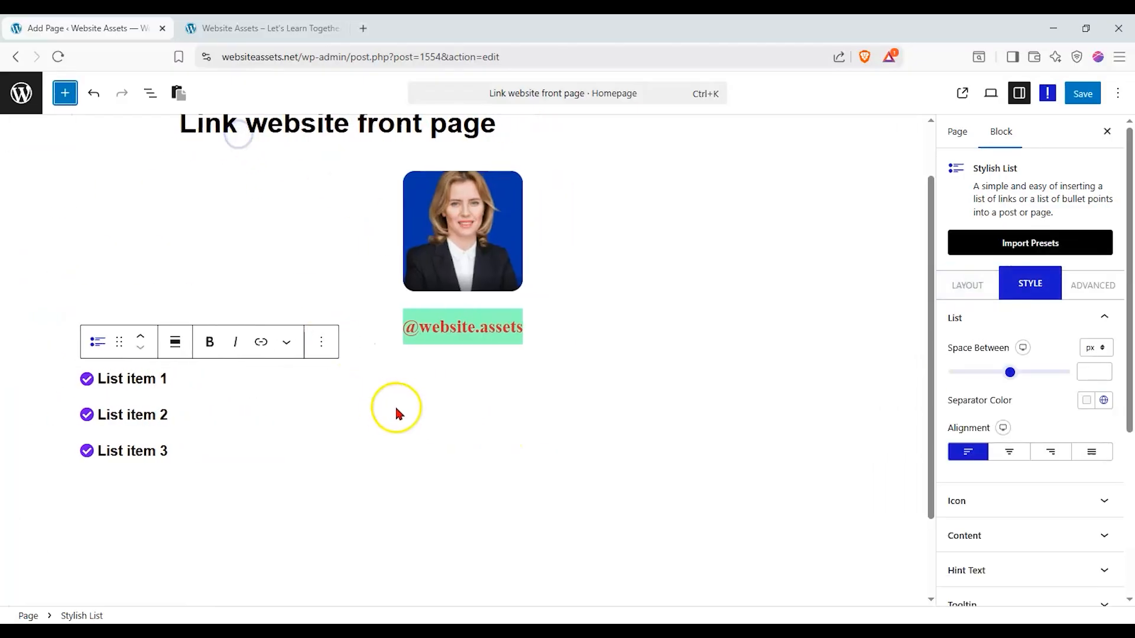
# Try a duplicate of List Item 1 and remove it, then duplicate List Item 2 instead.
pyautogui.click(970, 286)
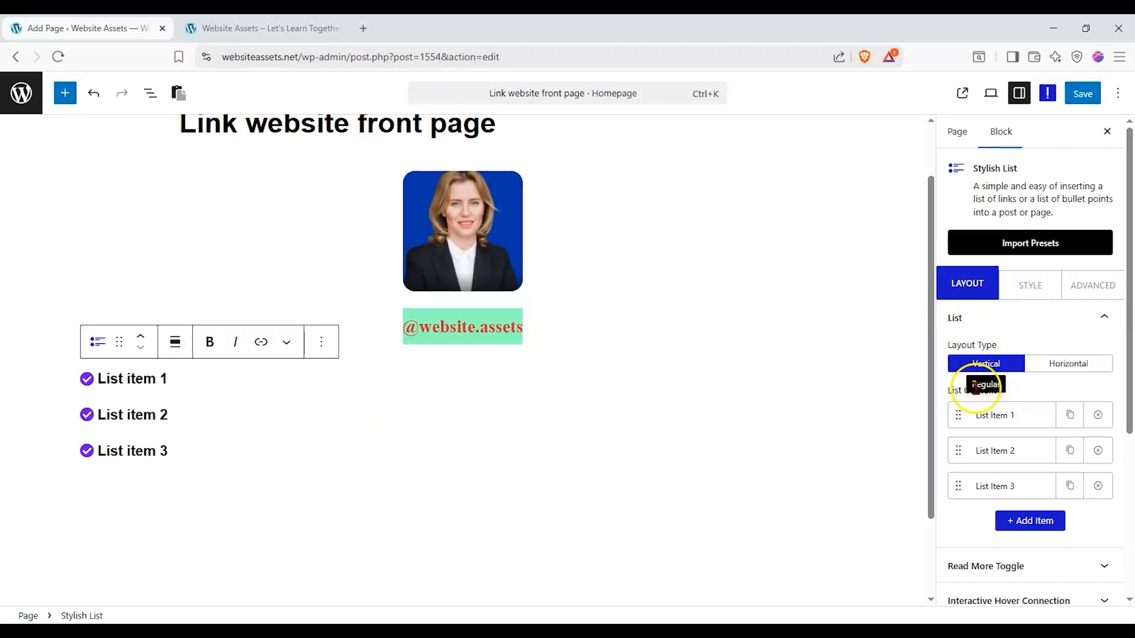
pyautogui.click(985, 415)
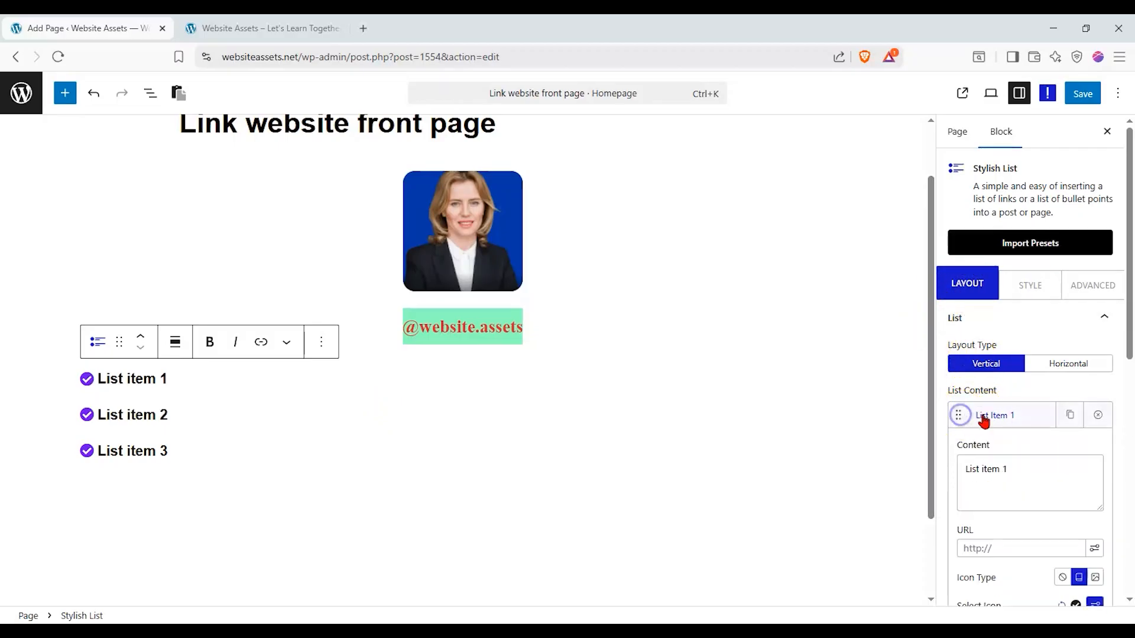
pyautogui.click(984, 420)
pyautogui.scroll(-1, 985, 380)
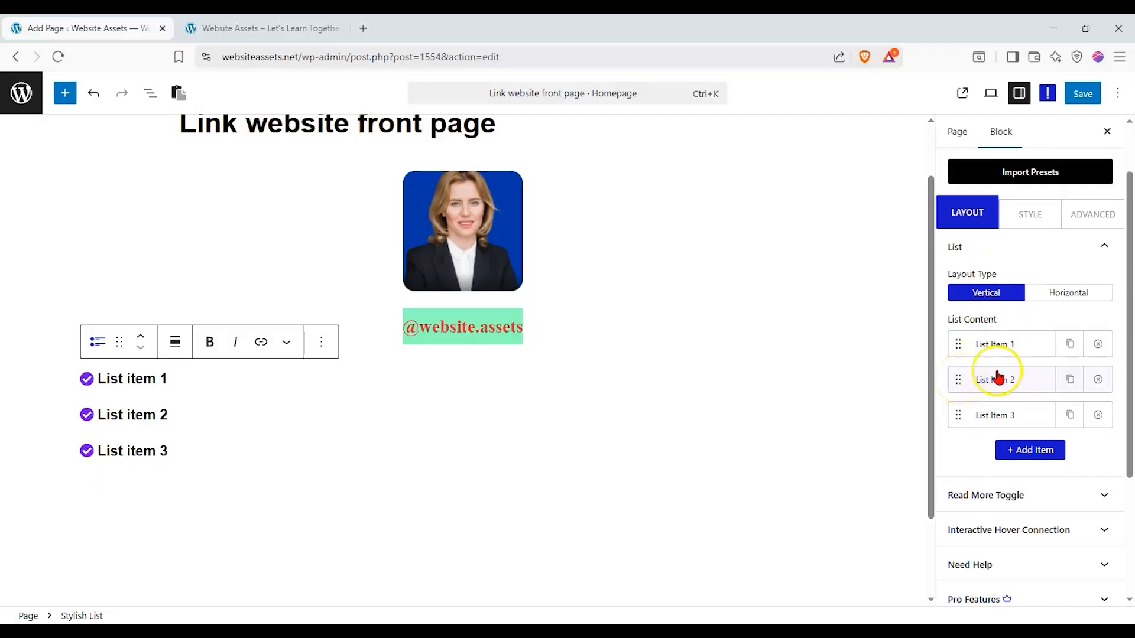
pyautogui.click(1069, 349)
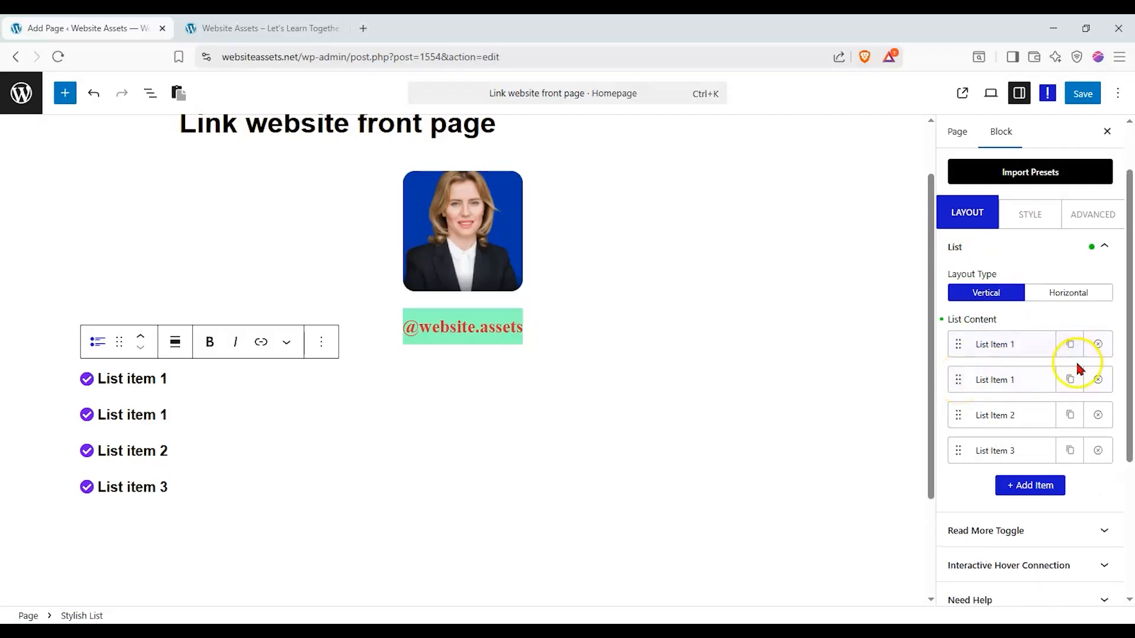
pyautogui.click(1099, 380)
pyautogui.click(1070, 382)
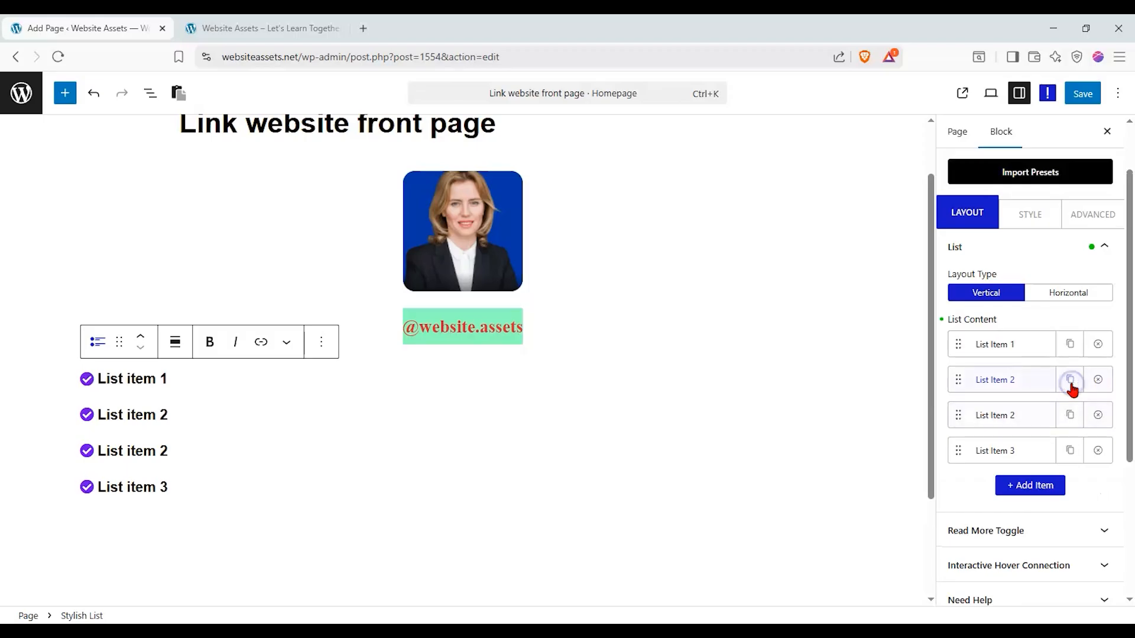
# Arrange the list as List Item 3, List Item 2, a newly added List Item and List Item 1, removing the surplus List Item 2.
pyautogui.moveTo(957, 413); pyautogui.dragTo(957, 335)
pyautogui.moveTo(958, 448); pyautogui.dragTo(965, 335)
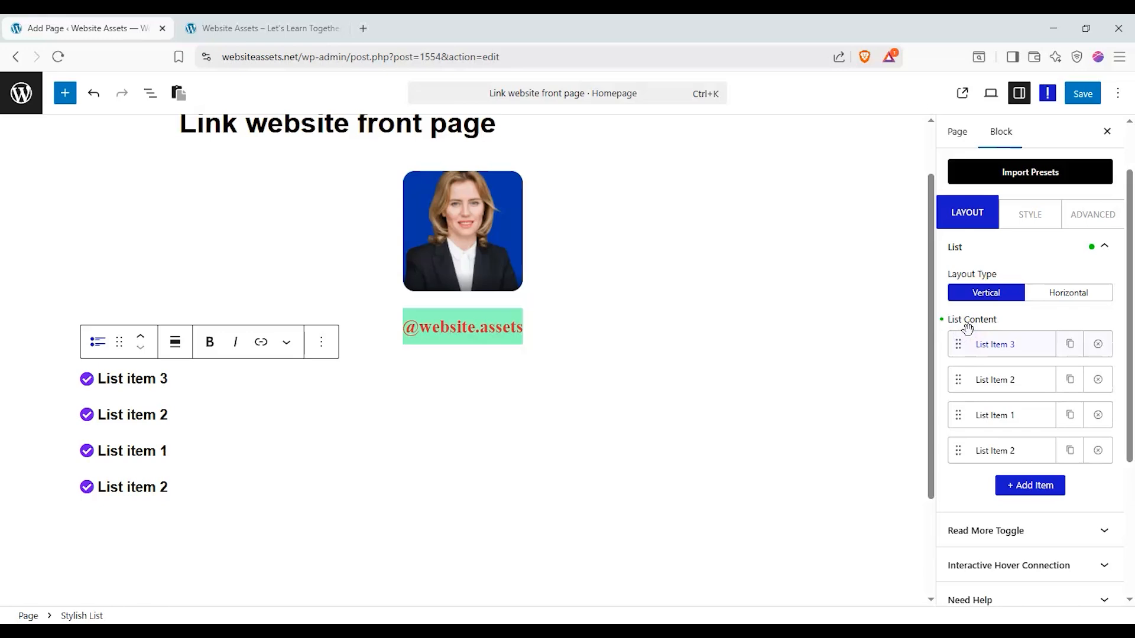
pyautogui.click(1014, 486)
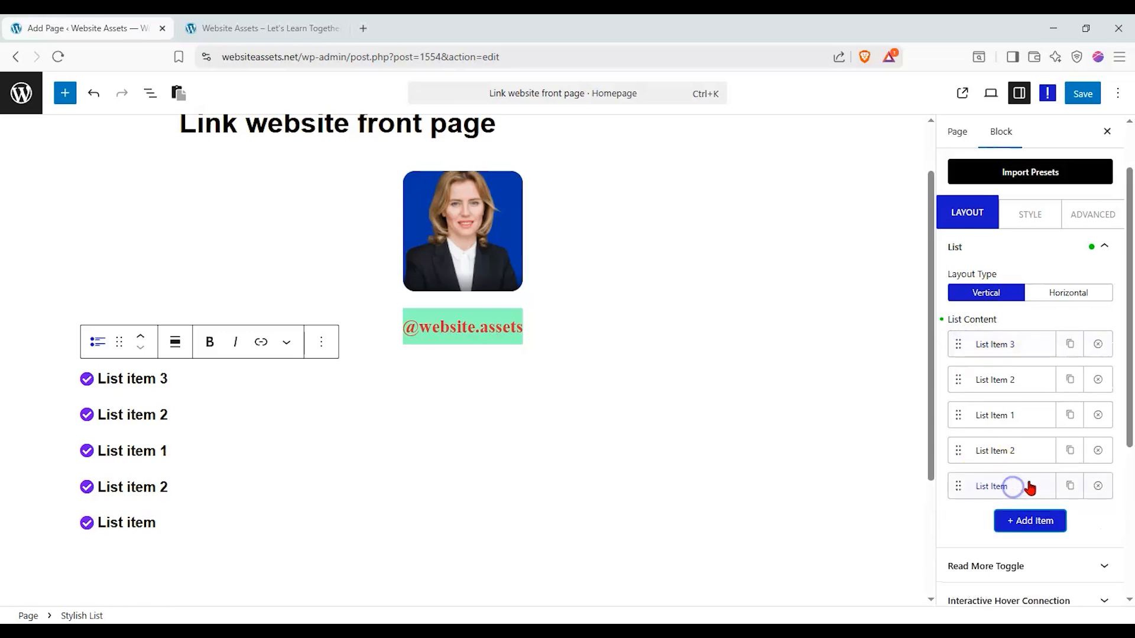
pyautogui.moveTo(958, 486); pyautogui.dragTo(959, 415)
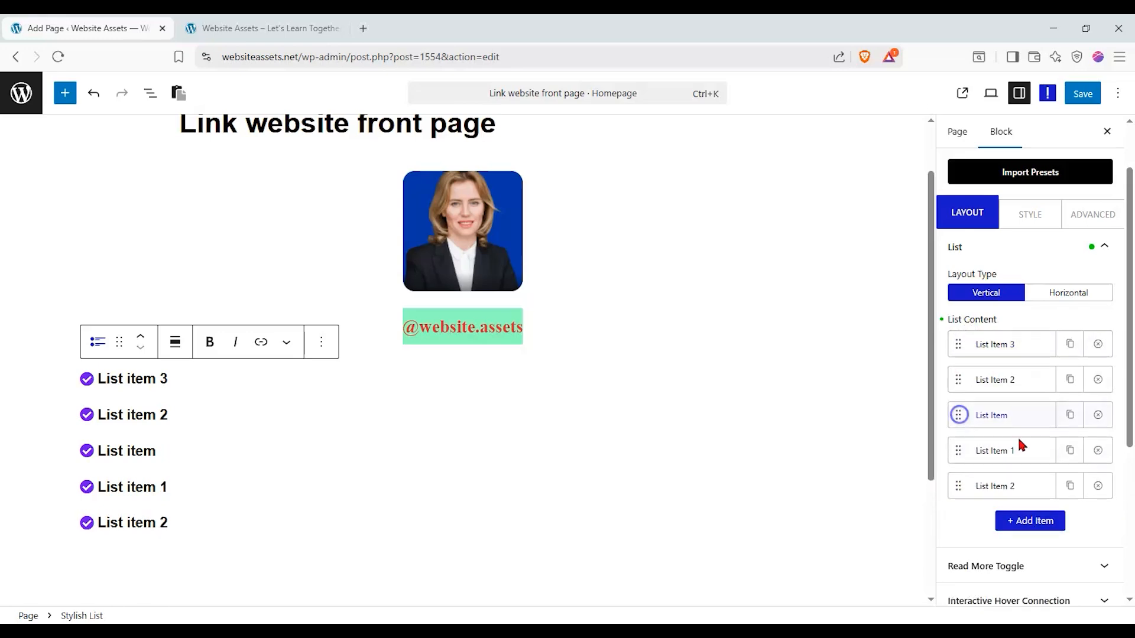
pyautogui.click(1098, 486)
# Change the content of the first list item to "Our YouTube Channel".
pyautogui.click(983, 353)
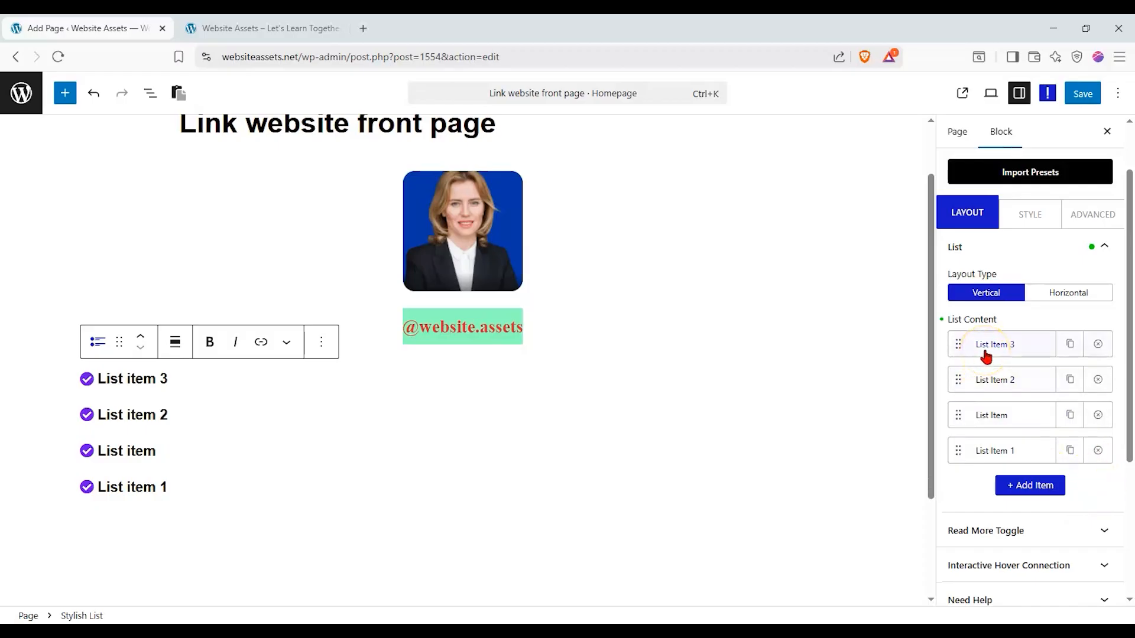
pyautogui.click(985, 354)
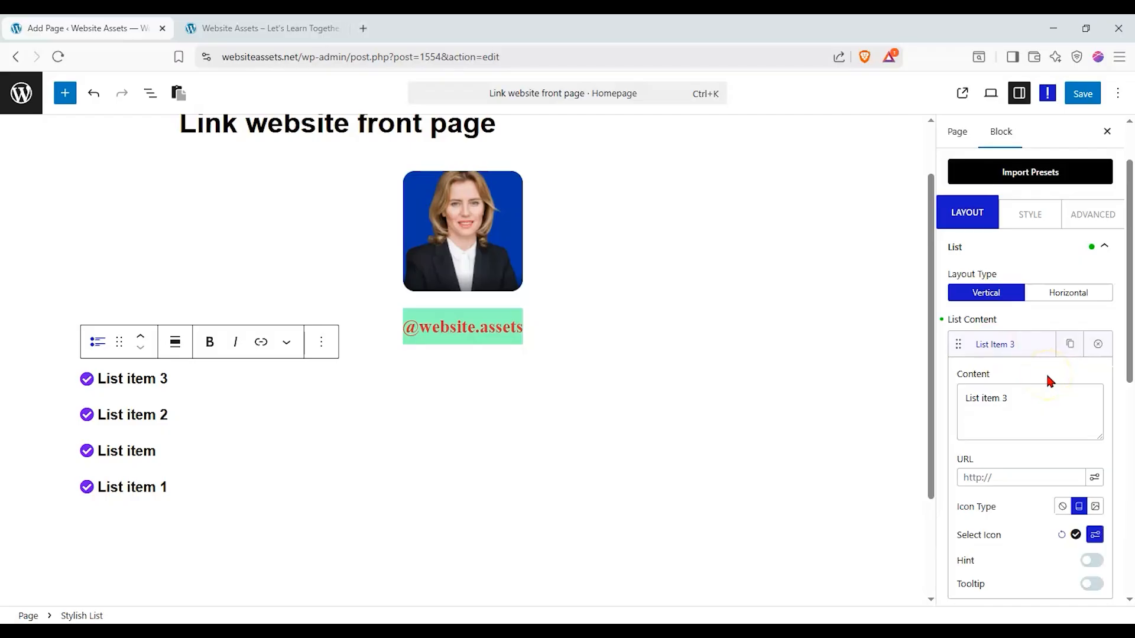
pyautogui.moveTo(1061, 398); pyautogui.dragTo(798, 388)
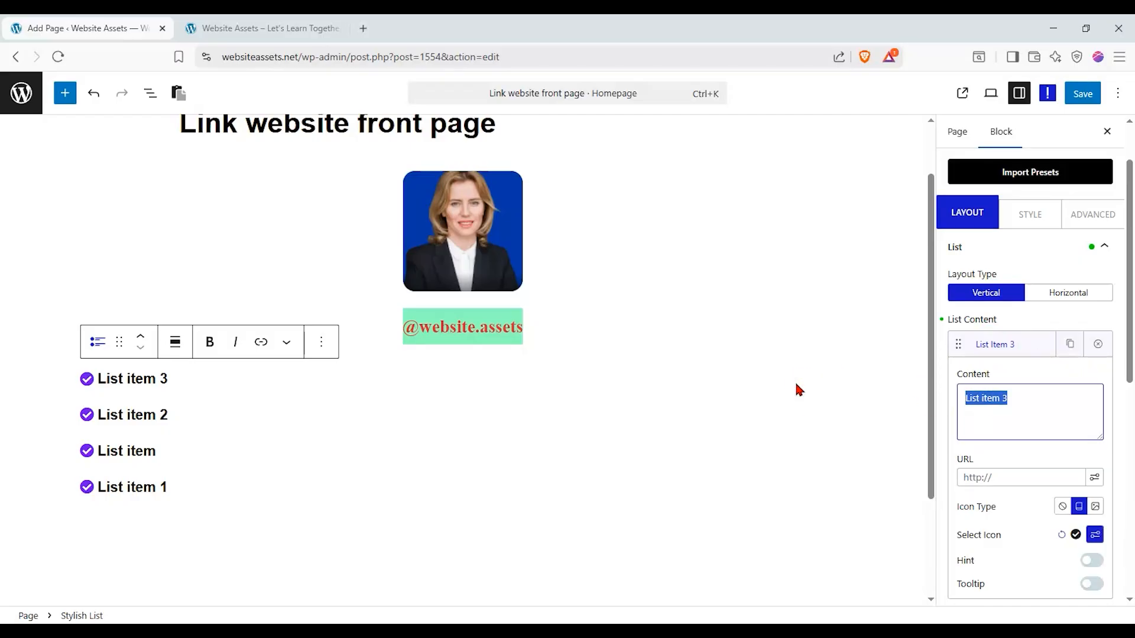
pyautogui.write('Youtube')
pyautogui.click(835, 382)
pyautogui.moveTo(1015, 394); pyautogui.dragTo(750, 393)
pyautogui.write('O')
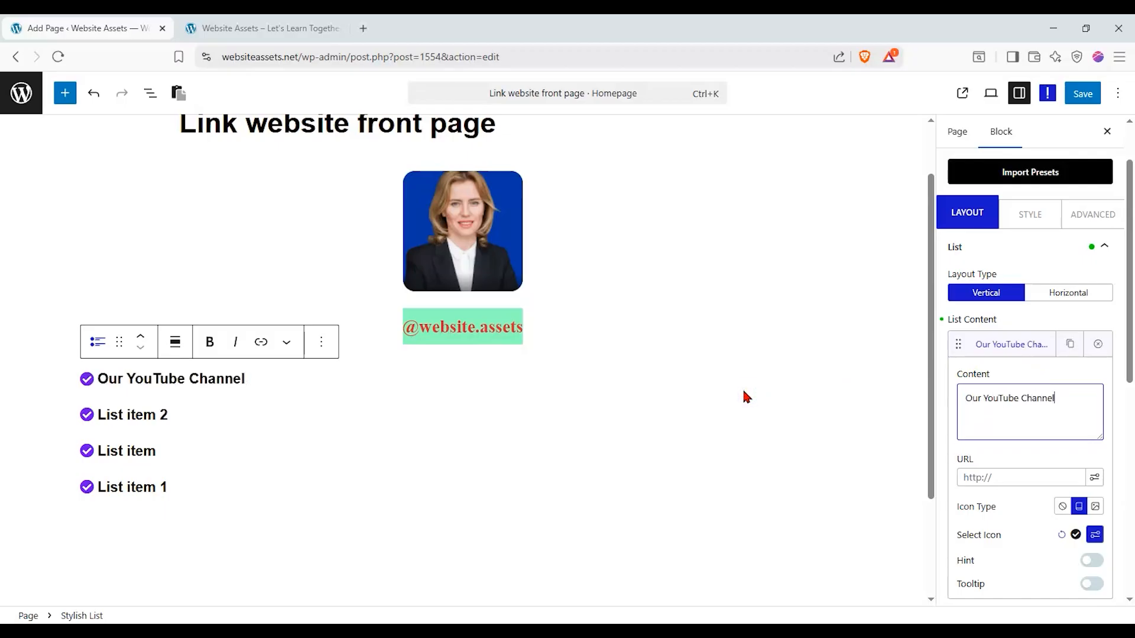
pyautogui.click(994, 478)
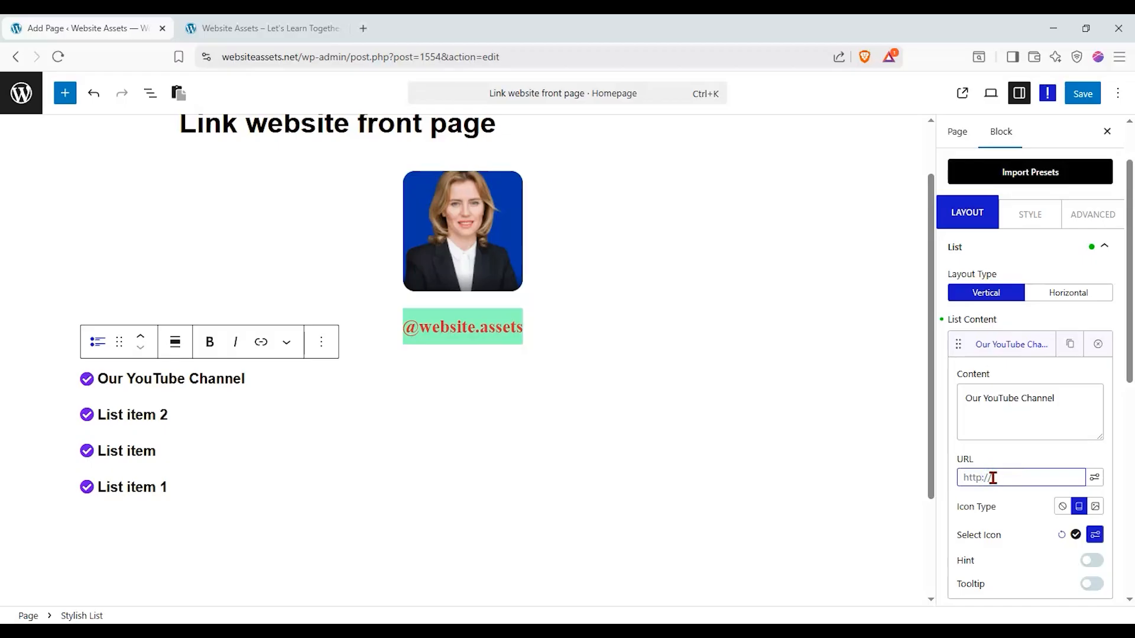
pyautogui.click(1000, 492)
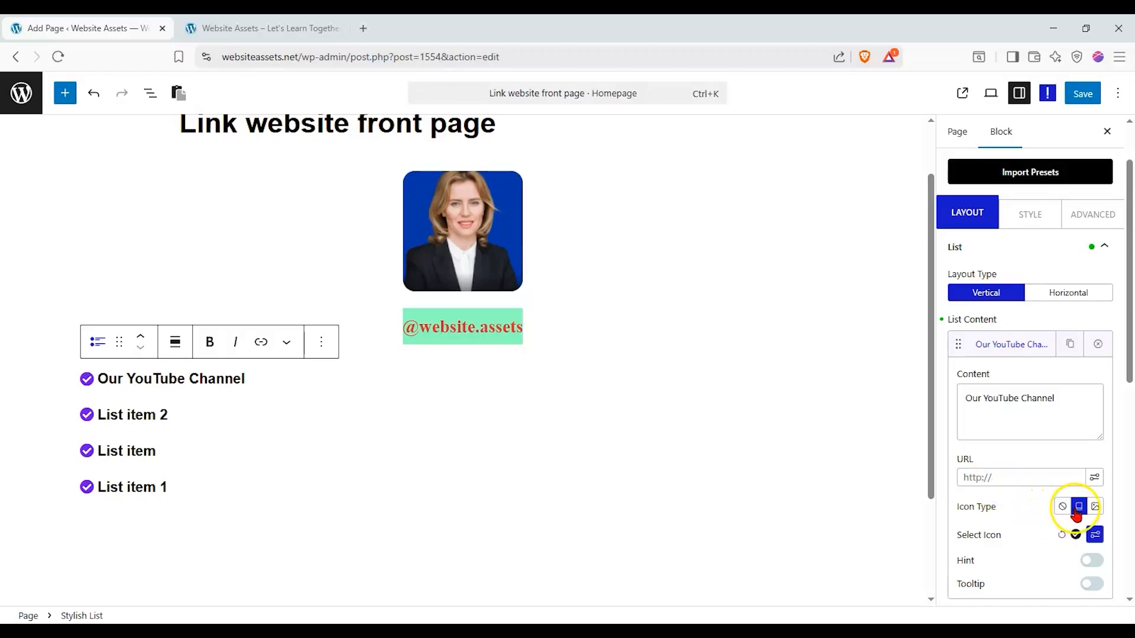
# Try an image as the YouTube list item's icon, choosing Countries.svg from the media library.
pyautogui.scroll(-1, 1076, 515)
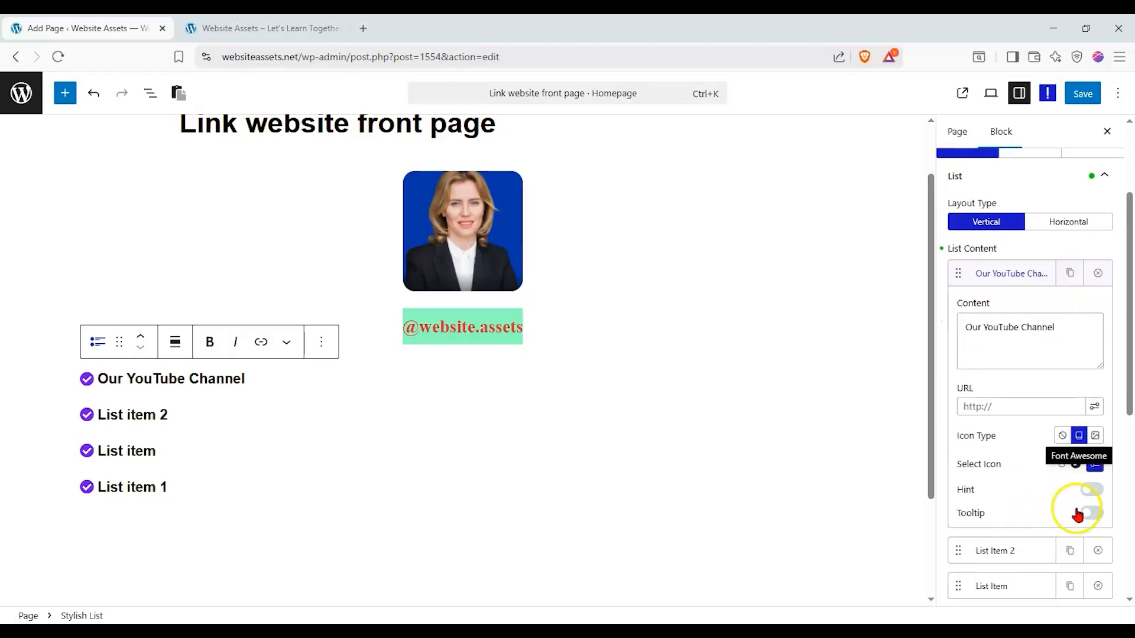
pyautogui.click(1093, 437)
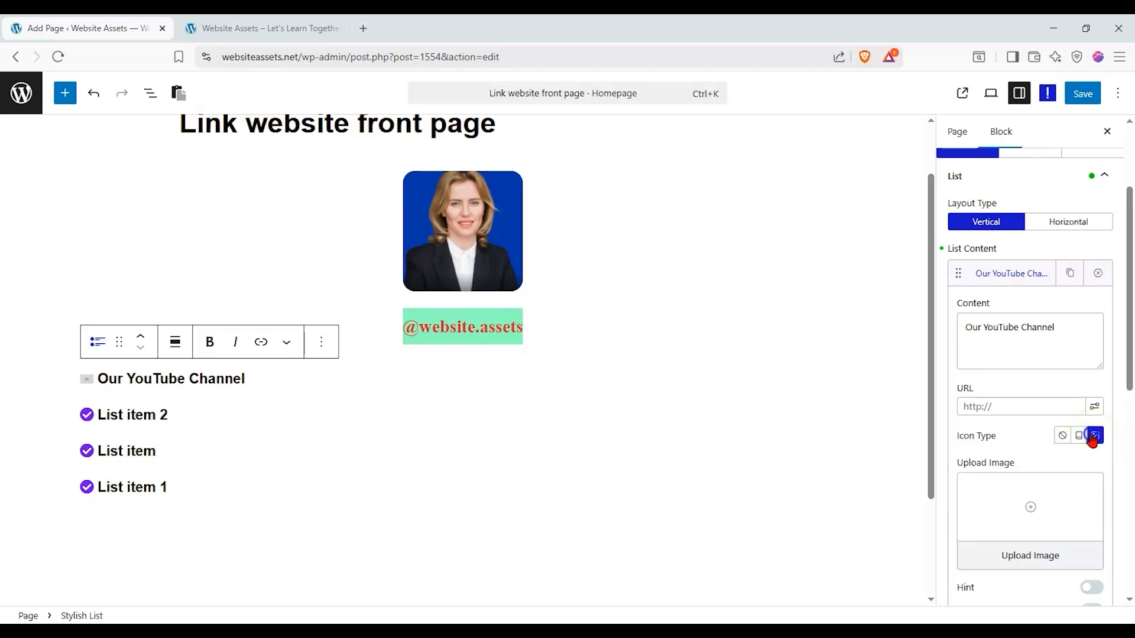
pyautogui.click(1080, 437)
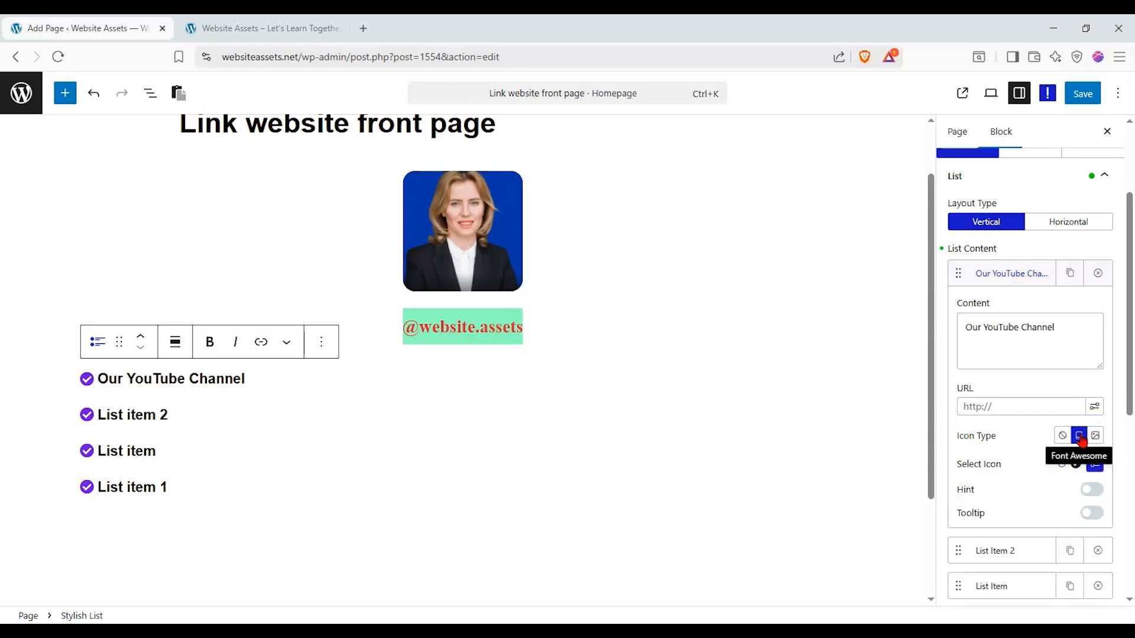
pyautogui.click(1076, 465)
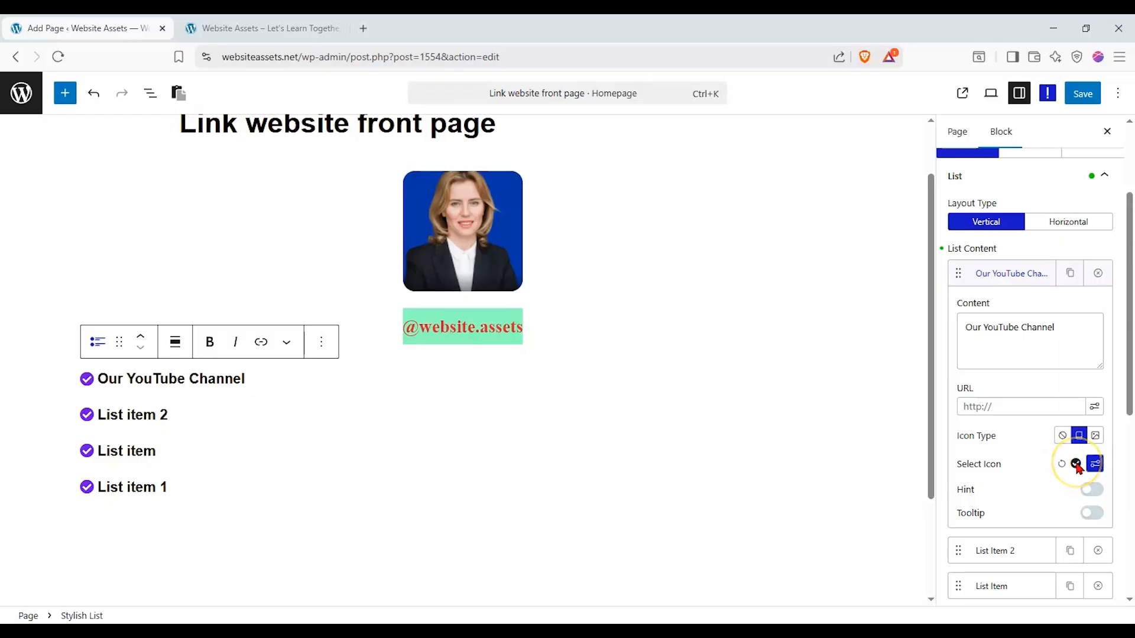
pyautogui.click(1096, 438)
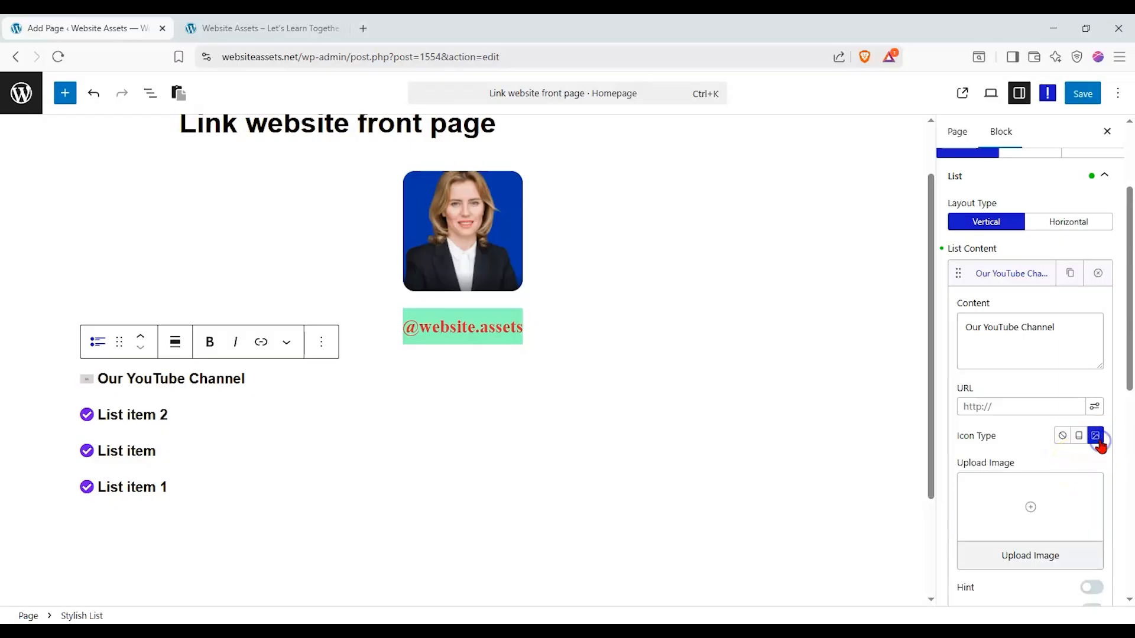
pyautogui.click(1034, 559)
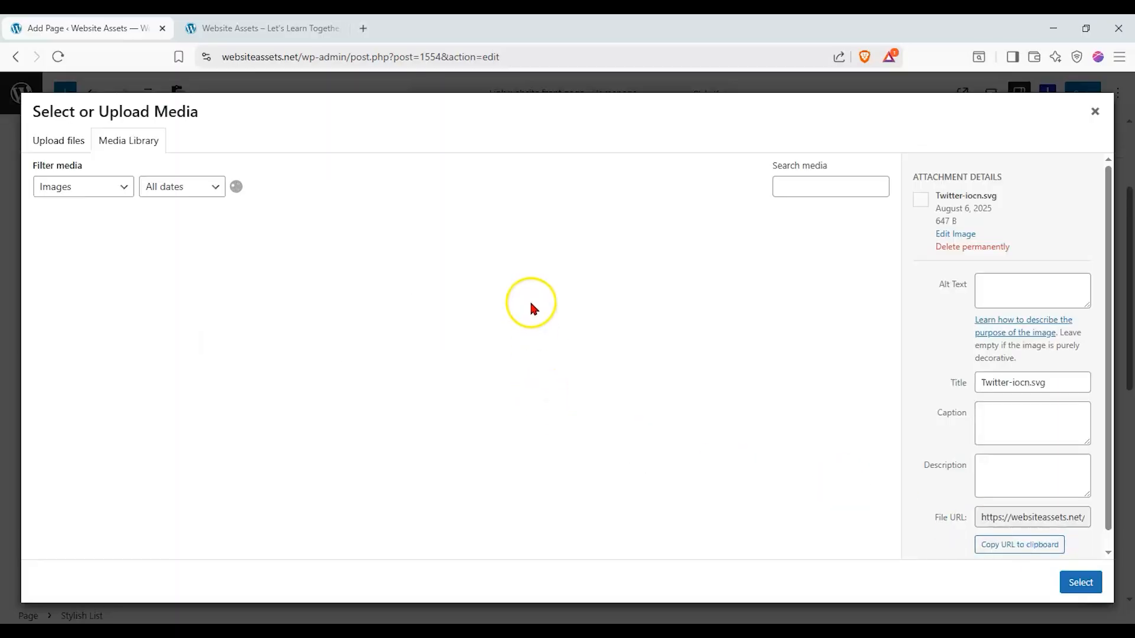
pyautogui.scroll(-6, 535, 299)
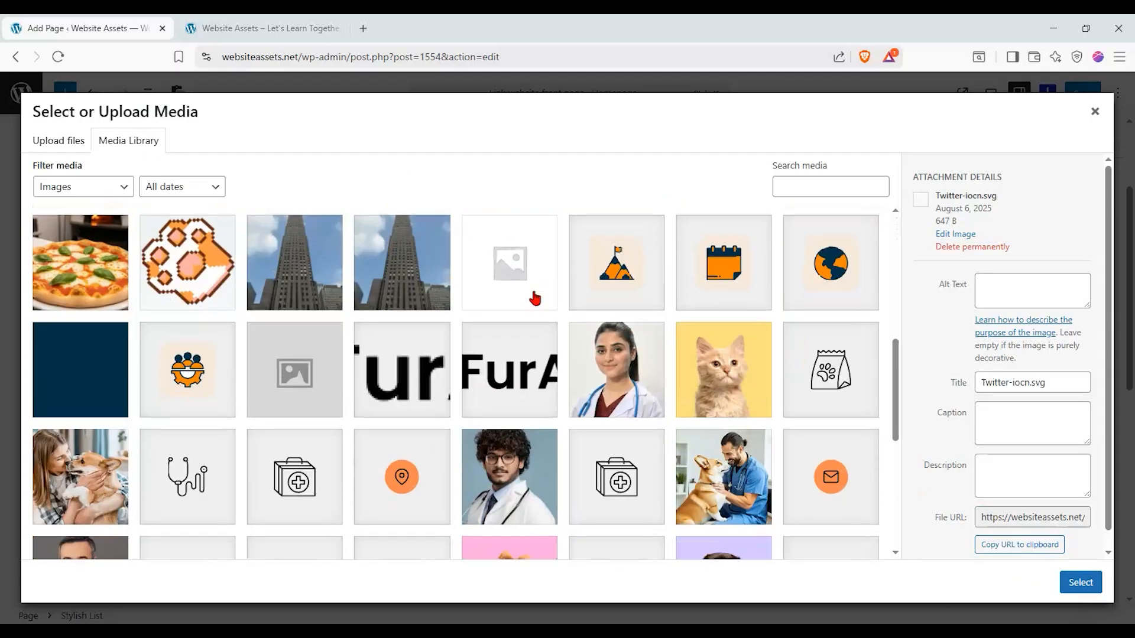
pyautogui.click(847, 277)
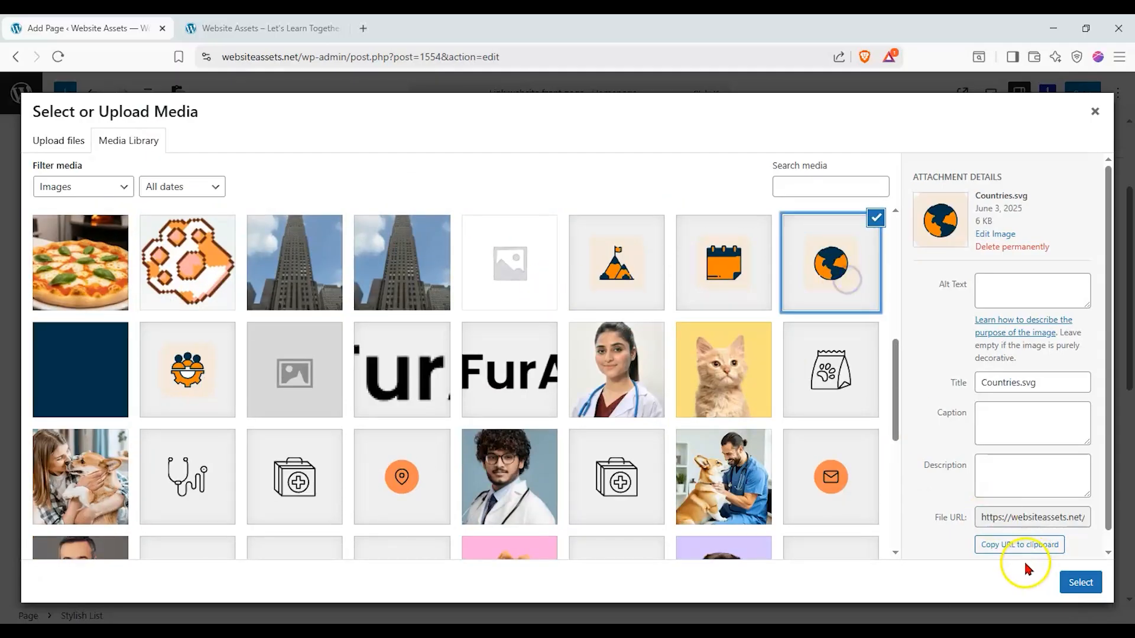
pyautogui.click(1075, 581)
pyautogui.scroll(-5, 1049, 556)
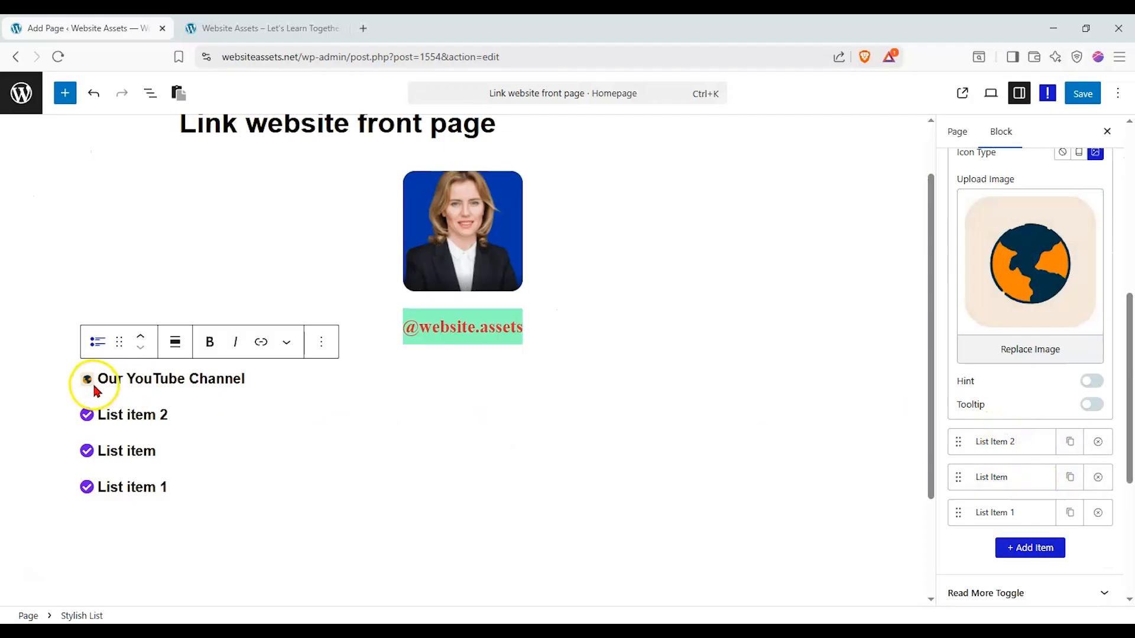
pyautogui.scroll(3, 1084, 385)
pyautogui.scroll(1, 1085, 385)
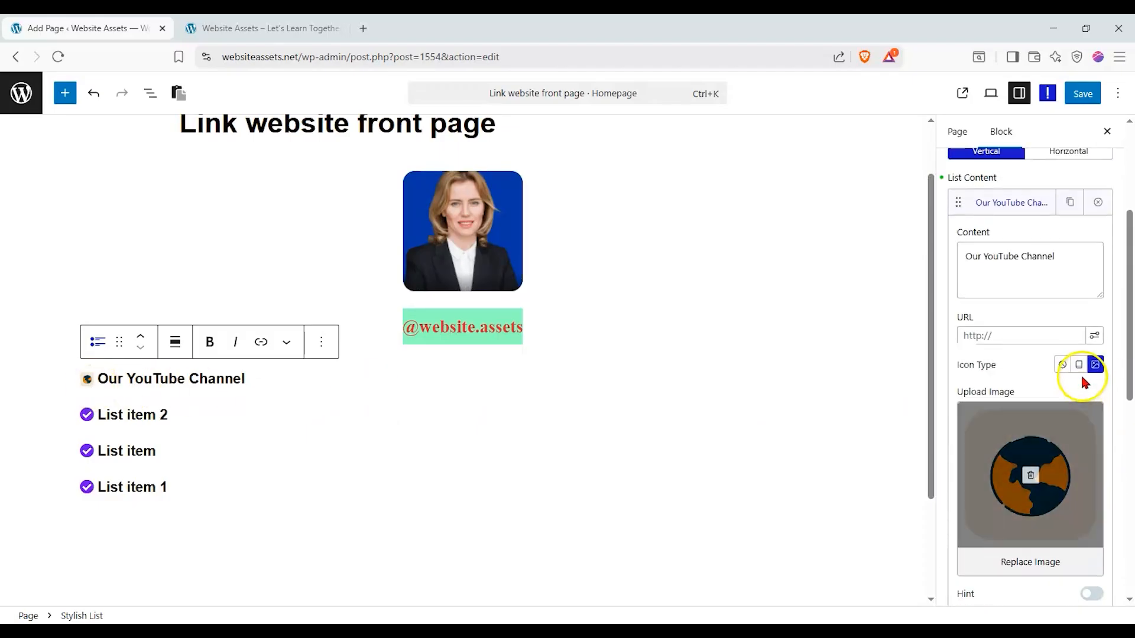
# Set the YouTube item's icon type to Font Awesome, search the icons for "you" and choose the YouTube icon.
pyautogui.click(1080, 370)
pyautogui.click(1093, 395)
pyautogui.click(1093, 394)
pyautogui.click(1093, 394)
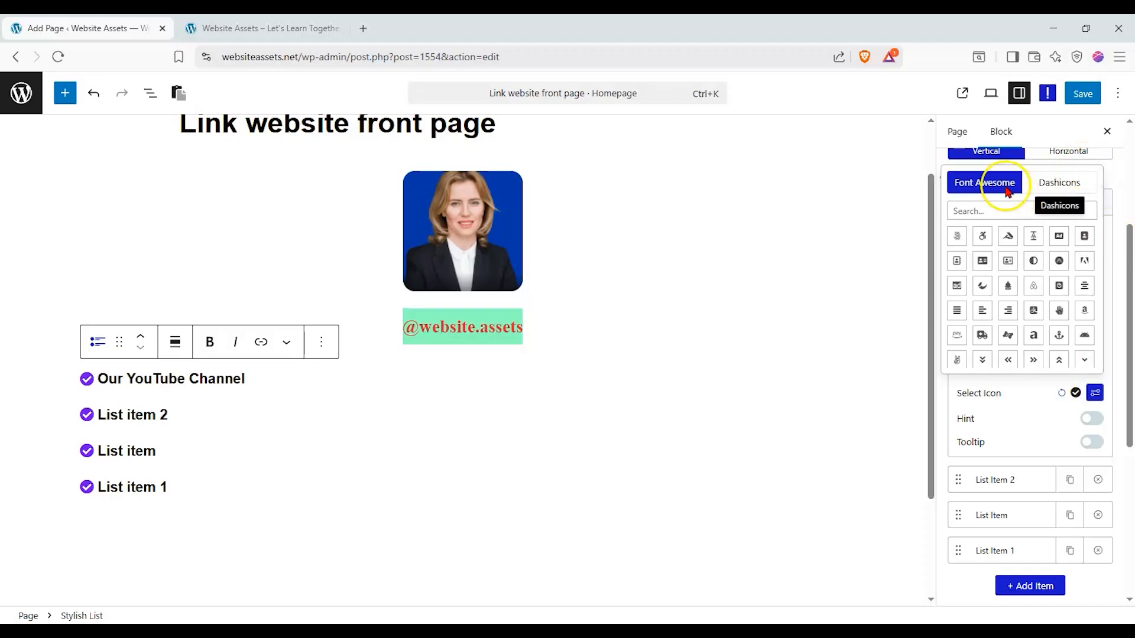
pyautogui.click(1045, 183)
pyautogui.click(1006, 186)
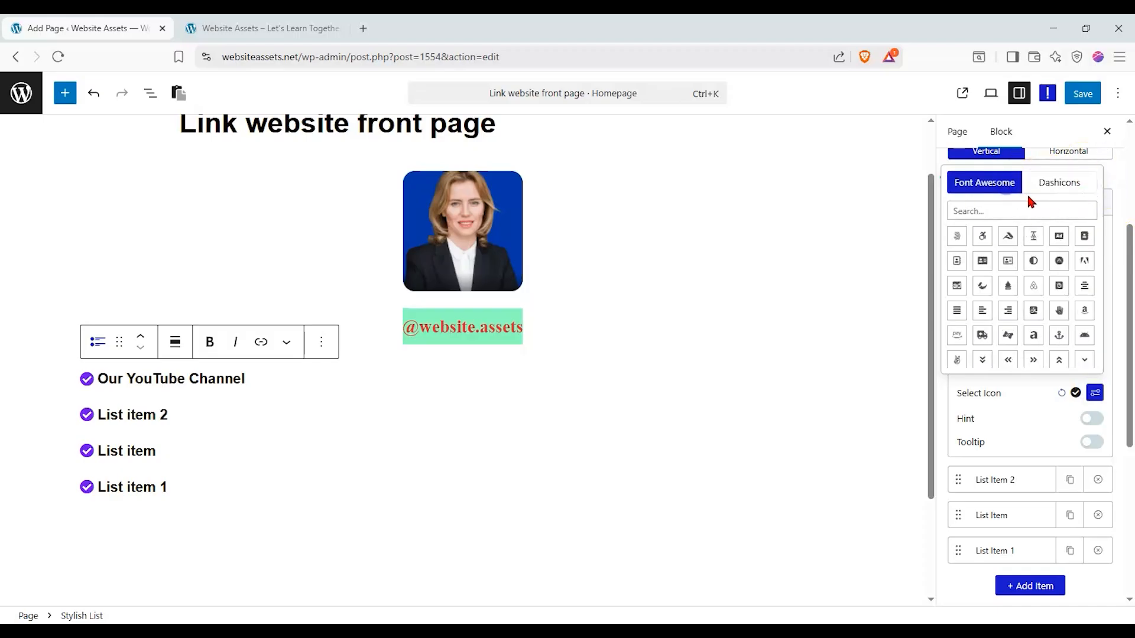
pyautogui.click(1035, 210)
pyautogui.write('you')
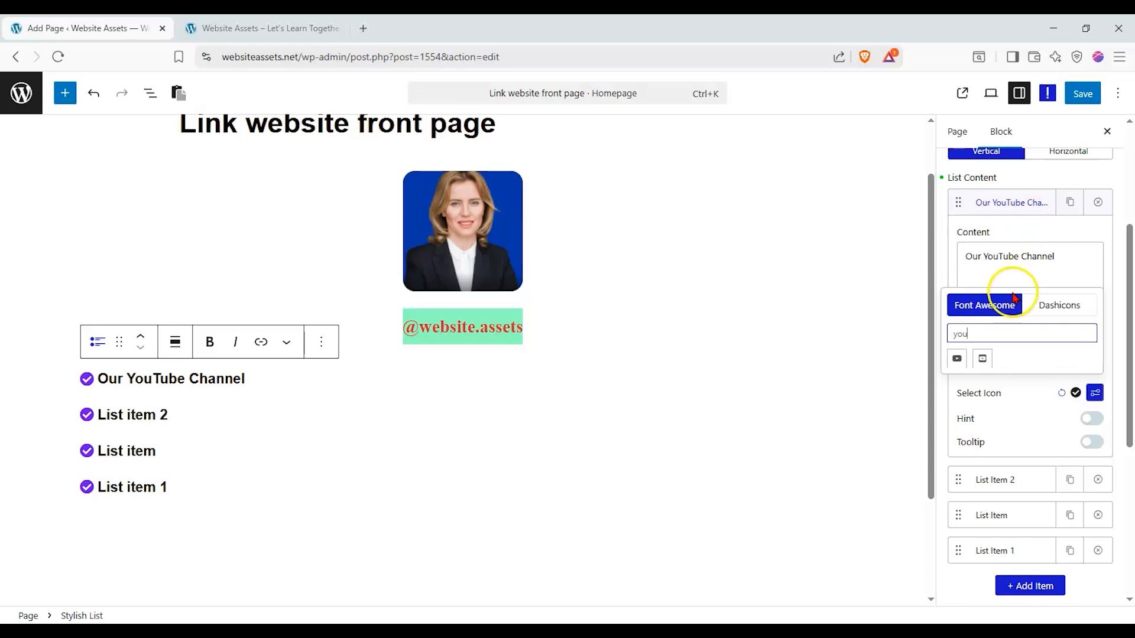
pyautogui.click(957, 359)
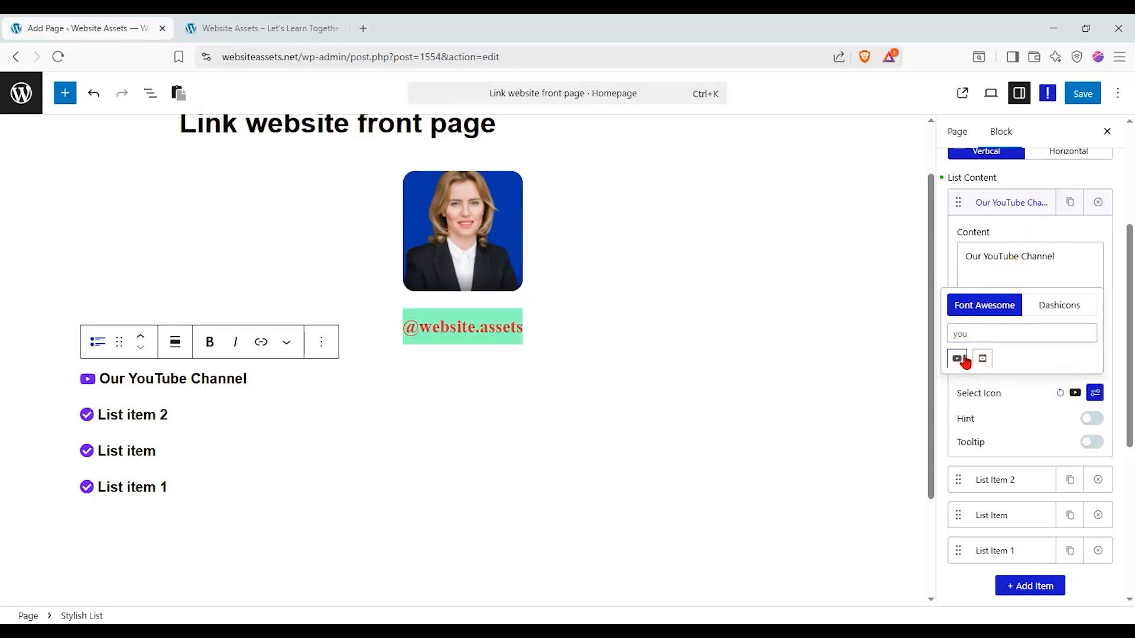
pyautogui.click(1015, 388)
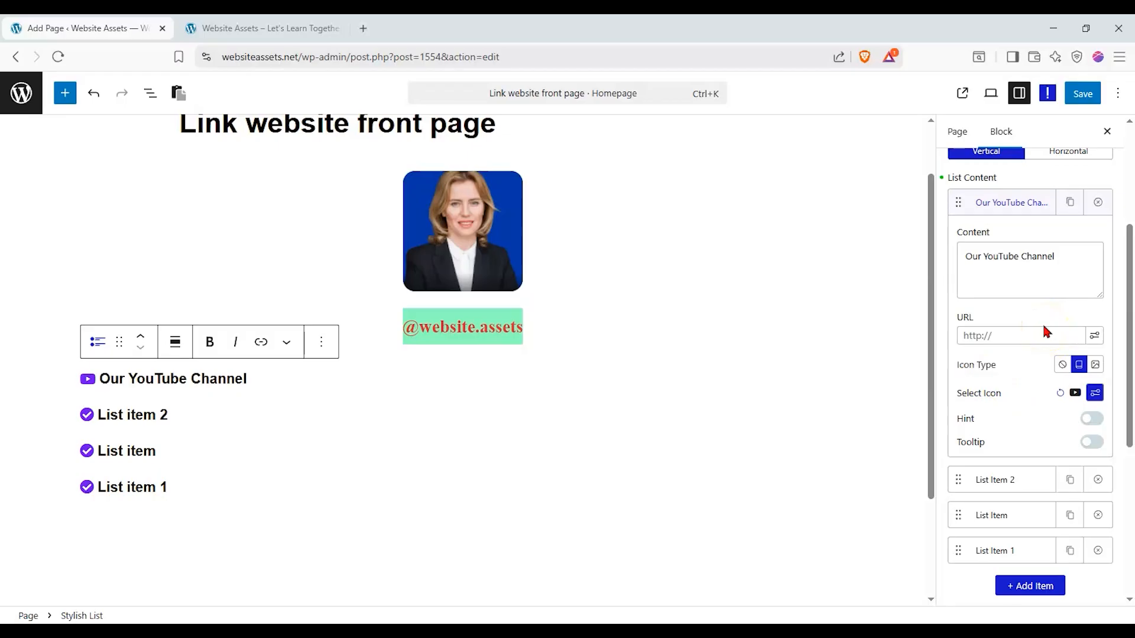
# Link the Our YouTube Channel list item to youtube.com and have it open in a new window.
pyautogui.click(1095, 336)
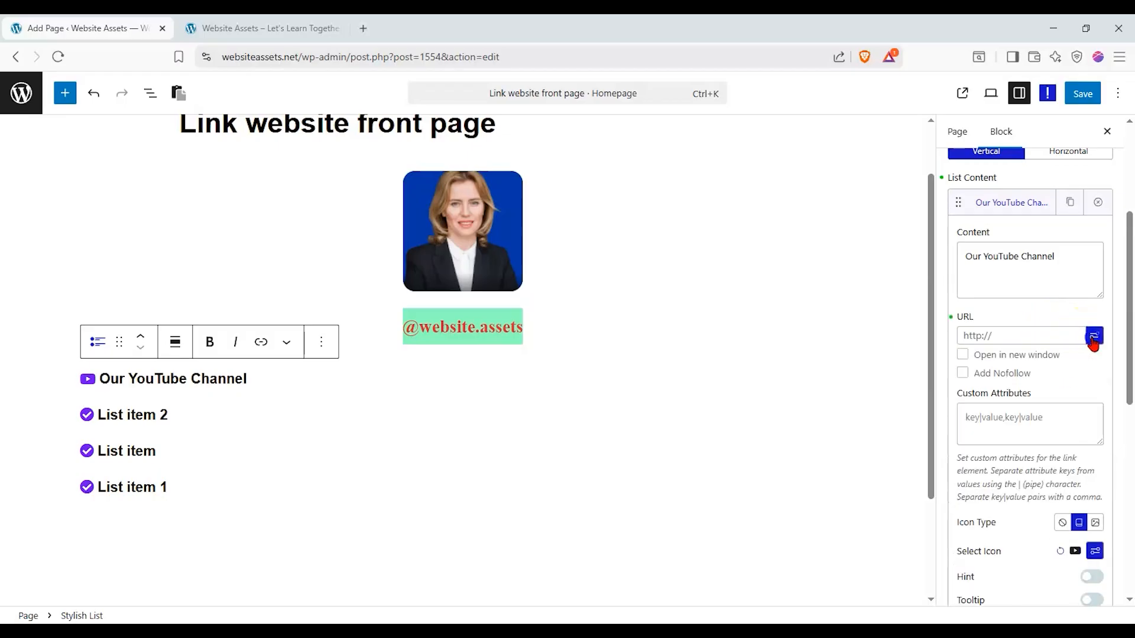
pyautogui.click(963, 355)
pyautogui.click(999, 338)
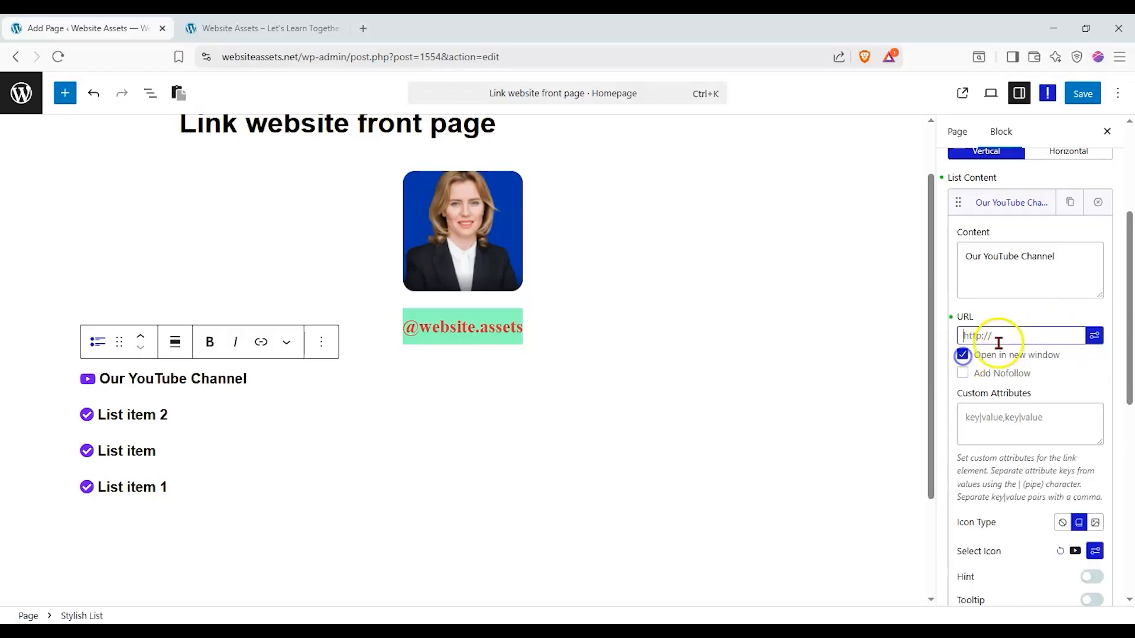
pyautogui.write('youtube.com')
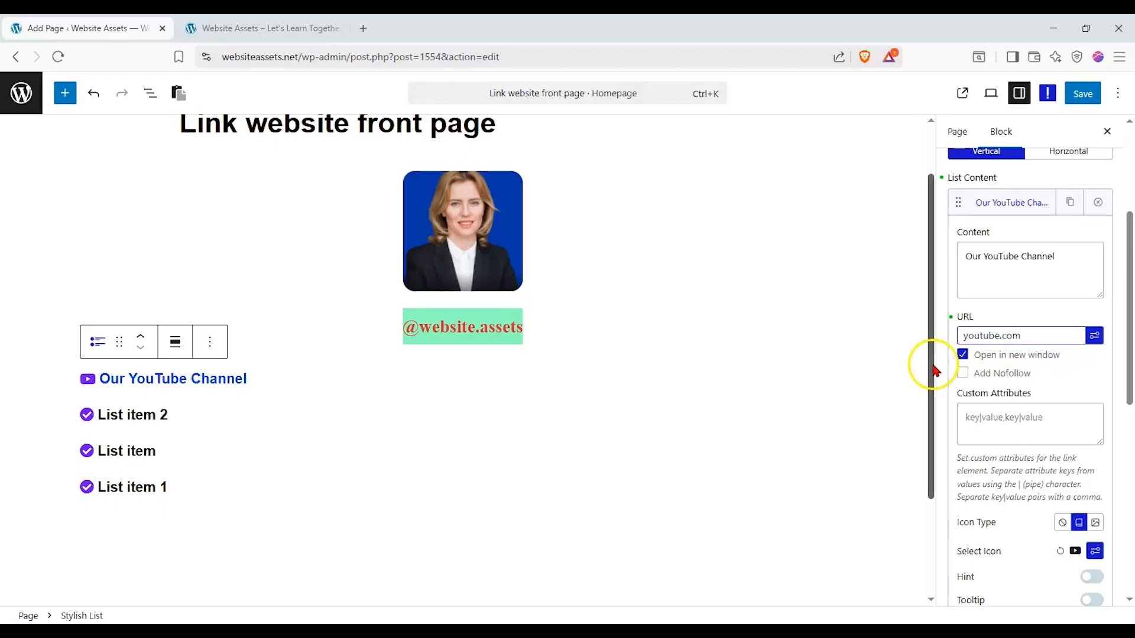
pyautogui.click(1076, 372)
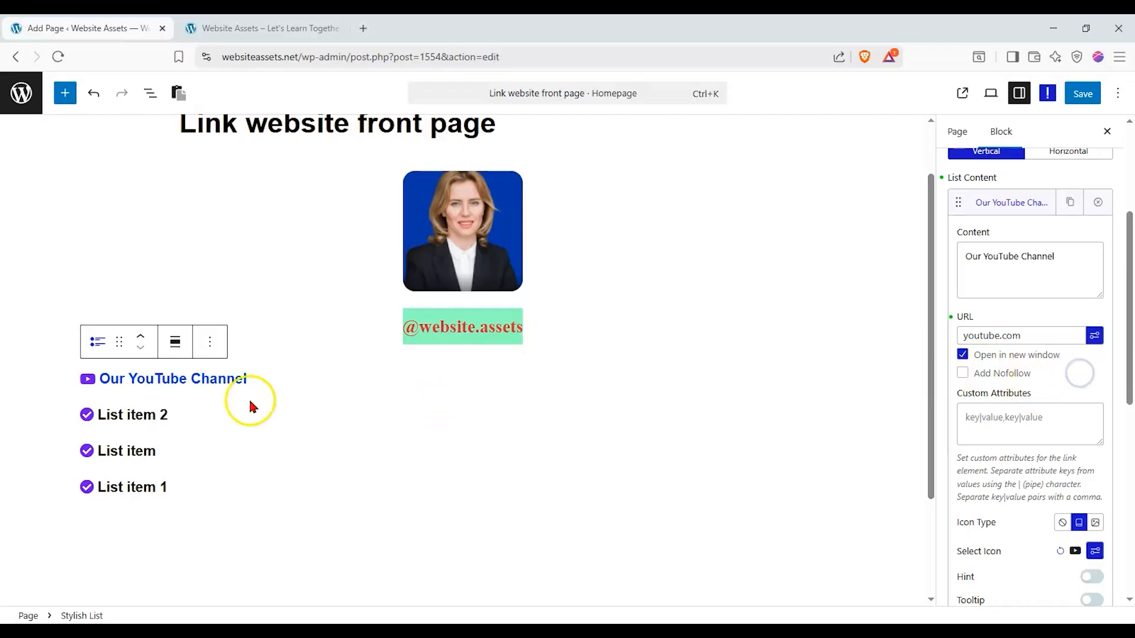
pyautogui.click(202, 378)
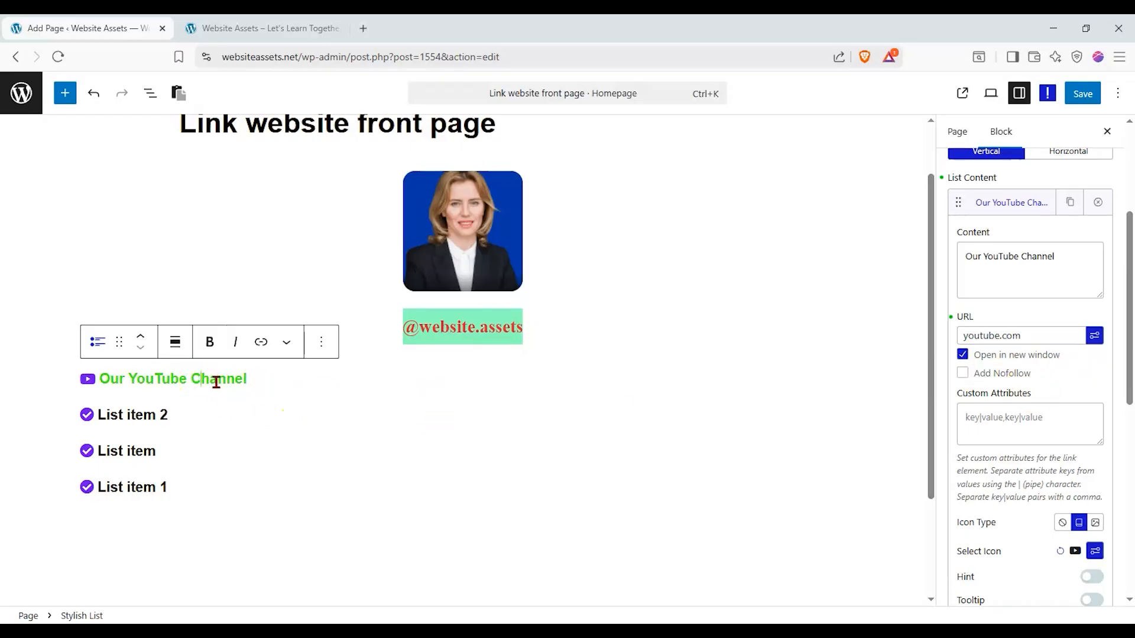
# Save the page, open the live homepage and test the Our YouTube Channel link, closing the tab it opens.
pyautogui.click(1086, 96)
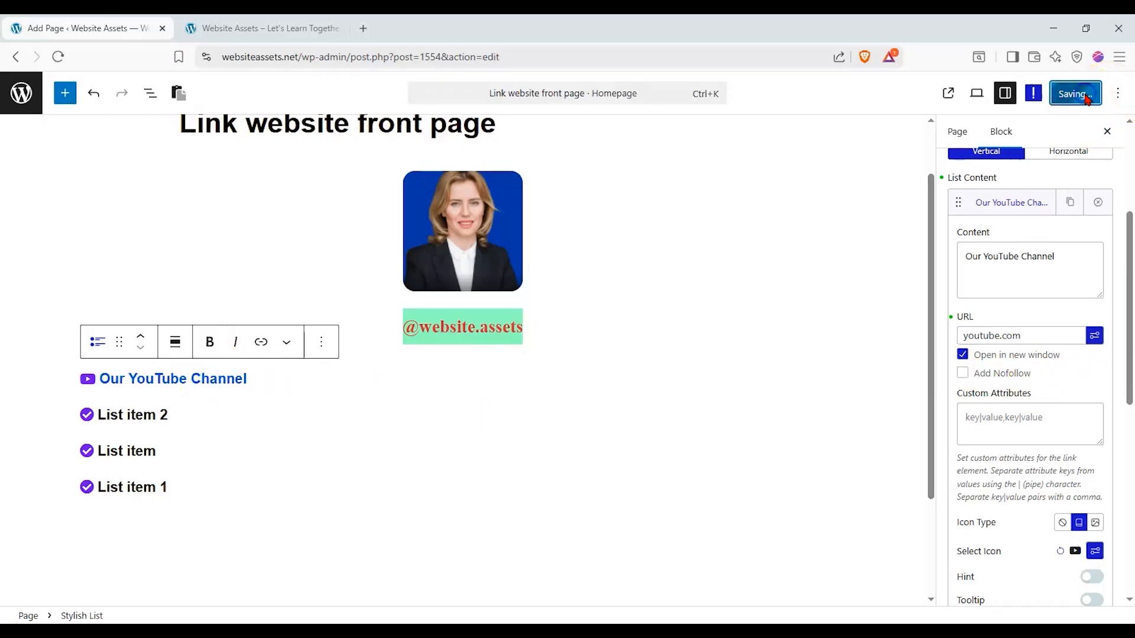
pyautogui.click(959, 98)
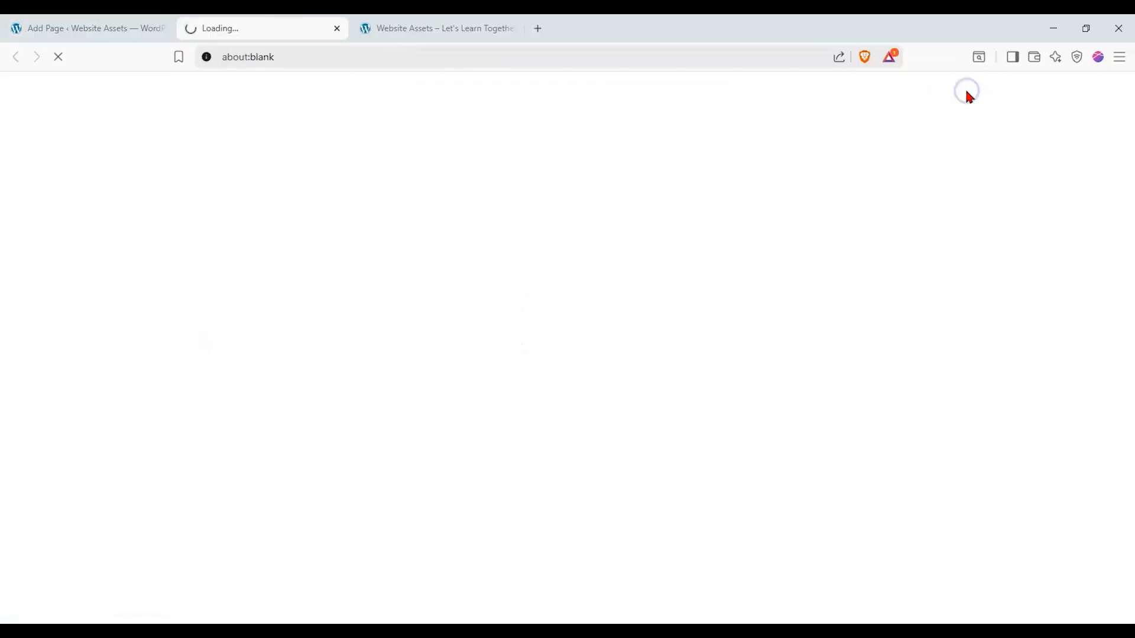
pyautogui.scroll(-5, 178, 214)
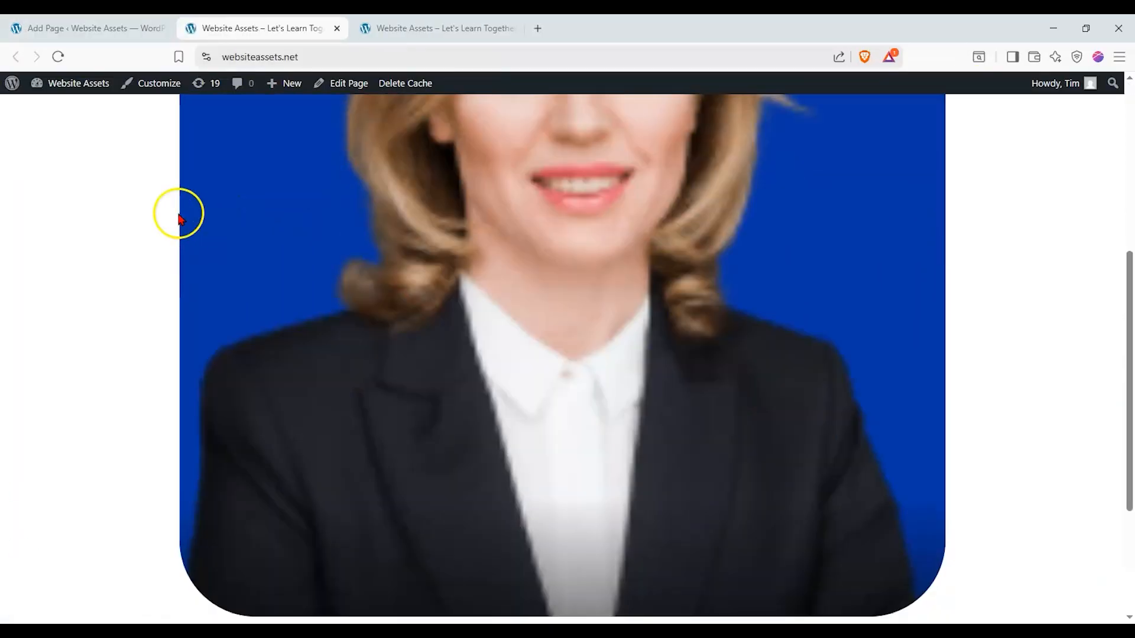
pyautogui.scroll(-3, 177, 214)
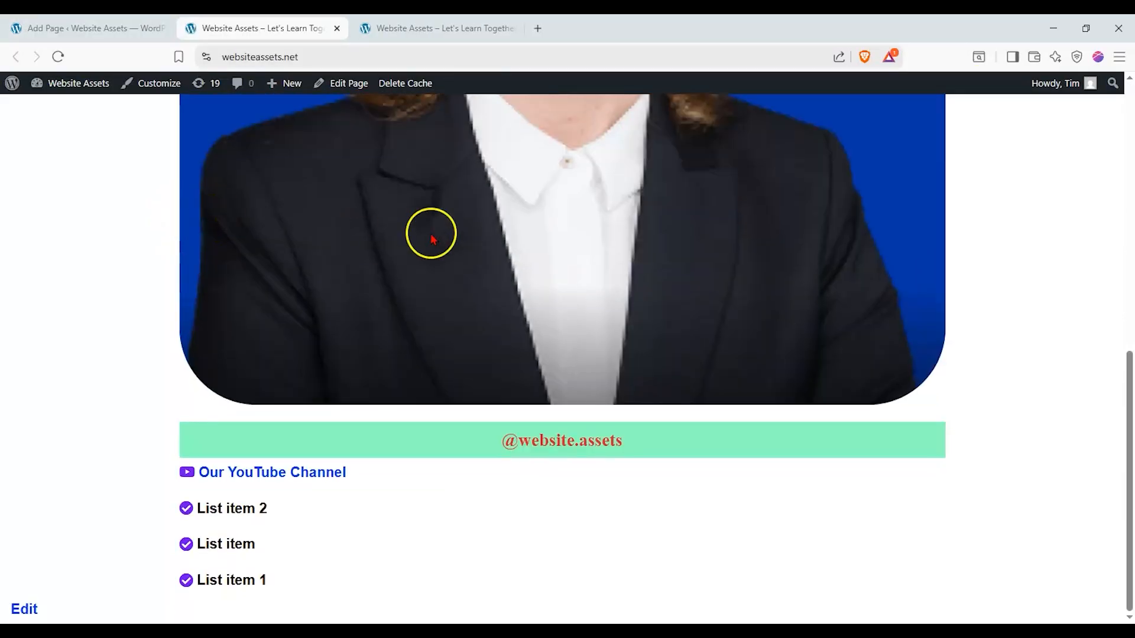
pyautogui.click(266, 476)
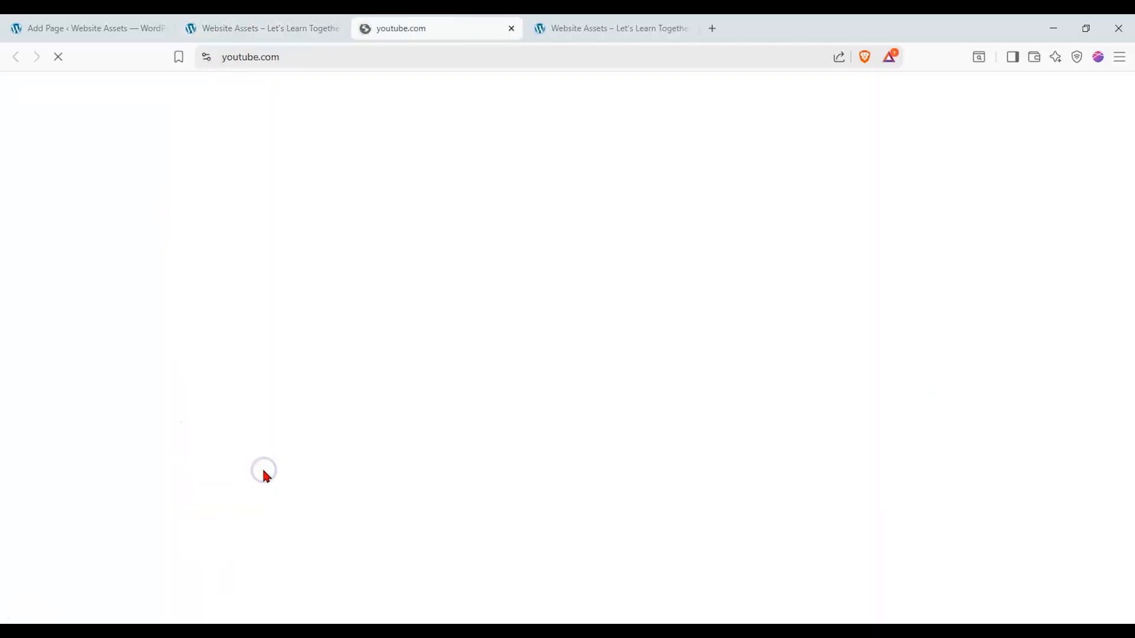
pyautogui.click(513, 28)
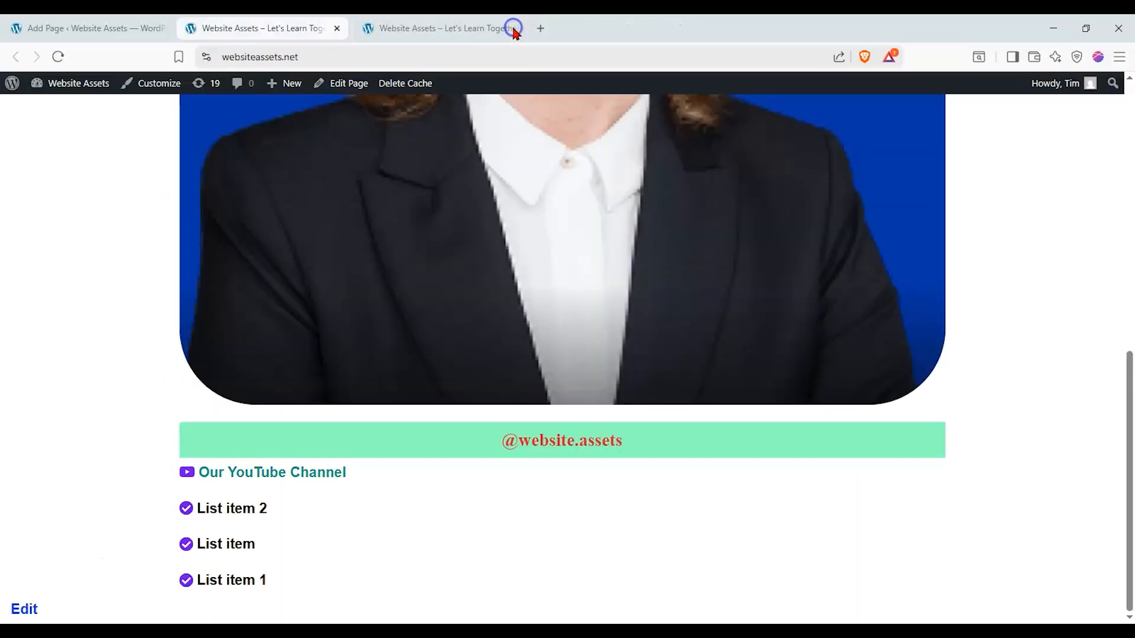
# Return to the page editor and set the profile image's width to 100 px.
pyautogui.hotkey('ctrl', 'shift', 'Tab')
pyautogui.click(512, 290)
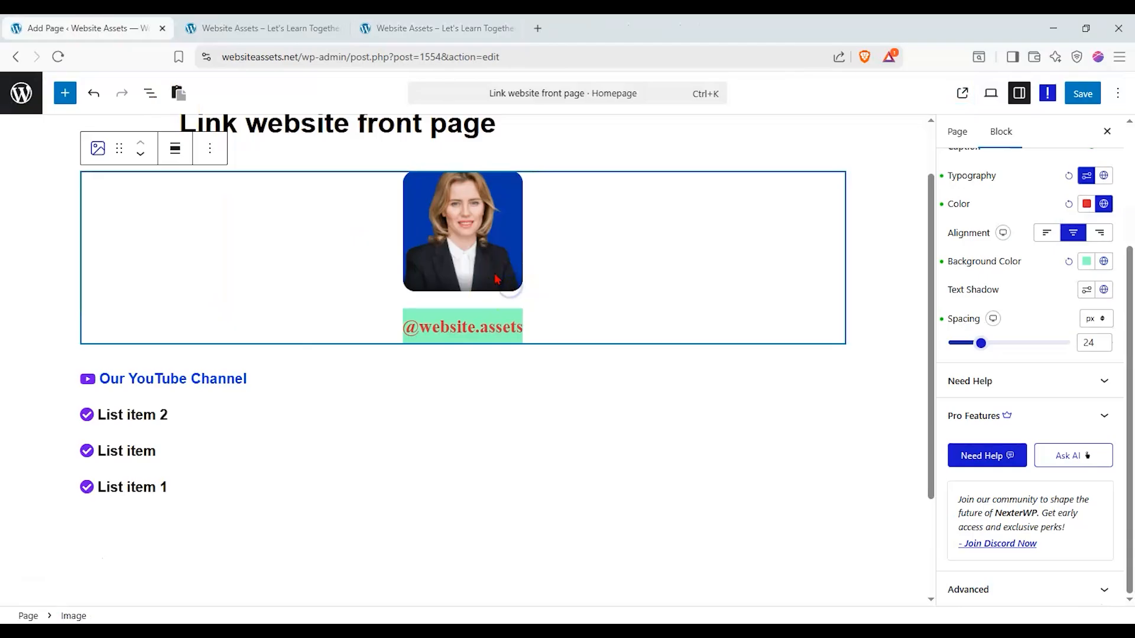
pyautogui.scroll(3, 1019, 325)
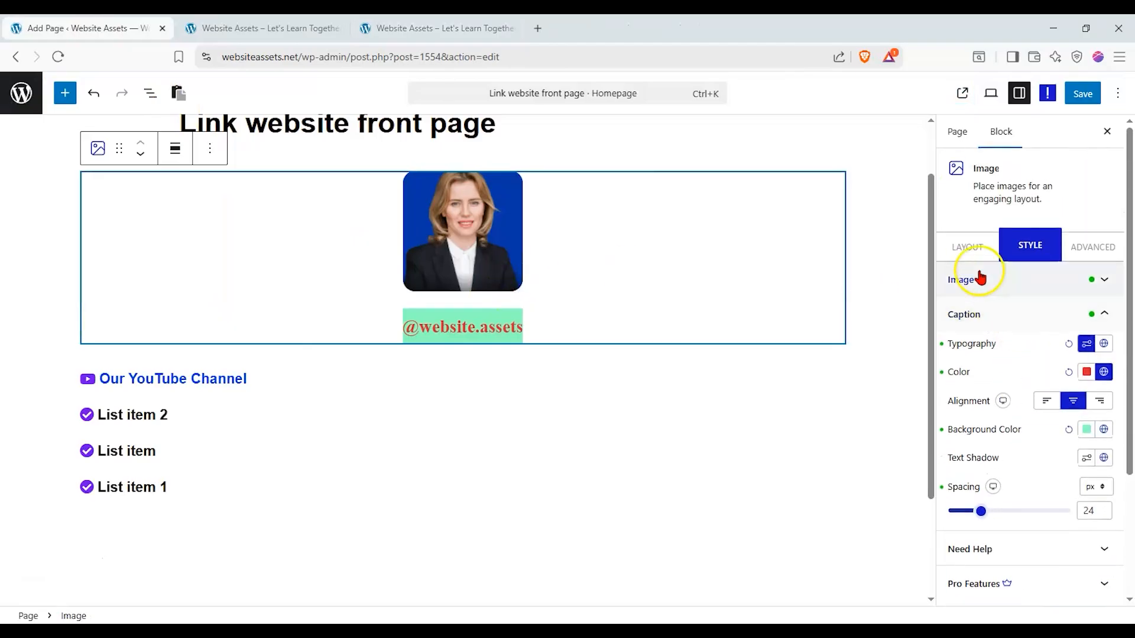
pyautogui.click(969, 243)
pyautogui.scroll(-6, 1058, 408)
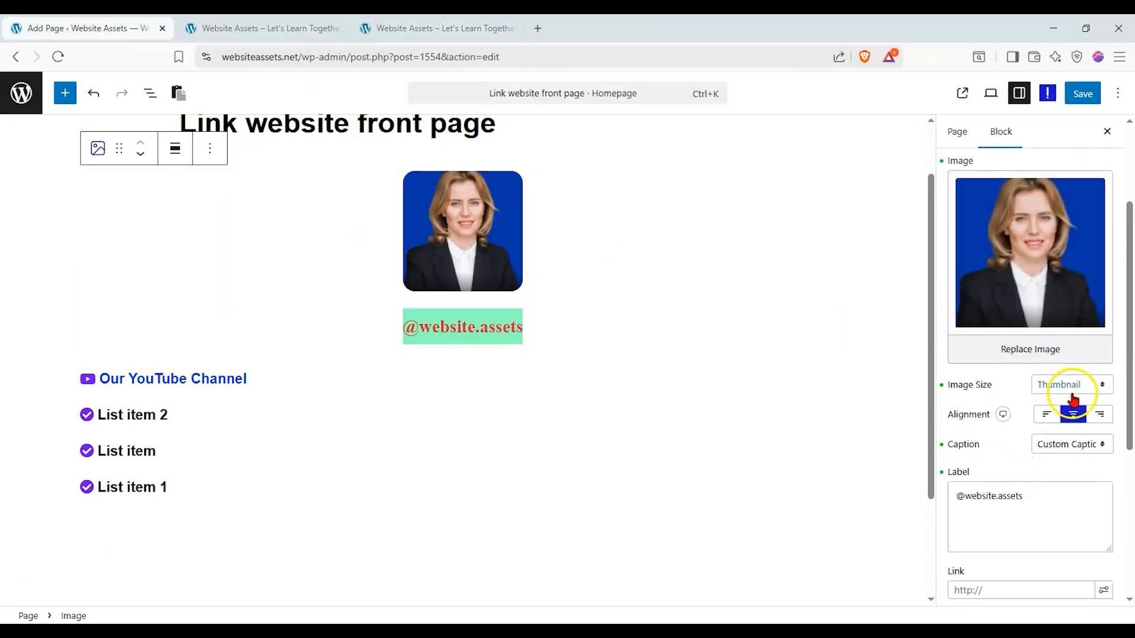
pyautogui.scroll(5, 1063, 411)
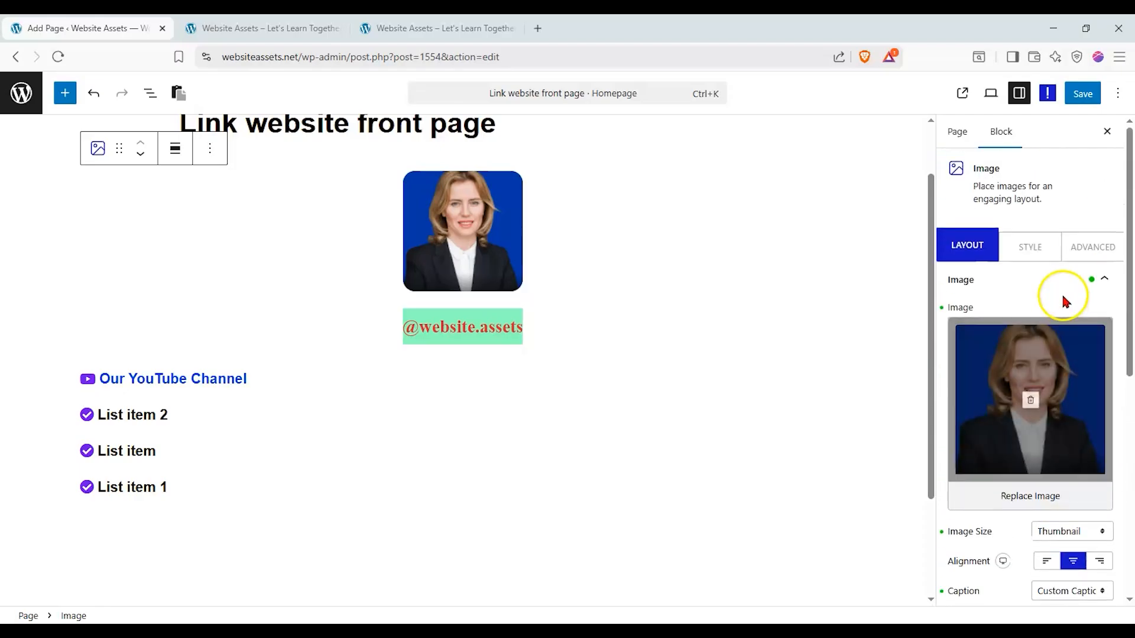
pyautogui.click(1040, 245)
pyautogui.click(1094, 311)
pyautogui.click(1090, 330)
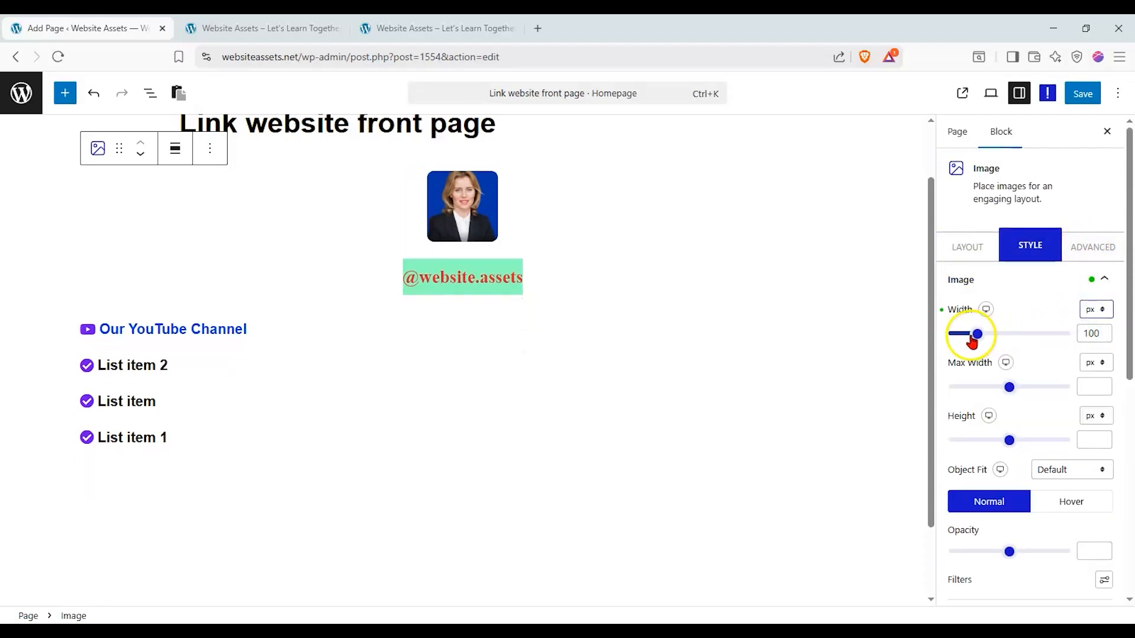
# Save the page, reload the live homepage to check the profile image's size, and return to the editor.
pyautogui.click(1079, 103)
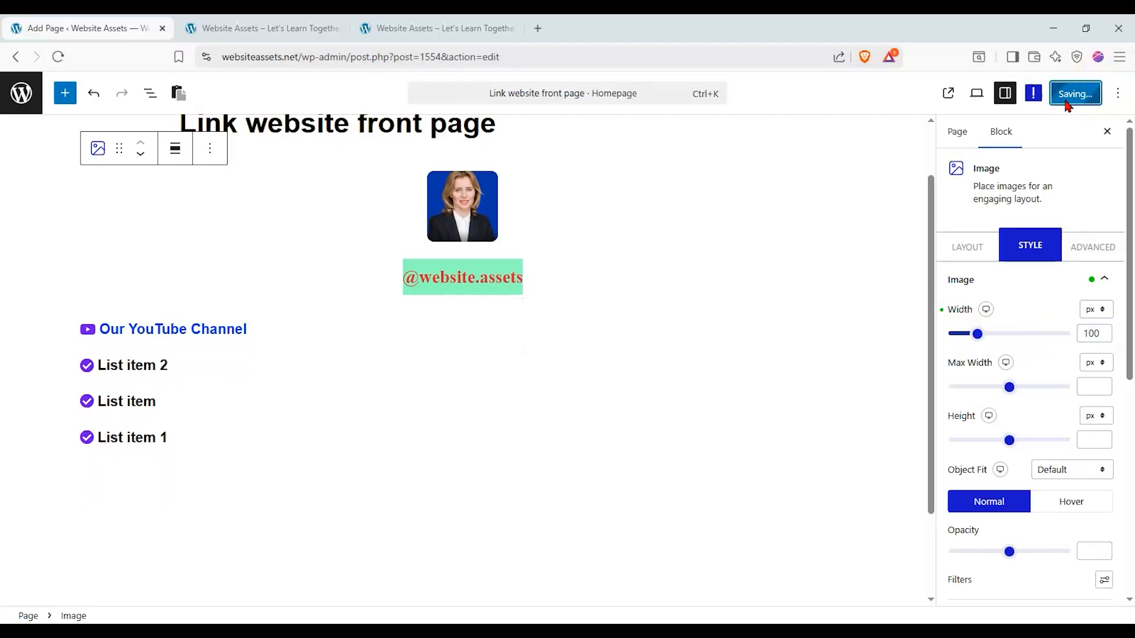
pyautogui.click(263, 28)
pyautogui.click(58, 57)
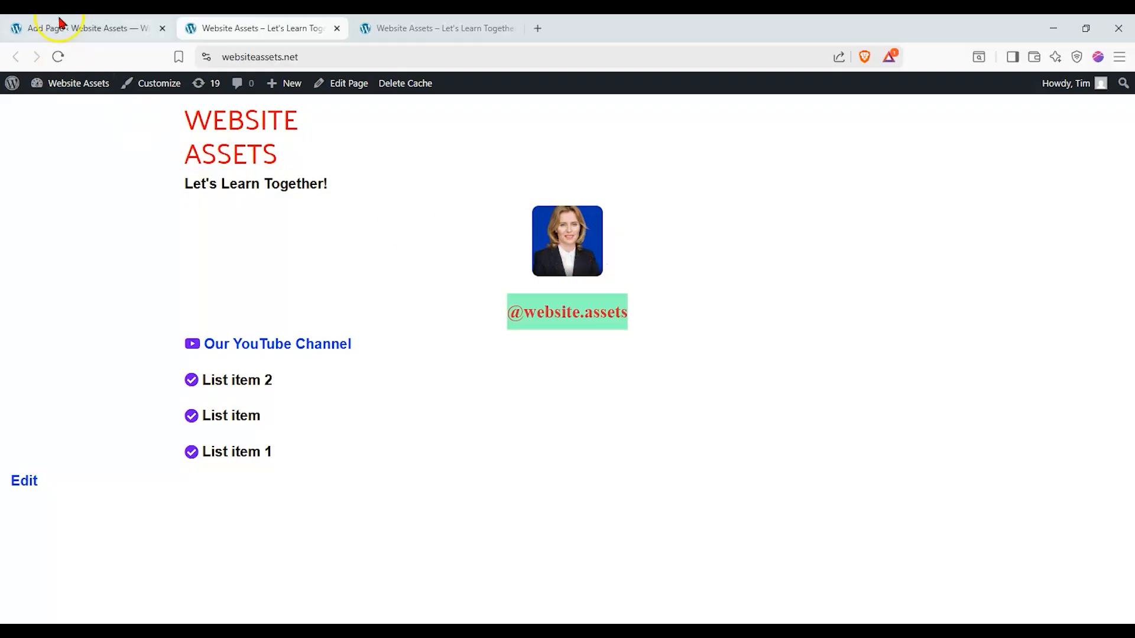
pyautogui.click(83, 28)
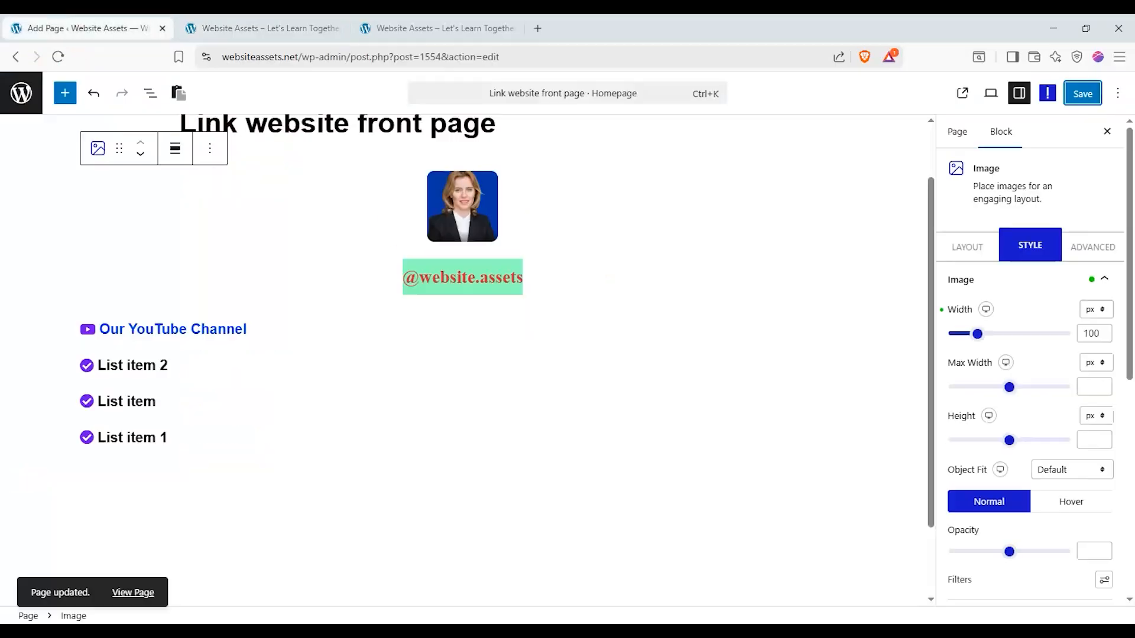
# Preview the page in the Mobile view and switch back to the Desktop view.
pyautogui.click(1036, 286)
pyautogui.click(991, 95)
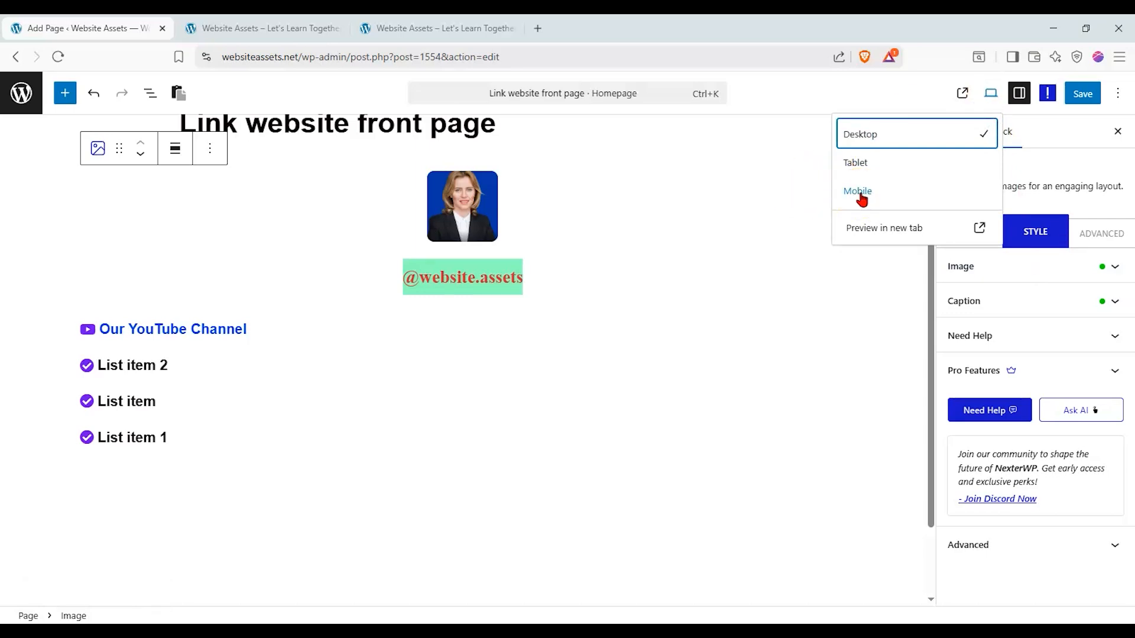
pyautogui.click(885, 192)
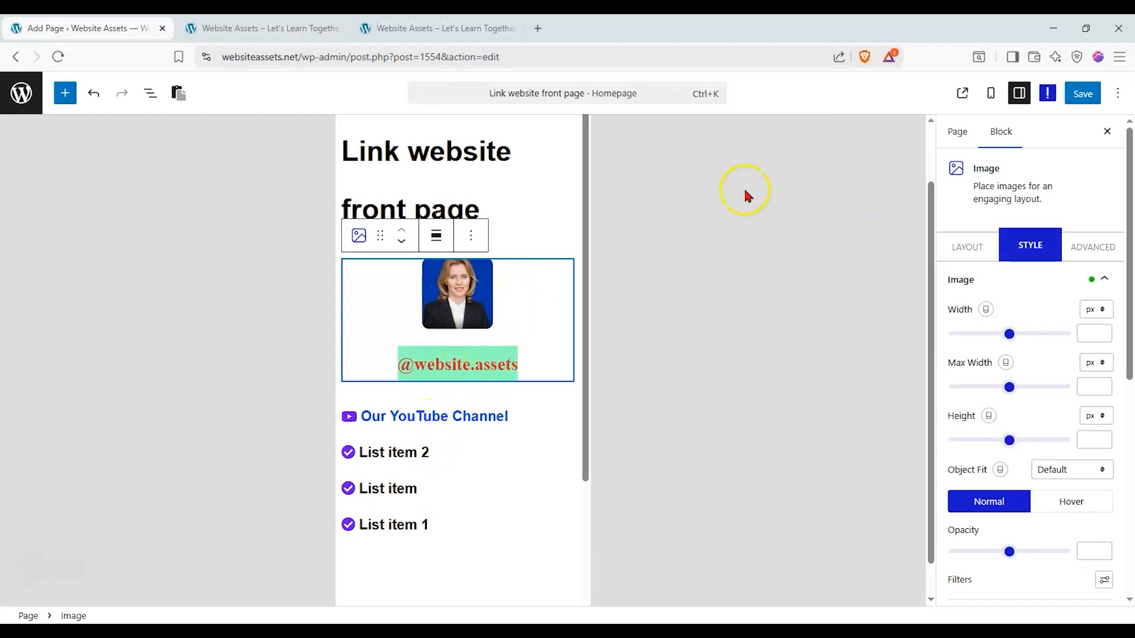
pyautogui.click(991, 95)
pyautogui.click(992, 96)
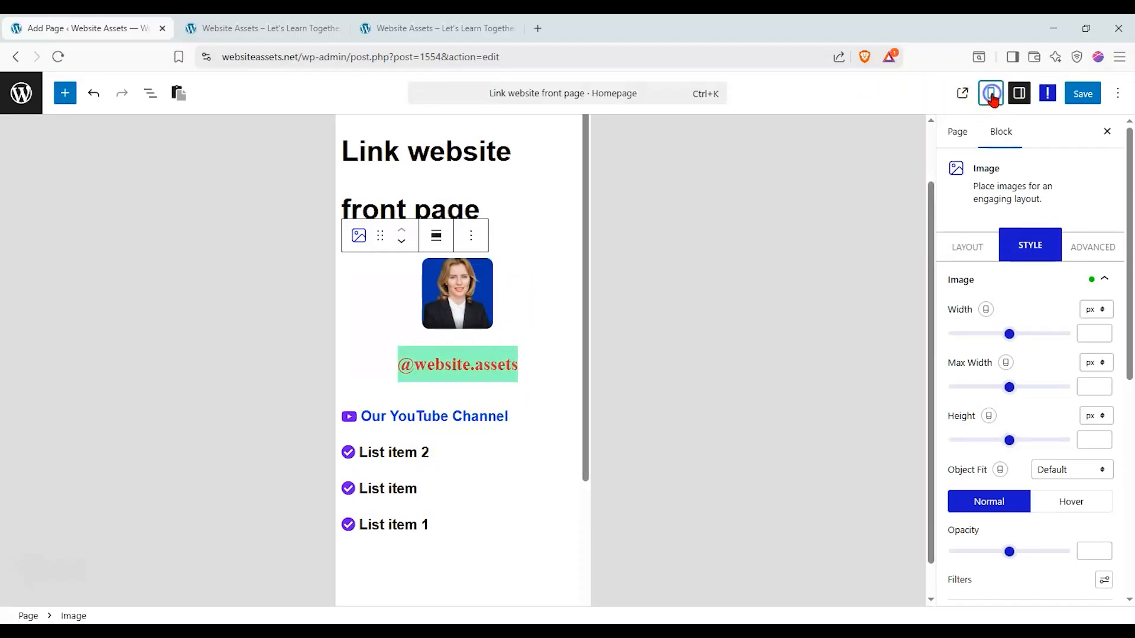
pyautogui.click(992, 94)
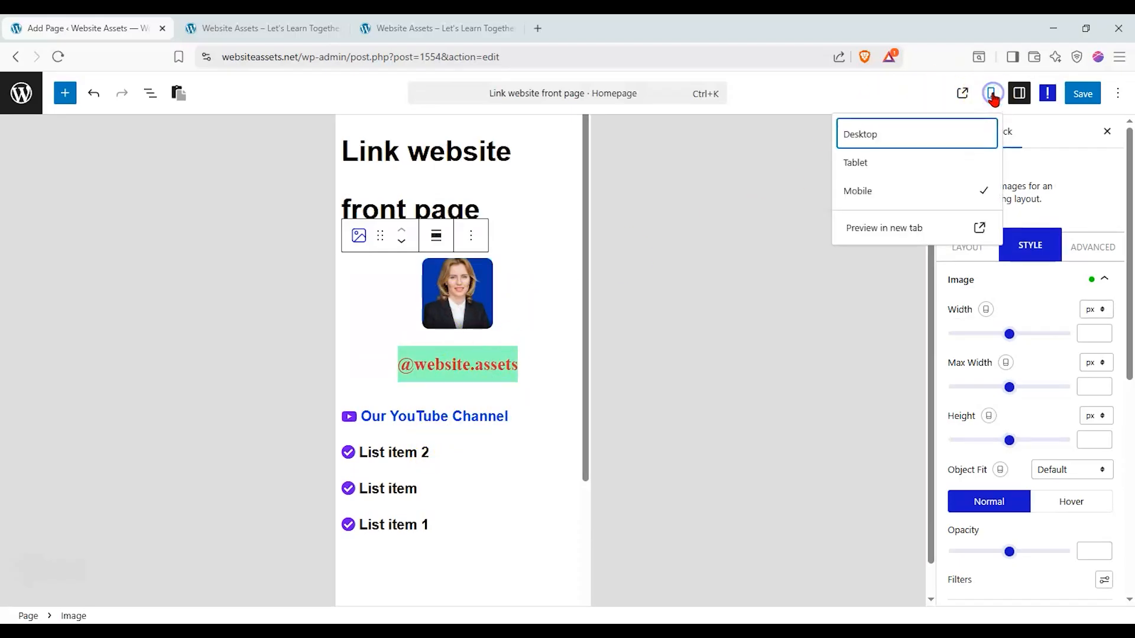
pyautogui.click(943, 140)
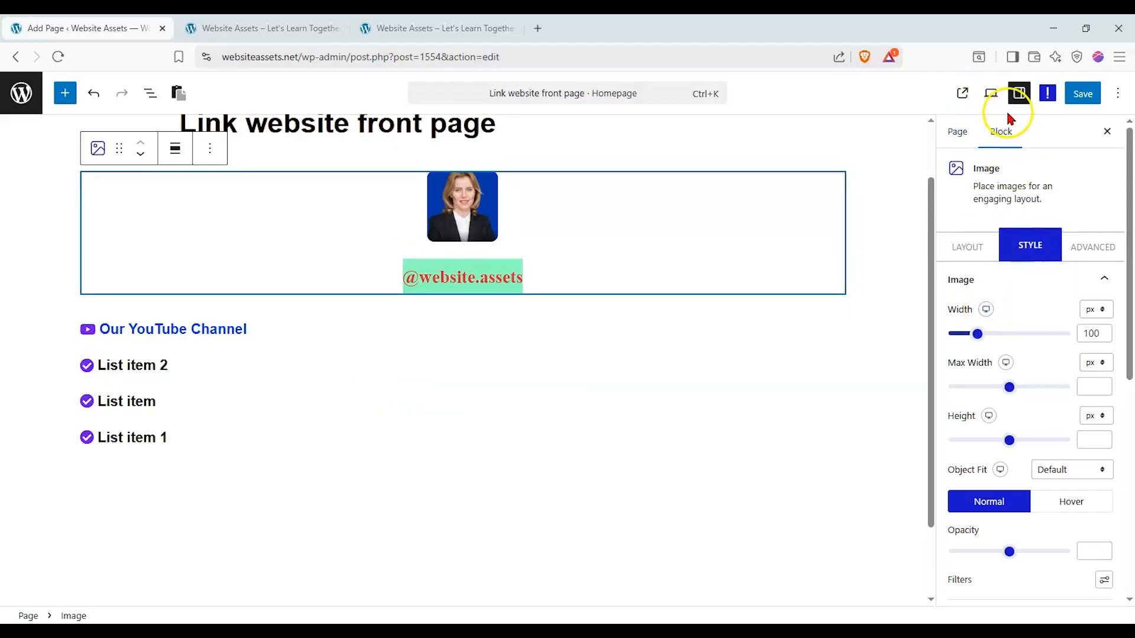
# In the Mobile view, set the profile image's width to 144 px and save the page.
pyautogui.click(991, 94)
pyautogui.click(956, 190)
pyautogui.moveTo(985, 311)
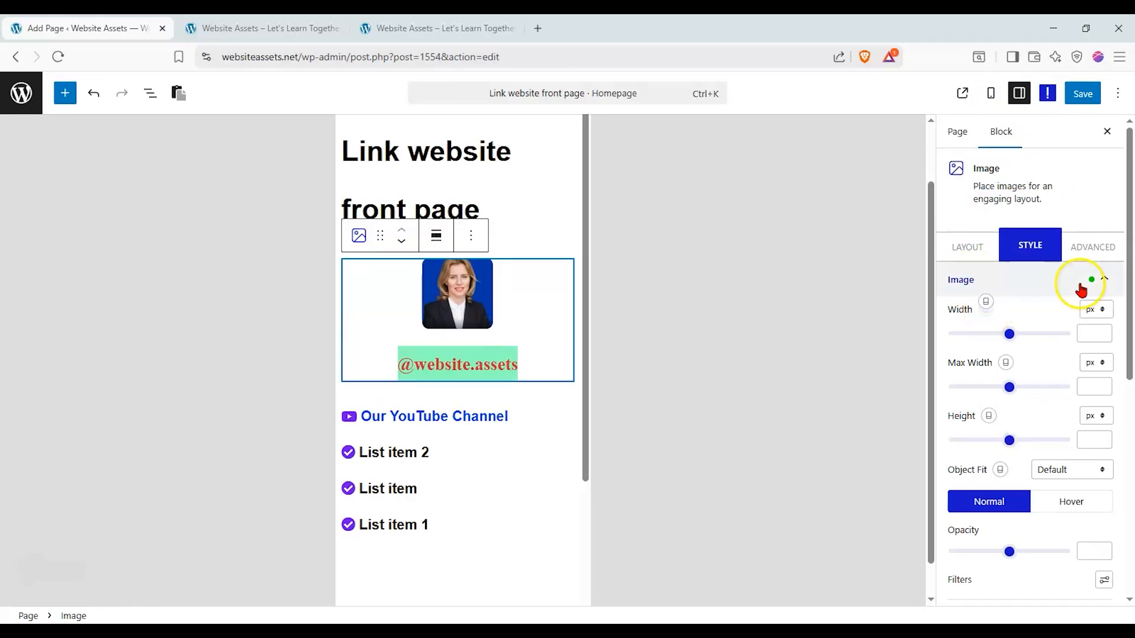
pyautogui.moveTo(1014, 339); pyautogui.dragTo(987, 340)
pyautogui.click(1084, 94)
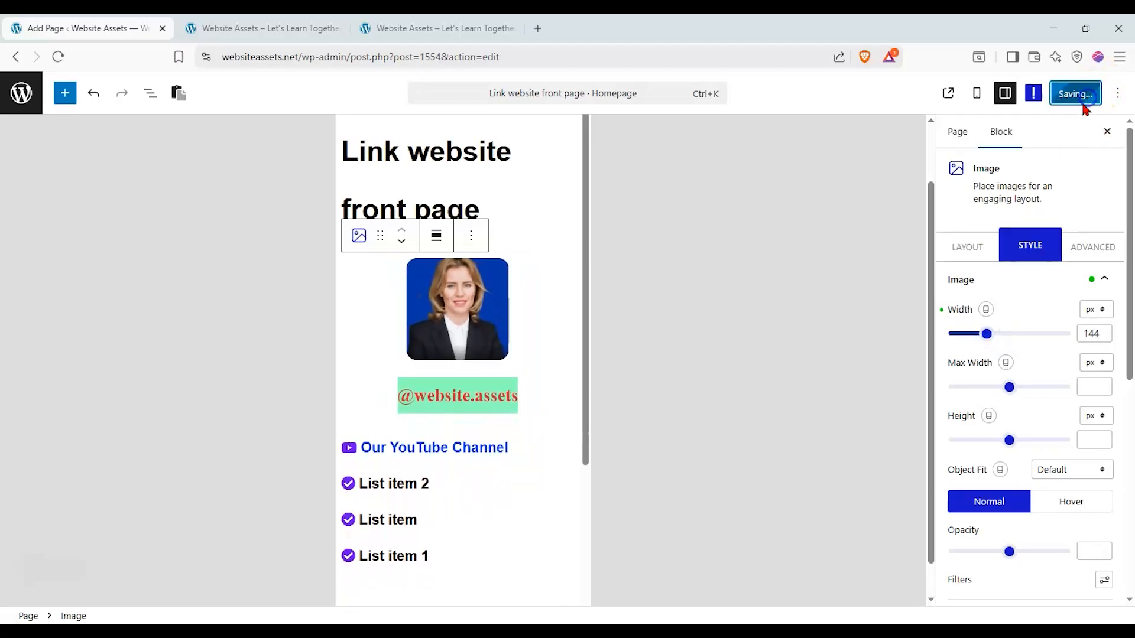
# Switch back to the Desktop view and look at the device options for the image's width.
pyautogui.click(983, 100)
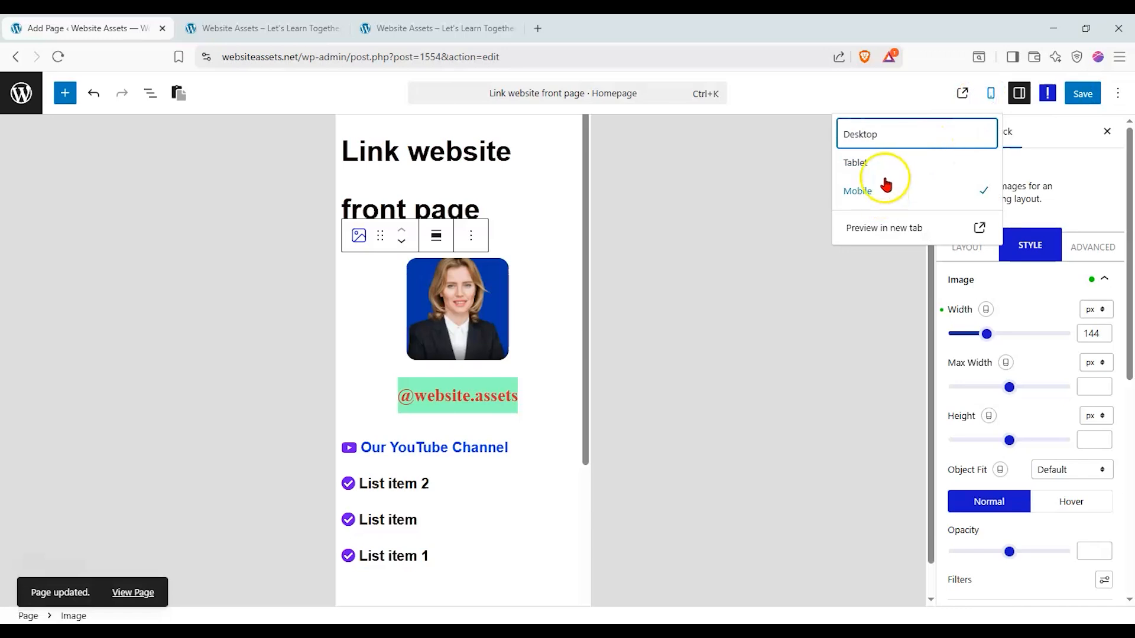
pyautogui.click(892, 138)
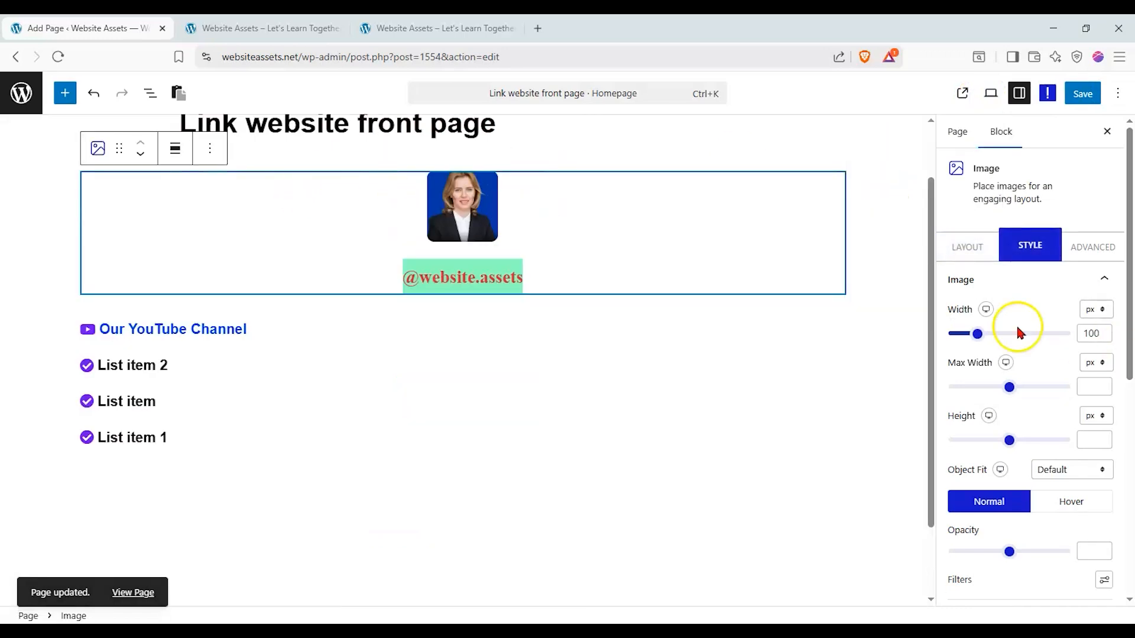
pyautogui.click(985, 311)
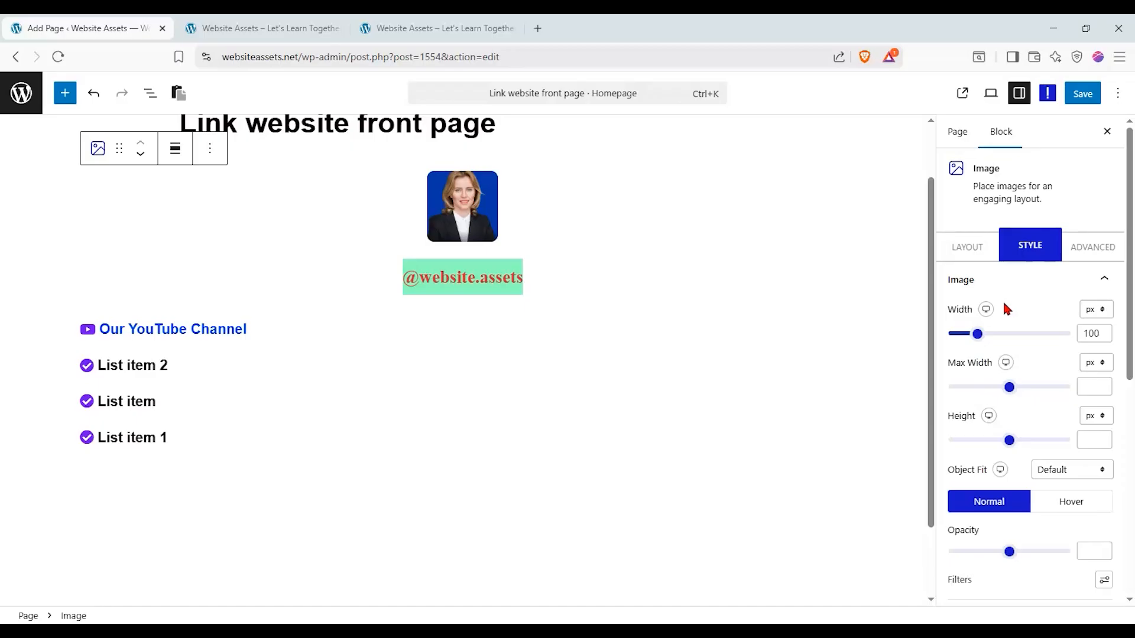
pyautogui.click(987, 309)
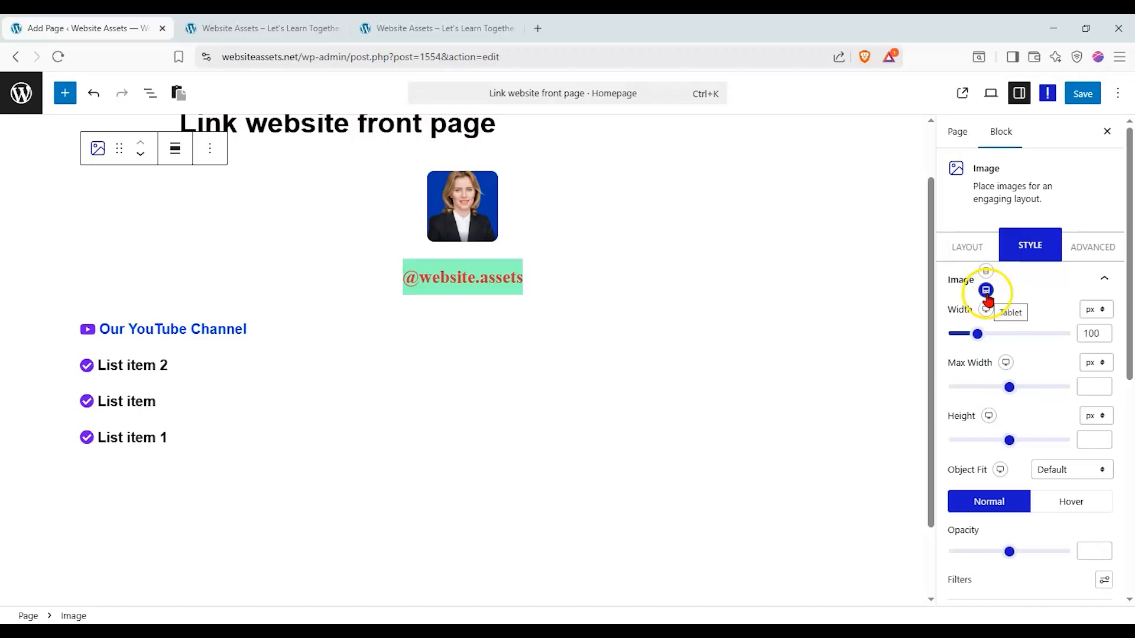
# Open the Our YouTube Channel item of the Stylish List and enable its Hint option.
pyautogui.click(249, 333)
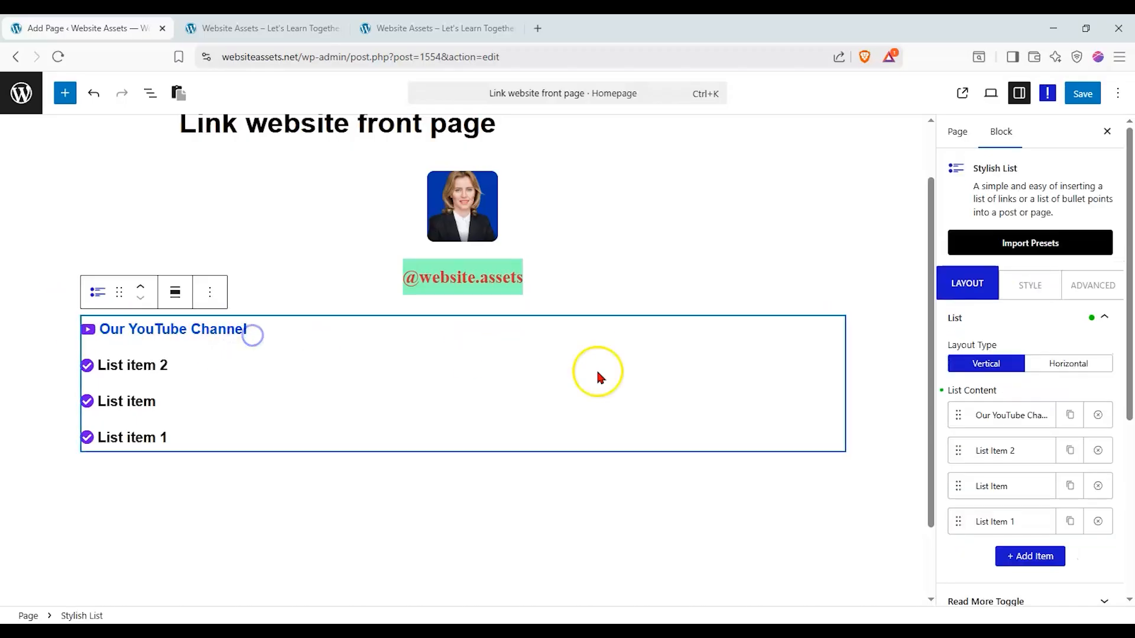
pyautogui.moveTo(954, 412)
pyautogui.mouseDown()
pyautogui.moveTo(956, 449)
pyautogui.moveTo(959, 417)
pyautogui.mouseUp()
pyautogui.click(1005, 416)
pyautogui.scroll(-5, 1014, 423)
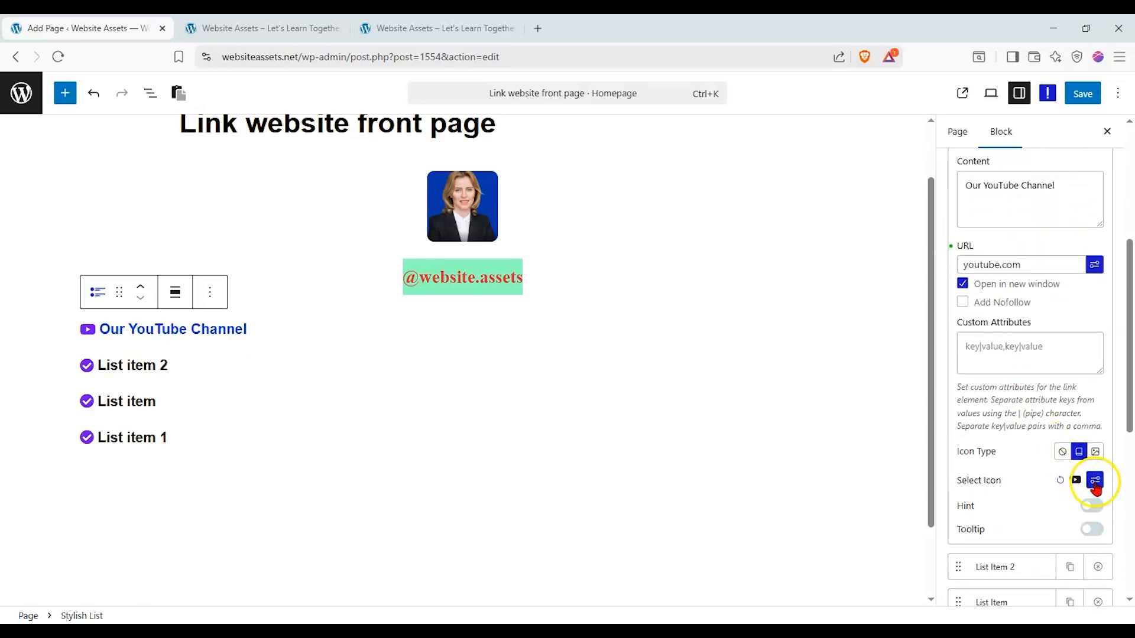
pyautogui.scroll(3, 1048, 349)
pyautogui.click(1021, 282)
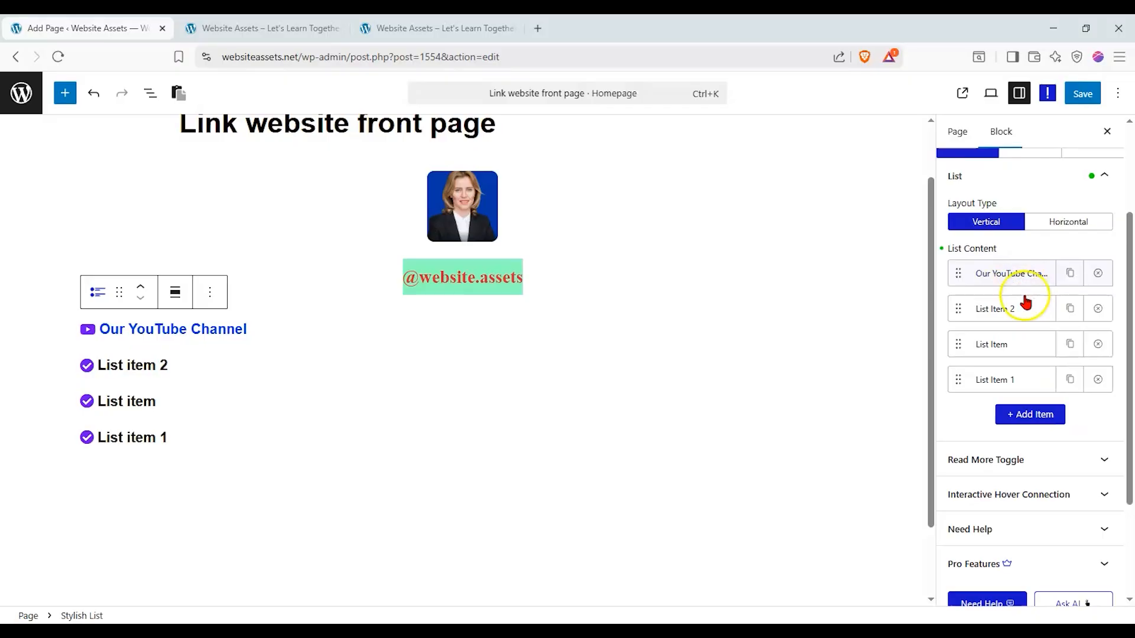
pyautogui.click(1021, 278)
pyautogui.scroll(-4, 1023, 293)
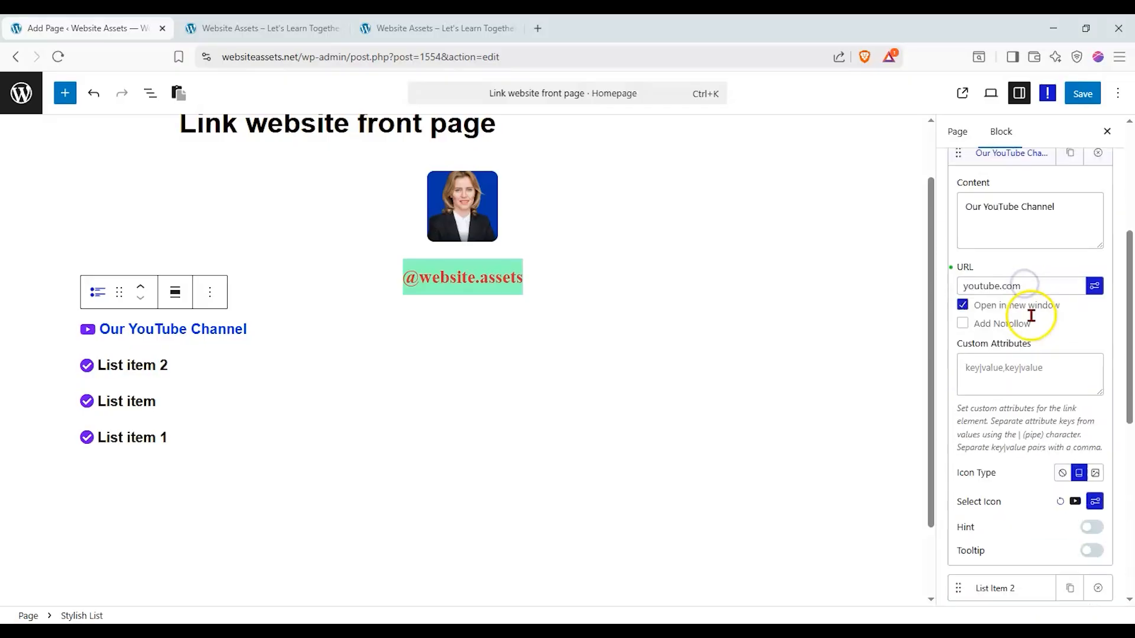
pyautogui.click(1093, 436)
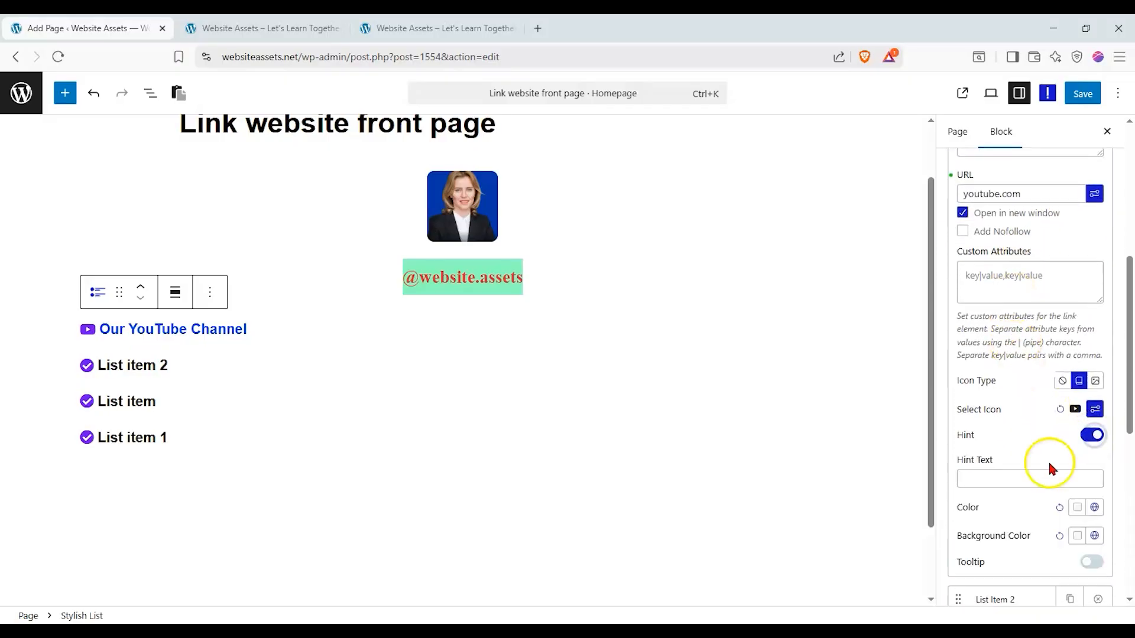
# Enter "this sends you to youtube" as the hint text of the Our YouTube Channel item.
pyautogui.click(1035, 480)
pyautogui.write('this')
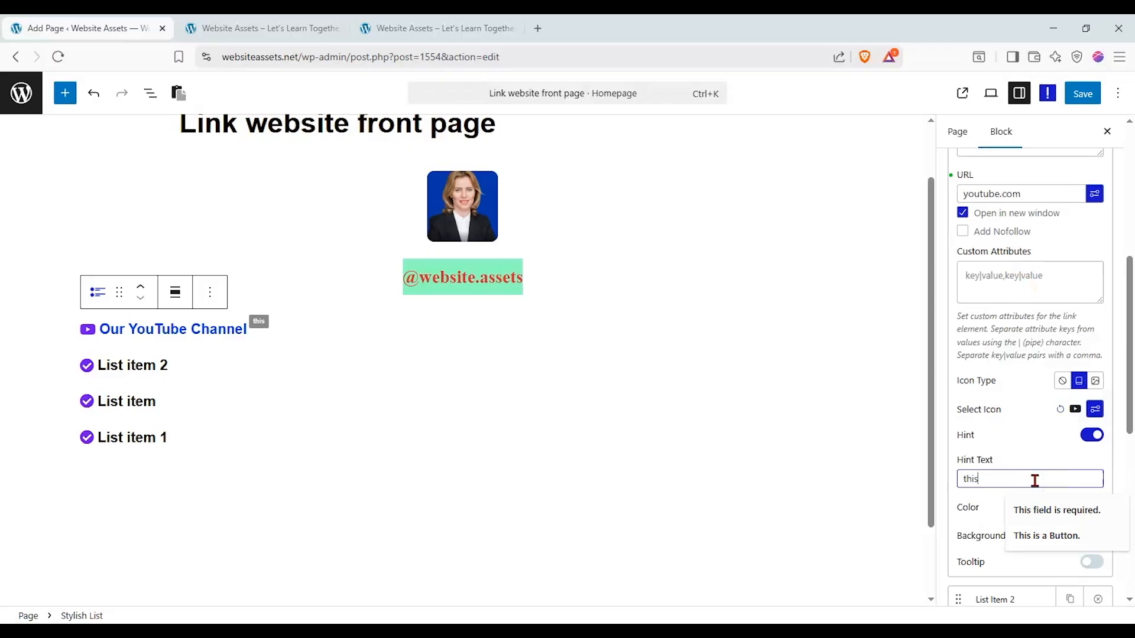
pyautogui.write(' sends you to y')
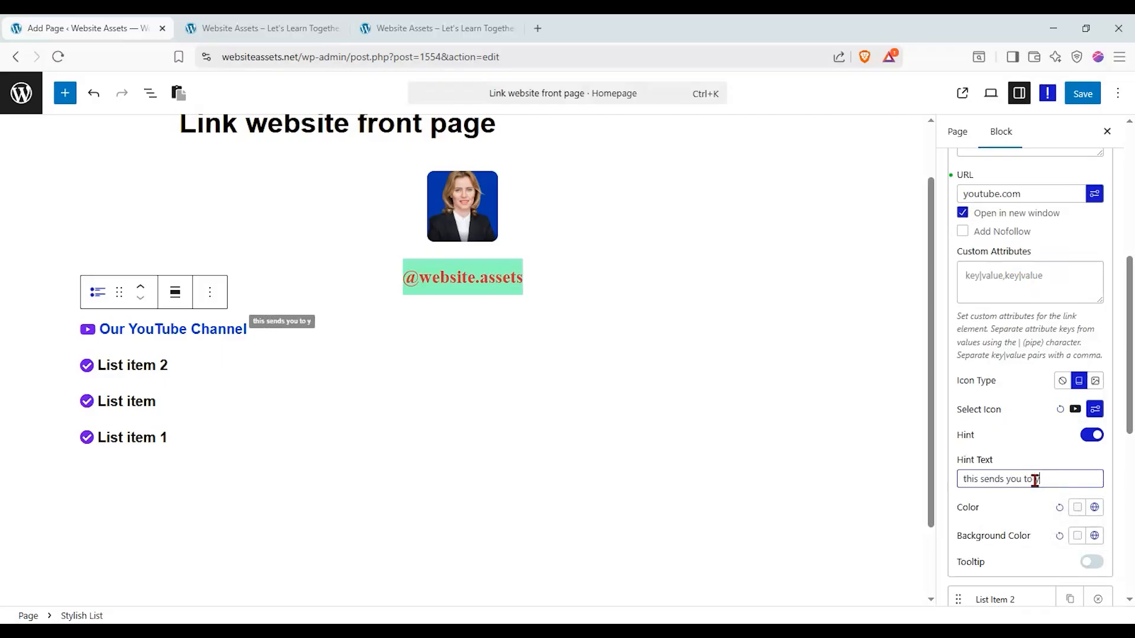
pyautogui.click(237, 463)
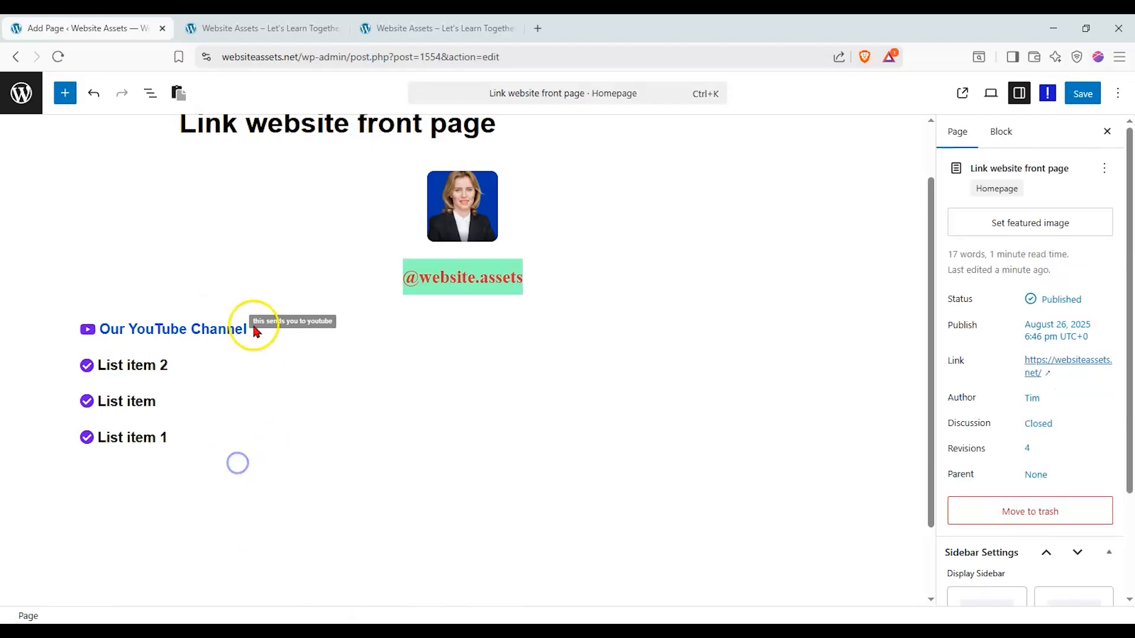
# Set the YouTube item's hint background color to red (#E72A2A) and replace its hint text with "be sure to subscribe!".
pyautogui.click(261, 322)
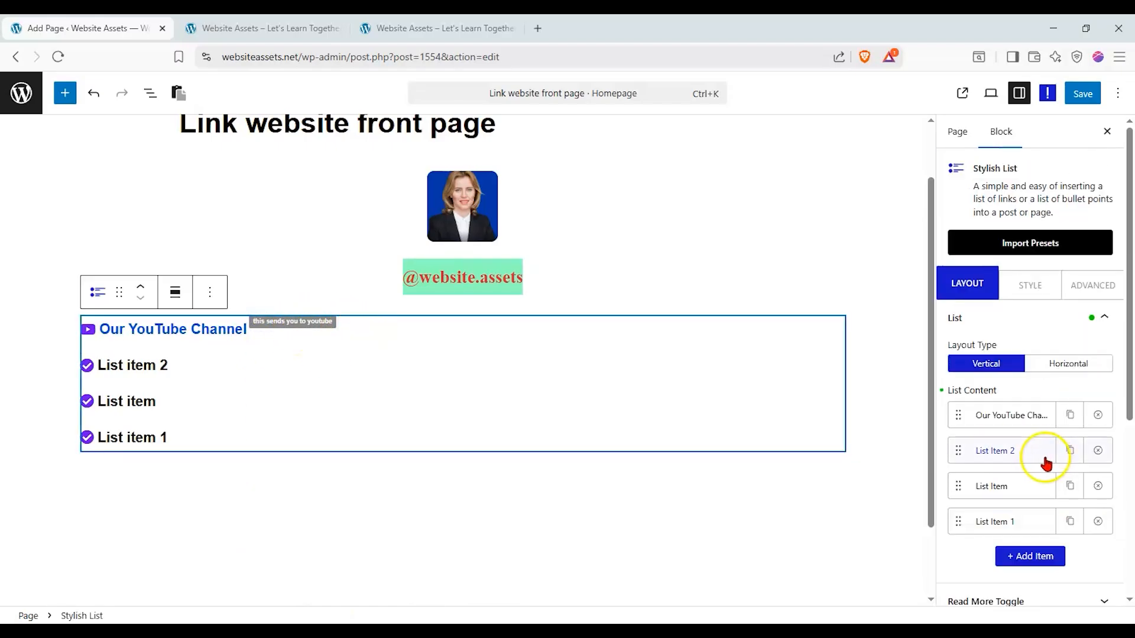
pyautogui.click(992, 416)
pyautogui.scroll(-6, 1011, 426)
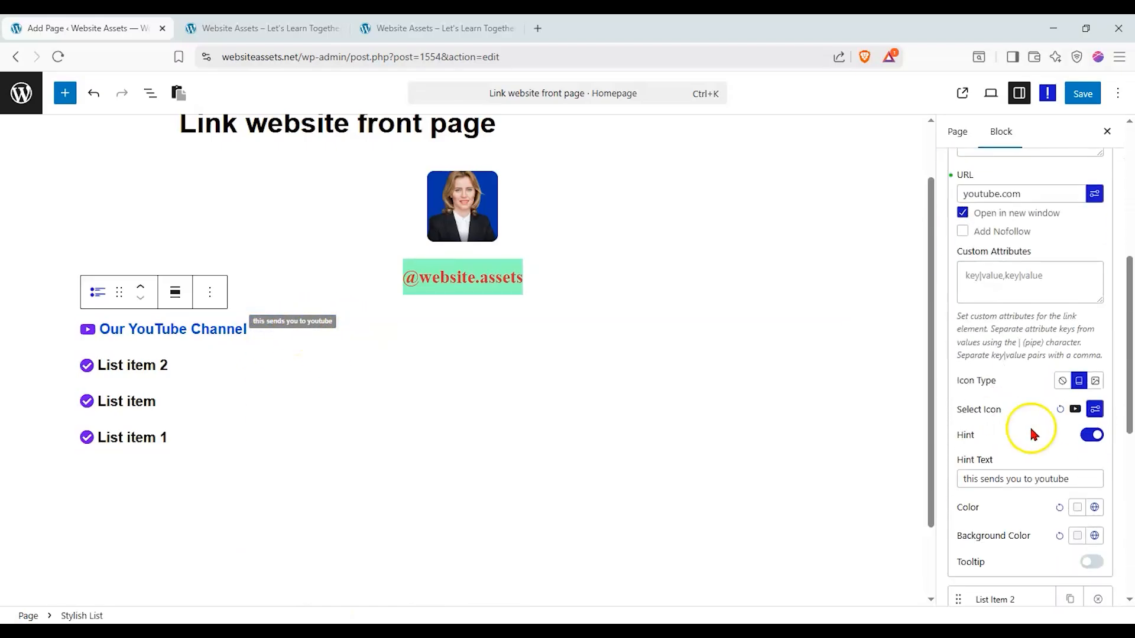
pyautogui.scroll(-1, 1056, 449)
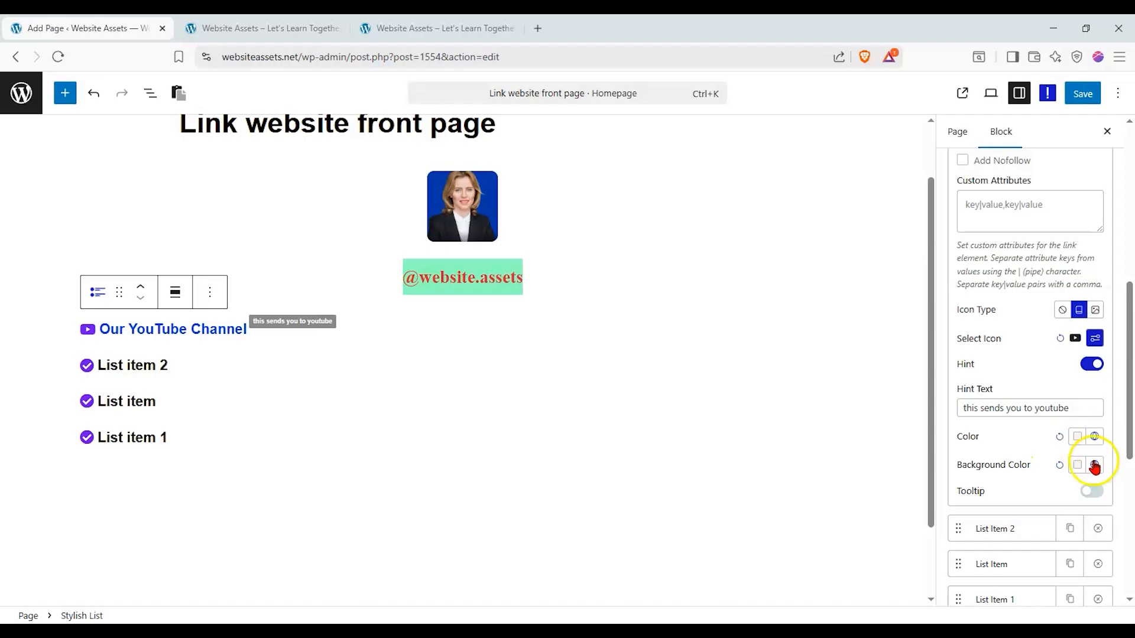
pyautogui.click(1078, 437)
pyautogui.click(1078, 436)
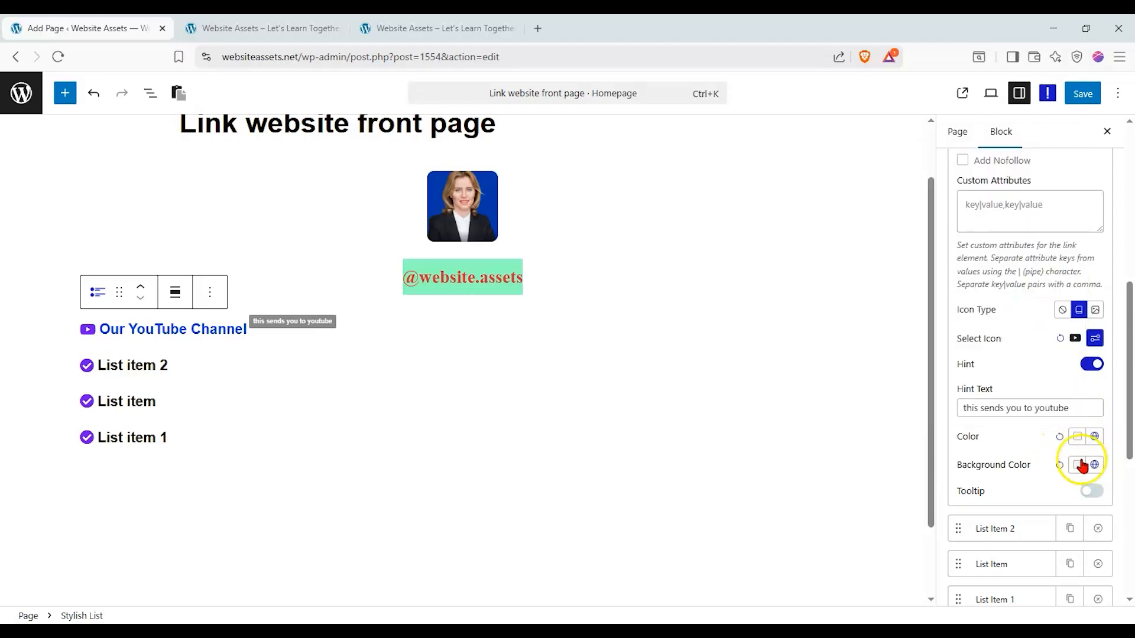
pyautogui.click(1082, 465)
pyautogui.moveTo(1048, 210); pyautogui.dragTo(1050, 173)
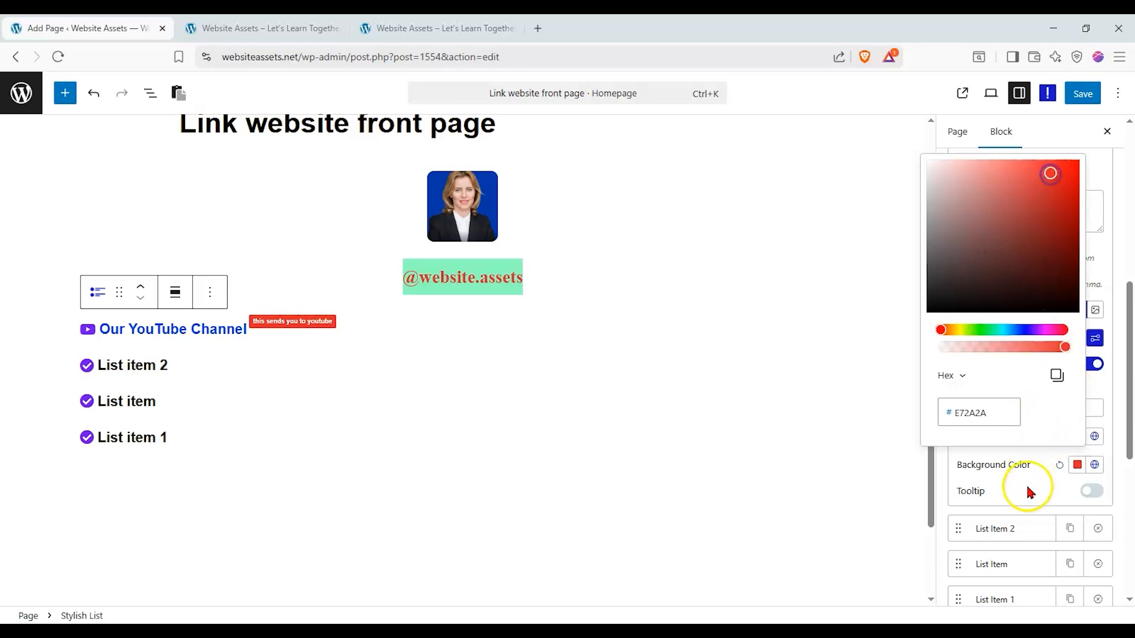
pyautogui.click(1026, 484)
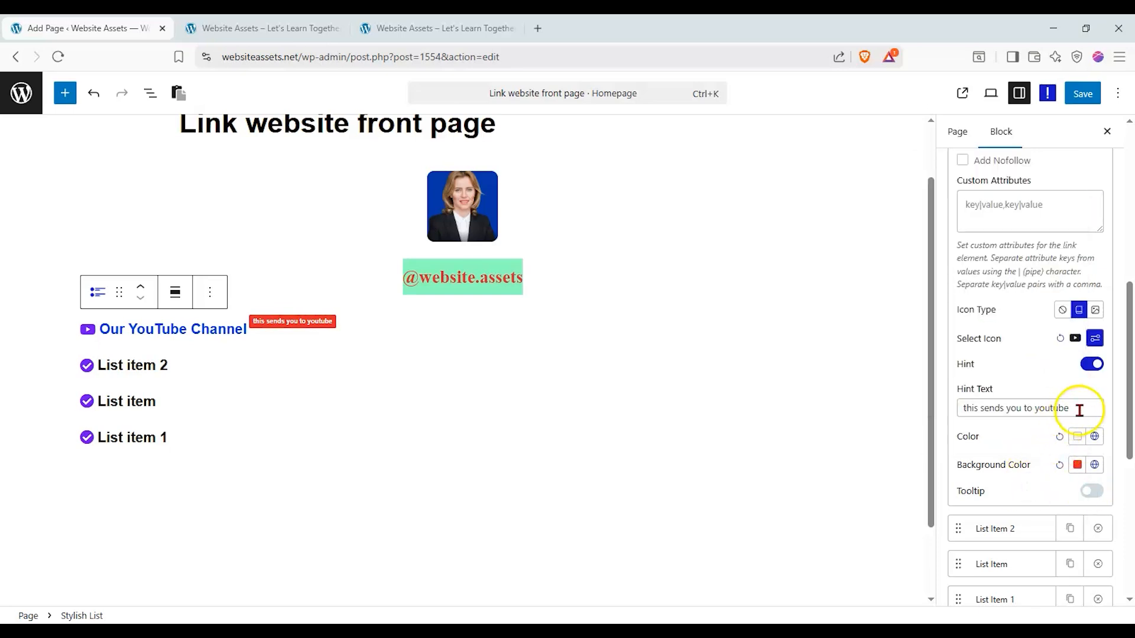
pyautogui.moveTo(1075, 406); pyautogui.dragTo(793, 401)
pyautogui.write('be sure to subscribe!')
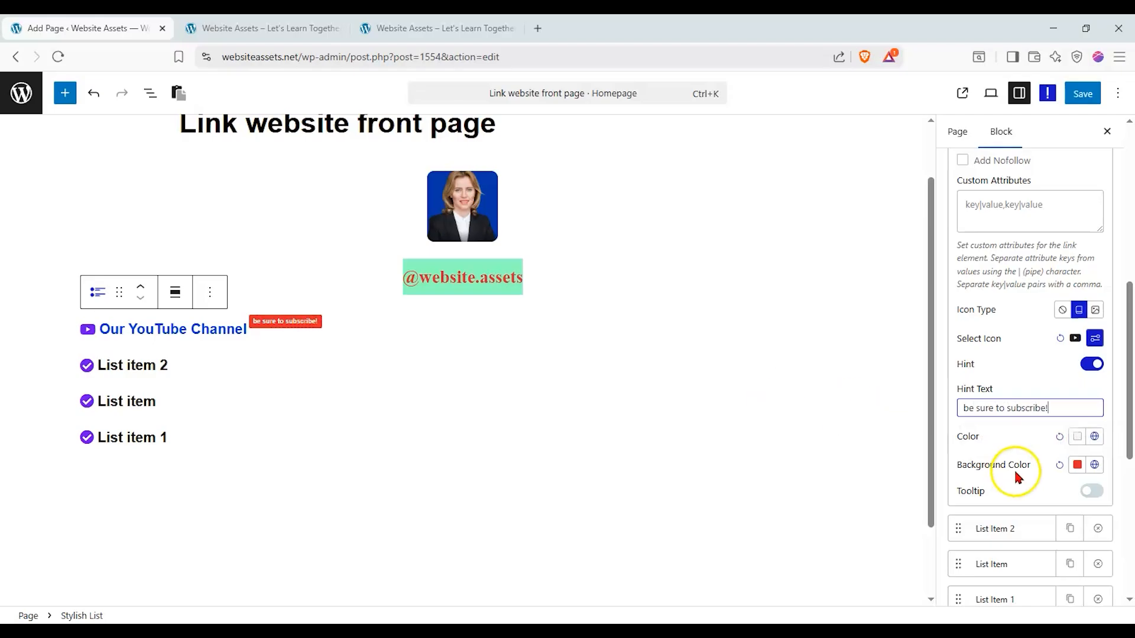
# Enable the YouTube item's text tooltip with the content "This will take you to youtube" and preview it on the link.
pyautogui.click(1092, 492)
pyautogui.scroll(-1, 1036, 443)
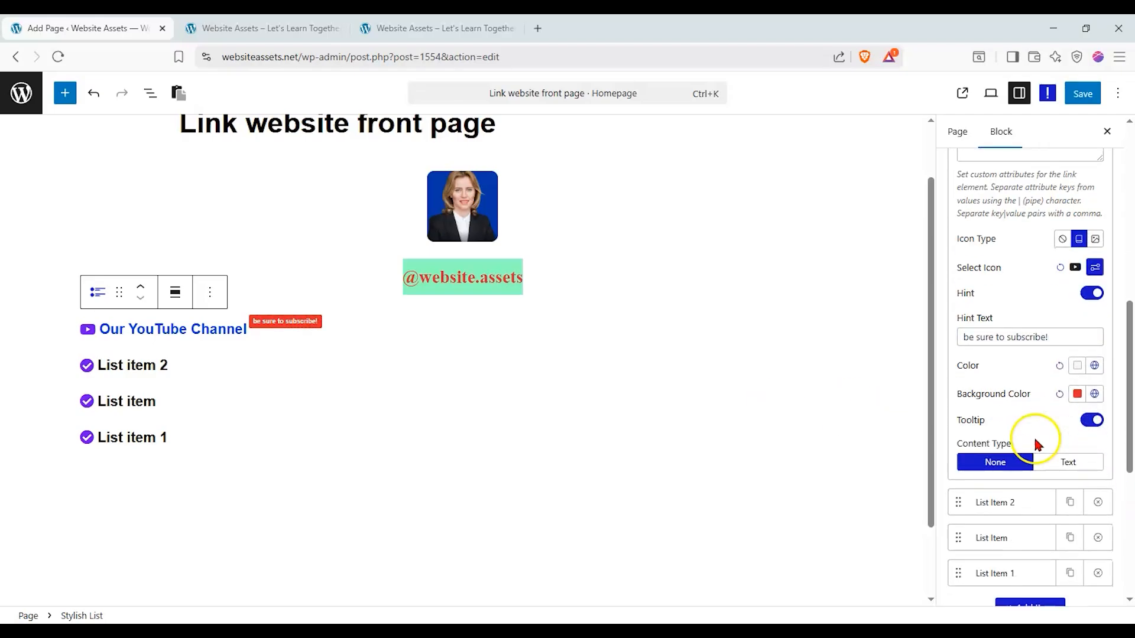
pyautogui.click(1064, 462)
pyautogui.scroll(-2, 1034, 380)
pyautogui.click(1037, 377)
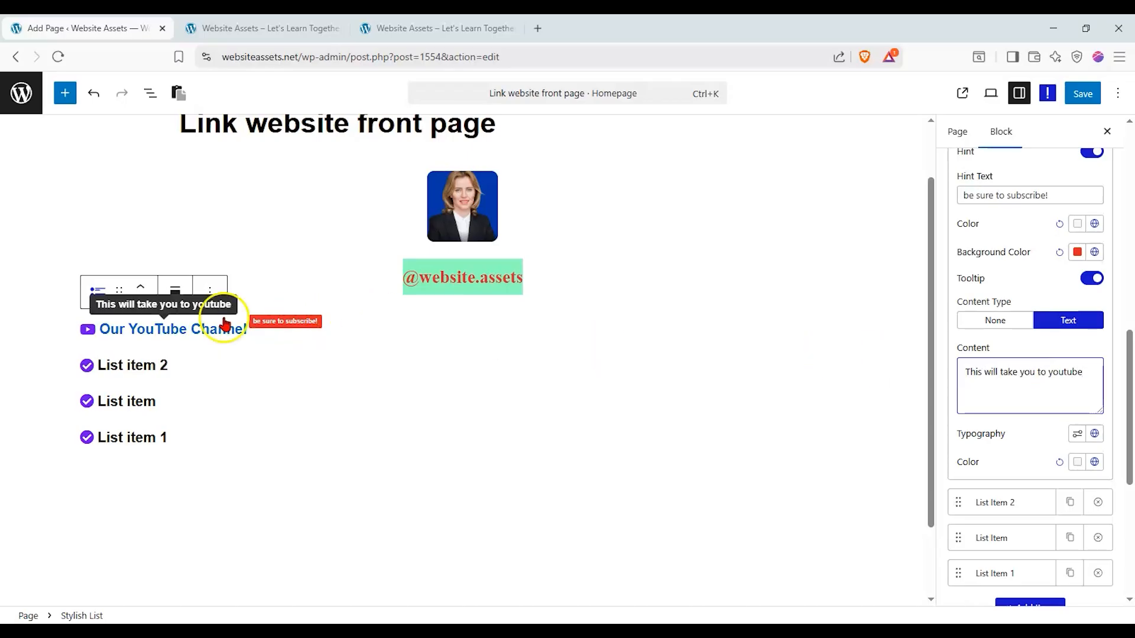
pyautogui.moveTo(217, 331)
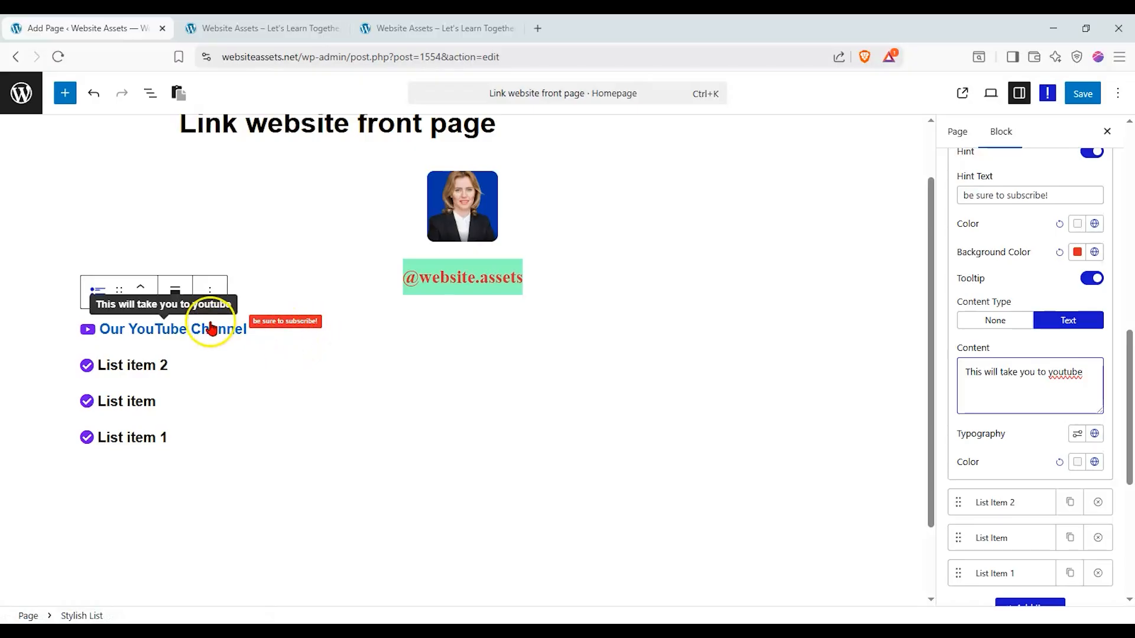
# Try red (#EA3E3E) as the tooltip's text color, preview it on the link, and change it to white (#FFFFFF).
pyautogui.click(1078, 467)
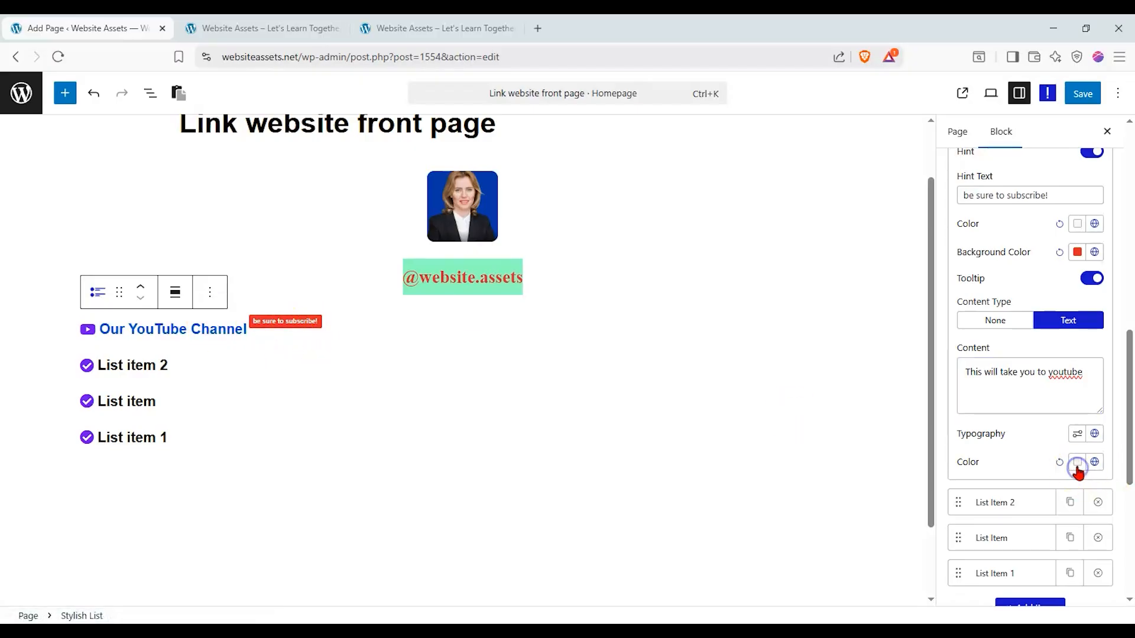
pyautogui.click(1038, 170)
pyautogui.moveTo(181, 336)
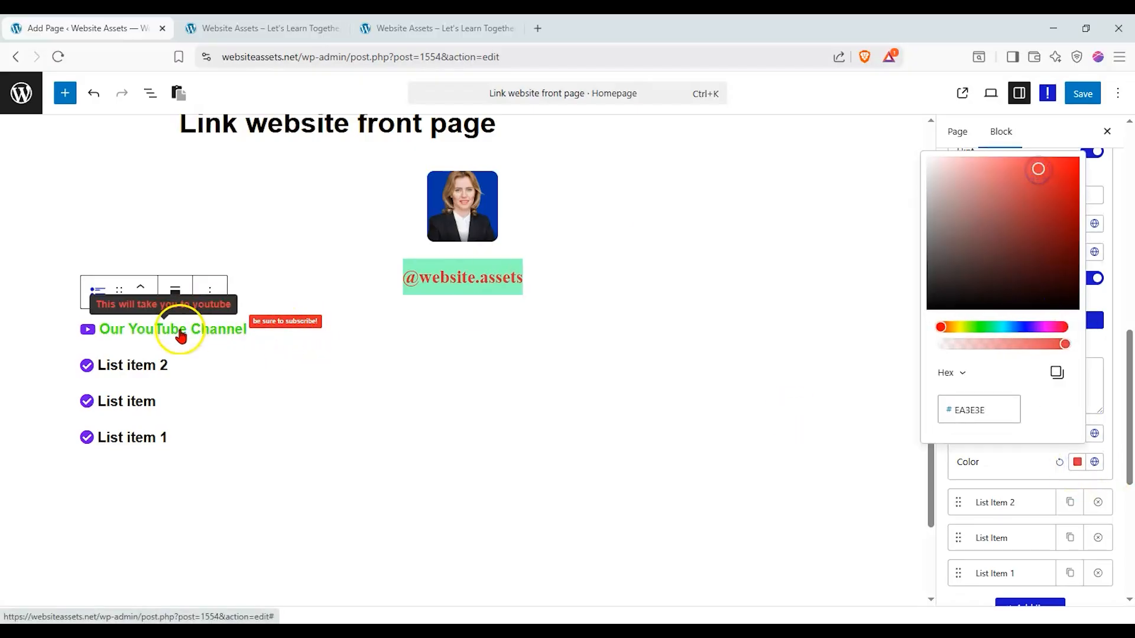
pyautogui.moveTo(999, 290); pyautogui.dragTo(1098, 227)
pyautogui.moveTo(1055, 184); pyautogui.dragTo(874, 147)
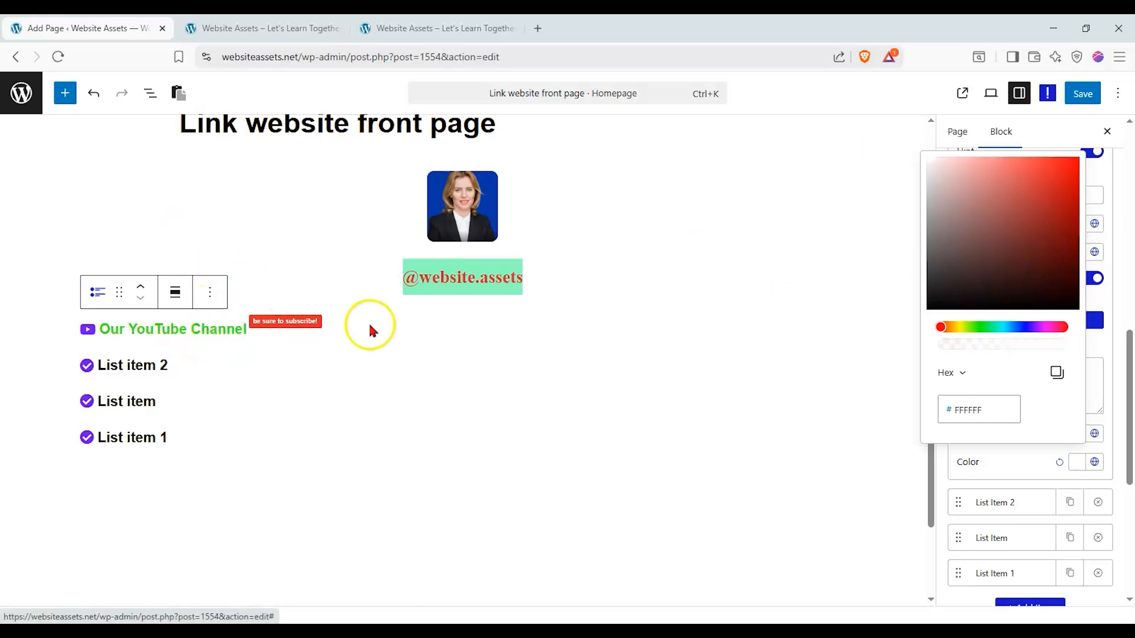
pyautogui.click(1036, 465)
# Try Helvetica as the tooltip's font family and change it to Times New Roman.
pyautogui.click(1077, 435)
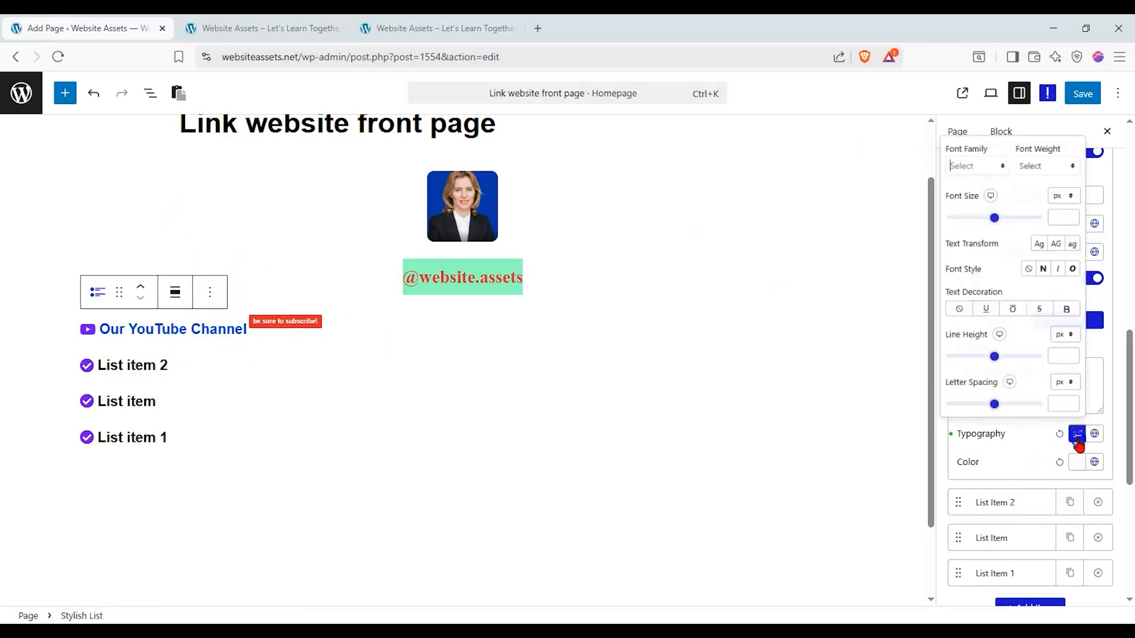
pyautogui.click(981, 136)
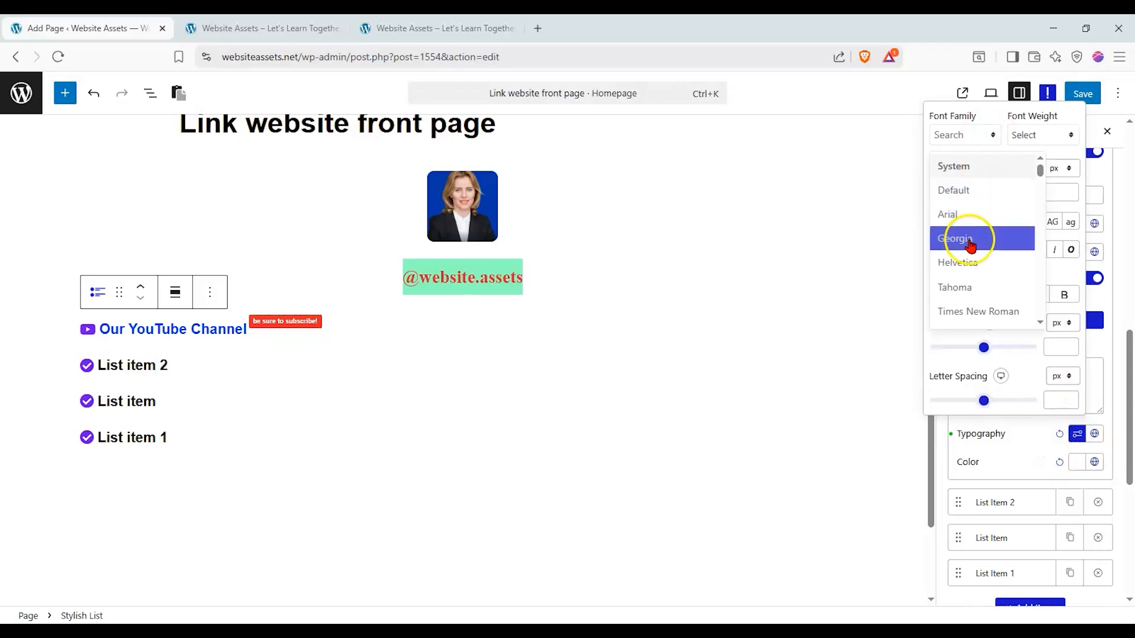
pyautogui.click(977, 263)
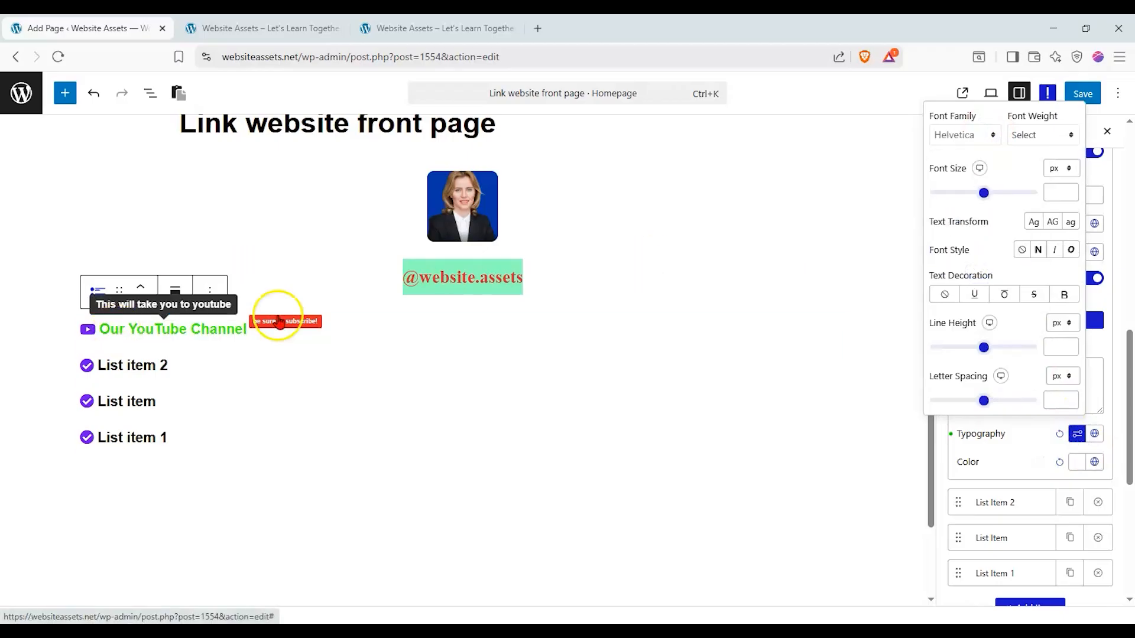
pyautogui.click(982, 135)
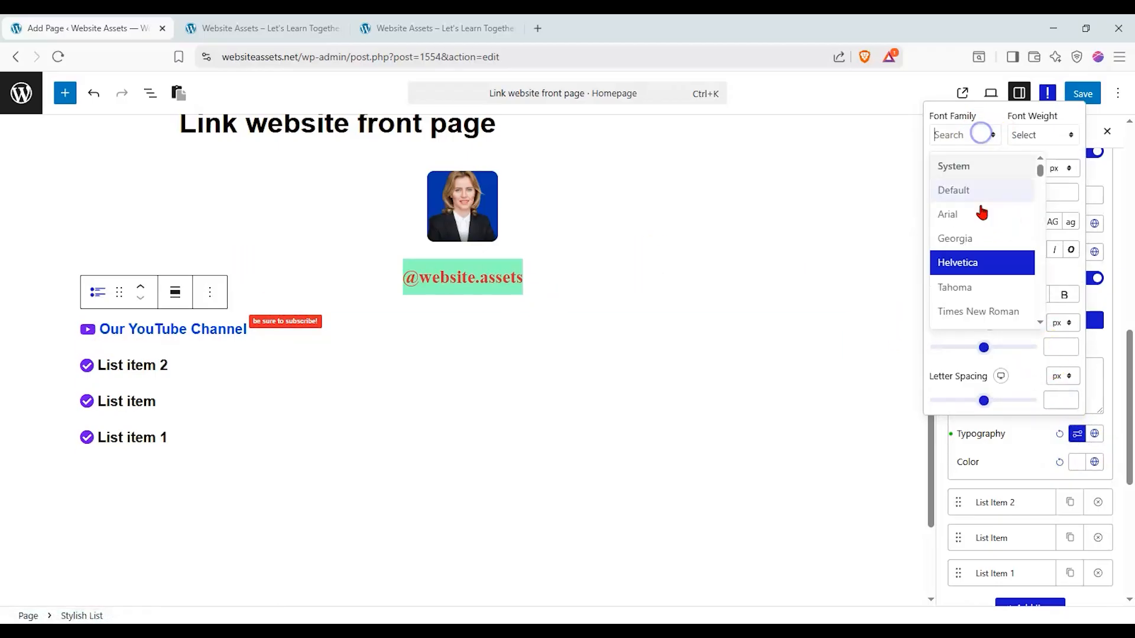
pyautogui.click(981, 308)
pyautogui.click(999, 467)
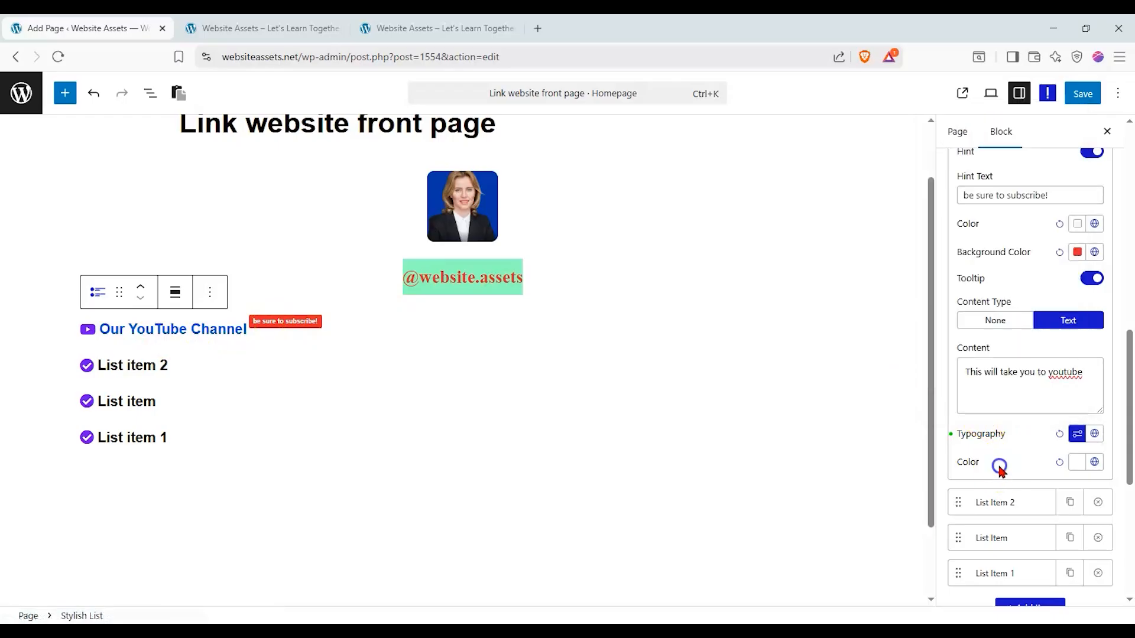
pyautogui.click(1035, 441)
# In the Stylish List's style settings, try global colors for the icons and set the normal icon color to the Nexter global red.
pyautogui.scroll(-2, 1036, 445)
pyautogui.scroll(3, 1029, 434)
pyautogui.scroll(10, 1001, 304)
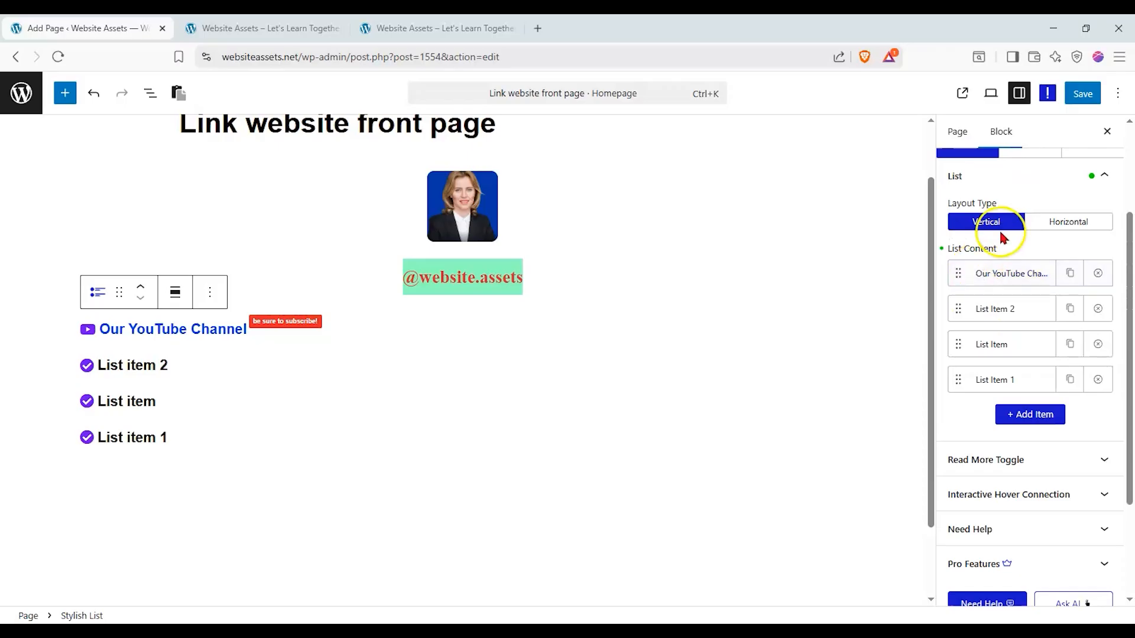
pyautogui.scroll(3, 1005, 260)
pyautogui.click(1019, 282)
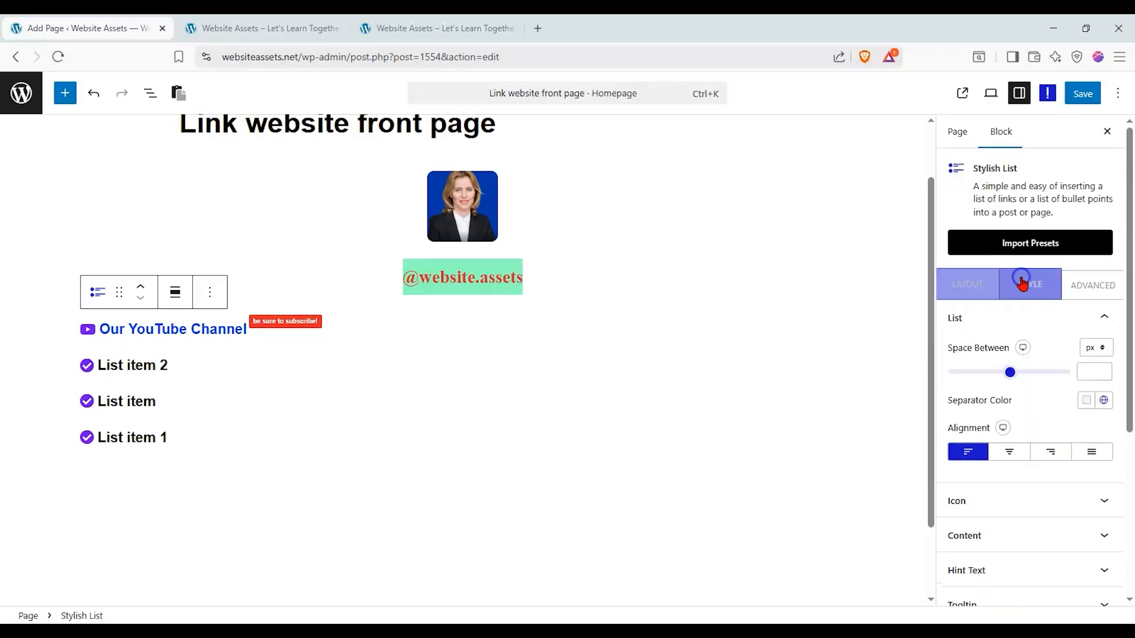
pyautogui.click(1018, 500)
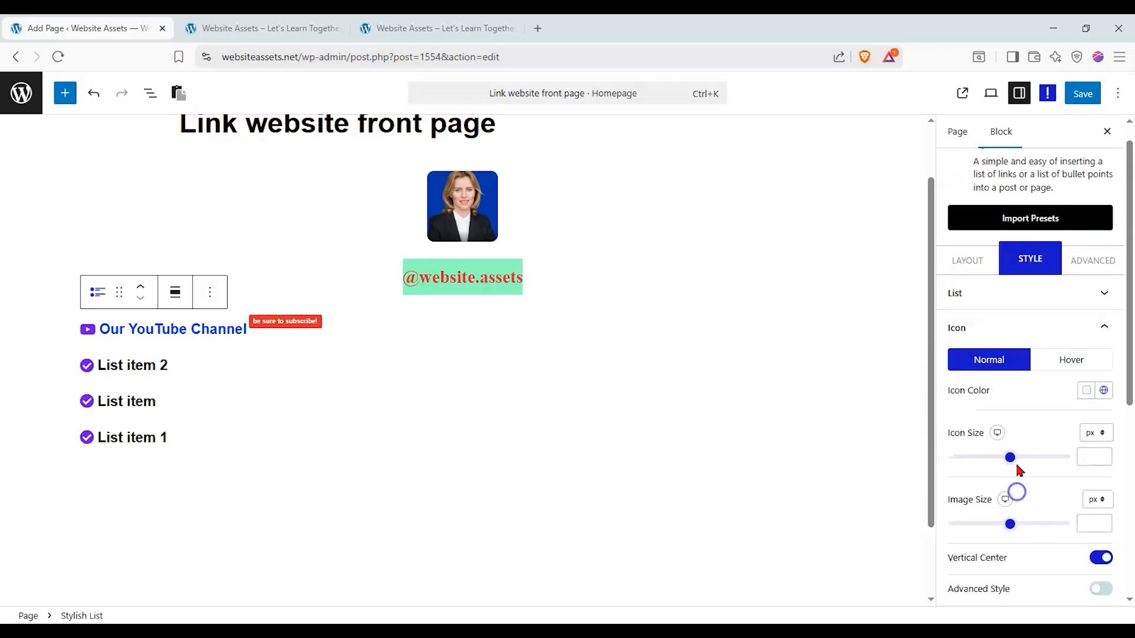
pyautogui.click(1109, 391)
pyautogui.click(967, 203)
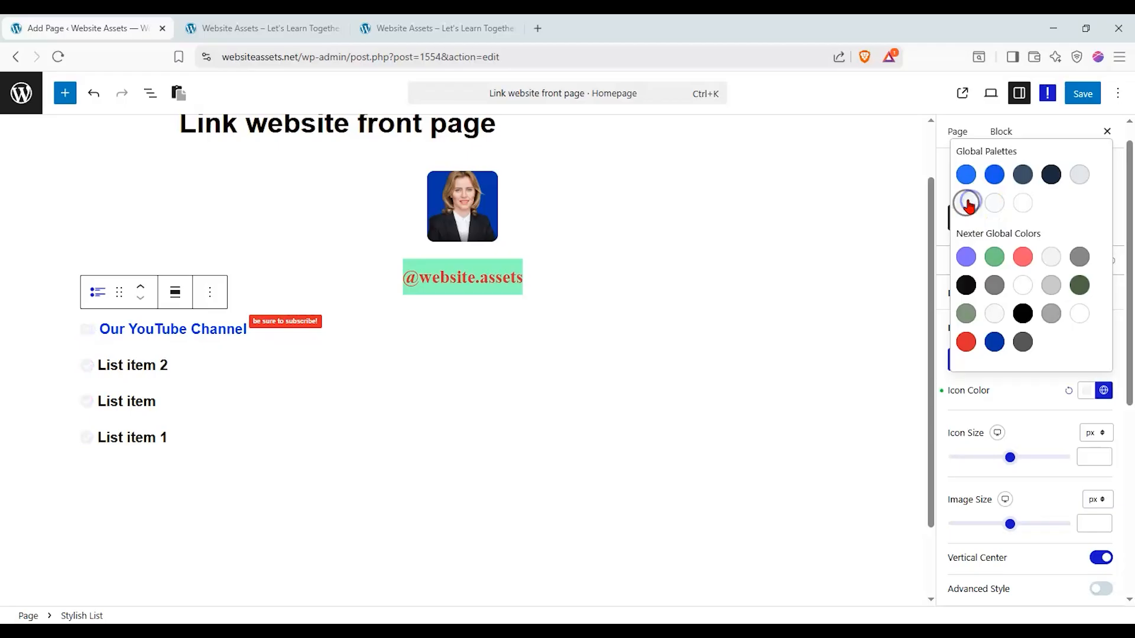
pyautogui.click(966, 285)
pyautogui.click(966, 342)
pyautogui.click(991, 348)
pyautogui.click(1015, 395)
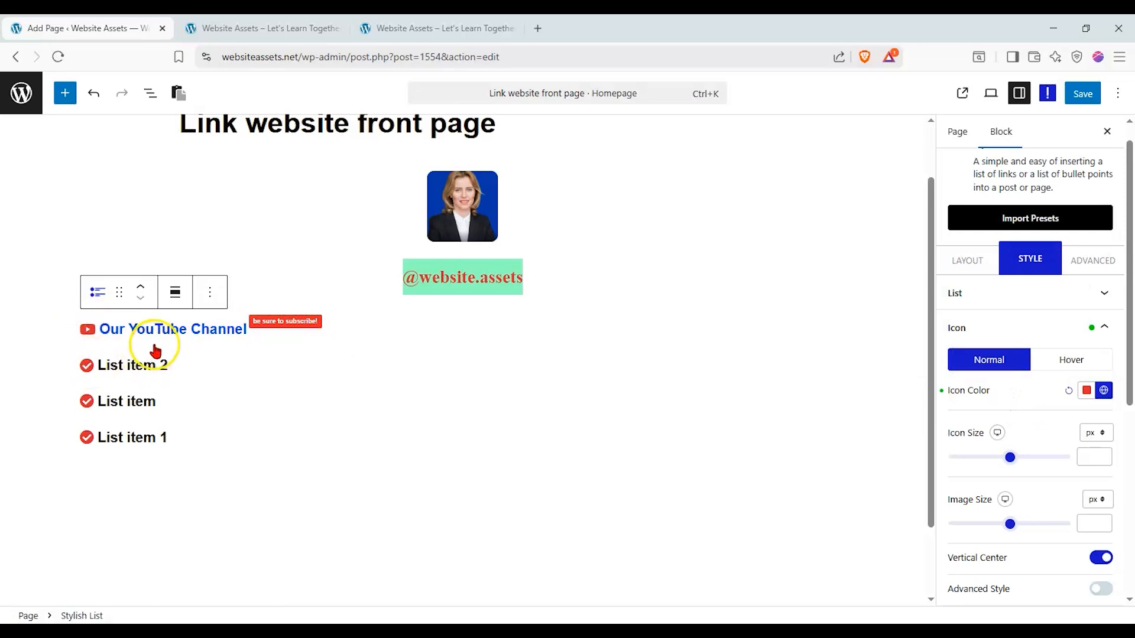
# Enable the Read More Toggle for the Stylish List and try expanding and collapsing its hidden items.
pyautogui.click(1041, 320)
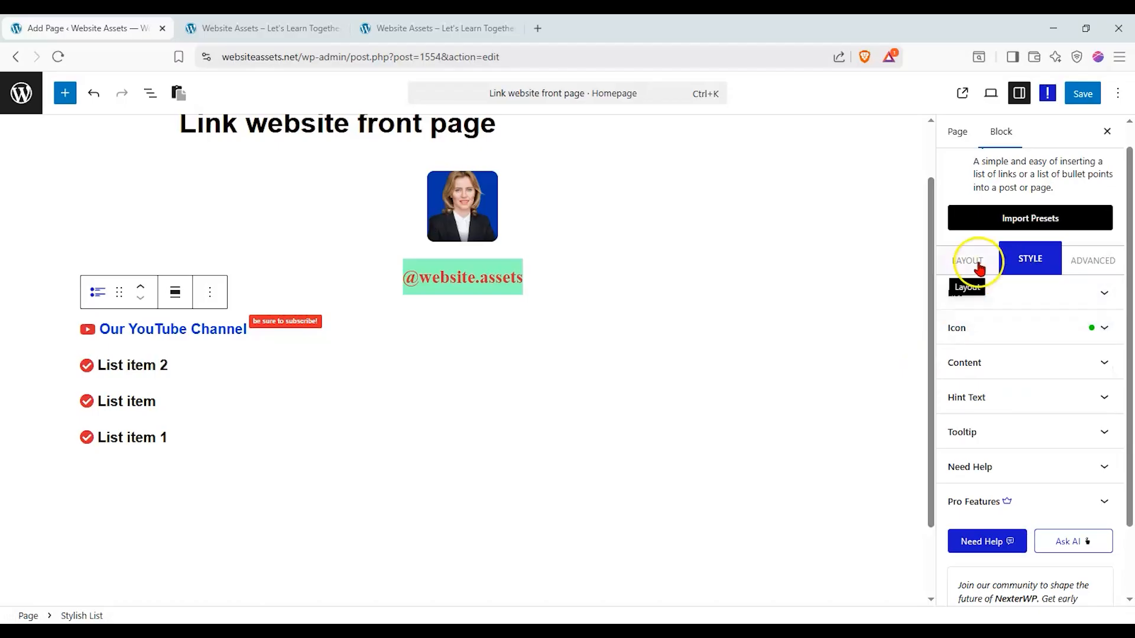
pyautogui.click(985, 293)
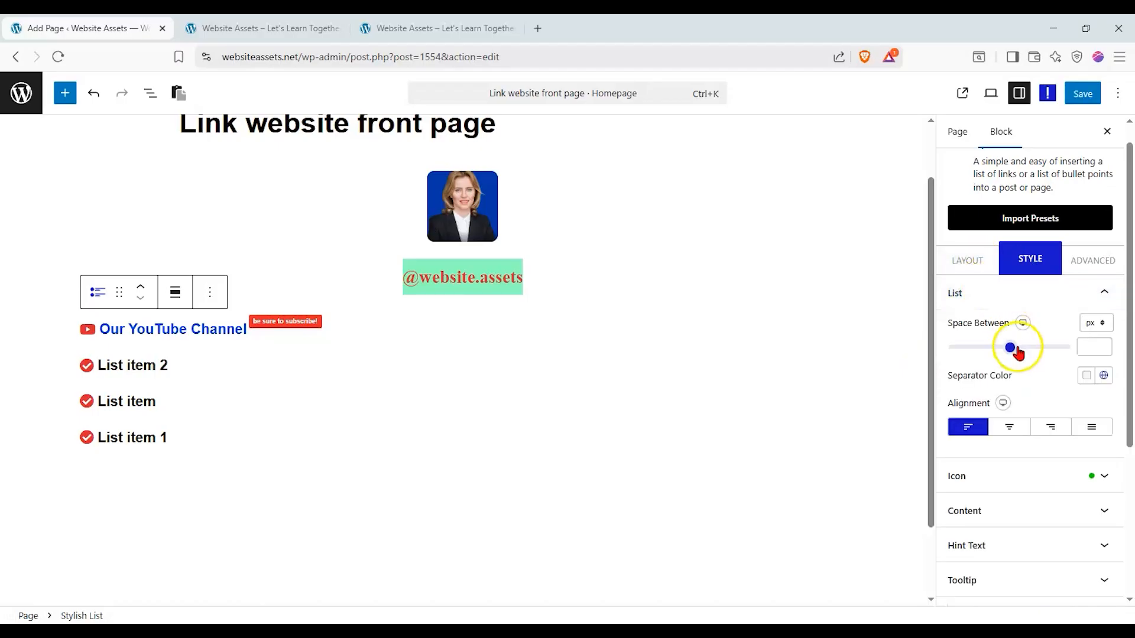
pyautogui.click(972, 260)
pyautogui.scroll(-1, 1001, 393)
pyautogui.click(1047, 510)
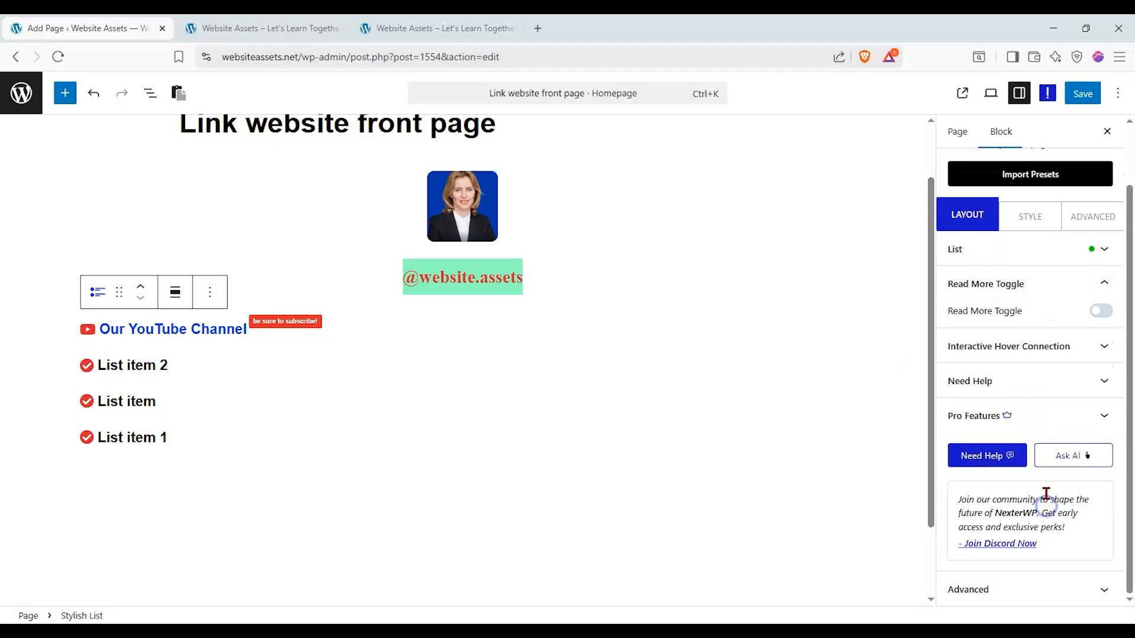
pyautogui.click(1104, 313)
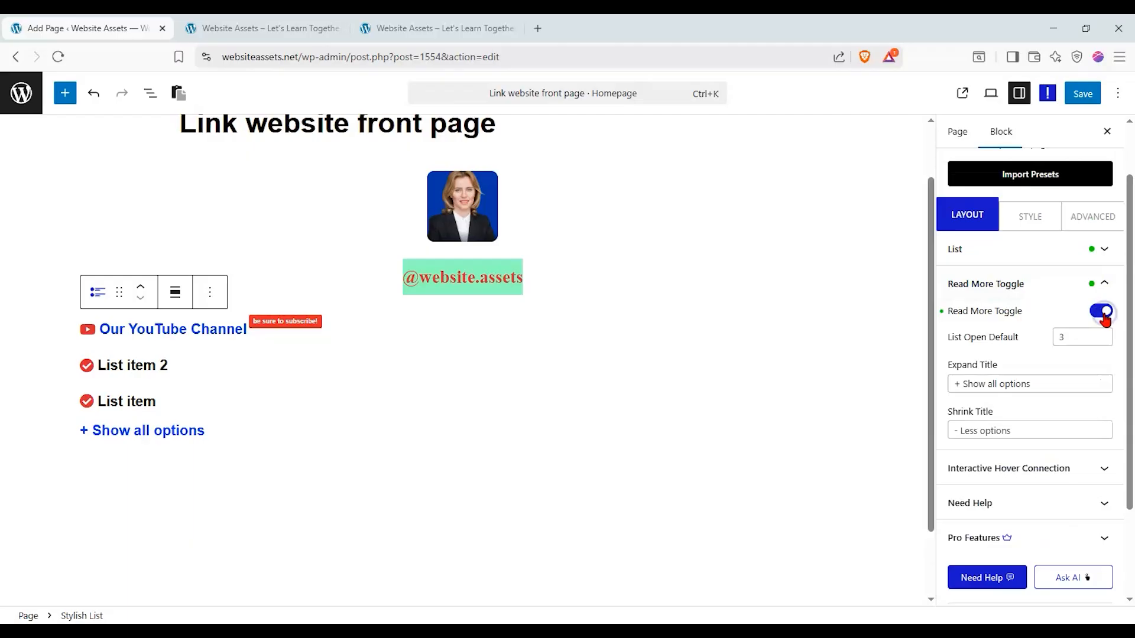
pyautogui.click(113, 431)
pyautogui.click(88, 475)
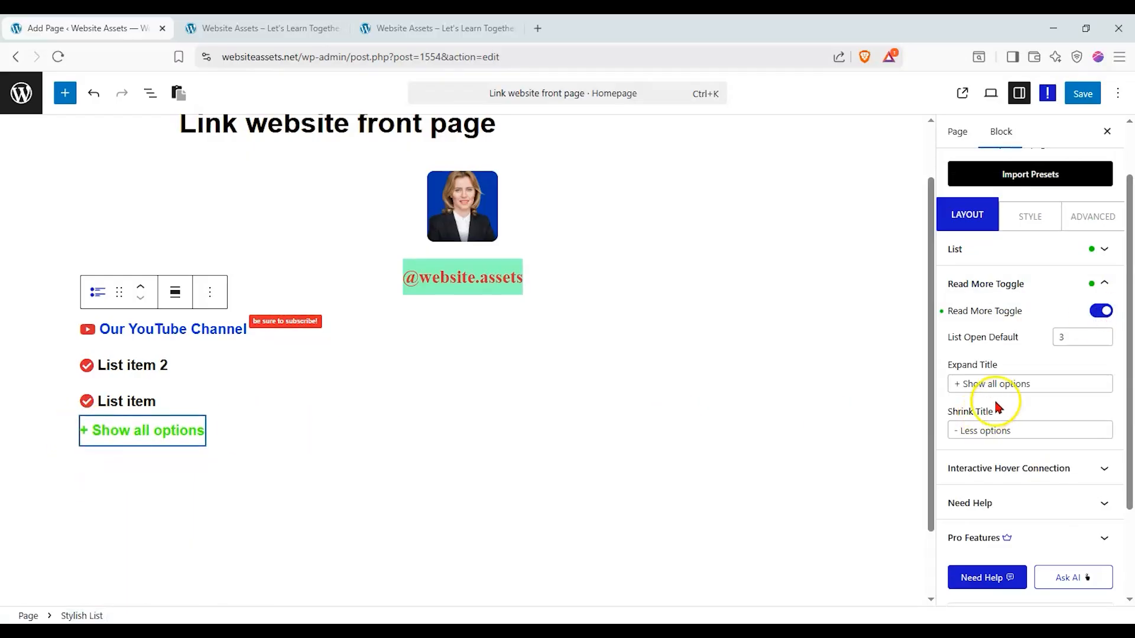
# Try the read-more list with 2 items open by default, and switch the Read More Toggle off.
pyautogui.moveTo(1095, 341); pyautogui.dragTo(1052, 346)
pyautogui.write('2')
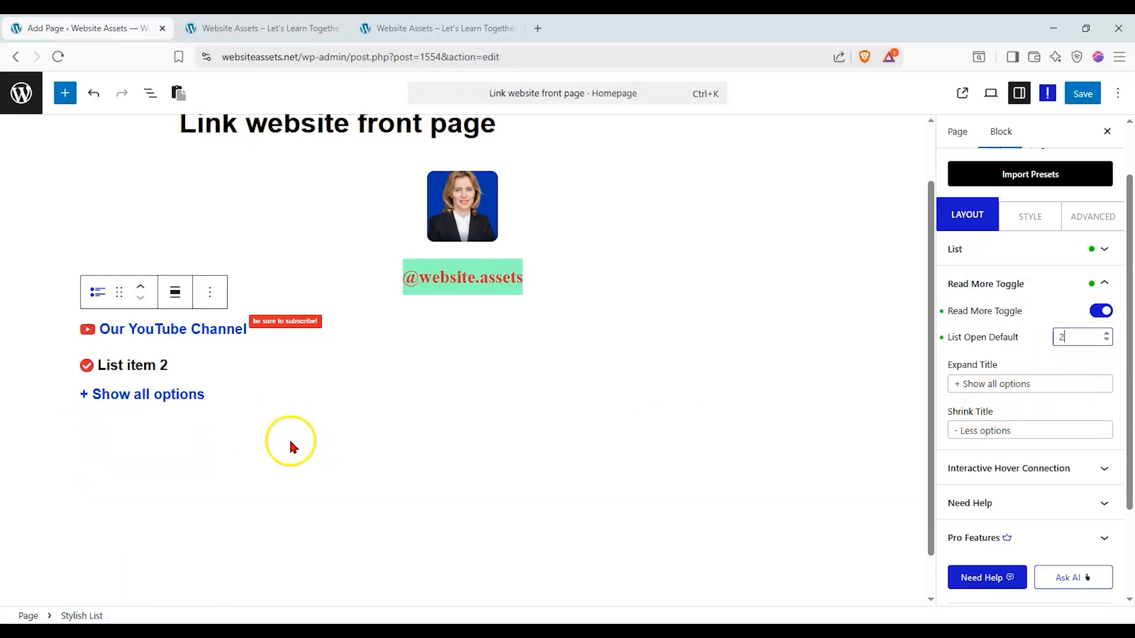
pyautogui.click(94, 400)
pyautogui.click(89, 474)
pyautogui.click(1101, 311)
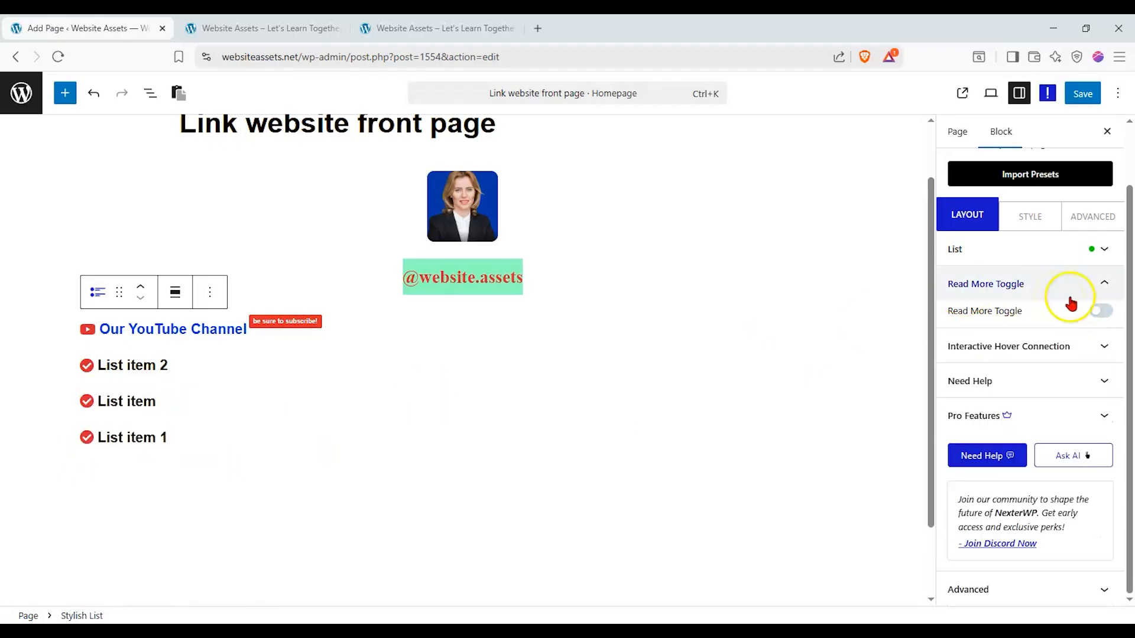
# Try the Interactive Links and Hover Inverse options of the hover connection, and switch both off.
pyautogui.click(1091, 344)
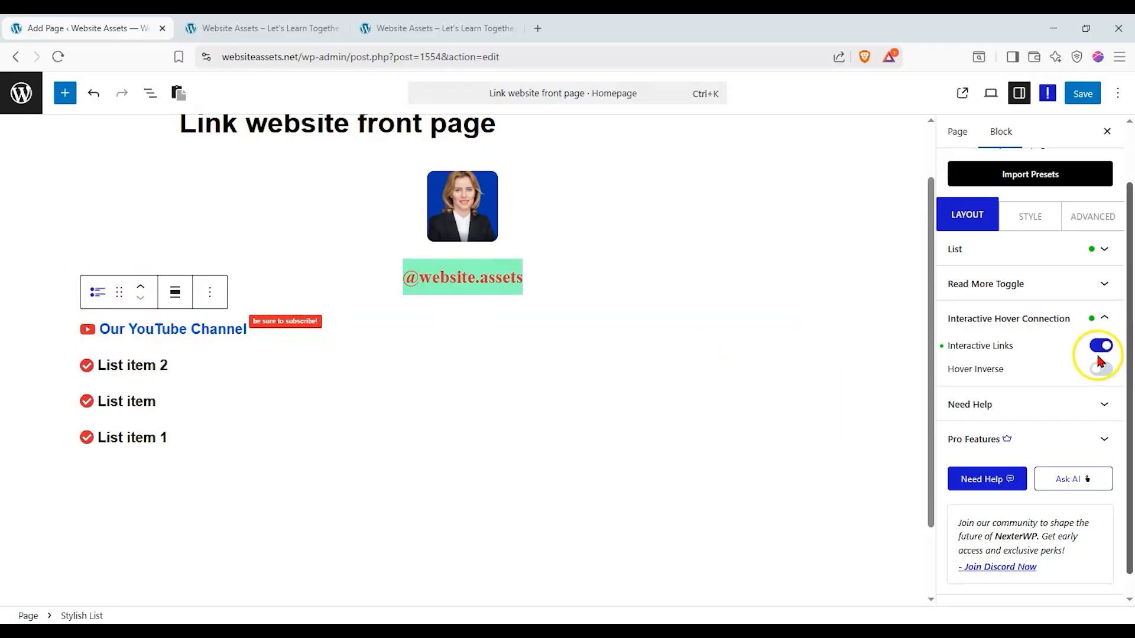
pyautogui.click(1101, 348)
pyautogui.click(1103, 370)
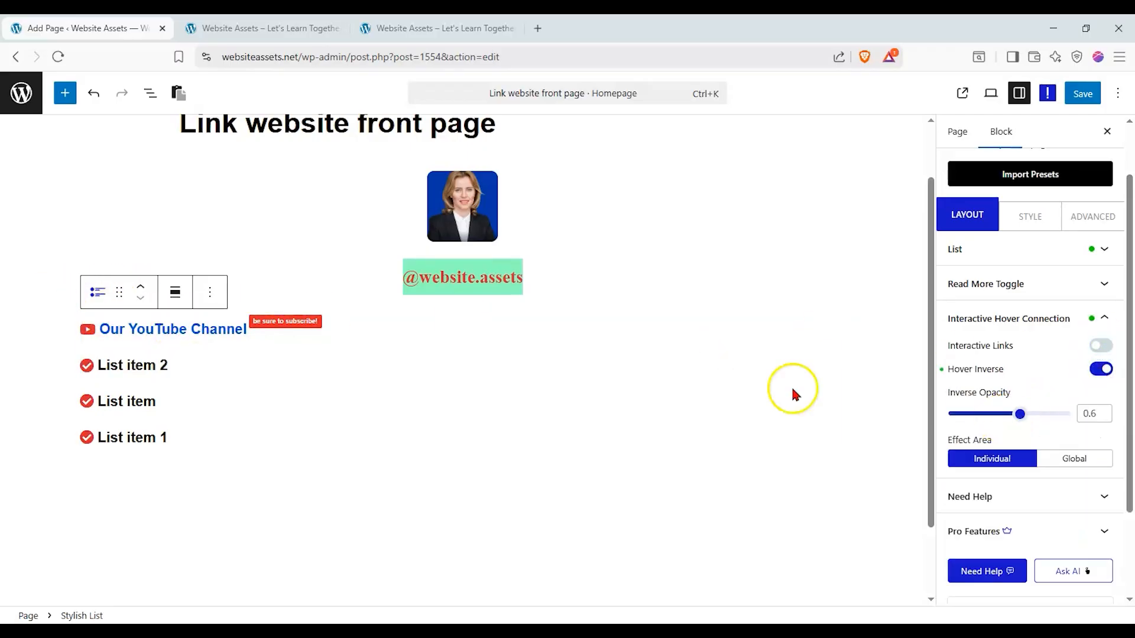
pyautogui.click(1107, 319)
pyautogui.click(1093, 349)
pyautogui.click(1099, 366)
pyautogui.click(1099, 326)
# Set the space between the list items to 32 px in the list's styling.
pyautogui.click(1037, 244)
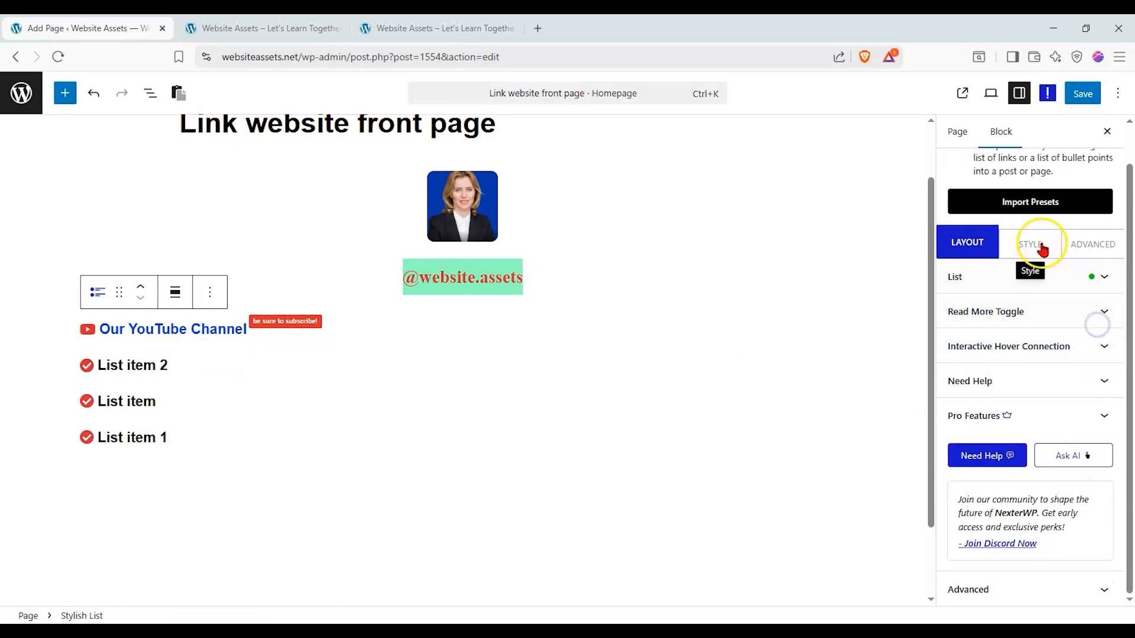
pyautogui.moveTo(1012, 334); pyautogui.dragTo(990, 330)
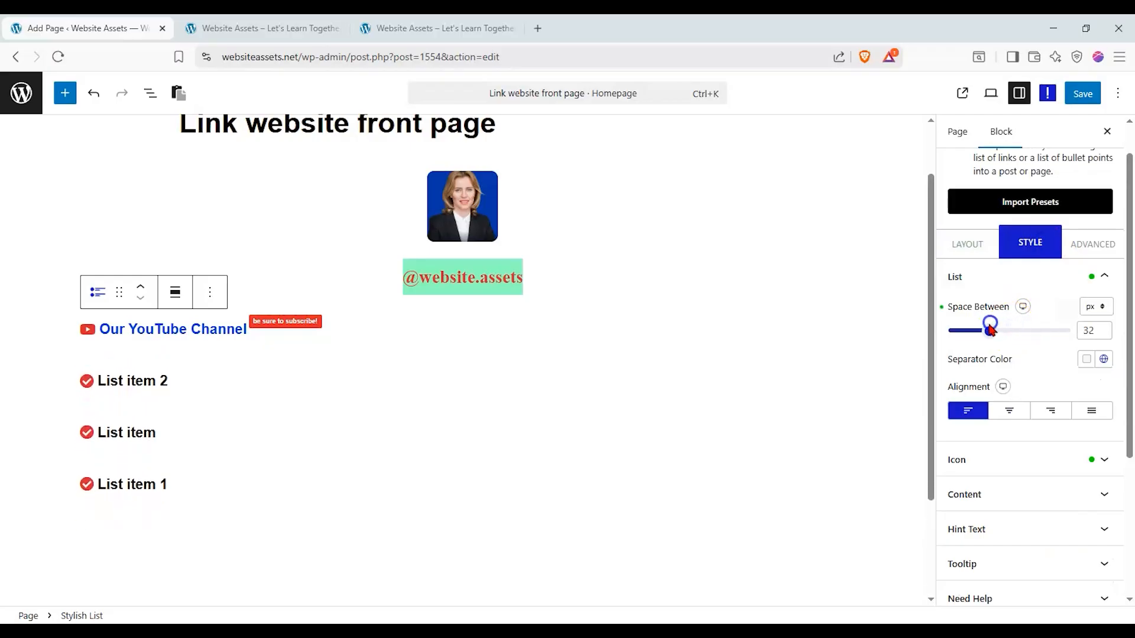
# Give the list separators the red Nexter global colour and centre-align the list items.
pyautogui.click(1082, 355)
pyautogui.click(966, 311)
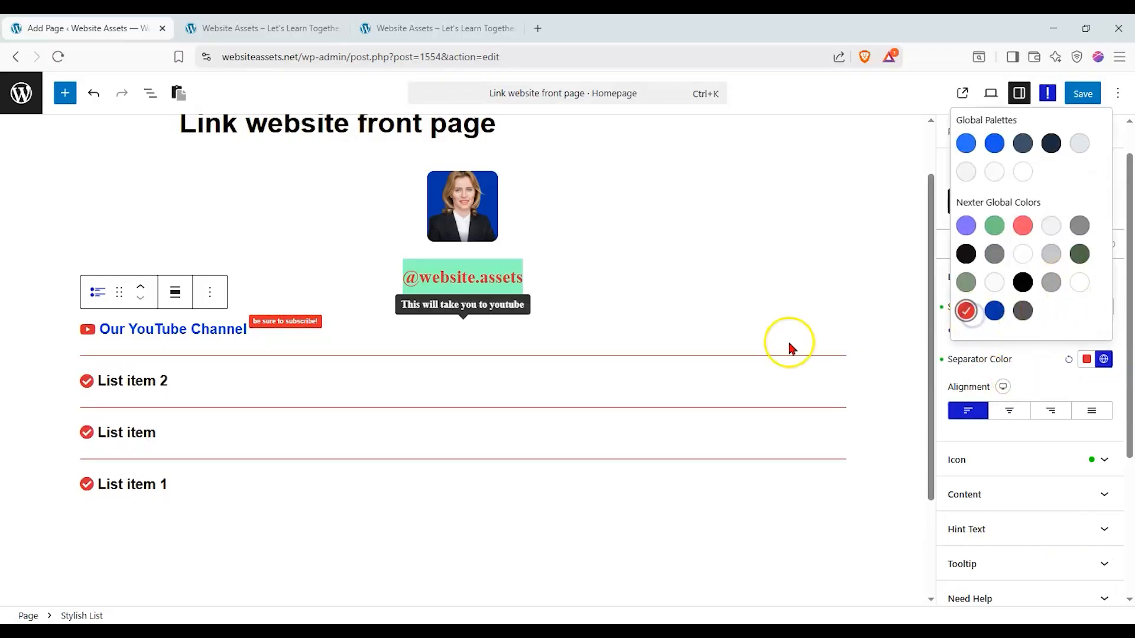
pyautogui.click(1055, 368)
pyautogui.click(1010, 411)
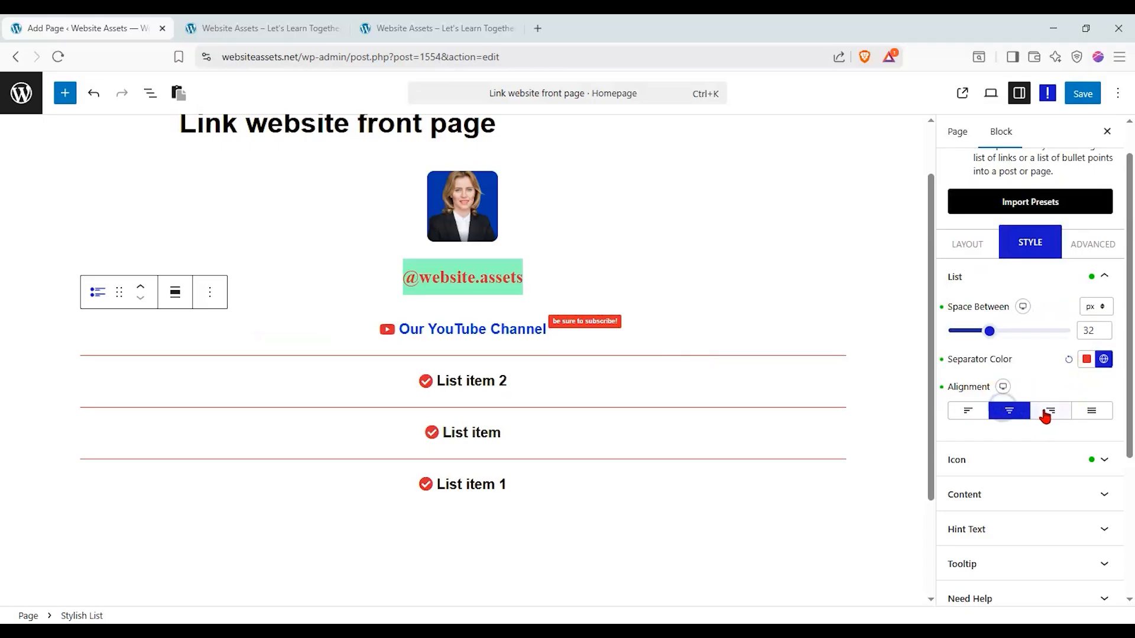
# Enable Advanced Style for the list icons and set the icon width to 54 px.
pyautogui.click(1051, 457)
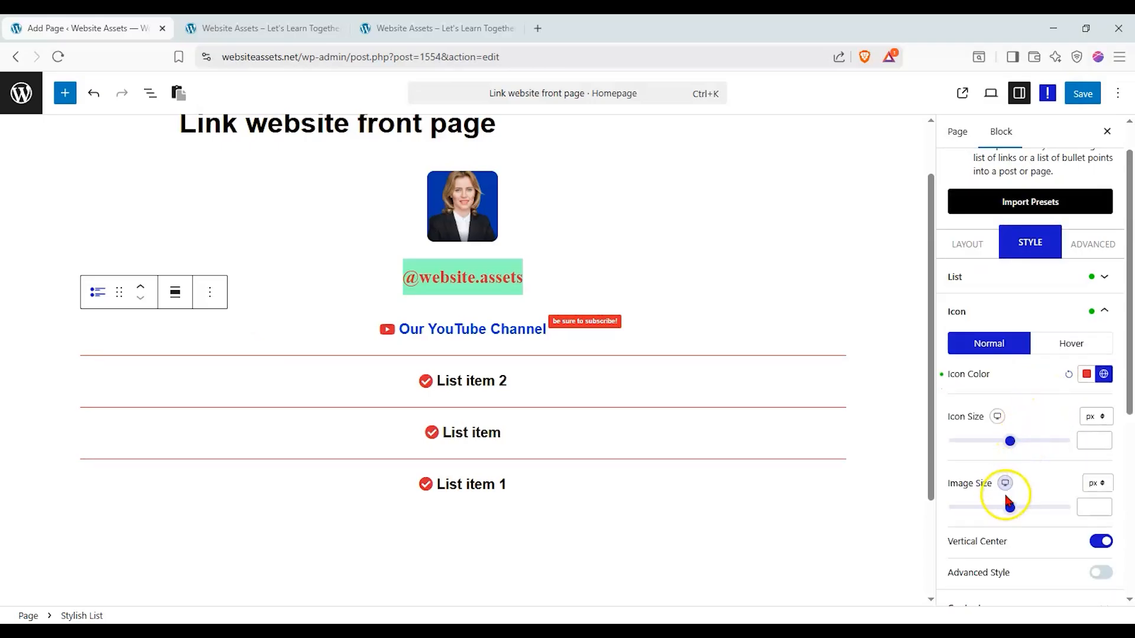
pyautogui.click(1103, 316)
pyautogui.click(1105, 317)
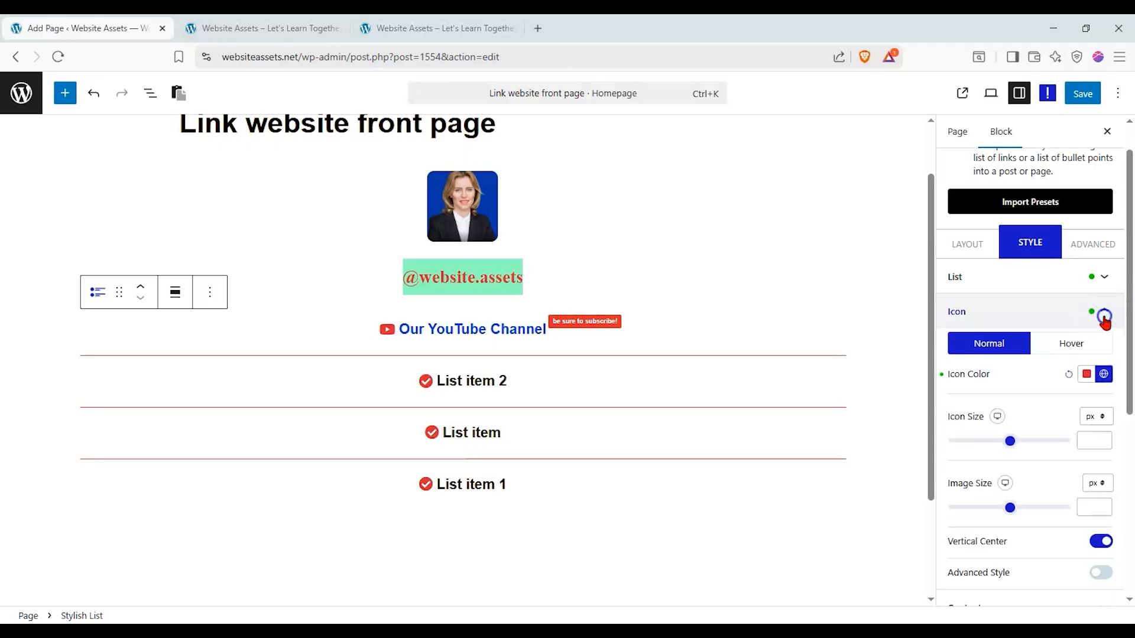
pyautogui.scroll(-1, 1070, 421)
pyautogui.click(1100, 501)
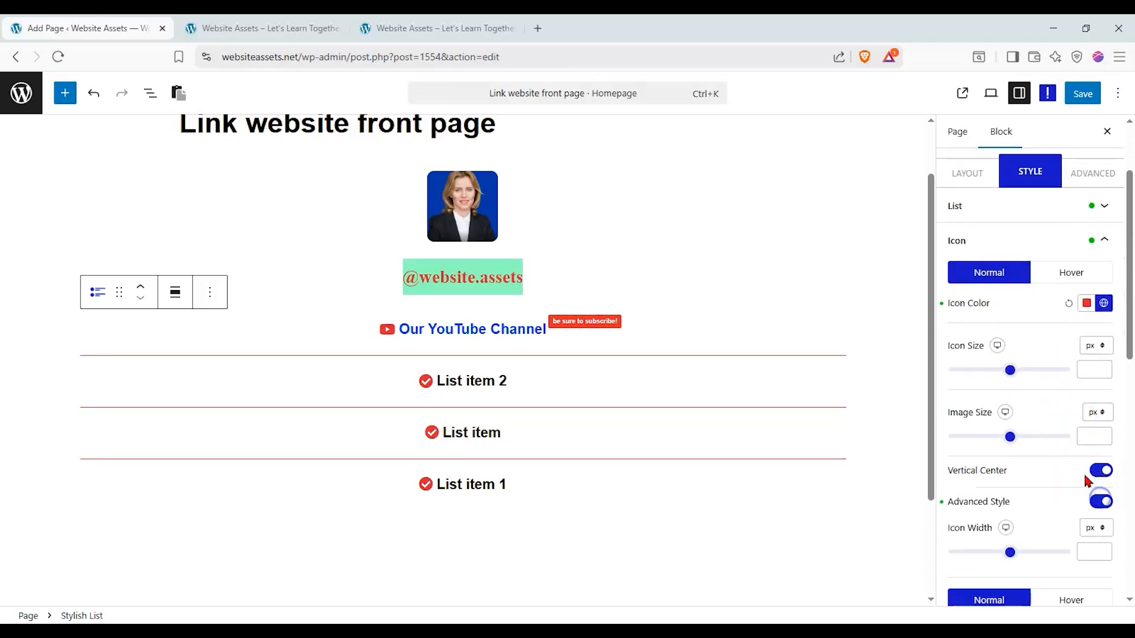
pyautogui.scroll(-1, 1083, 478)
pyautogui.click(1014, 481)
pyautogui.moveTo(1014, 481); pyautogui.dragTo(994, 480)
# Try a solid border around the list icons and reset the border setting.
pyautogui.scroll(-2, 999, 520)
pyautogui.click(1045, 418)
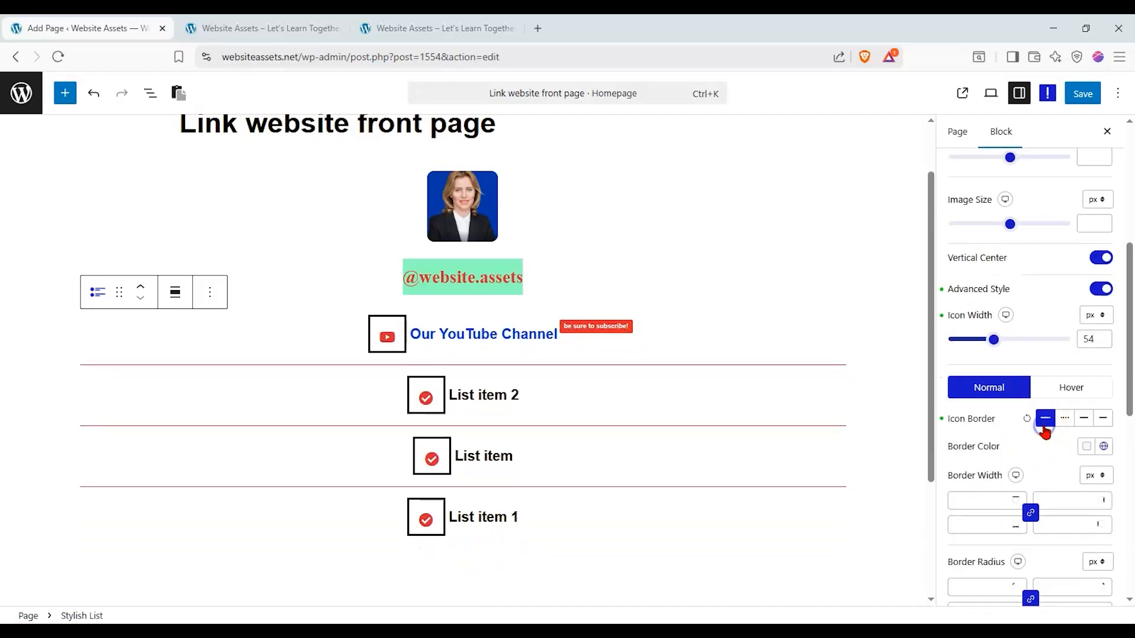
pyautogui.click(1029, 420)
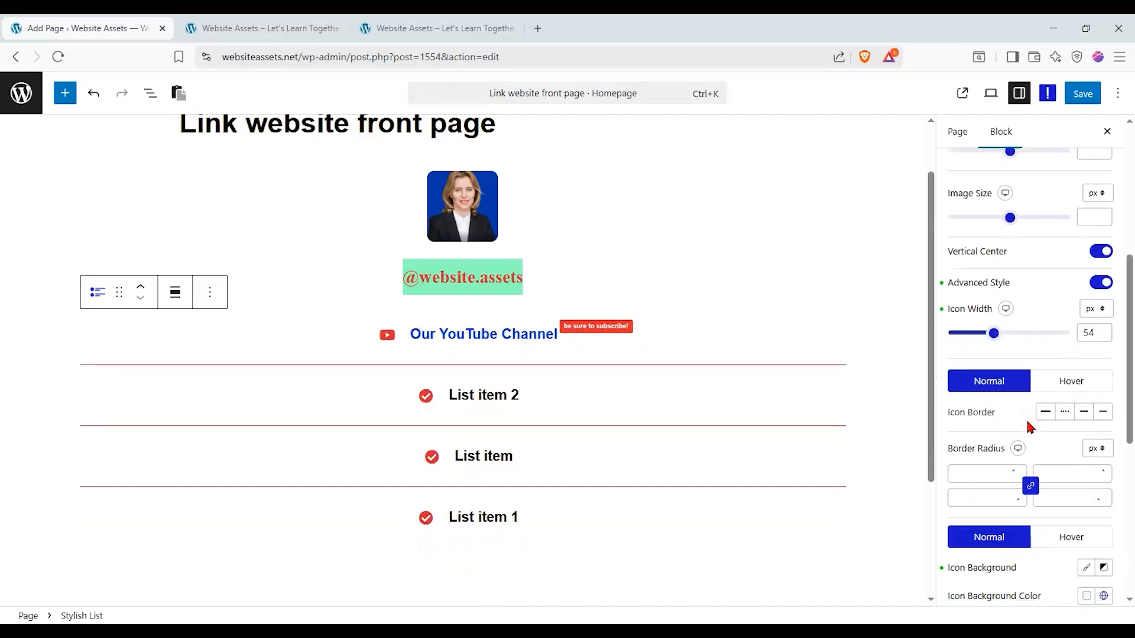
# Set the indent of the list content to 83 px in the content styling.
pyautogui.scroll(-1, 1040, 429)
pyautogui.scroll(-1, 1049, 431)
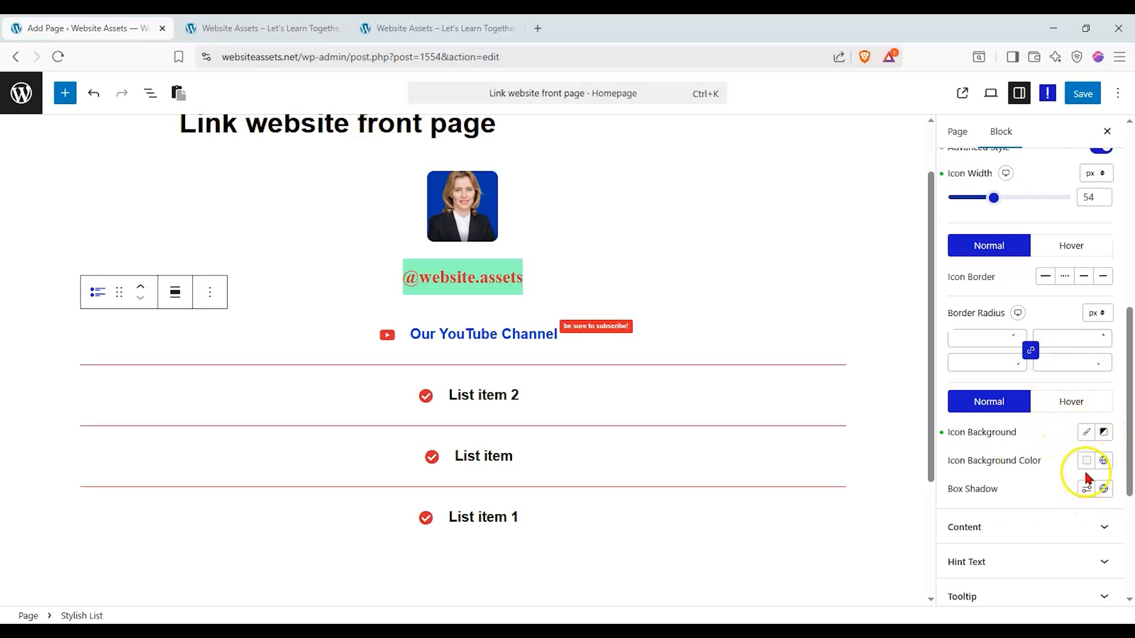
pyautogui.scroll(-2, 1040, 420)
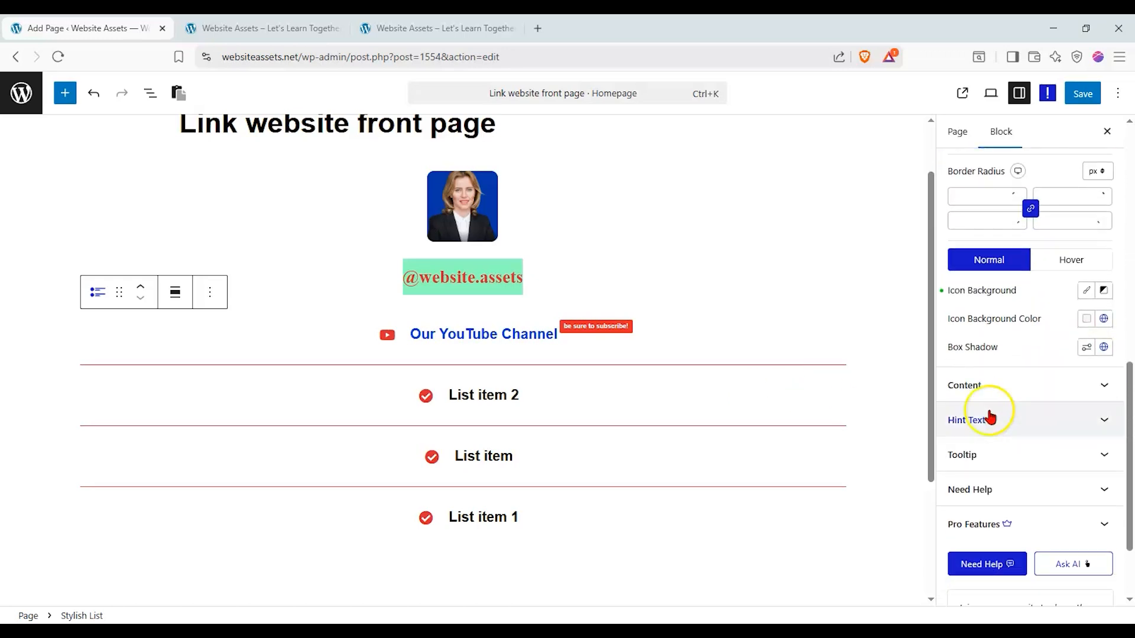
pyautogui.click(1058, 383)
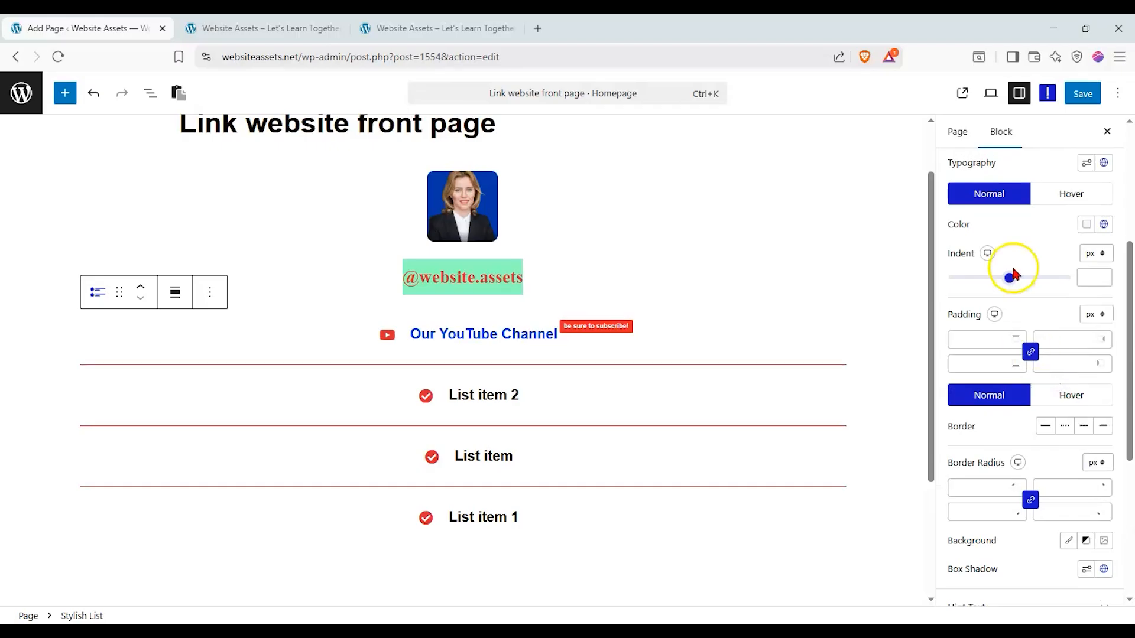
pyautogui.moveTo(1007, 277); pyautogui.dragTo(1000, 277)
pyautogui.click(1086, 231)
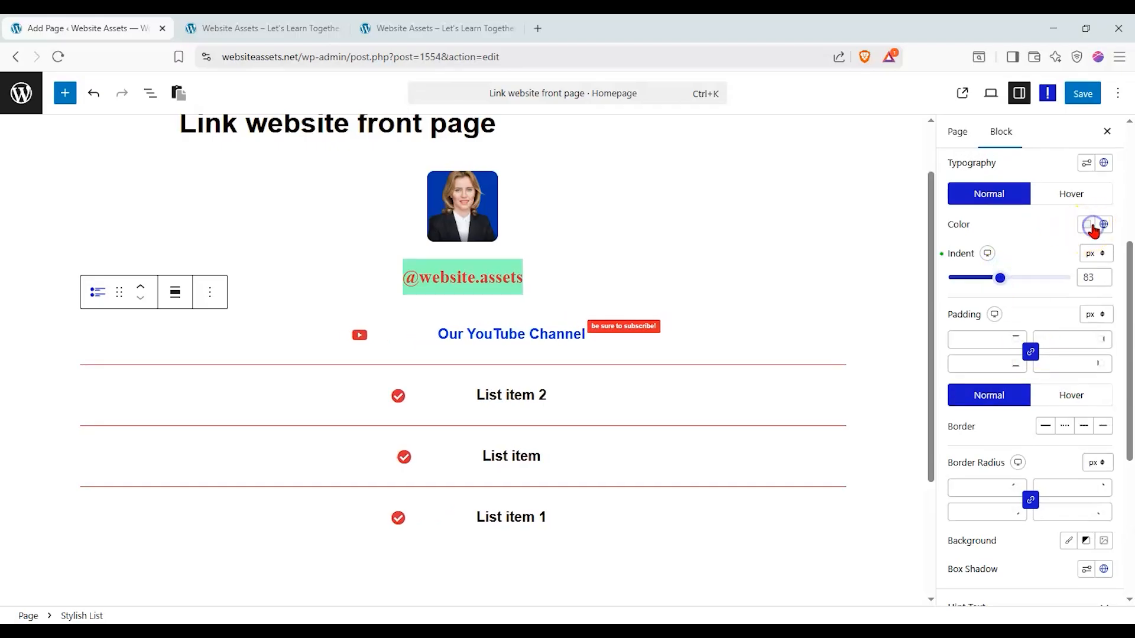
pyautogui.click(1089, 228)
# Set the font family of the list content's typography to ABeeZee.
pyautogui.scroll(3, 1055, 310)
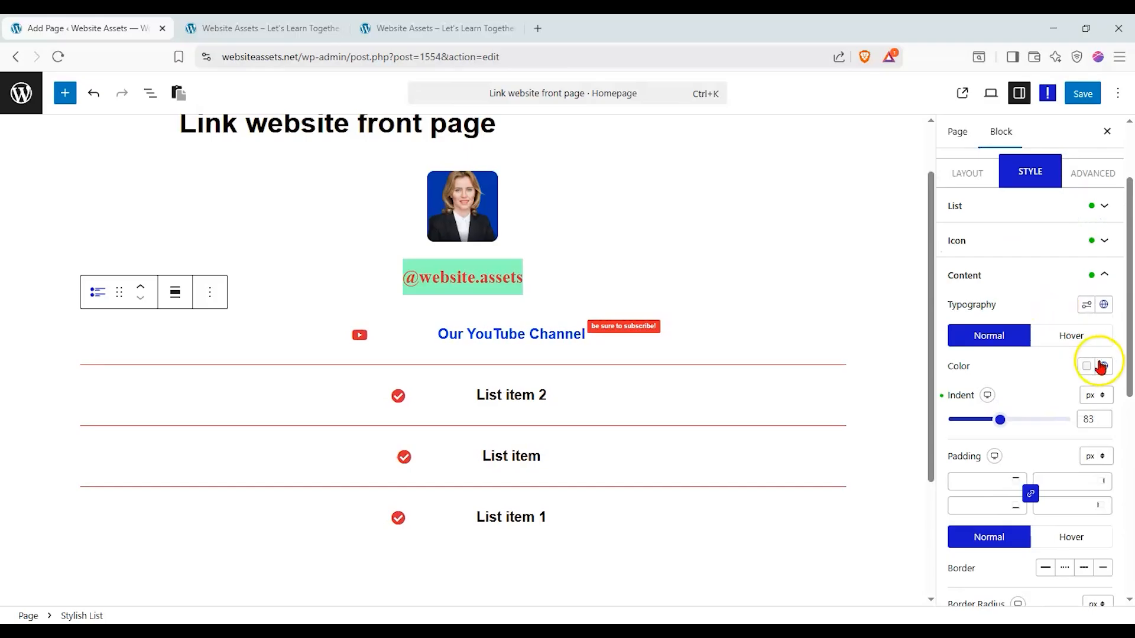
pyautogui.click(1088, 306)
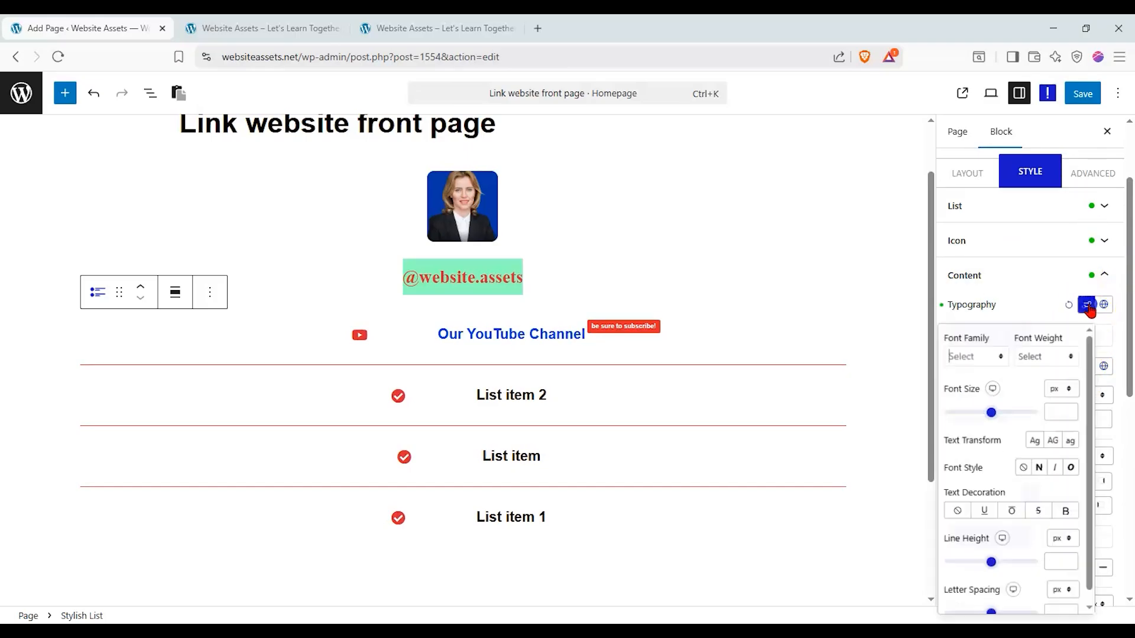
pyautogui.click(995, 357)
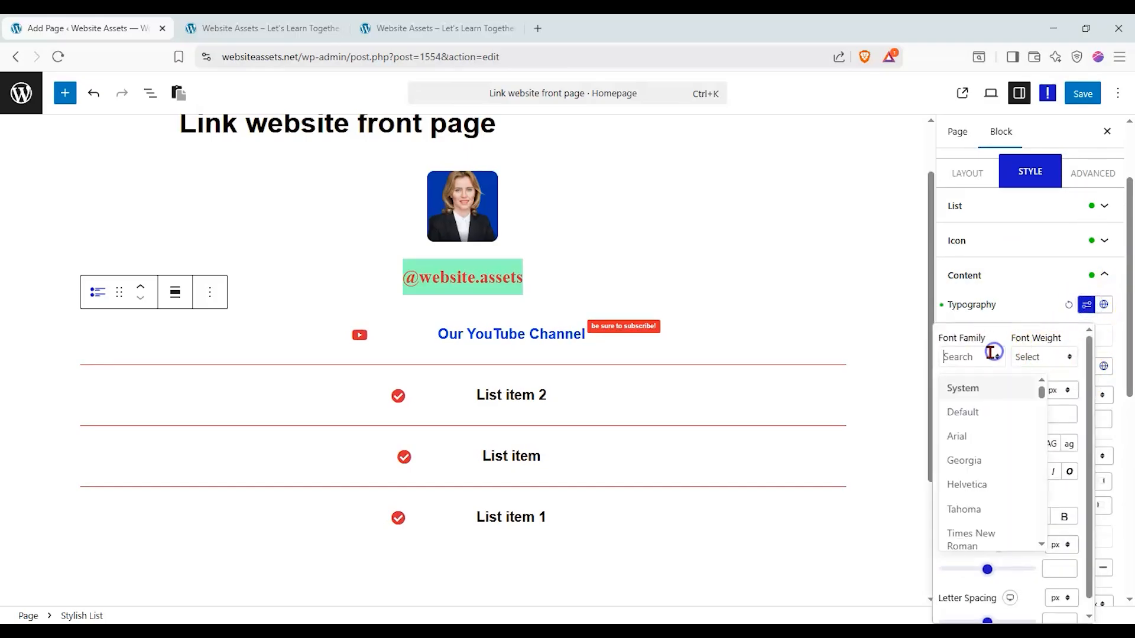
pyautogui.scroll(-3, 987, 491)
pyautogui.click(978, 500)
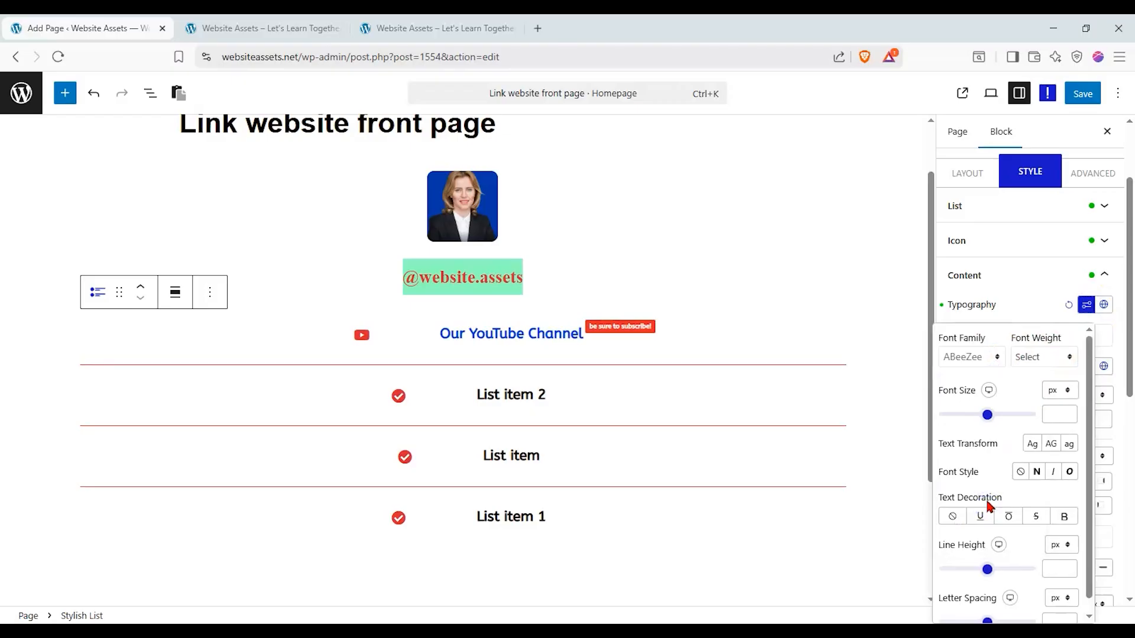
# Set the normal text colour of the list content to red FF0000.
pyautogui.click(1103, 349)
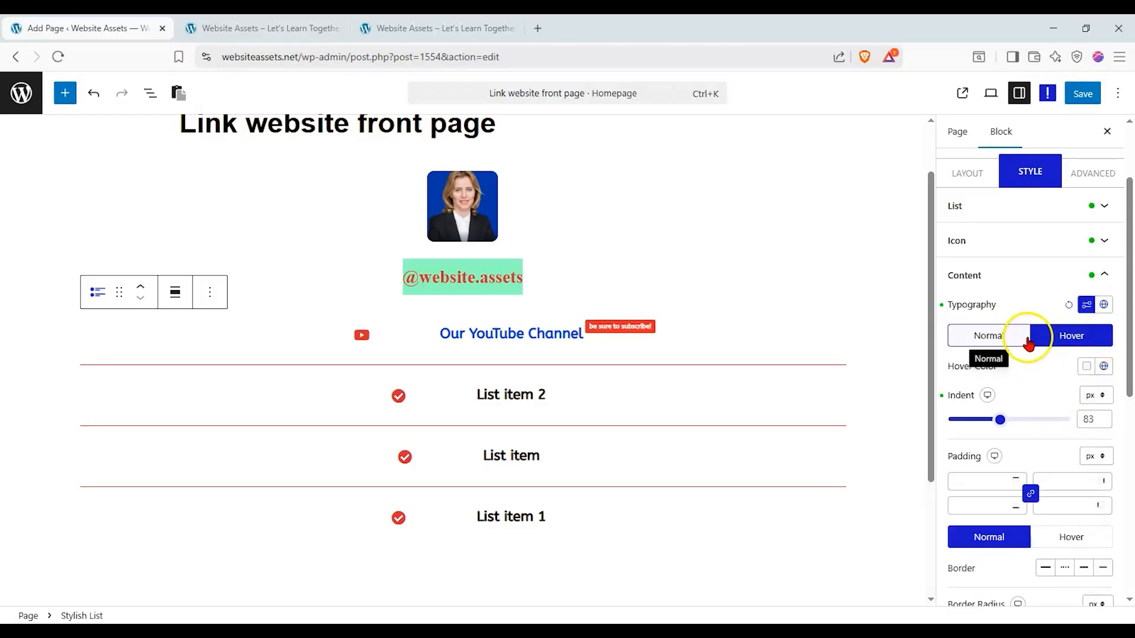
pyautogui.click(1086, 366)
pyautogui.moveTo(1035, 216); pyautogui.dragTo(1094, 71)
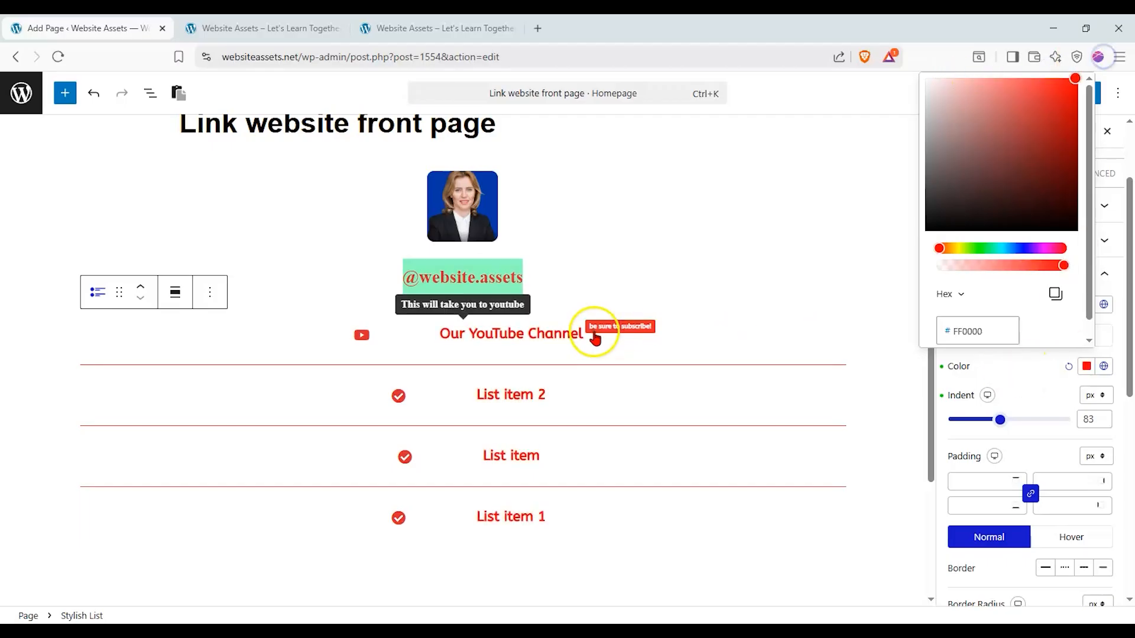
pyautogui.click(1074, 362)
# Set the hover colour of the list content to the green Nexter global colour.
pyautogui.click(1093, 344)
pyautogui.click(1102, 366)
pyautogui.click(994, 233)
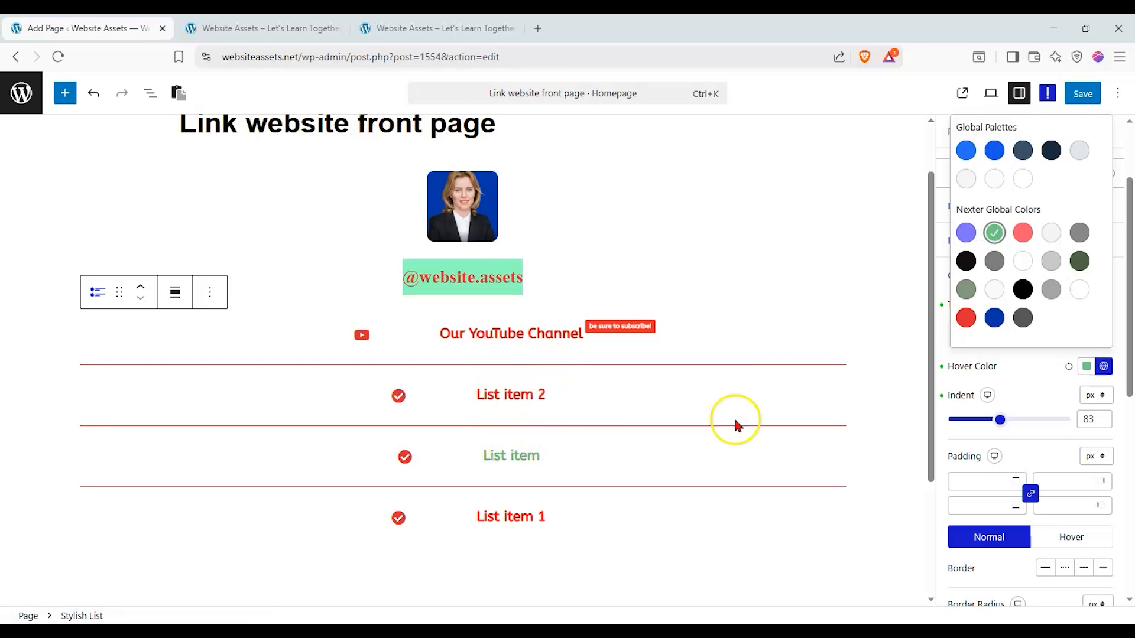
pyautogui.click(1028, 376)
# Examine the remaining content styling options and the Hint Text settings for alignment, typography, padding and position adjustments.
pyautogui.scroll(-5, 1005, 441)
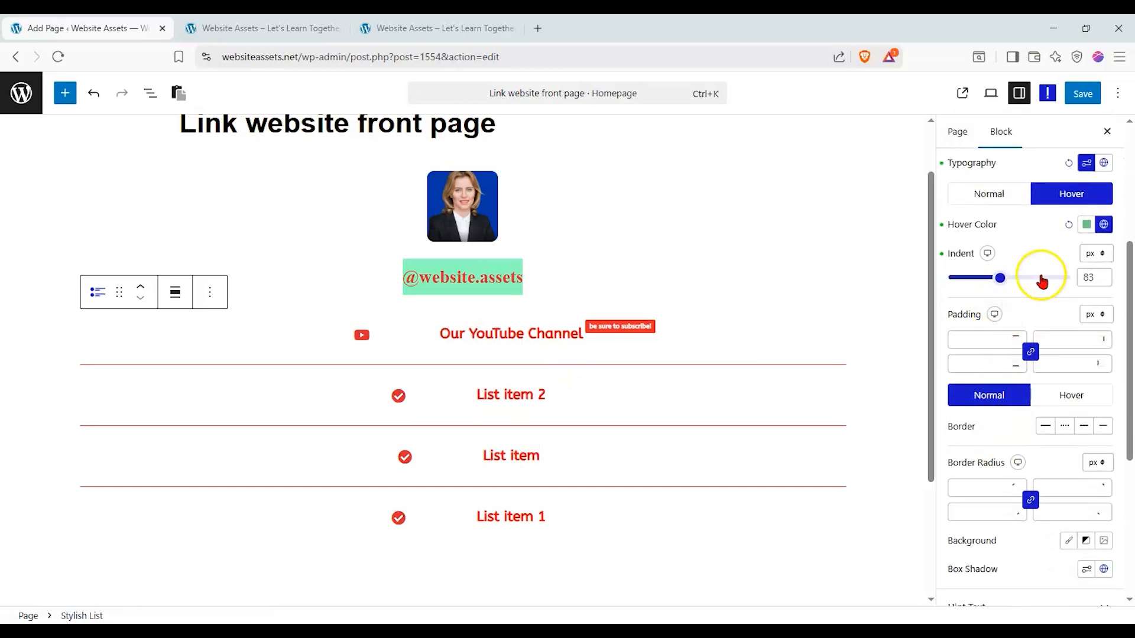
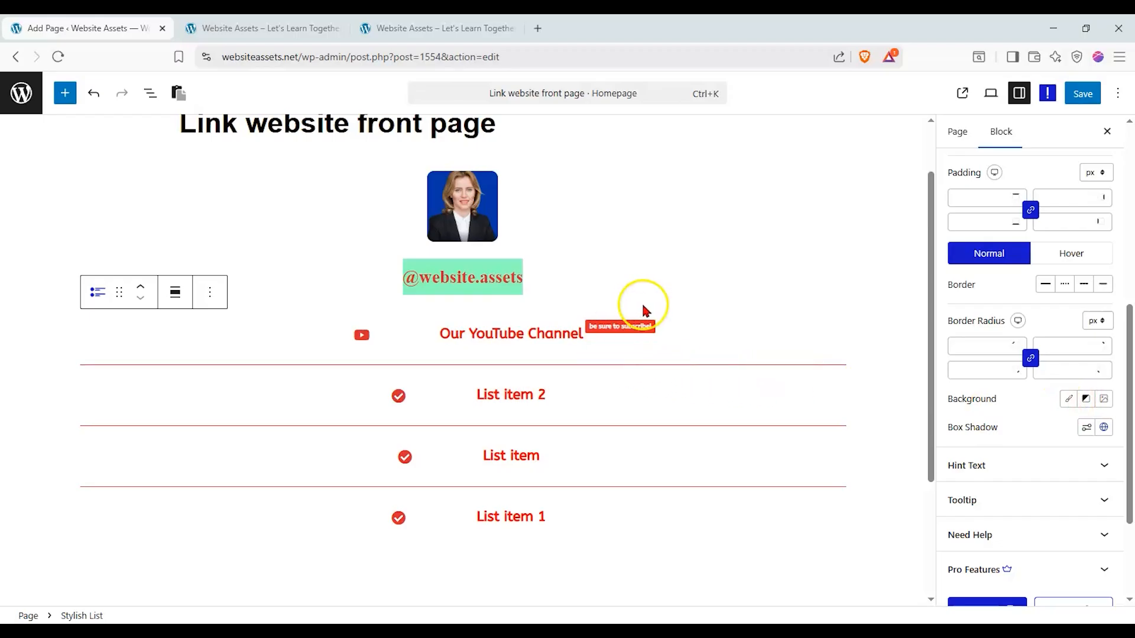
pyautogui.click(1053, 465)
pyautogui.scroll(-1, 1034, 293)
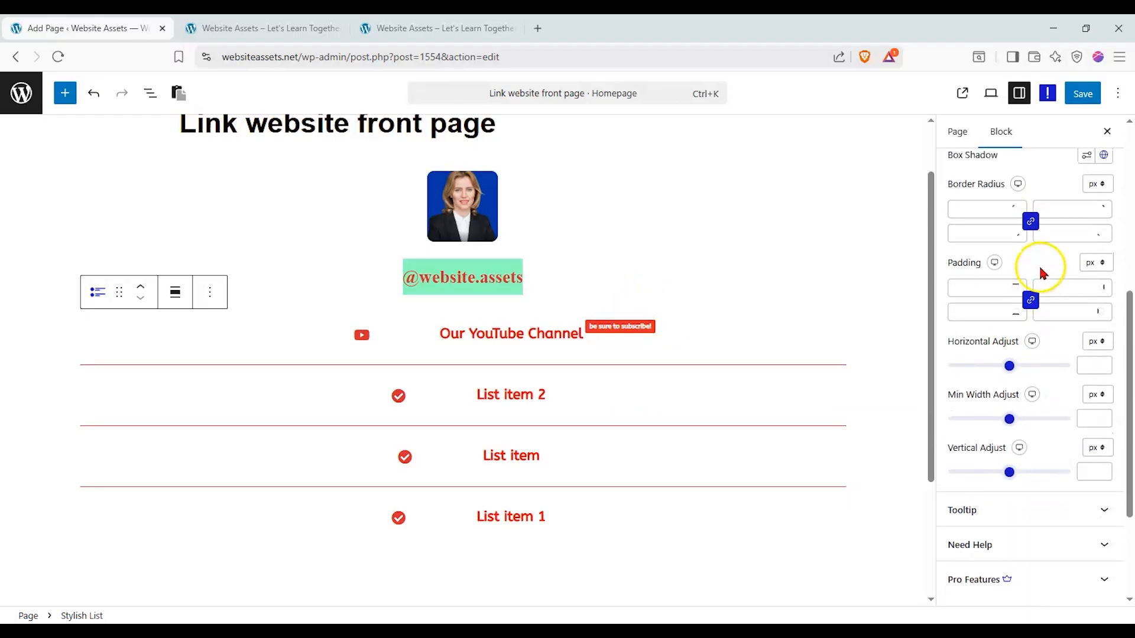
pyautogui.scroll(3, 1047, 287)
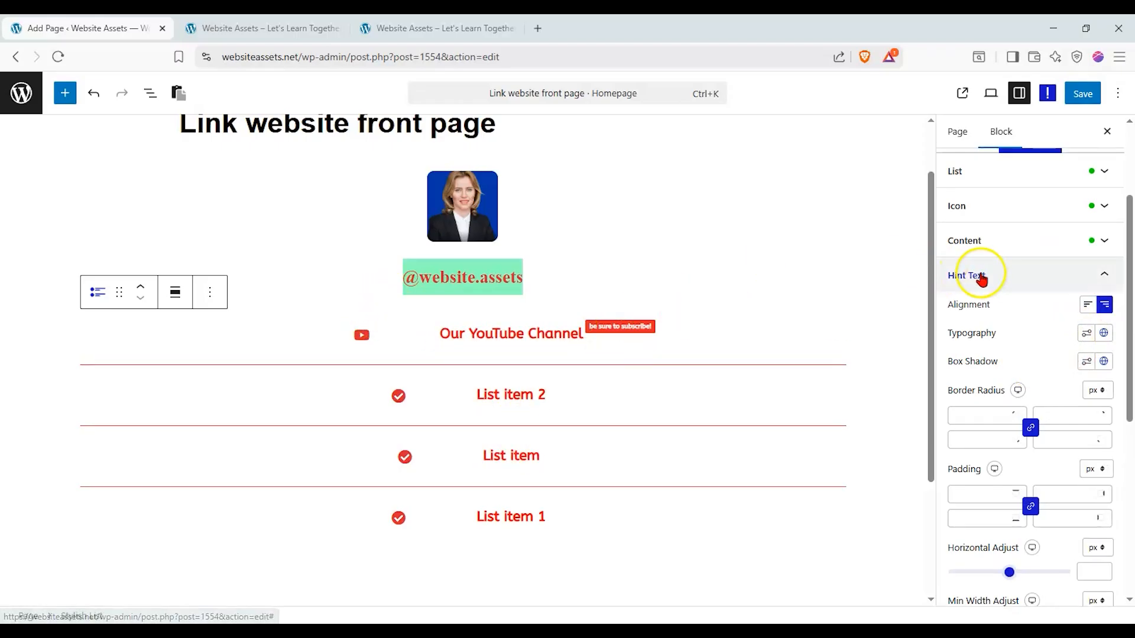
pyautogui.scroll(-4, 1020, 278)
pyautogui.scroll(5, 1020, 281)
pyautogui.click(1064, 319)
pyautogui.scroll(2, 1061, 305)
pyautogui.scroll(1, 1058, 326)
pyautogui.click(1054, 362)
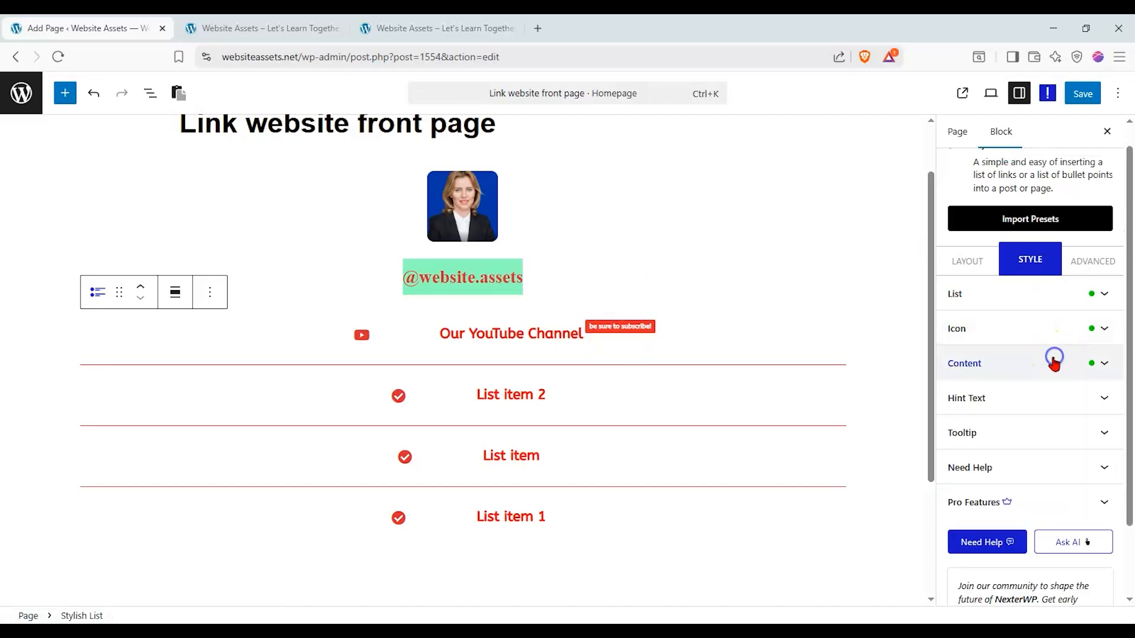
# Change the last three list items to "Our webstore", "Amazon Finds" and "Secrets to success Ebook (FREE!)" with anchor, shopping cart and open book icons.
pyautogui.click(975, 256)
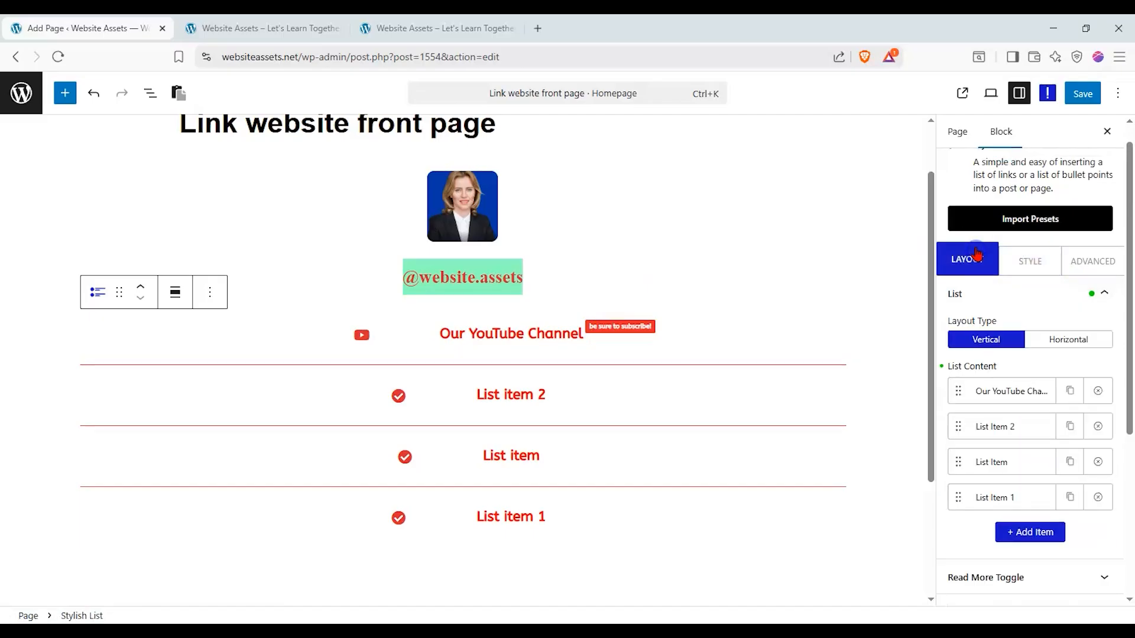
pyautogui.click(982, 430)
pyautogui.scroll(-2, 1031, 354)
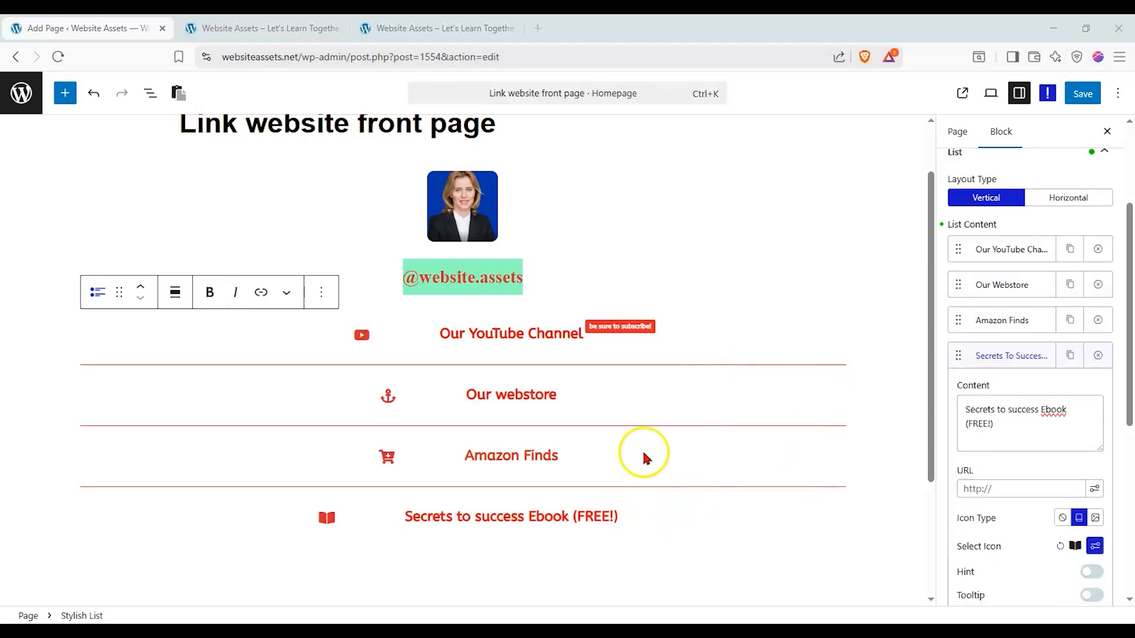
pyautogui.scroll(1, 646, 455)
pyautogui.scroll(-2, 646, 455)
pyautogui.scroll(2, 648, 449)
# Save the page, close the extra site tab and view the finished list on the live site.
pyautogui.click(1079, 93)
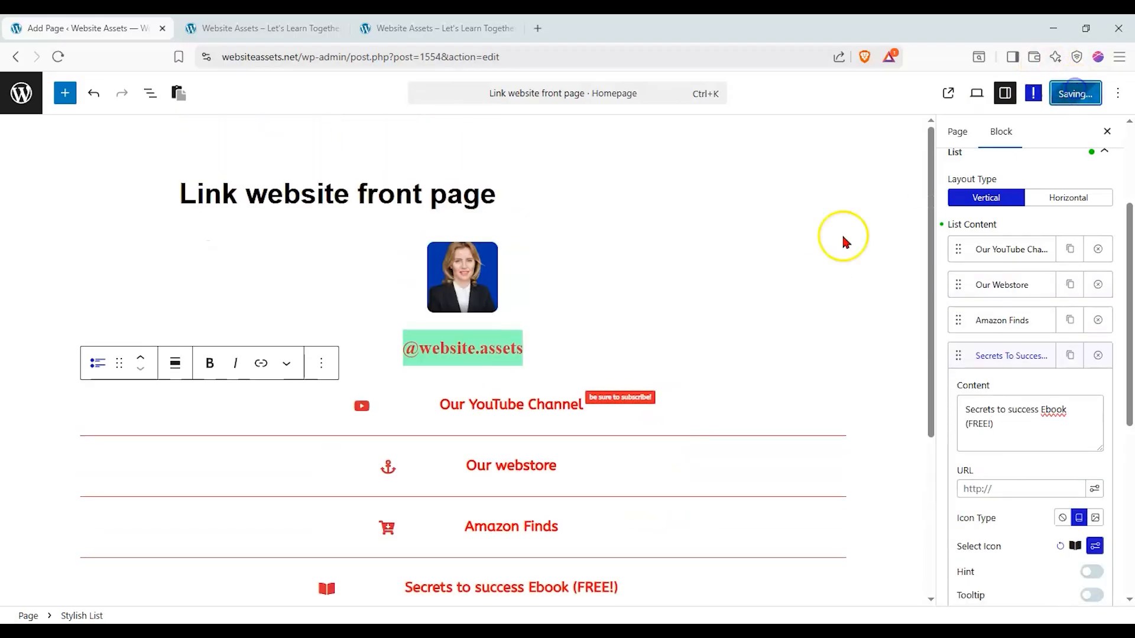
pyautogui.scroll(-1, 659, 323)
pyautogui.click(511, 29)
pyautogui.click(269, 29)
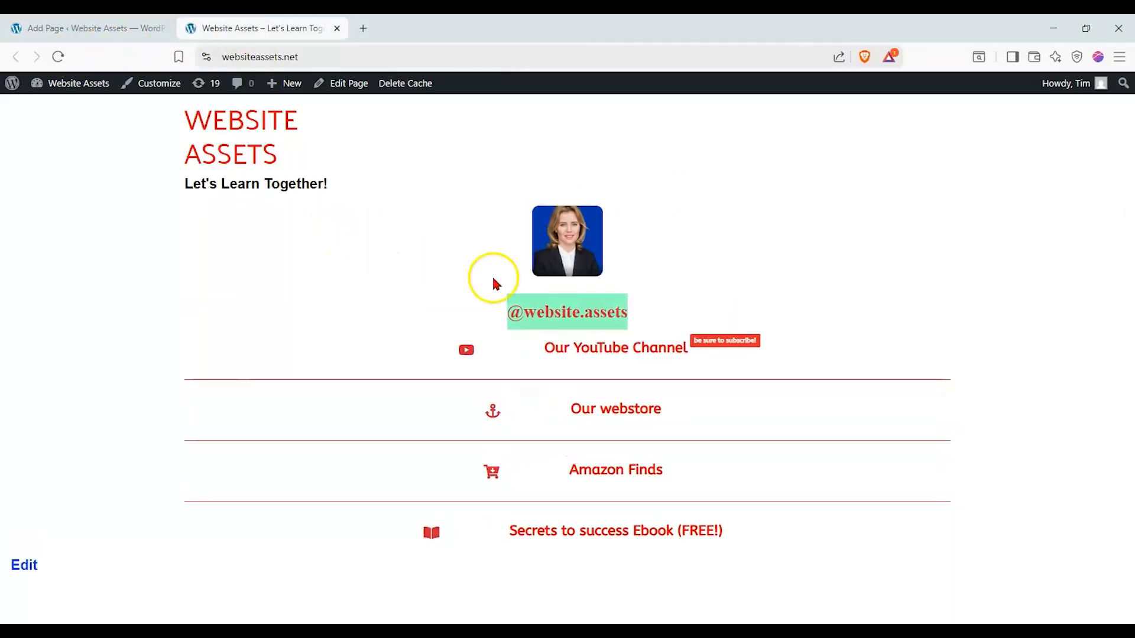
pyautogui.click(112, 29)
pyautogui.click(68, 94)
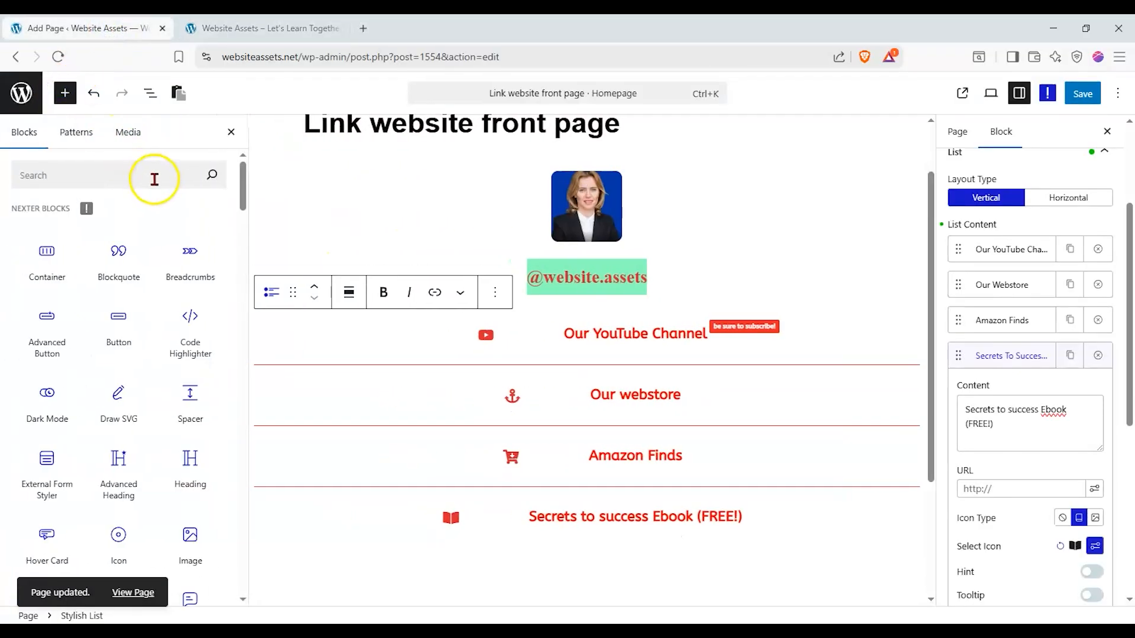
pyautogui.scroll(-1, 189, 278)
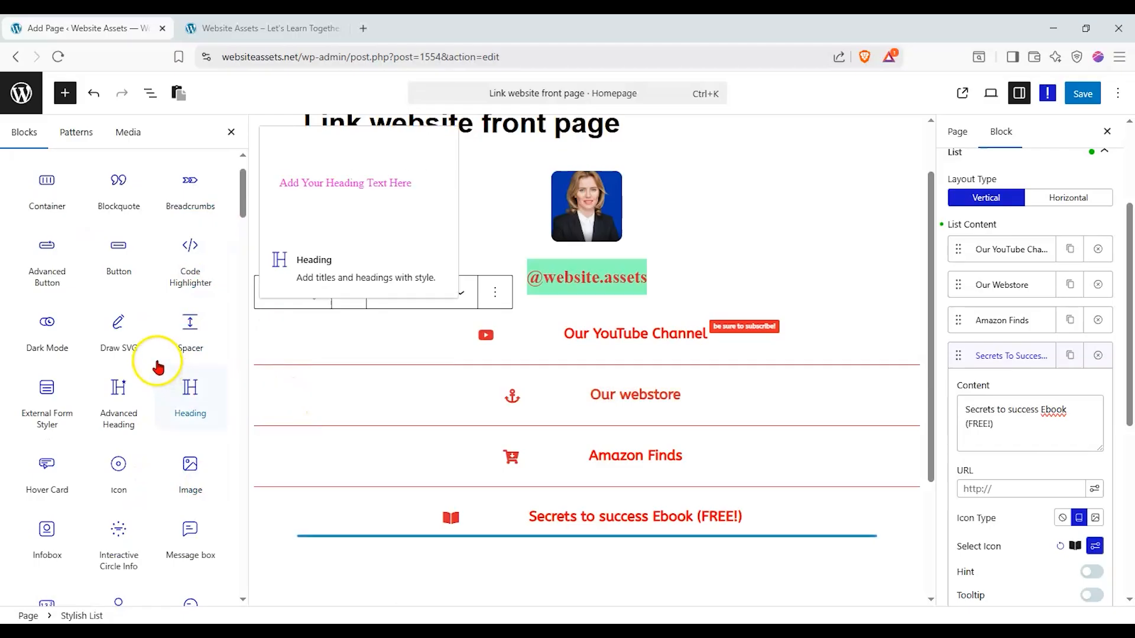
pyautogui.moveTo(190, 316); pyautogui.dragTo(578, 286)
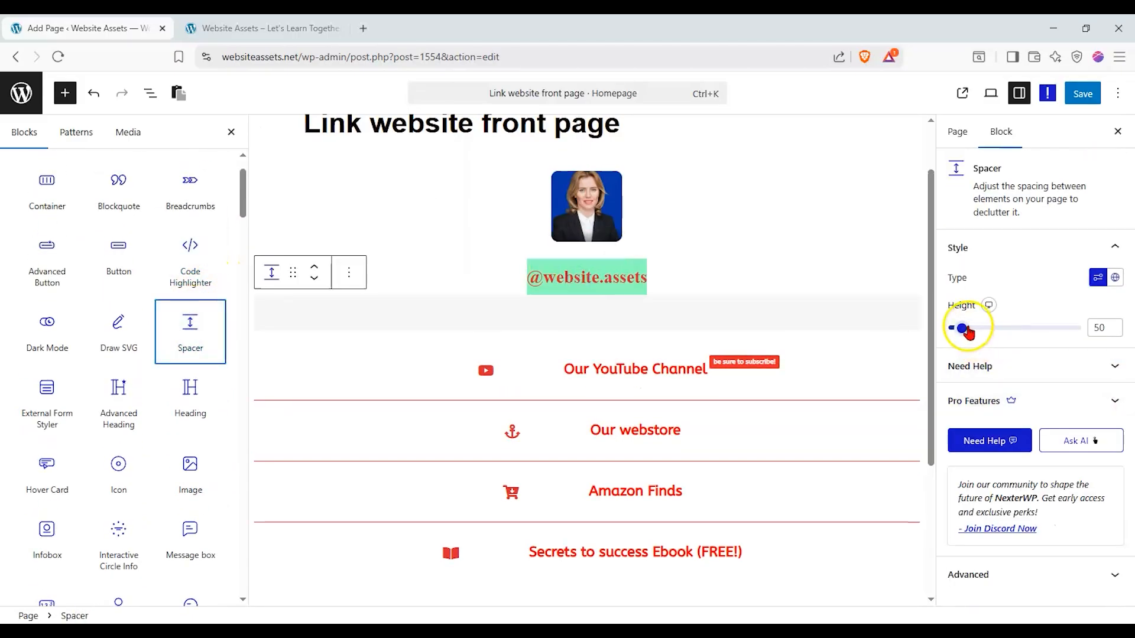
# Set the spacer's height to 133, save the page and check the gap on the live site.
pyautogui.moveTo(959, 326); pyautogui.dragTo(973, 331)
pyautogui.click(1083, 93)
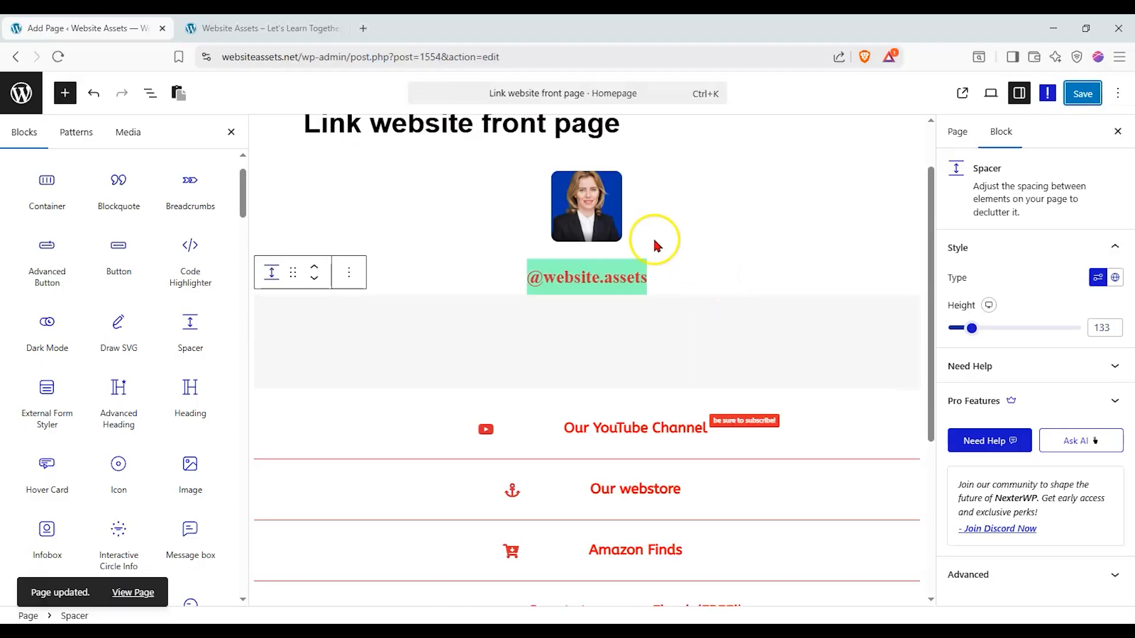
pyautogui.click(224, 25)
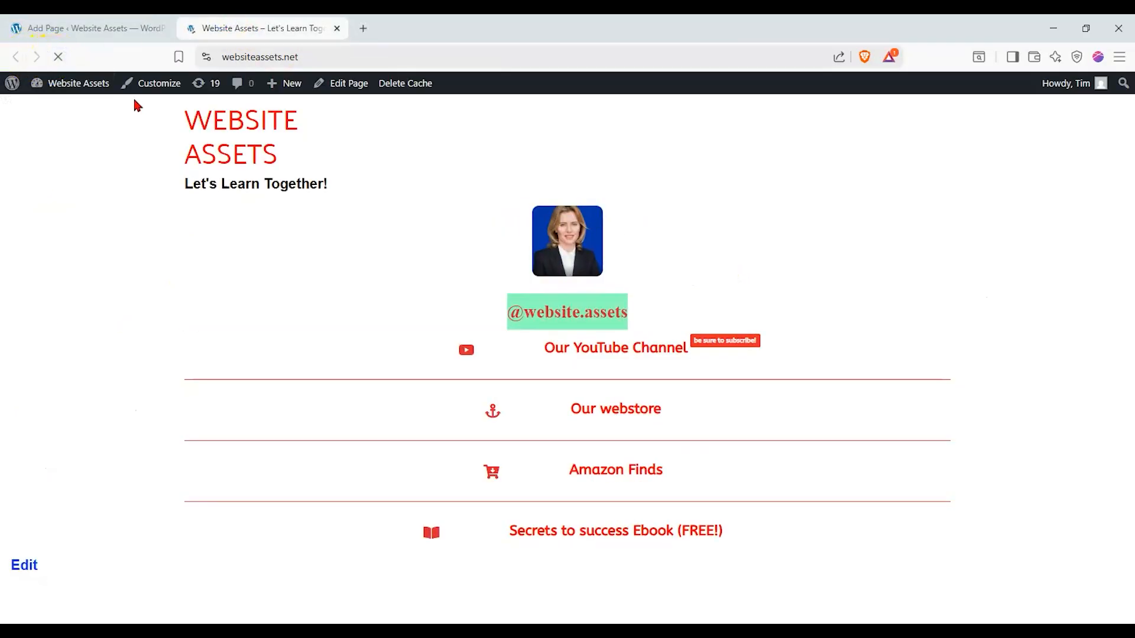
pyautogui.scroll(-1, 161, 152)
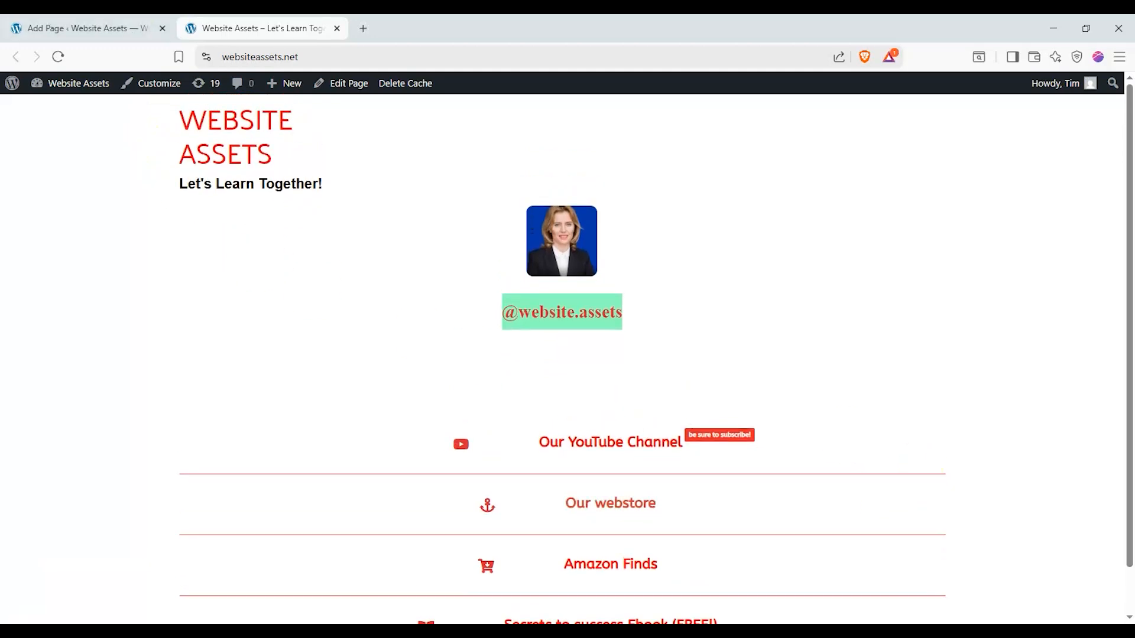
# Return to the editor and set the Stylish List's space between items to 10 px.
pyautogui.click(116, 26)
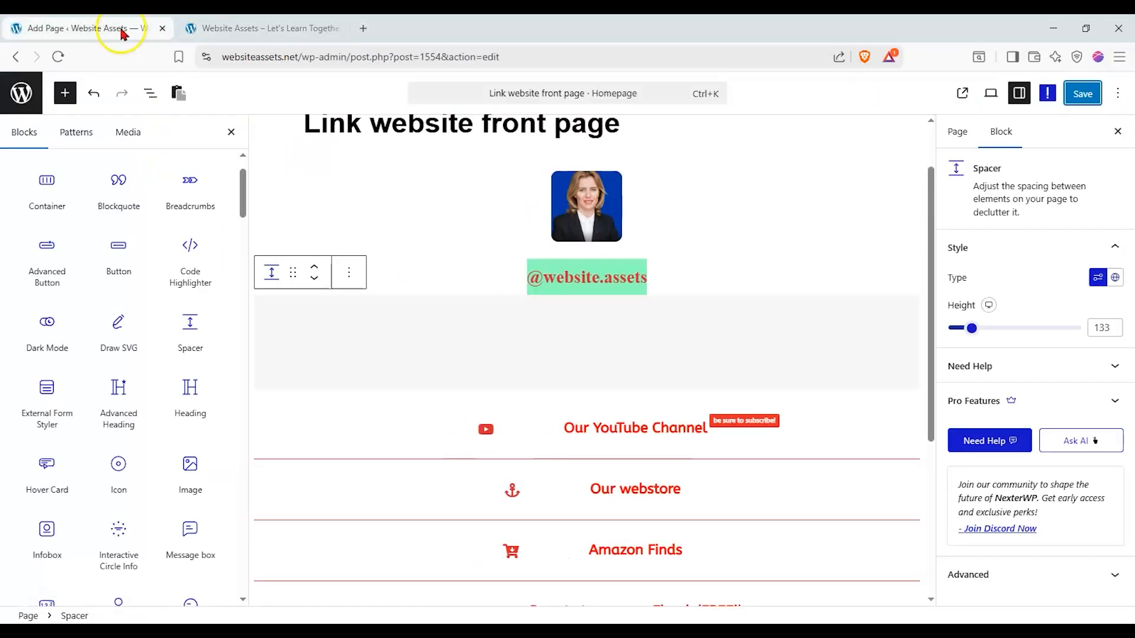
pyautogui.click(582, 435)
pyautogui.click(1029, 285)
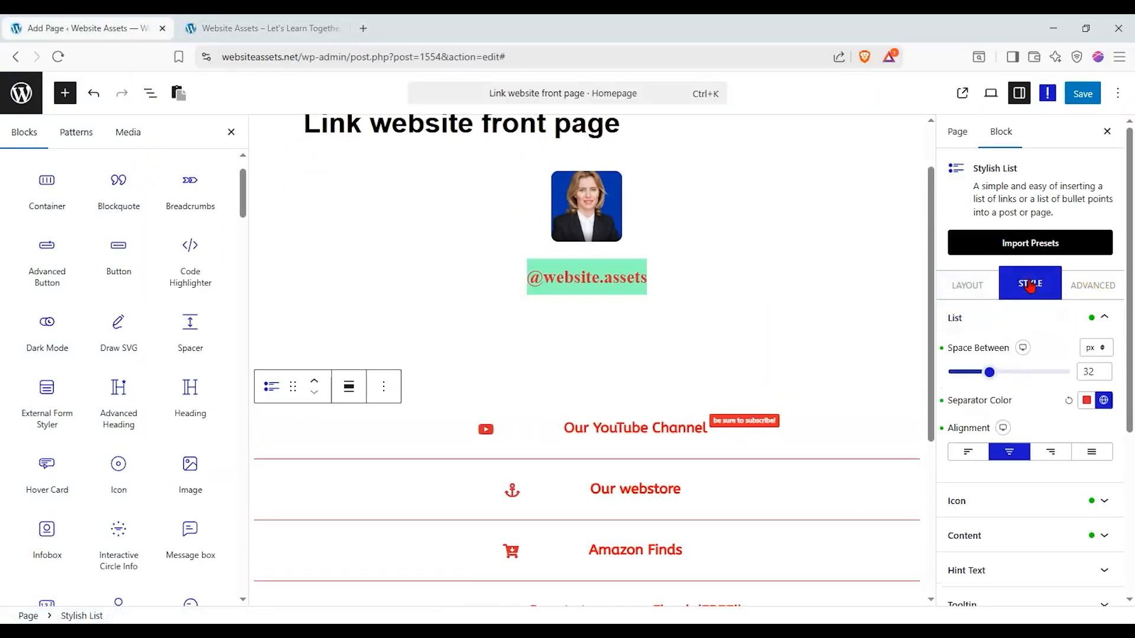
pyautogui.moveTo(991, 374); pyautogui.dragTo(966, 373)
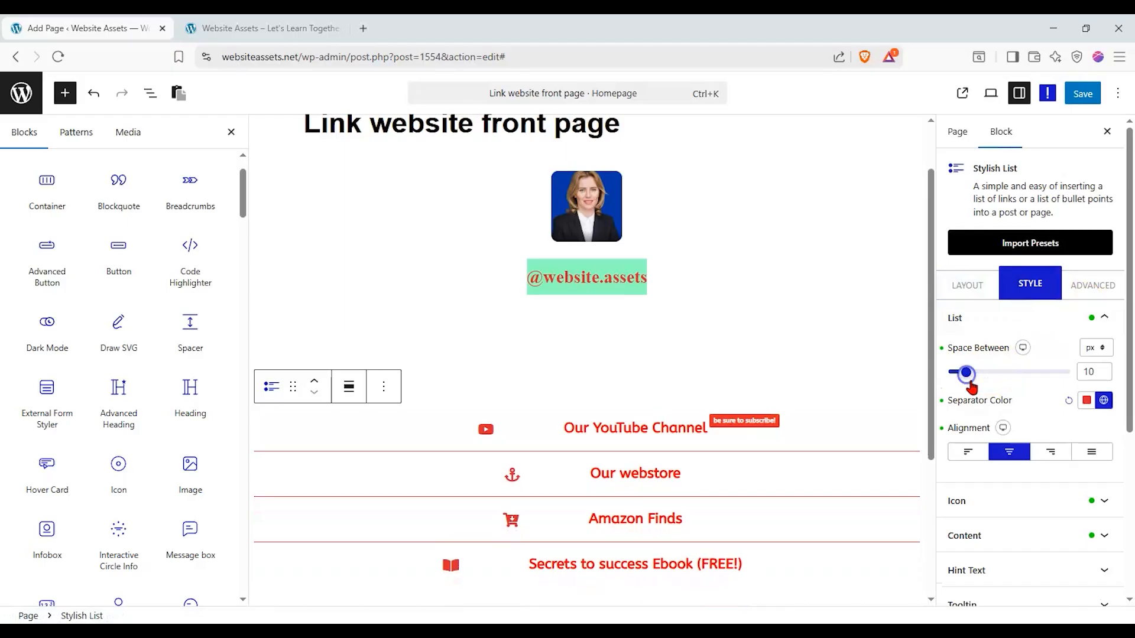
# Set the list content's indent to 9 px to bring the text closer to the icons, and save the page.
pyautogui.scroll(-1, 1036, 430)
pyautogui.click(1033, 466)
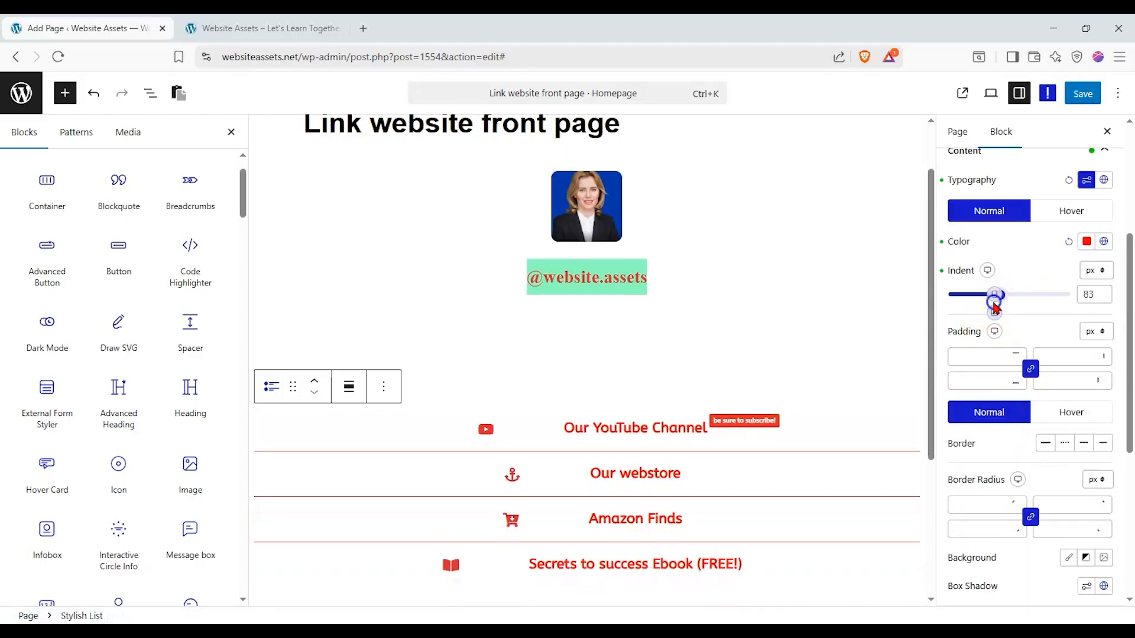
pyautogui.moveTo(998, 301); pyautogui.dragTo(963, 303)
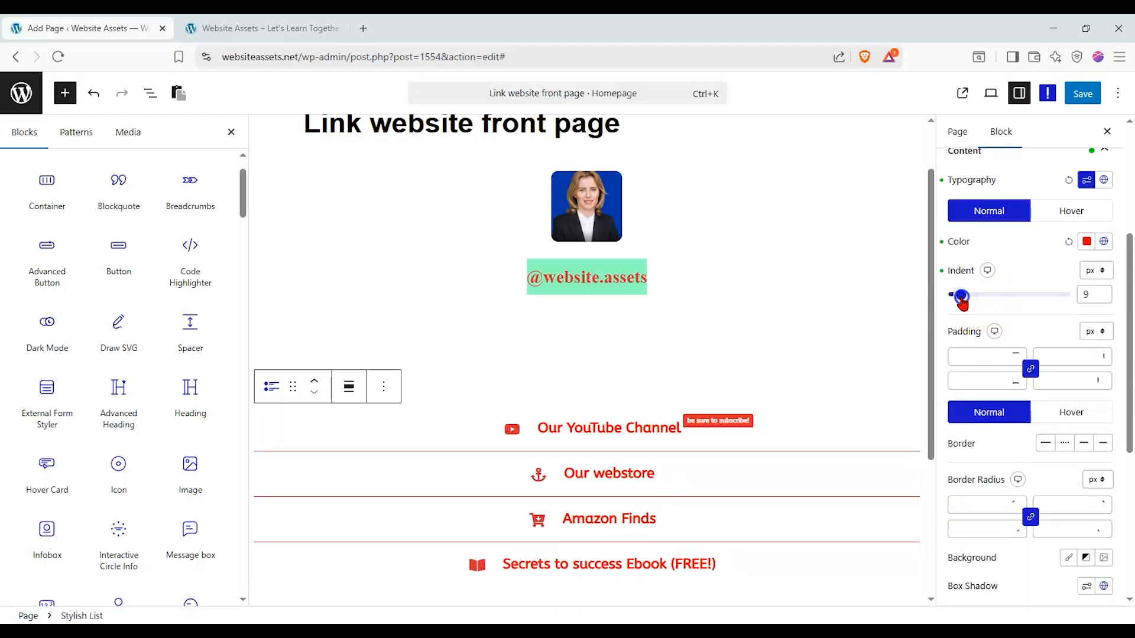
pyautogui.click(1082, 93)
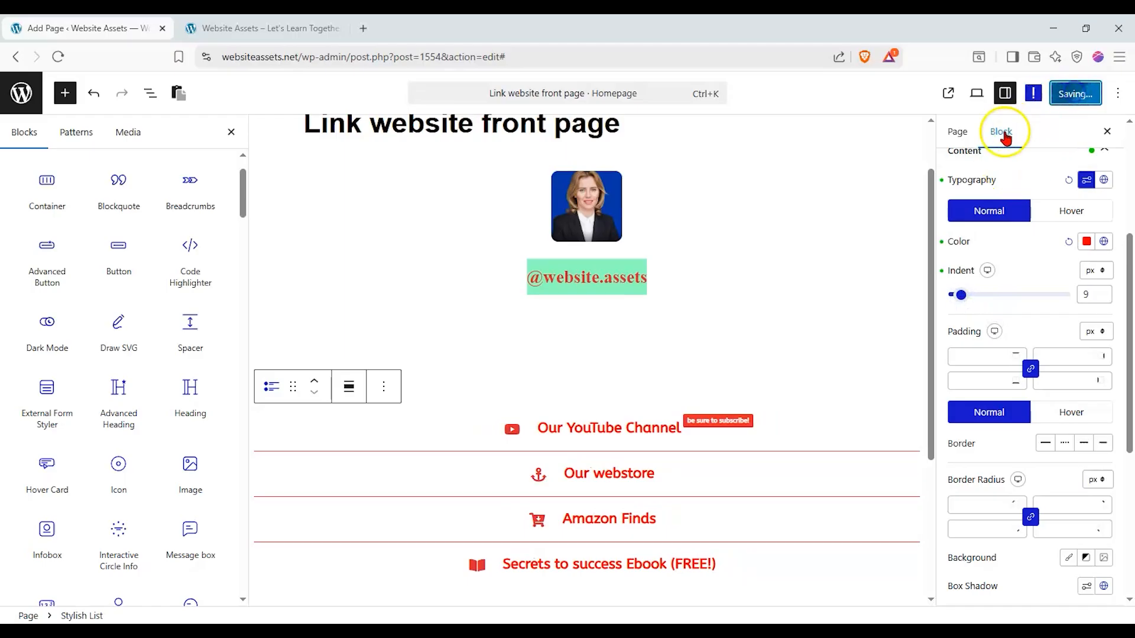
# Set the height of the spacer above the list to 24, save the page and reload the live site to check it.
pyautogui.click(557, 337)
pyautogui.moveTo(973, 327); pyautogui.dragTo(958, 328)
pyautogui.click(1082, 93)
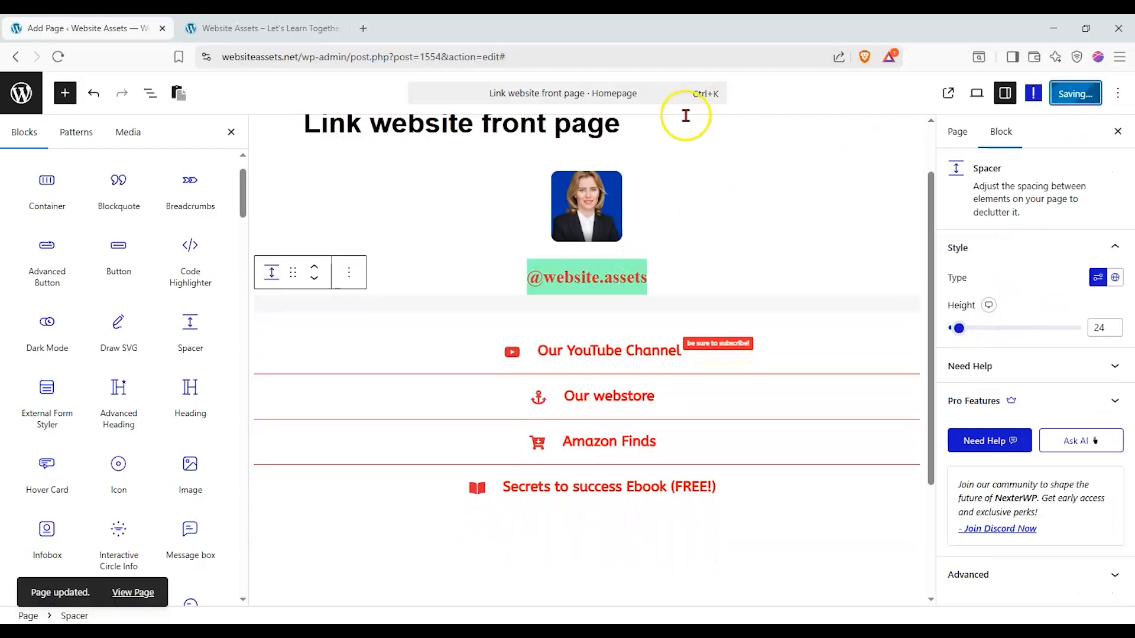
pyautogui.click(260, 29)
pyautogui.click(58, 56)
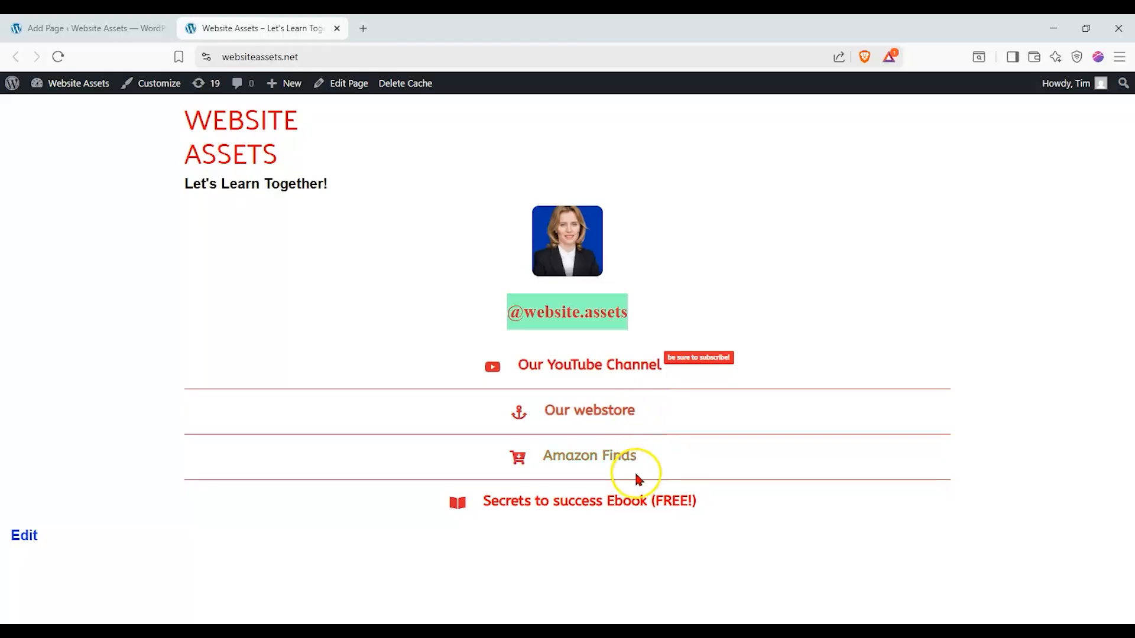
# Search the editor's block library for "social" and add the Nexter Social Icon block below the link list.
pyautogui.click(74, 26)
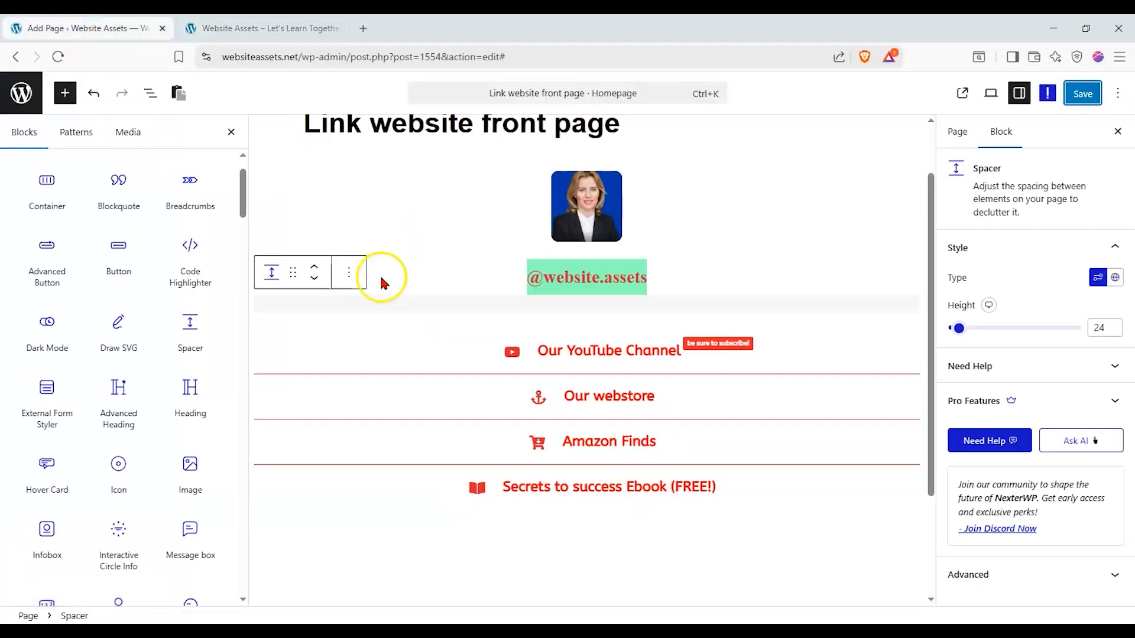
pyautogui.click(463, 528)
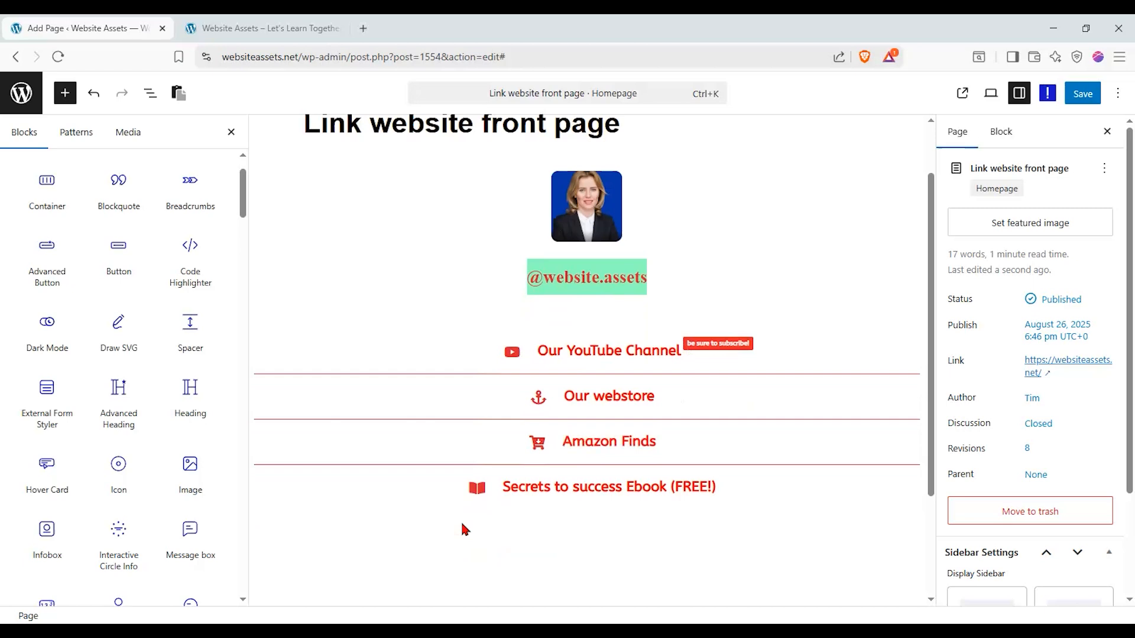
pyautogui.scroll(-3, 463, 528)
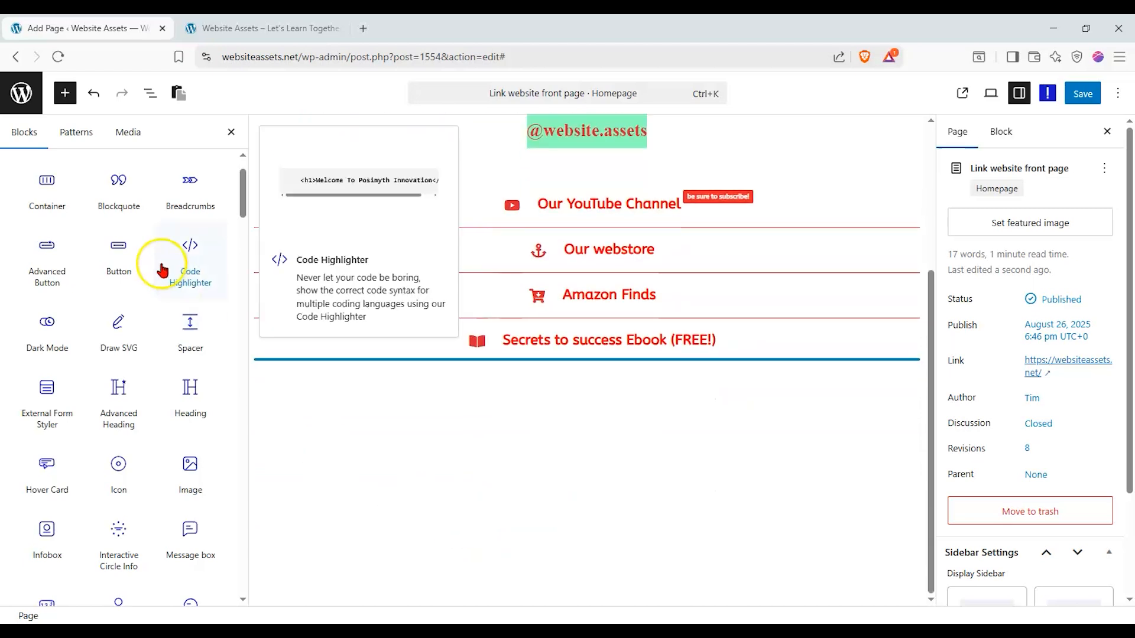
pyautogui.scroll(1, 152, 263)
pyautogui.click(138, 187)
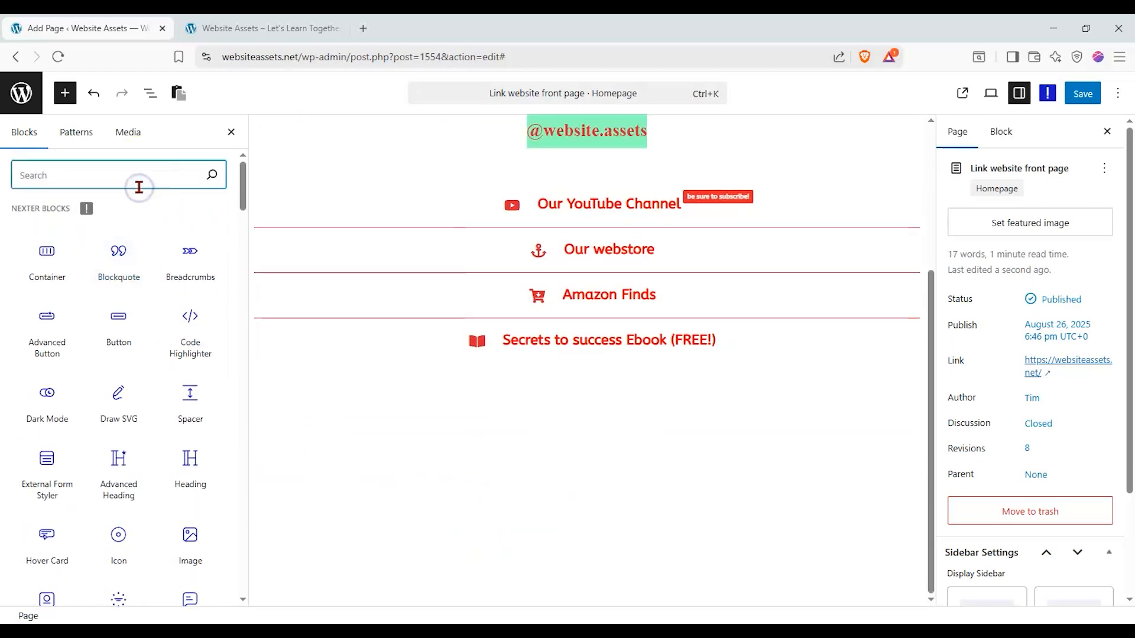
pyautogui.write('socias')
pyautogui.press('BackSpace')
pyautogui.write('l')
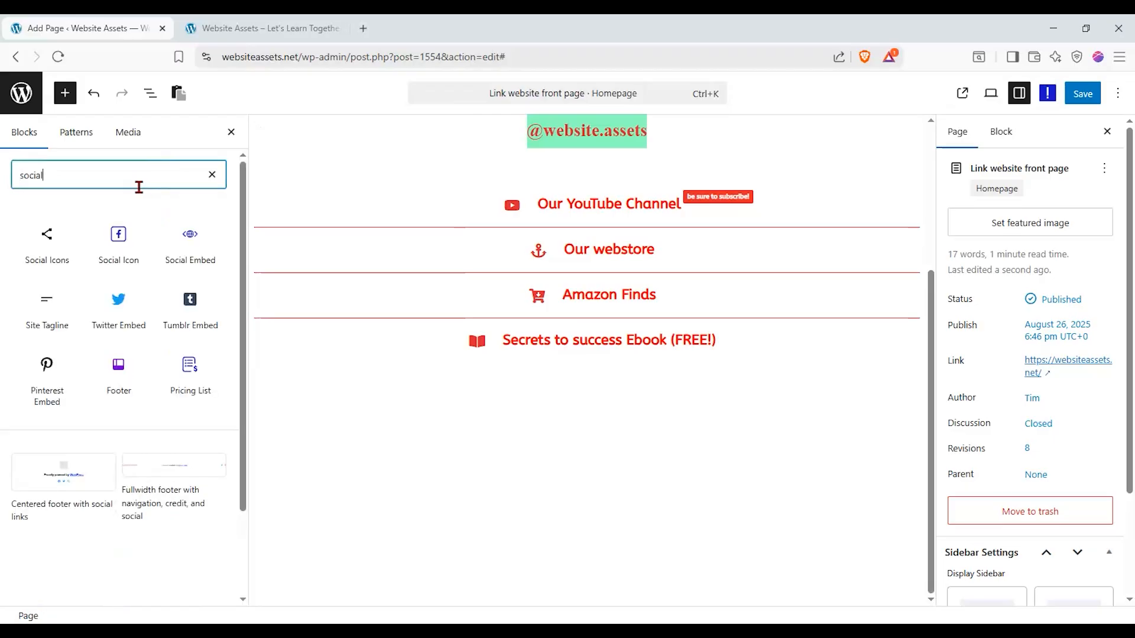
pyautogui.moveTo(121, 230); pyautogui.dragTo(532, 364)
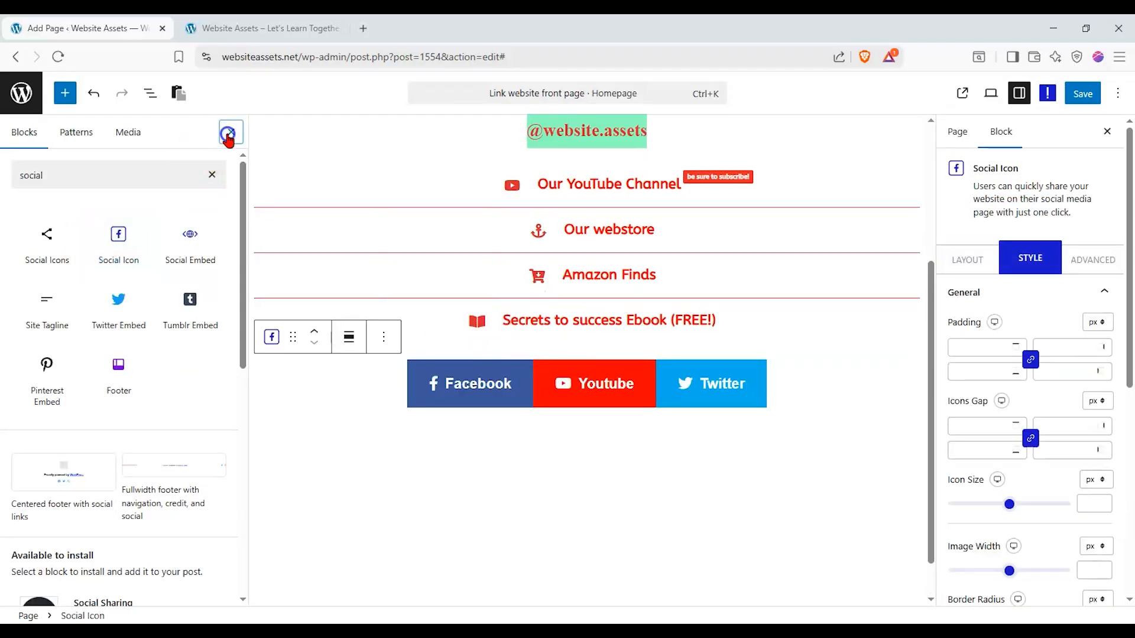
pyautogui.click(231, 132)
# Try the full-width bar style, its alternative hover style and neighbouring layout styles on the Social Icon block.
pyautogui.scroll(3, 431, 292)
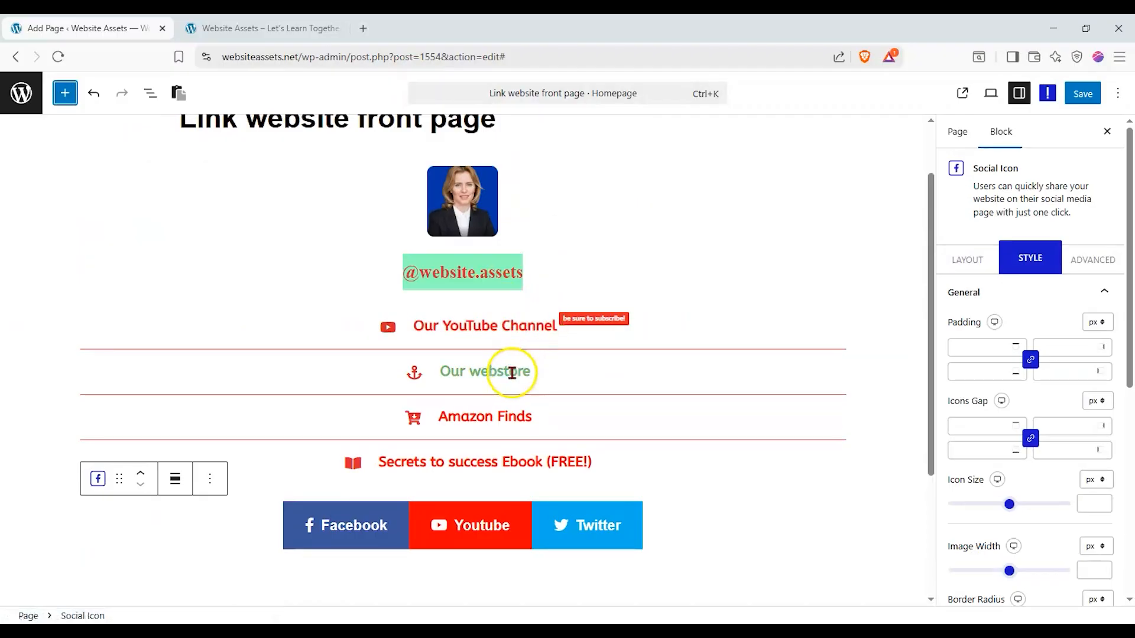
pyautogui.click(968, 259)
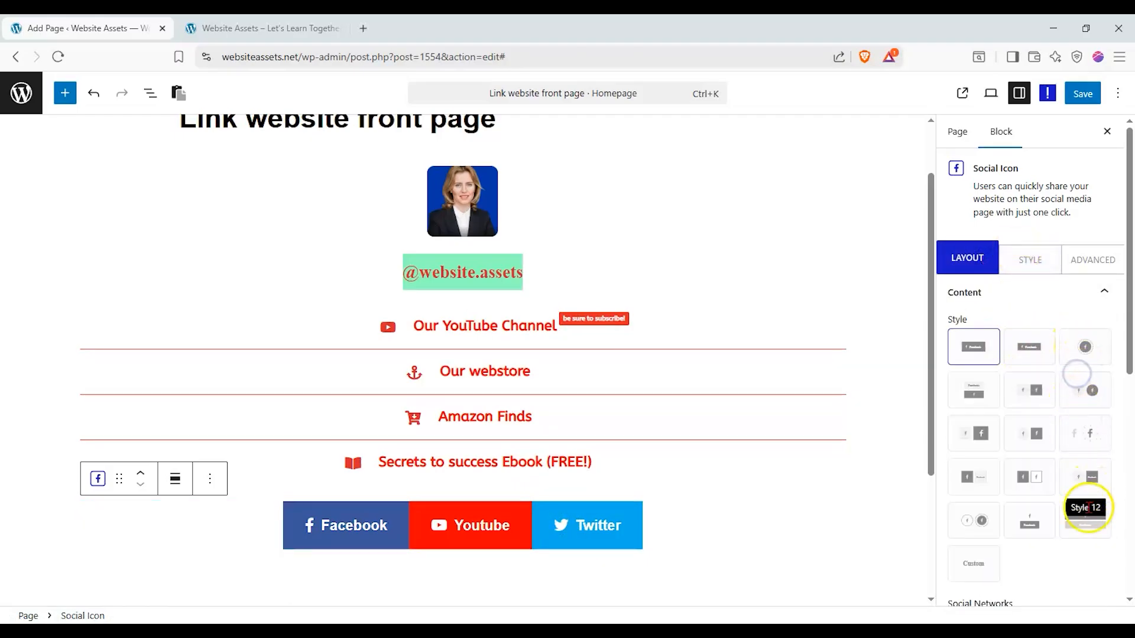
pyautogui.click(1081, 525)
pyautogui.scroll(-3, 1042, 527)
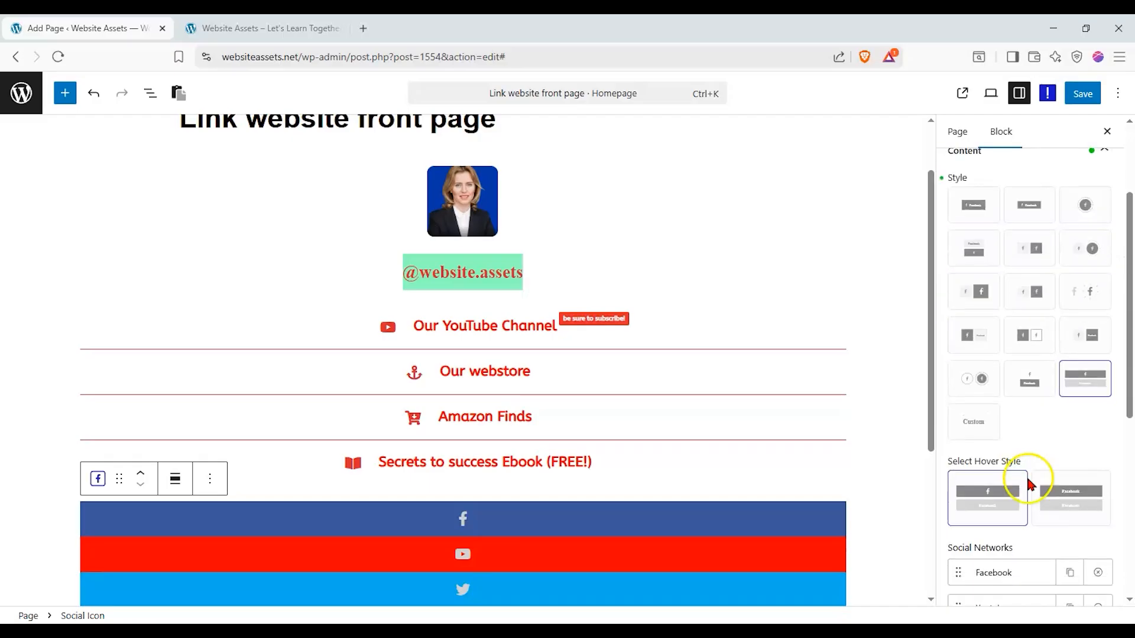
pyautogui.click(1050, 502)
pyautogui.click(1040, 366)
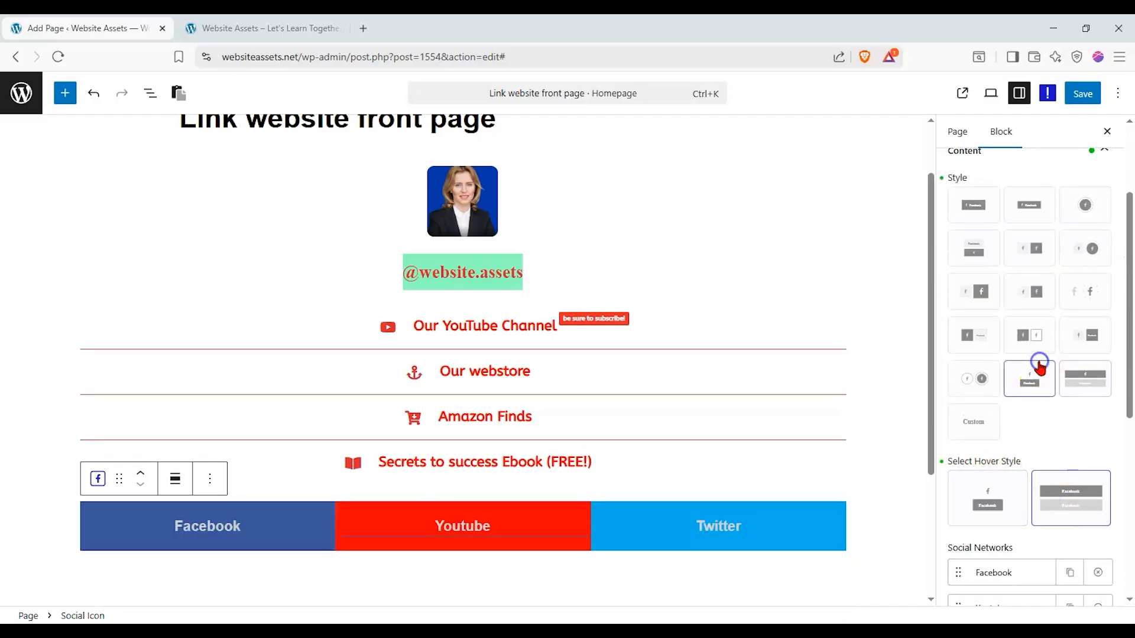
pyautogui.click(976, 499)
pyautogui.click(987, 368)
pyautogui.click(985, 348)
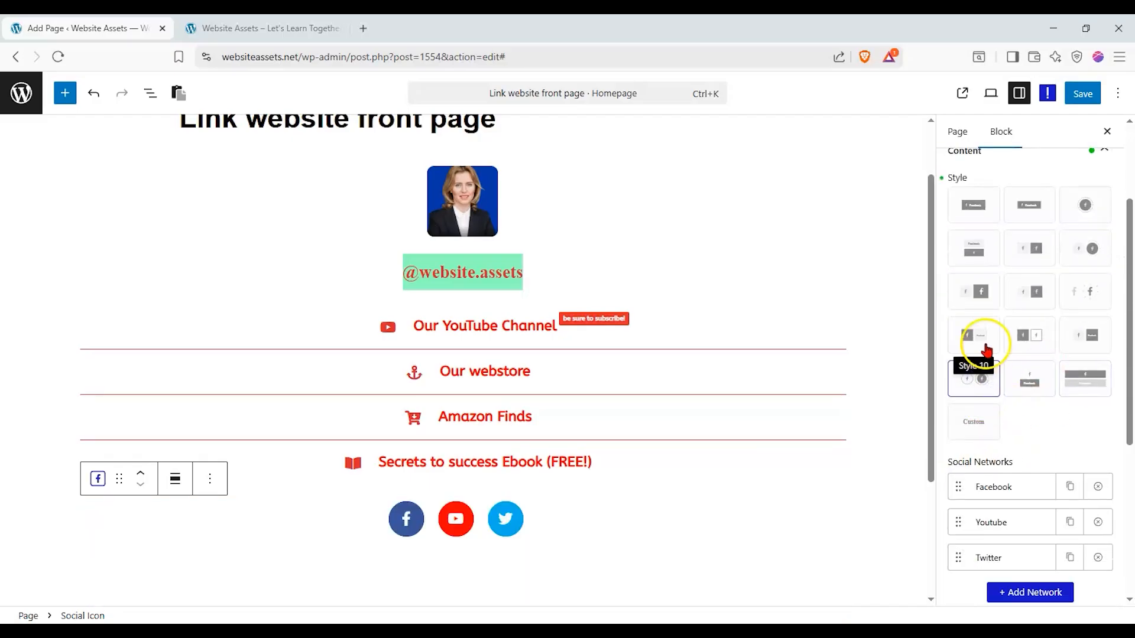
# Compare further Social Icon styles, including the plain black icons, and apply the coloured circle style with a ring on hover.
pyautogui.click(983, 303)
pyautogui.click(1034, 289)
pyautogui.click(1088, 294)
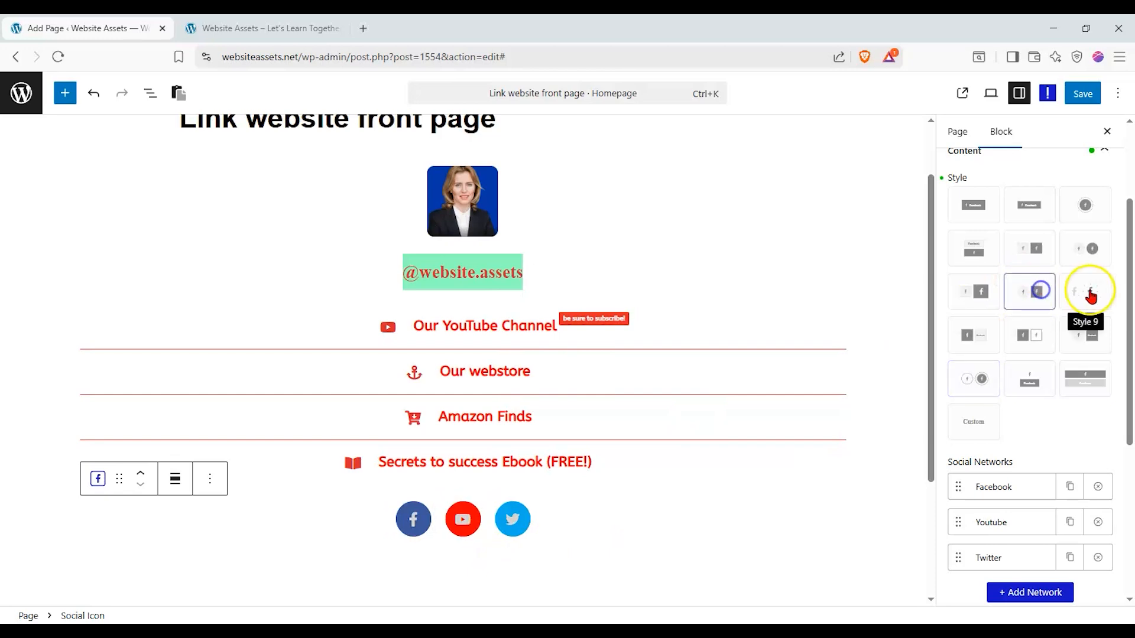
pyautogui.click(506, 517)
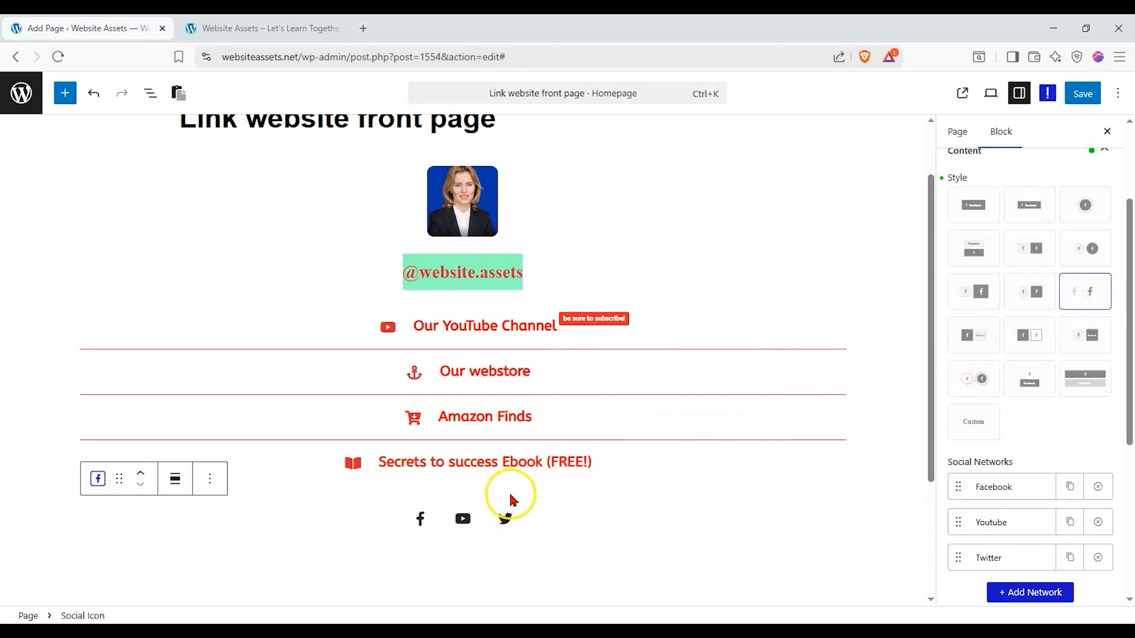
pyautogui.click(1017, 340)
pyautogui.click(974, 379)
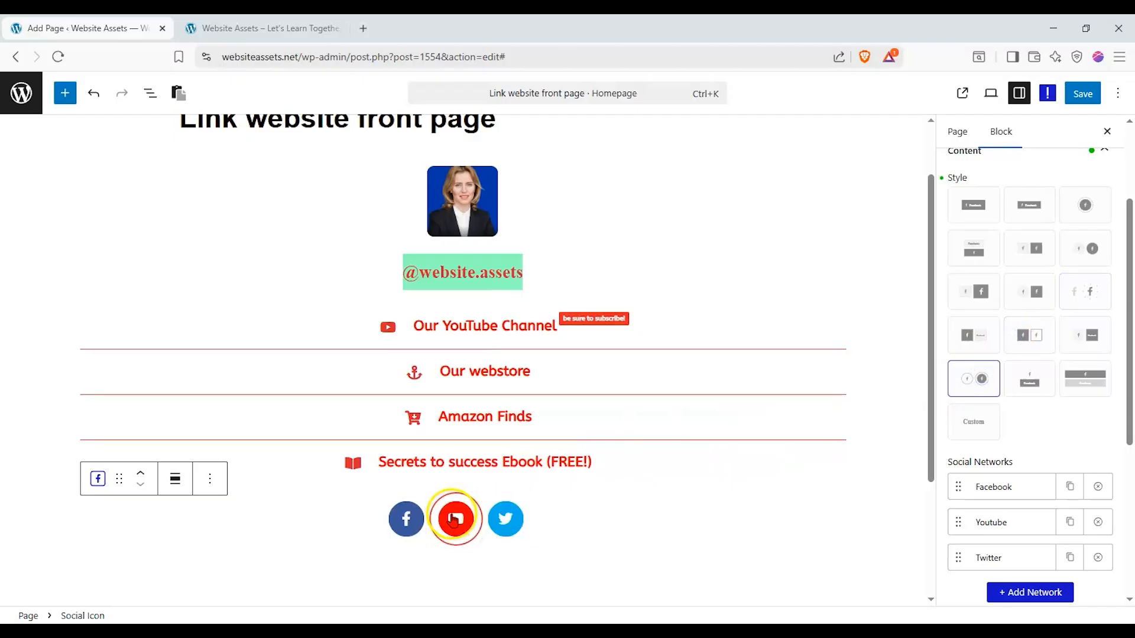
# Add two more networks to the Social Icon block after Twitter.
pyautogui.scroll(-1, 1034, 467)
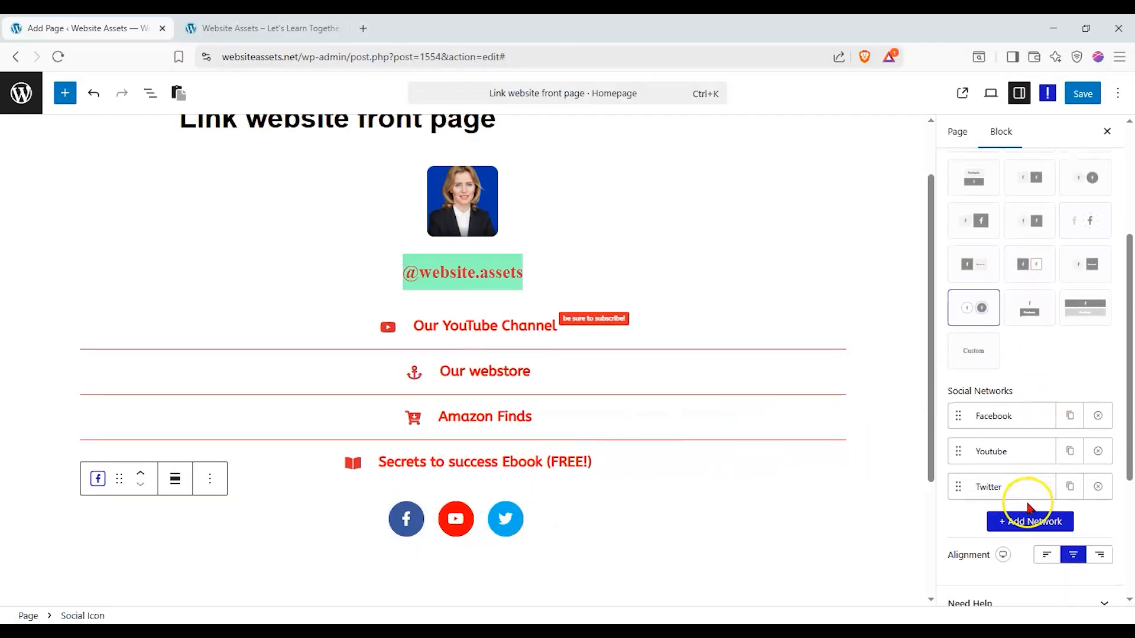
pyautogui.click(1010, 521)
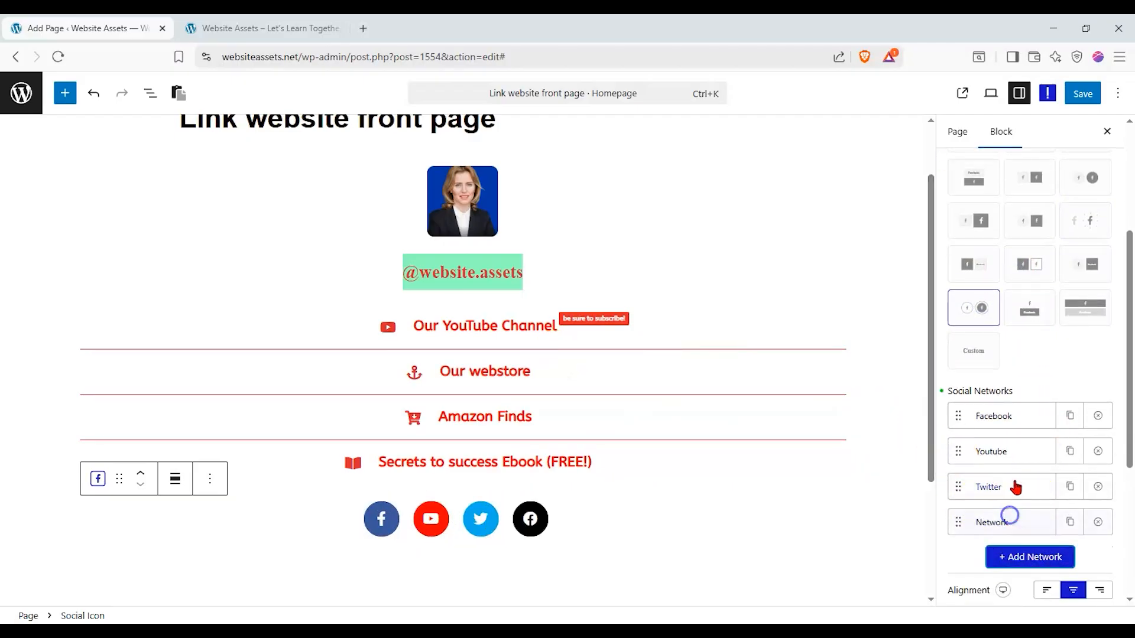
pyautogui.scroll(-2, 1017, 479)
pyautogui.scroll(-1, 1019, 466)
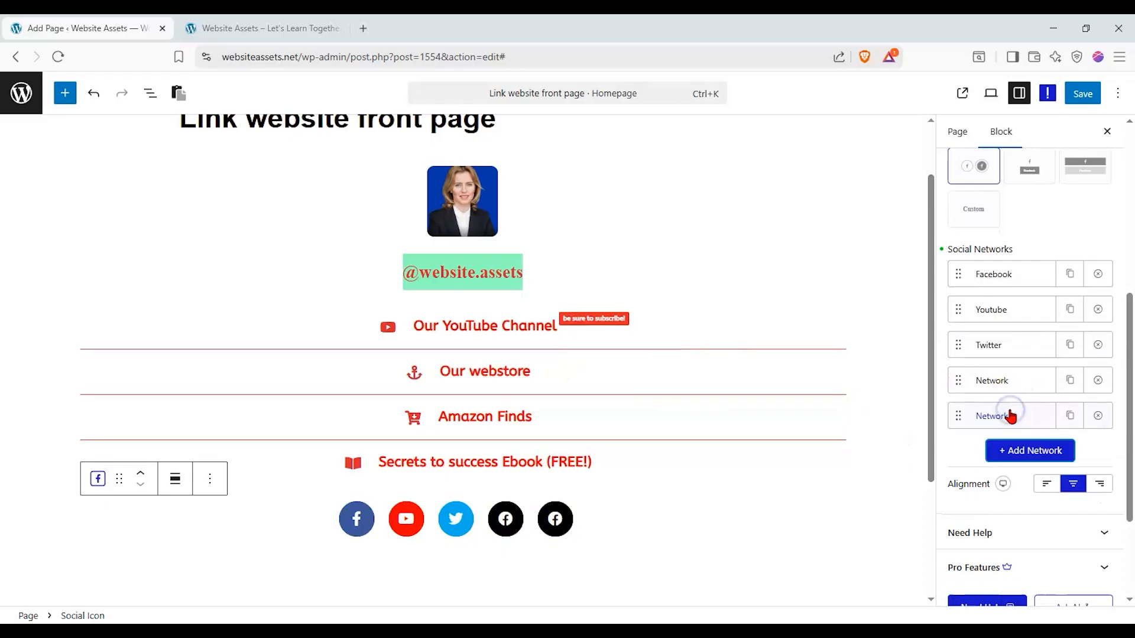
# Move one of the new network entries to the start of the Social Icon list, ahead of Facebook, and open its settings.
pyautogui.click(1005, 275)
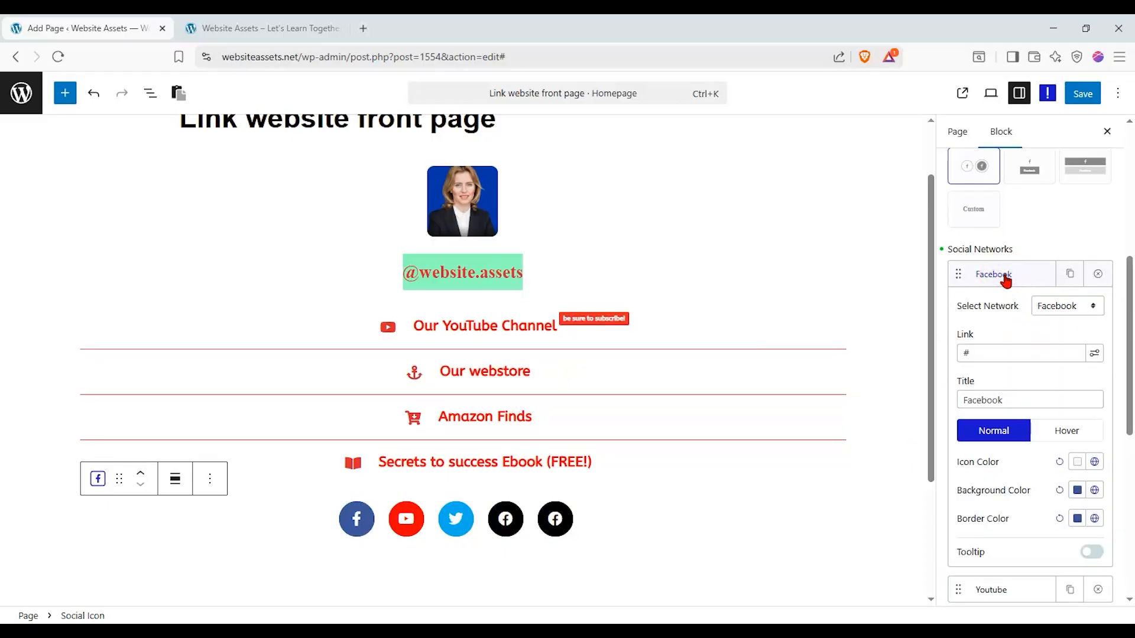
pyautogui.click(1005, 274)
pyautogui.moveTo(996, 380); pyautogui.dragTo(968, 264)
pyautogui.click(1018, 277)
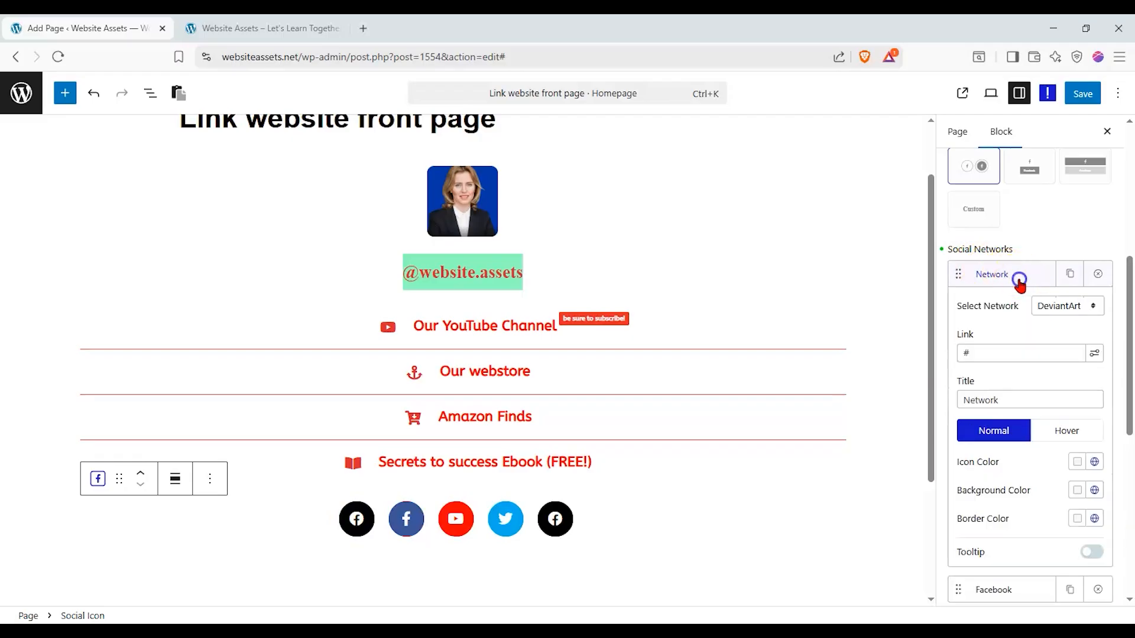
# Try the Custom network option for the first social entry, switching its icon type to image and back to icon.
pyautogui.click(1050, 304)
pyautogui.scroll(-5, 1058, 414)
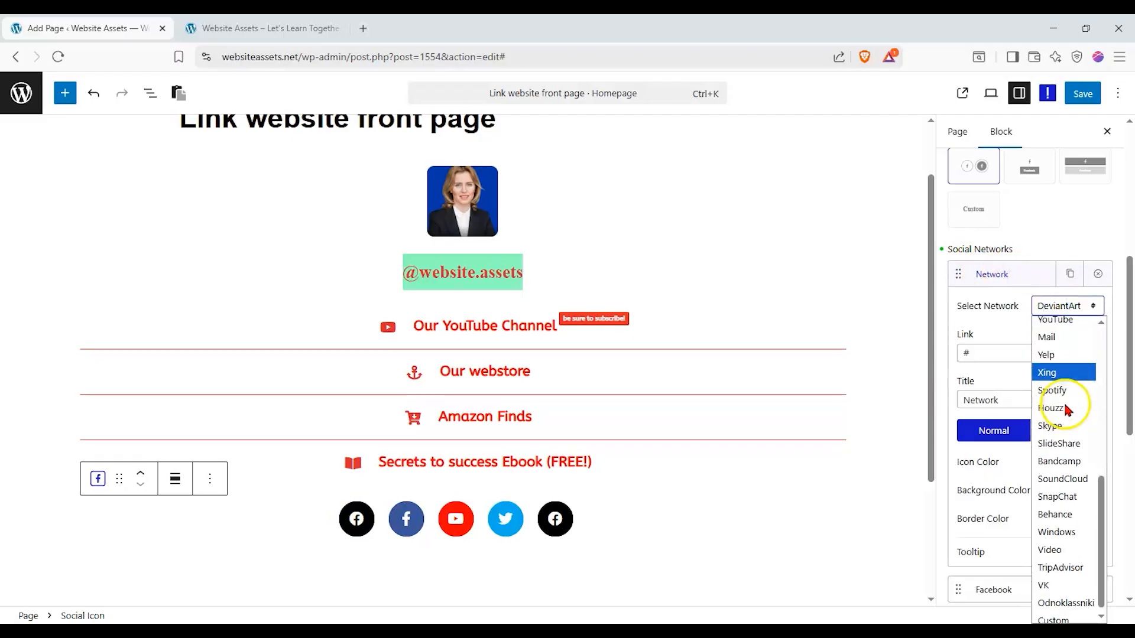
pyautogui.scroll(-5, 1044, 536)
pyautogui.click(1044, 613)
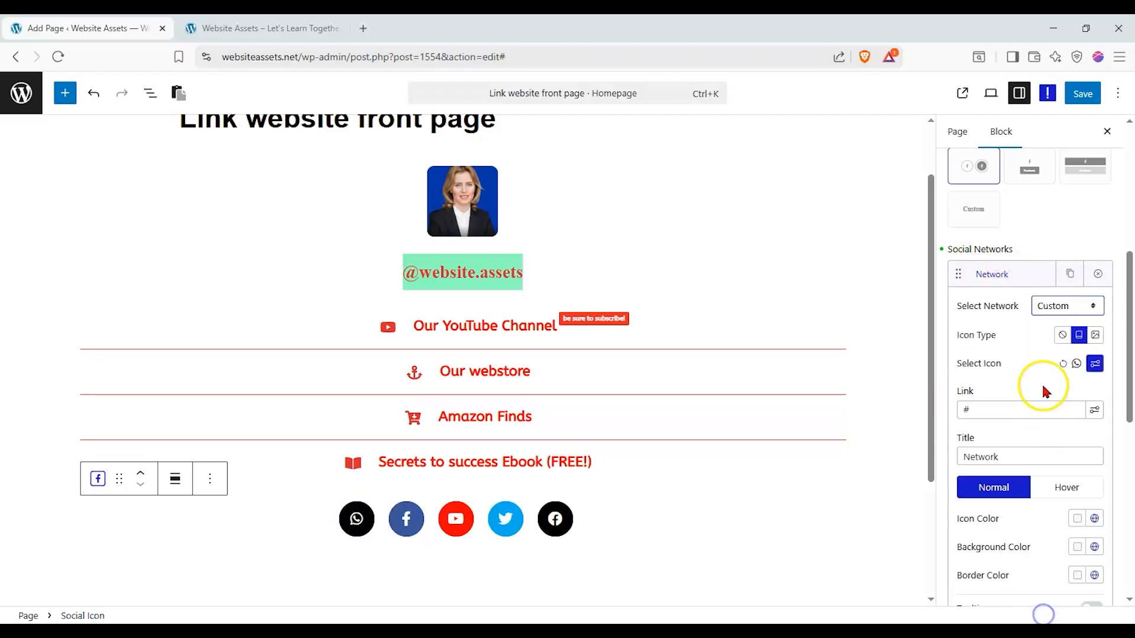
pyautogui.click(1094, 336)
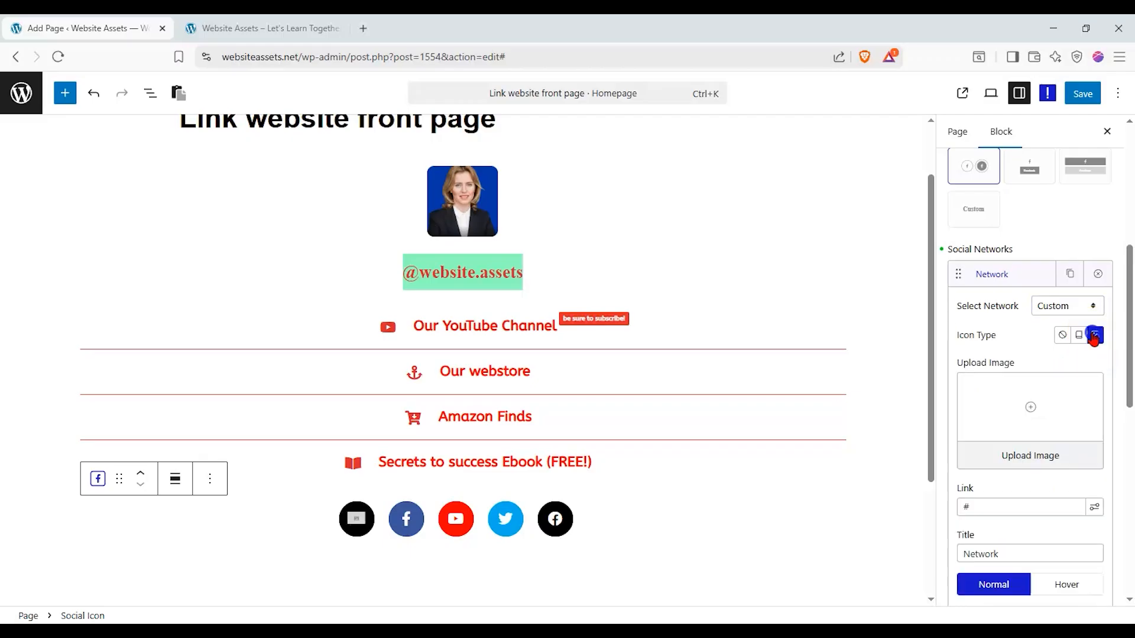
pyautogui.click(1079, 336)
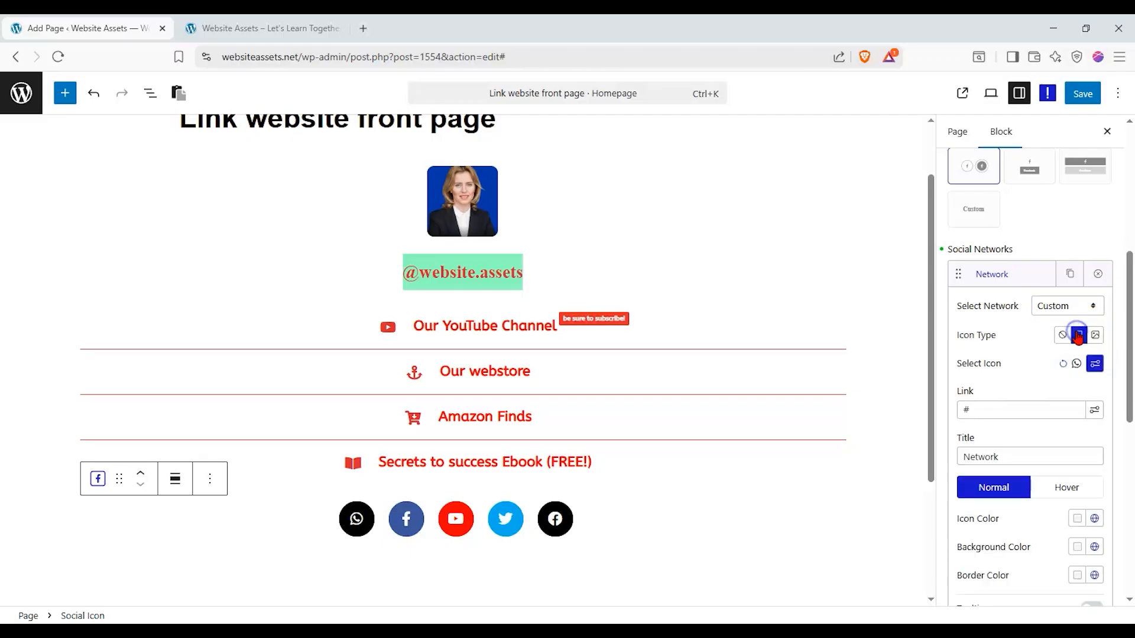
# Set the first social entry's network to Spotify and change its title to "Spotify".
pyautogui.click(1056, 299)
pyautogui.scroll(1, 1073, 430)
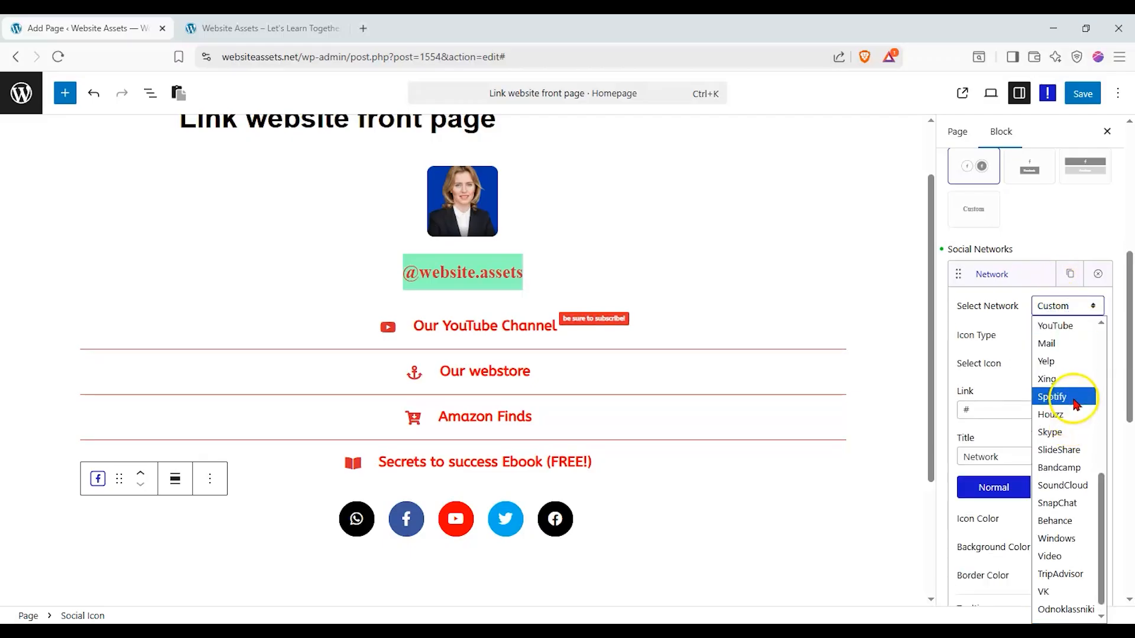
pyautogui.click(1076, 404)
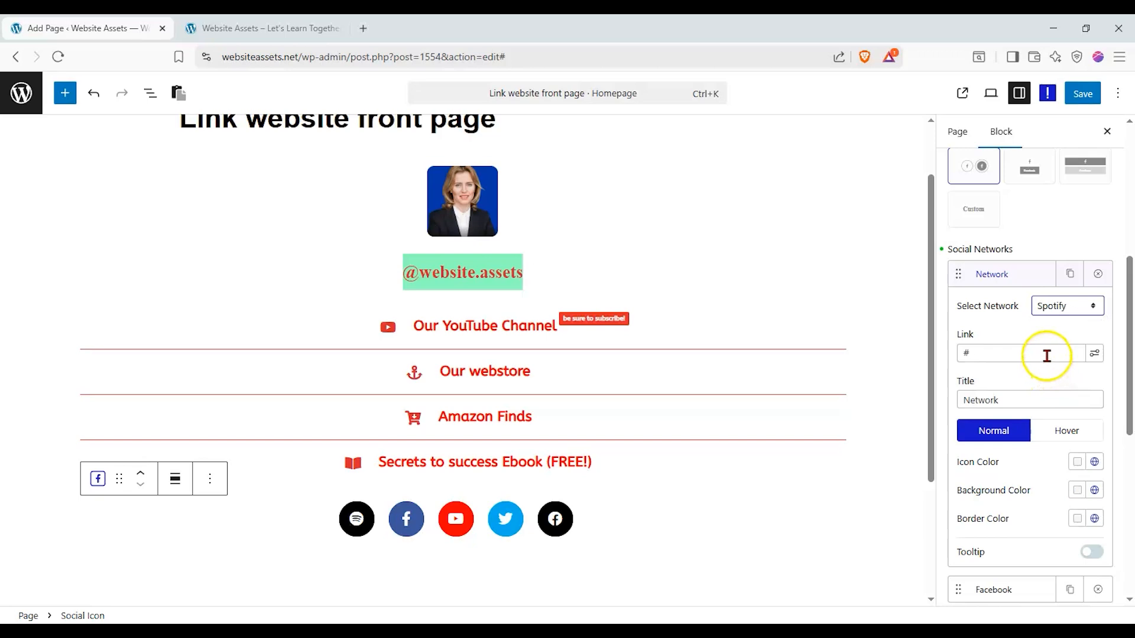
pyautogui.scroll(-1, 1046, 355)
pyautogui.click(1064, 235)
pyautogui.scroll(-3, 1047, 374)
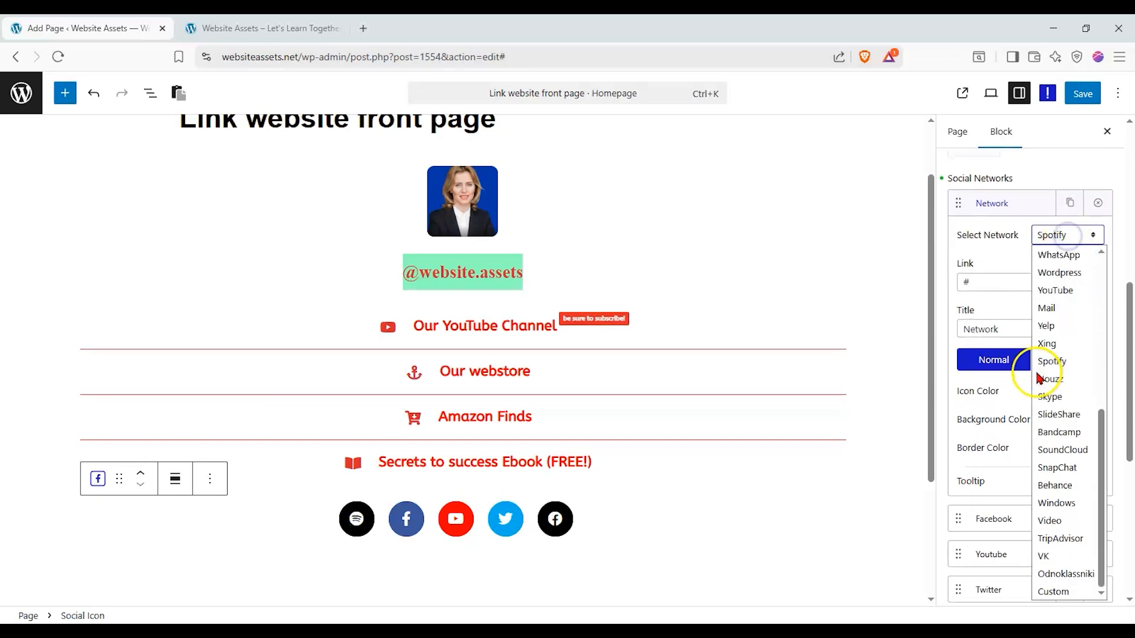
pyautogui.scroll(3, 1058, 467)
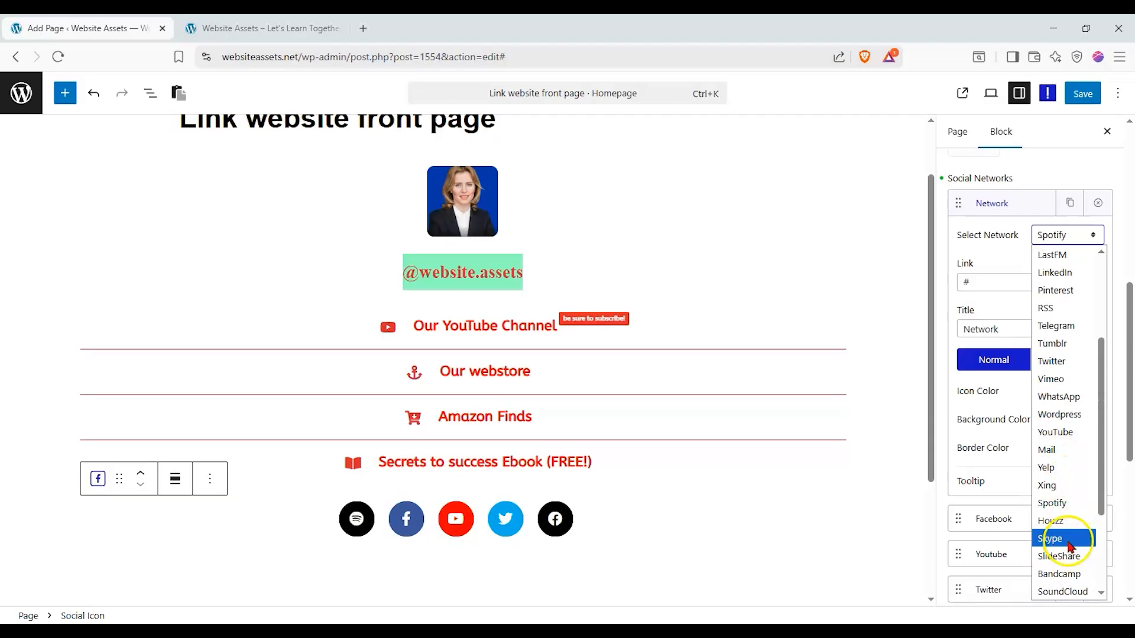
pyautogui.click(1009, 263)
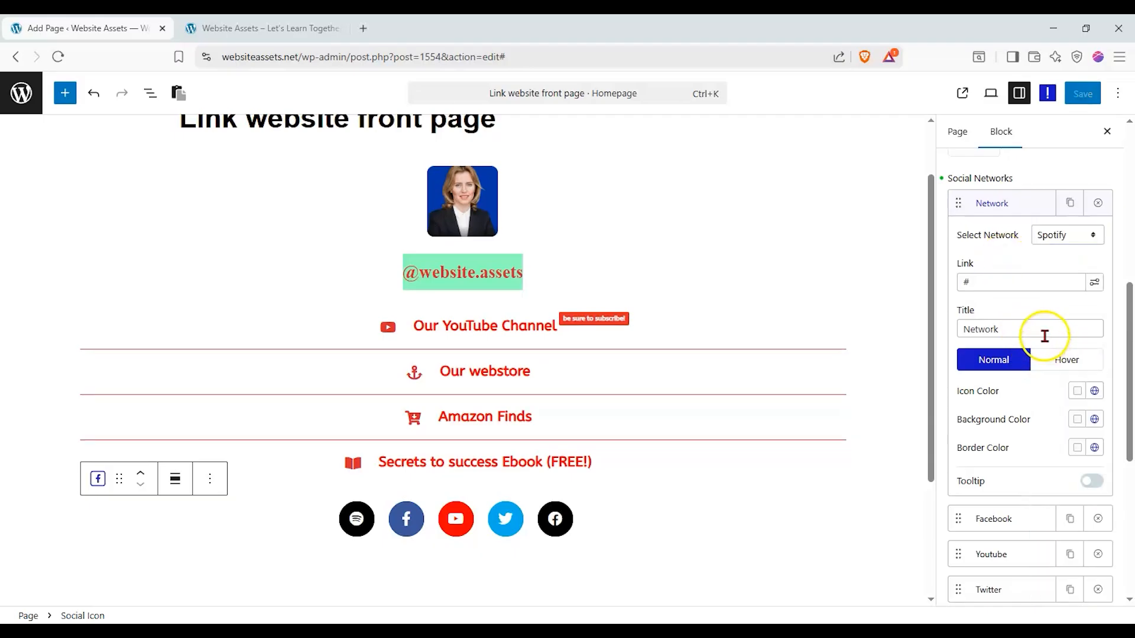
pyautogui.moveTo(1009, 330); pyautogui.dragTo(937, 333)
pyautogui.write('Spotify')
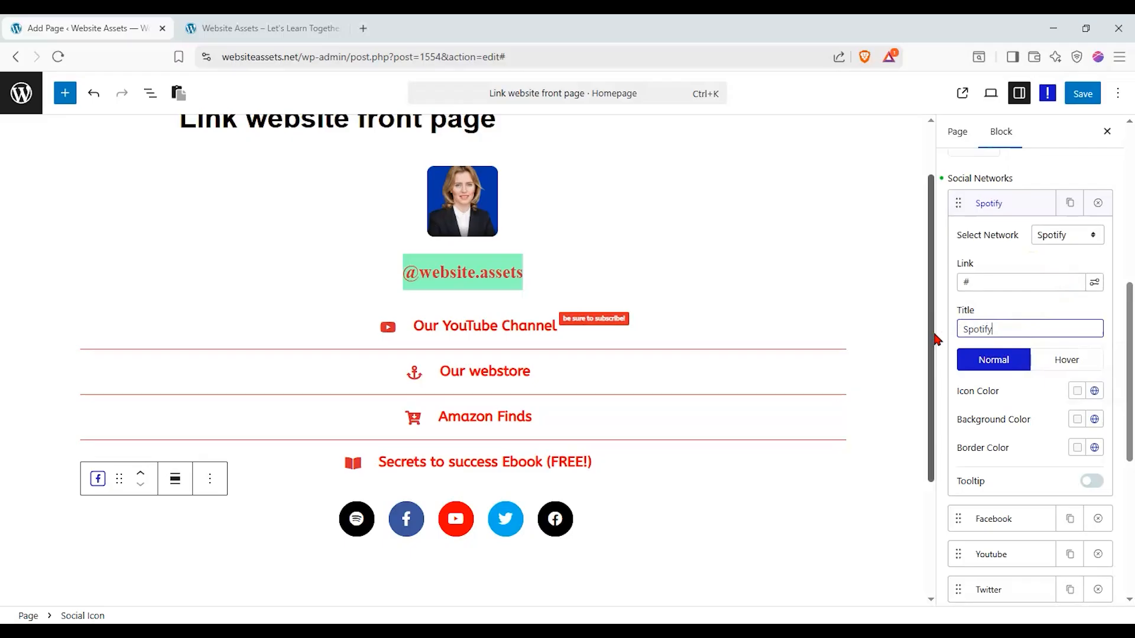
# Set the Spotify entry's normal icon color to bright green, 4DFF00.
pyautogui.click(1078, 391)
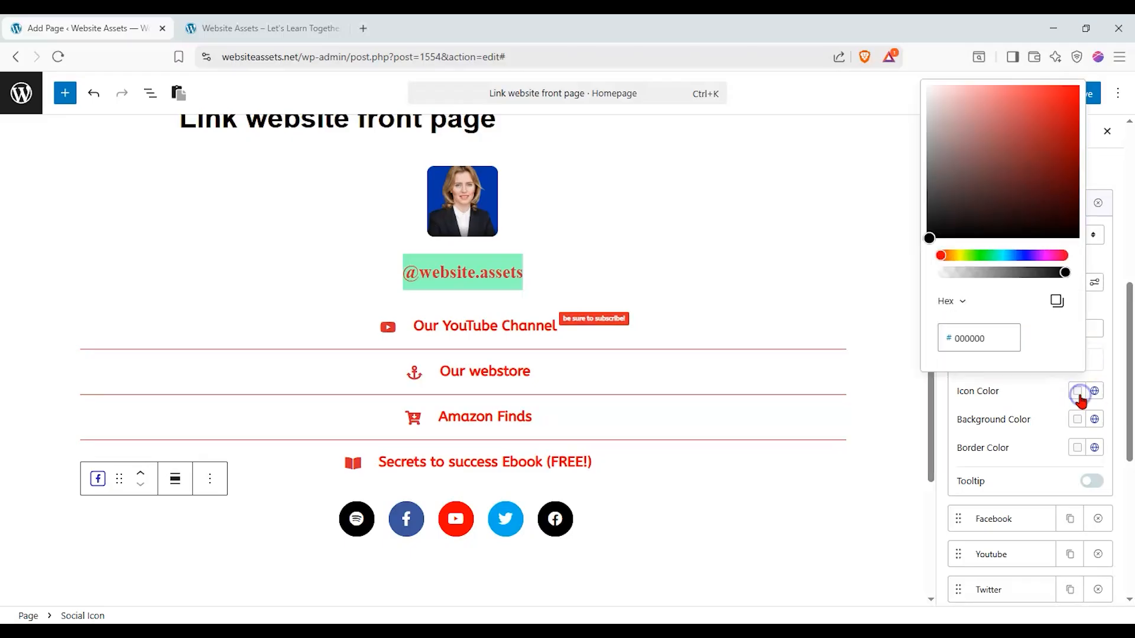
pyautogui.click(1046, 97)
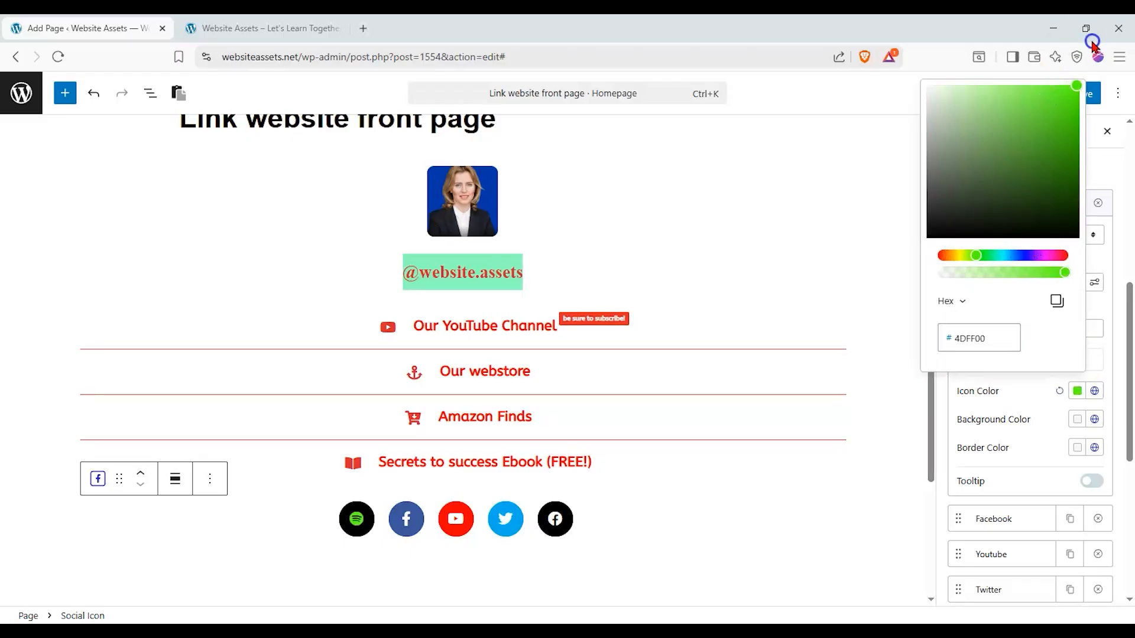
pyautogui.click(1040, 448)
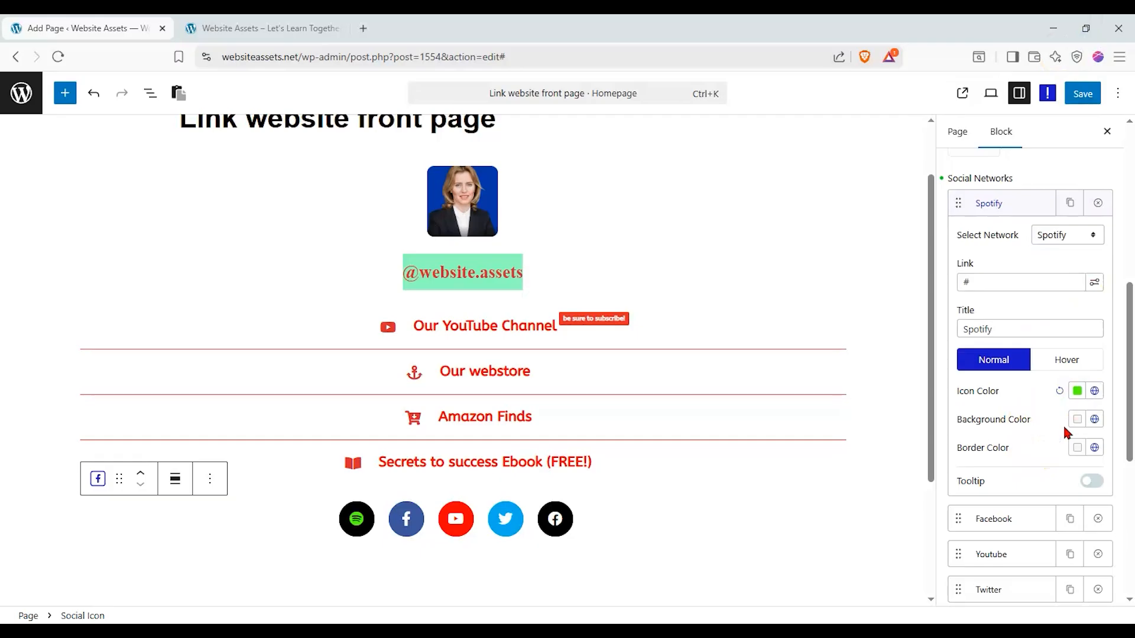
# Enable a tooltip reading "check out our playlists!" for the Spotify entry and save the page.
pyautogui.click(1092, 481)
pyautogui.click(1024, 565)
pyautogui.write('check out our playlists!')
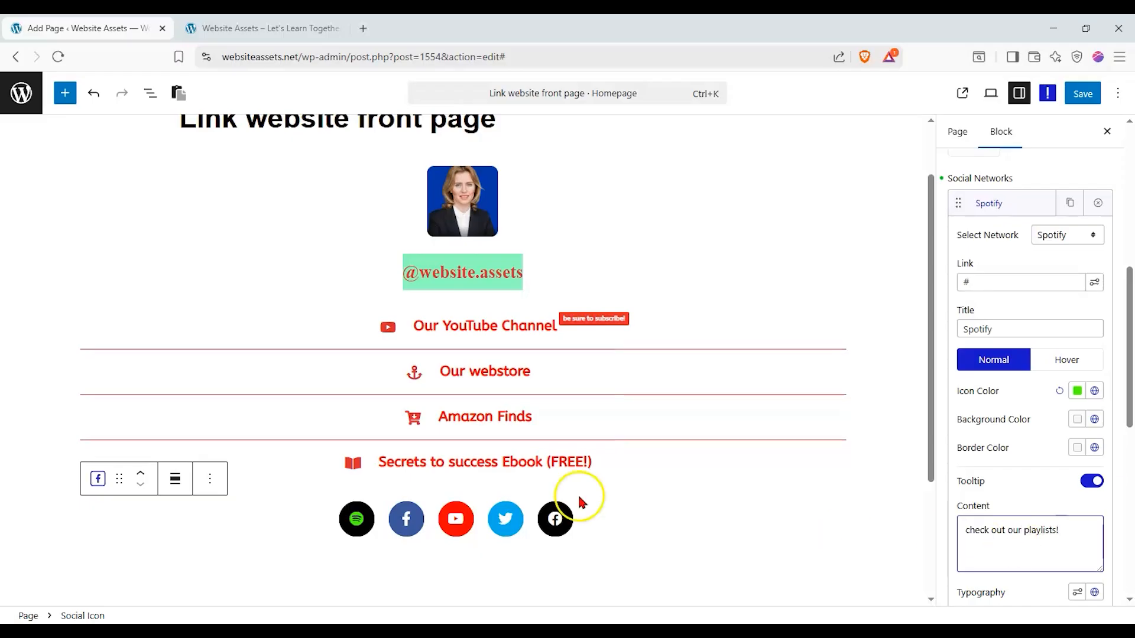
pyautogui.moveTo(362, 525)
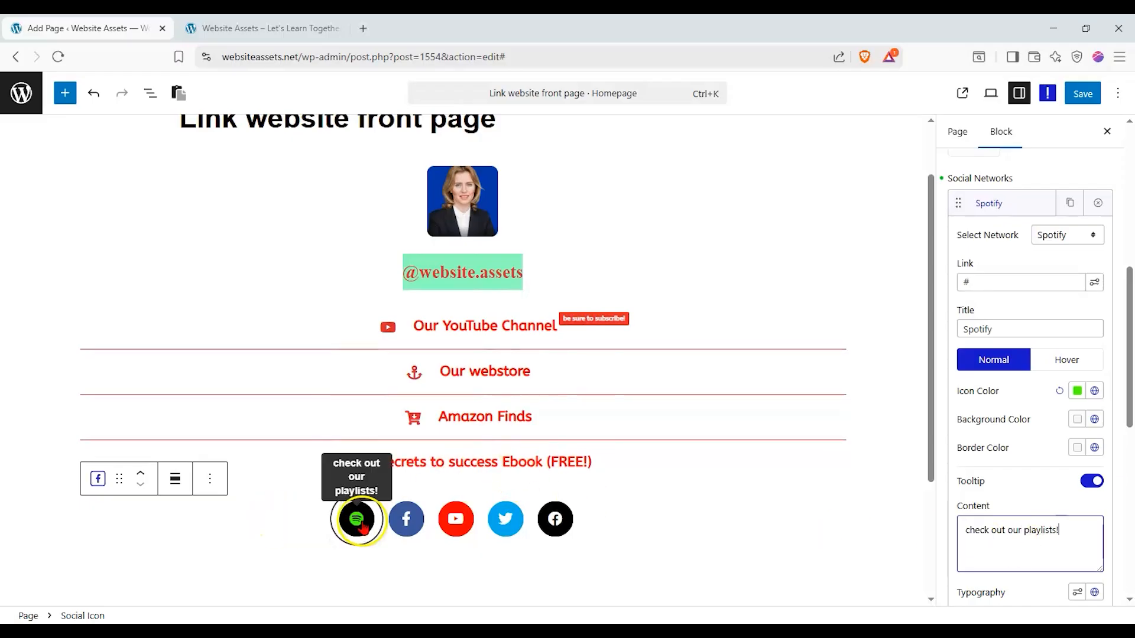
pyautogui.click(1087, 98)
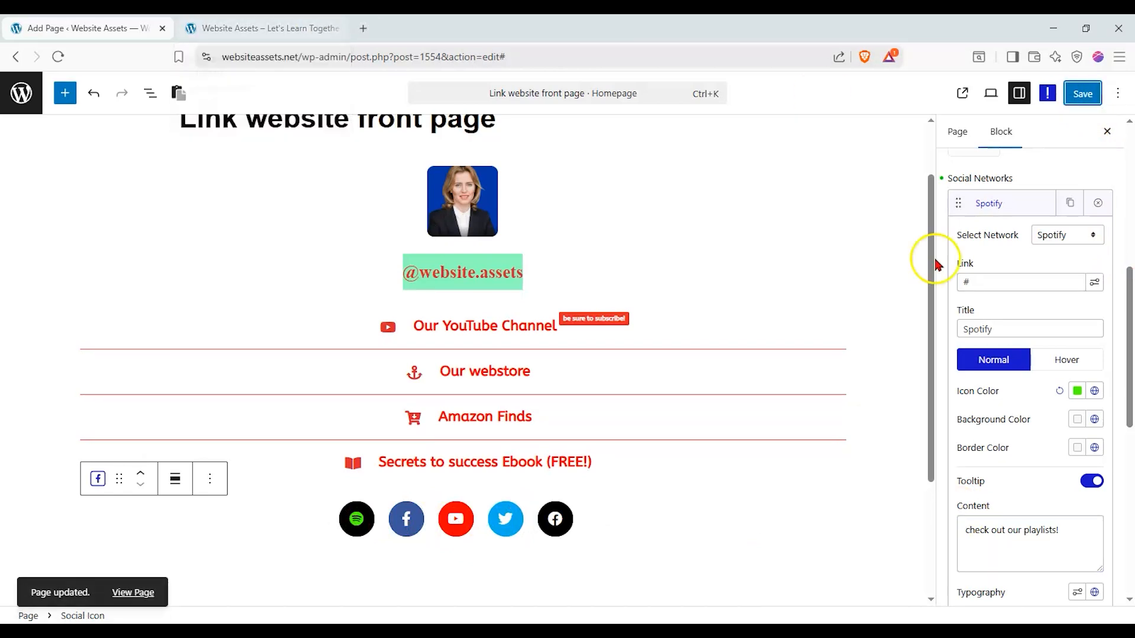
# Look through the Social Icon block's style and advanced settings, and collapse its content settings.
pyautogui.scroll(5, 1046, 347)
pyautogui.scroll(3, 1011, 335)
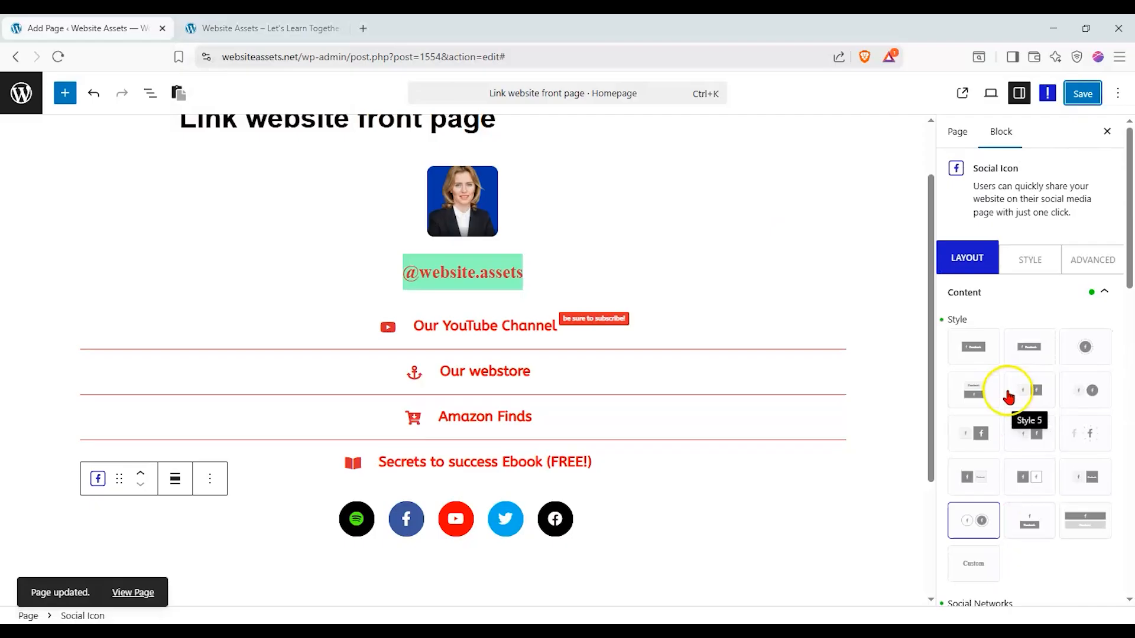
pyautogui.click(1032, 260)
pyautogui.click(1093, 260)
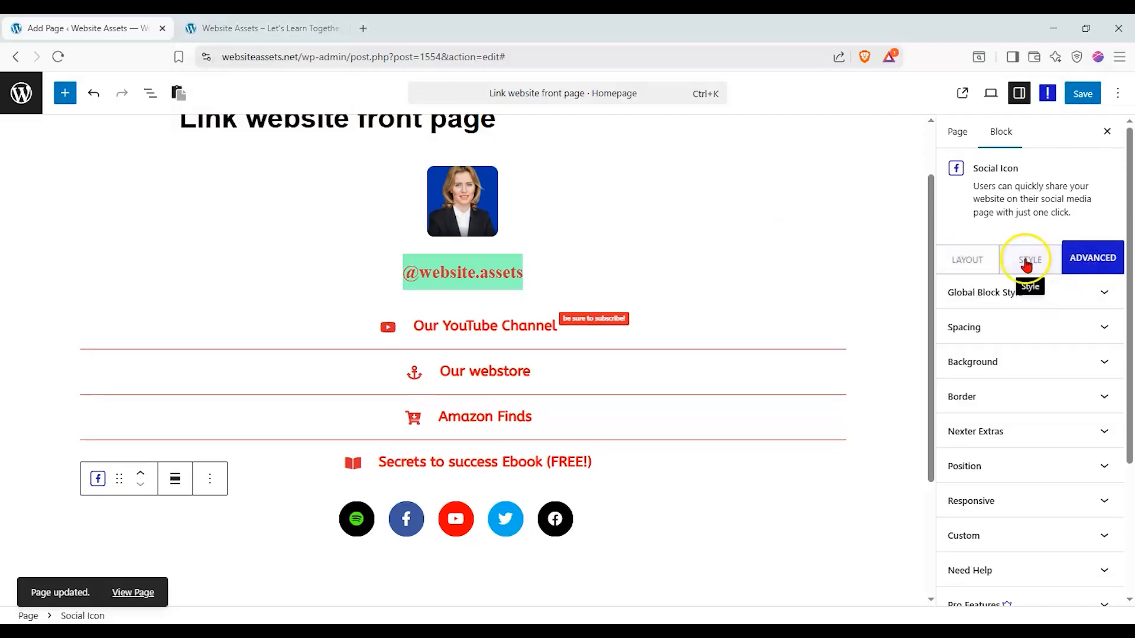
pyautogui.click(982, 260)
pyautogui.click(1044, 293)
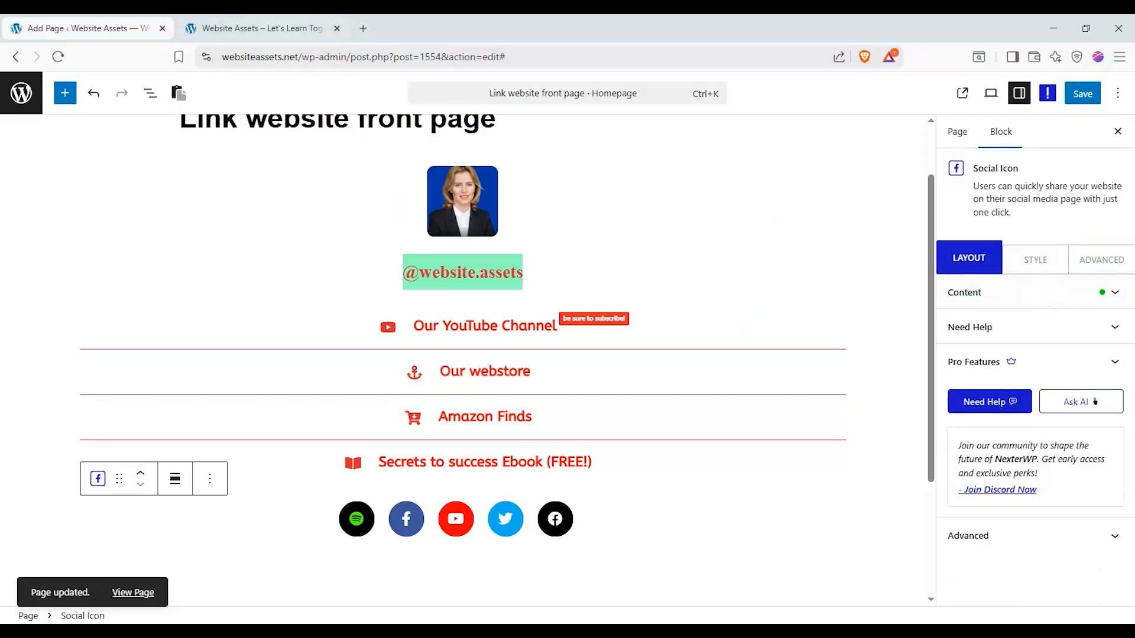
# Reload the live site to check the row of social icons under the link list, and return to the page editor.
pyautogui.click(260, 28)
pyautogui.click(65, 54)
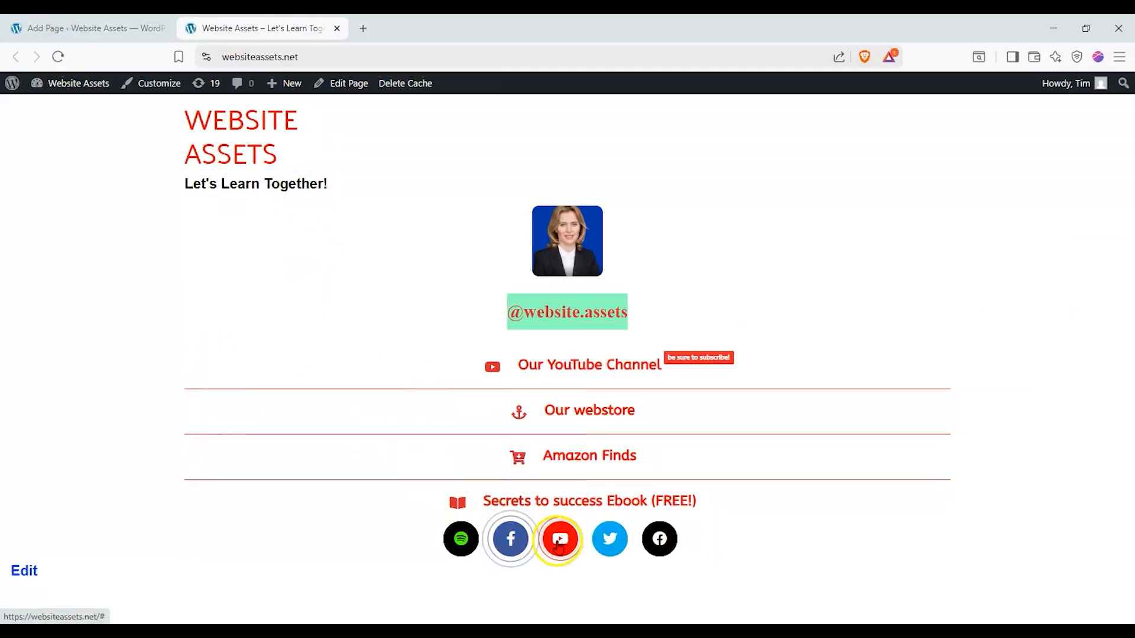
pyautogui.click(89, 28)
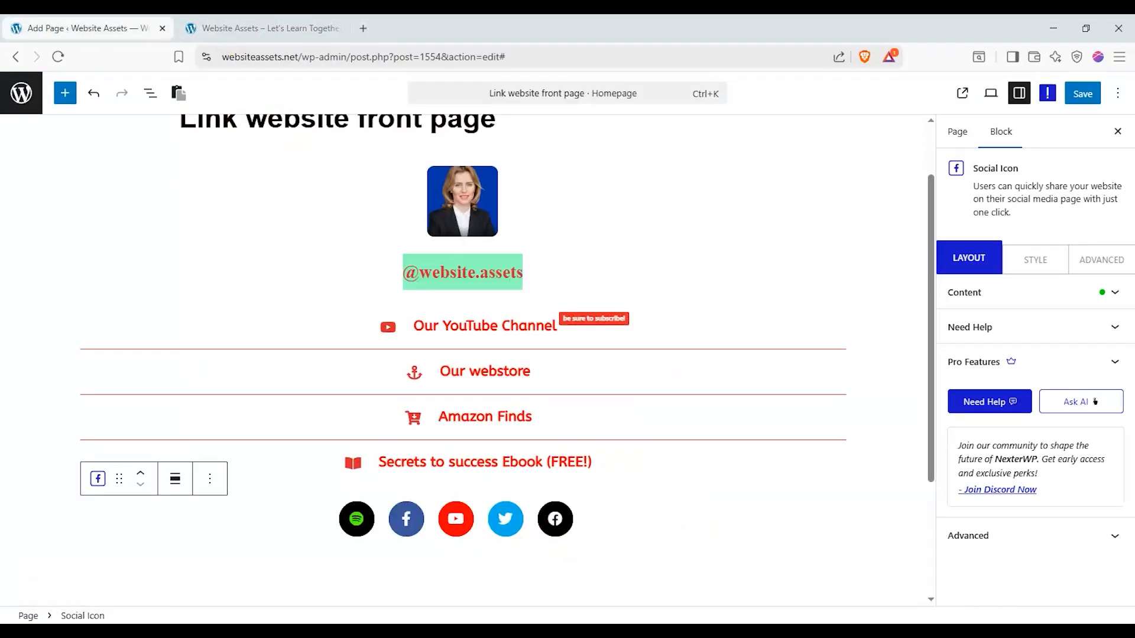
# Insert a Nexter Spacer block between the link list and the social icons, and save the page.
pyautogui.click(65, 93)
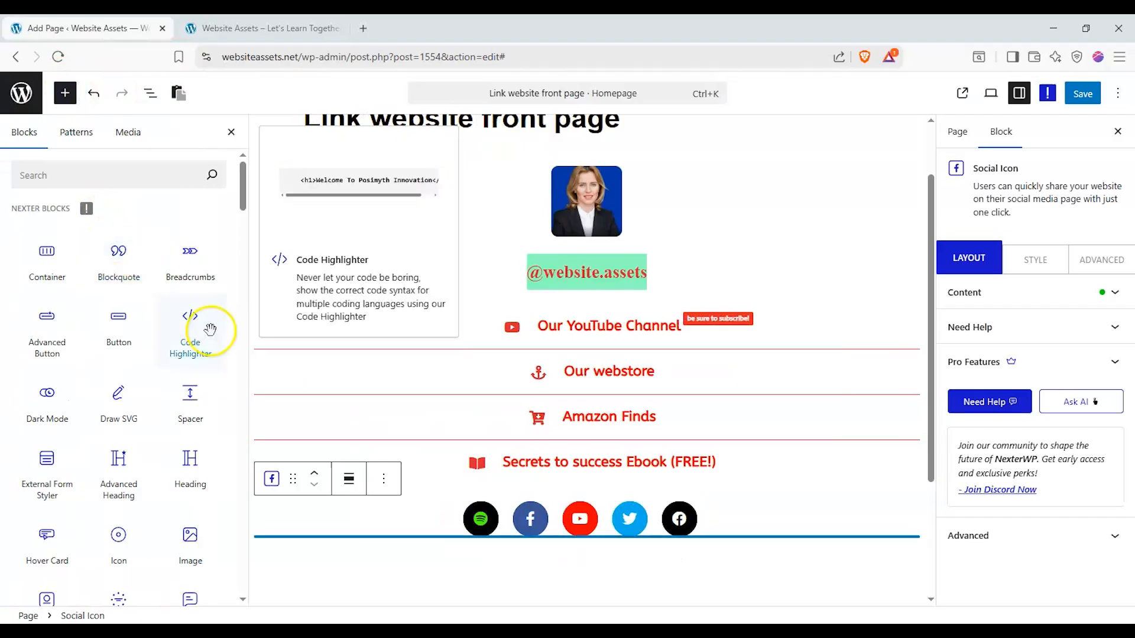
pyautogui.moveTo(220, 395); pyautogui.dragTo(569, 473)
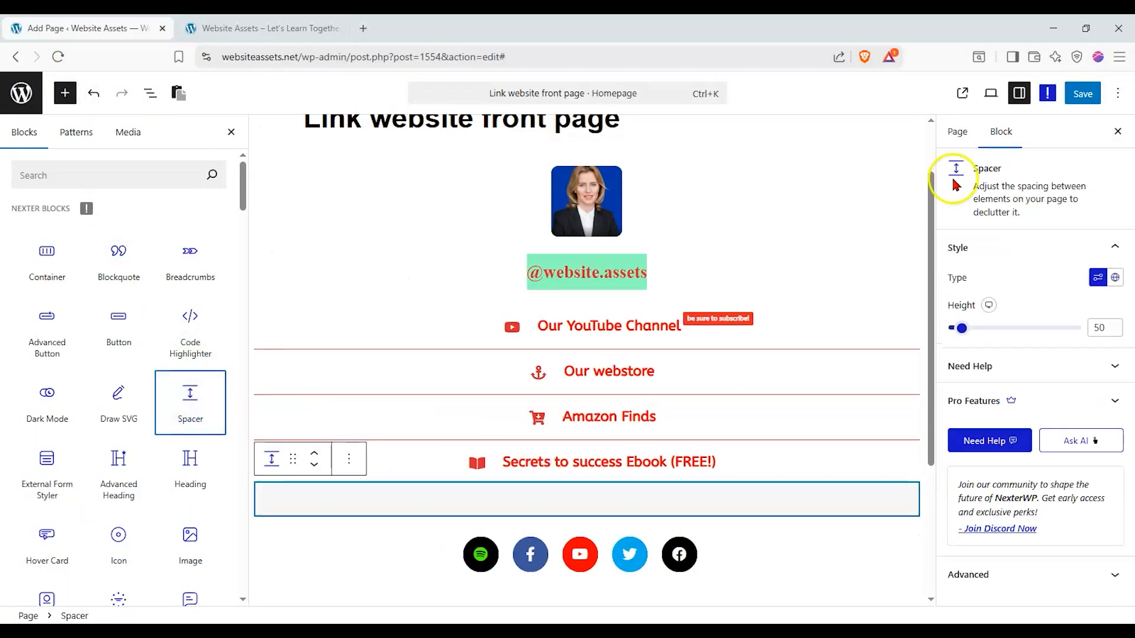
pyautogui.hotkey('ctrl', 's')
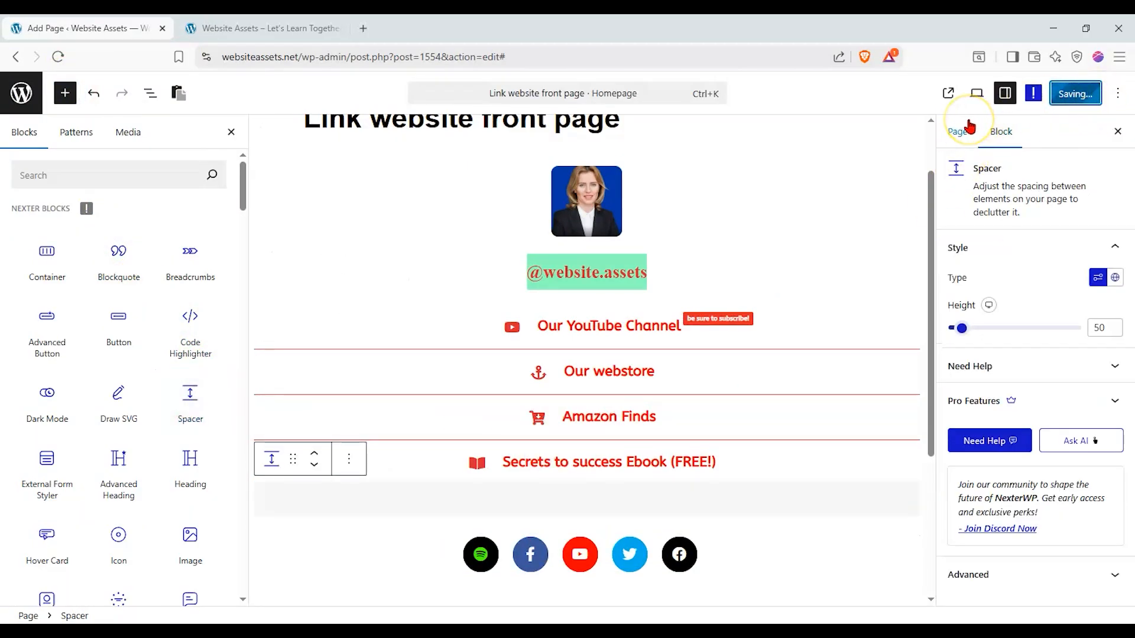
# Reload the live site, preview it at a mobile size with the browser's developer tools, and close them.
pyautogui.click(260, 28)
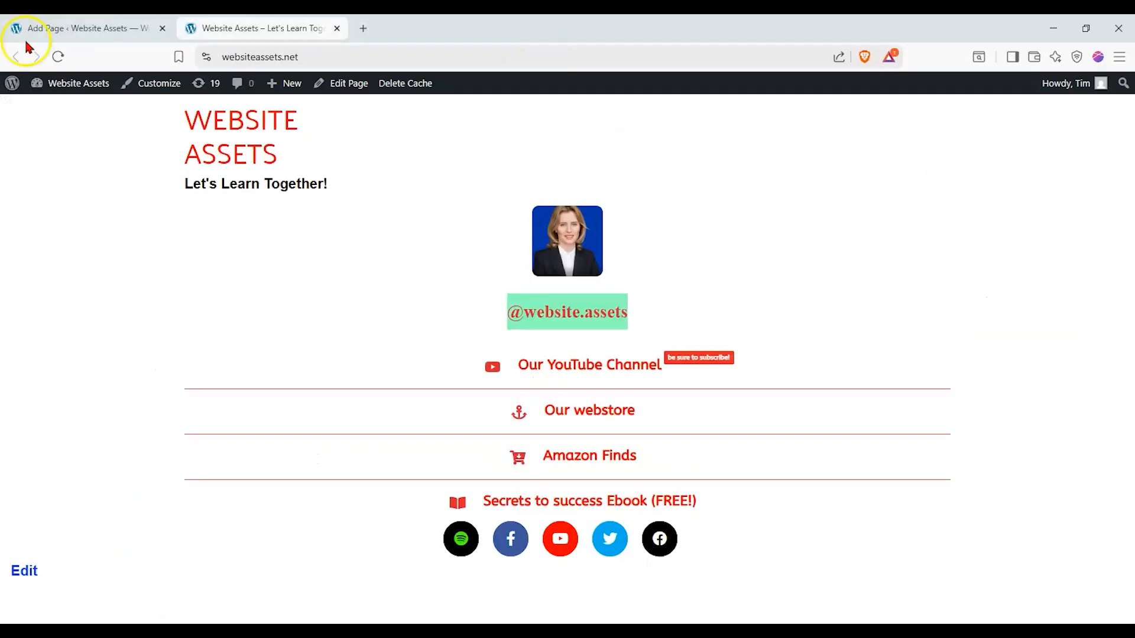
pyautogui.click(57, 57)
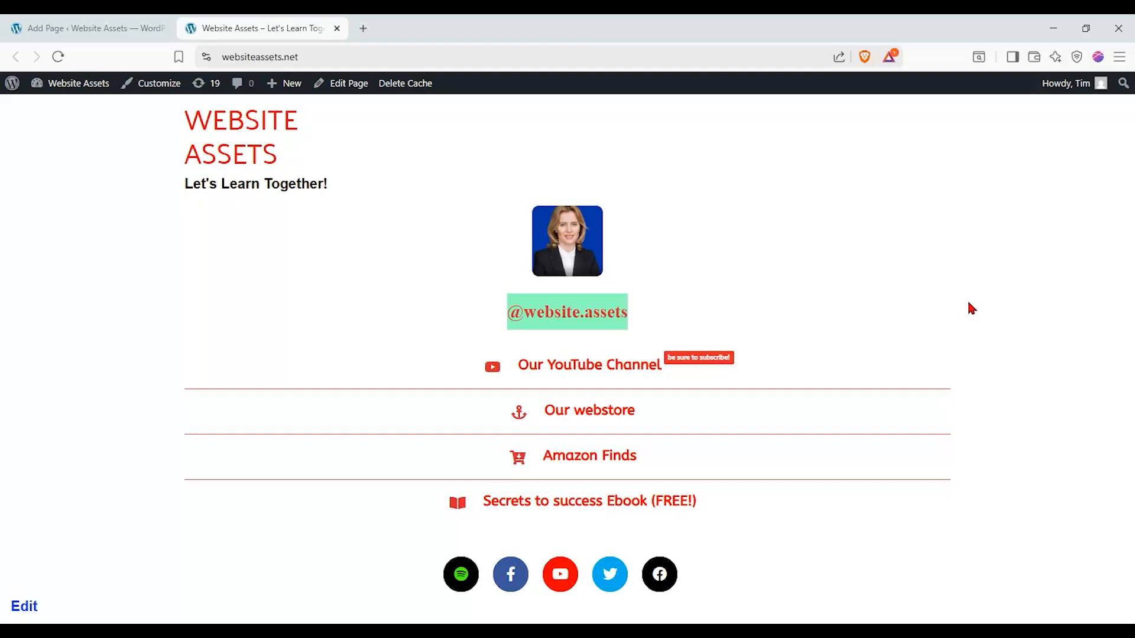
pyautogui.press('F12')
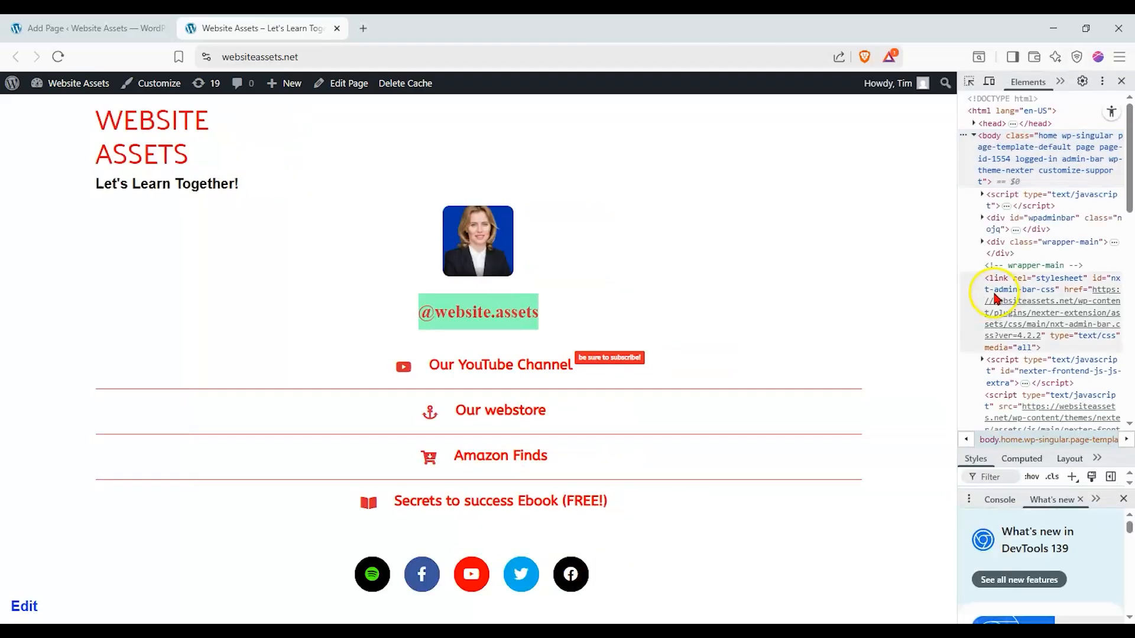
pyautogui.click(992, 83)
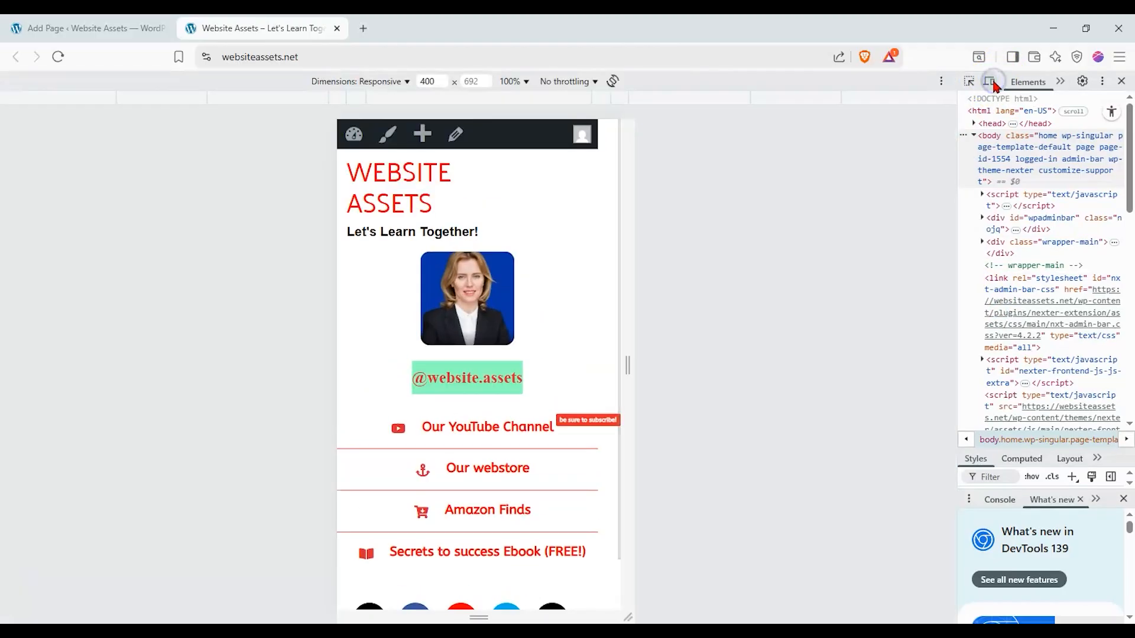
pyautogui.click(1121, 83)
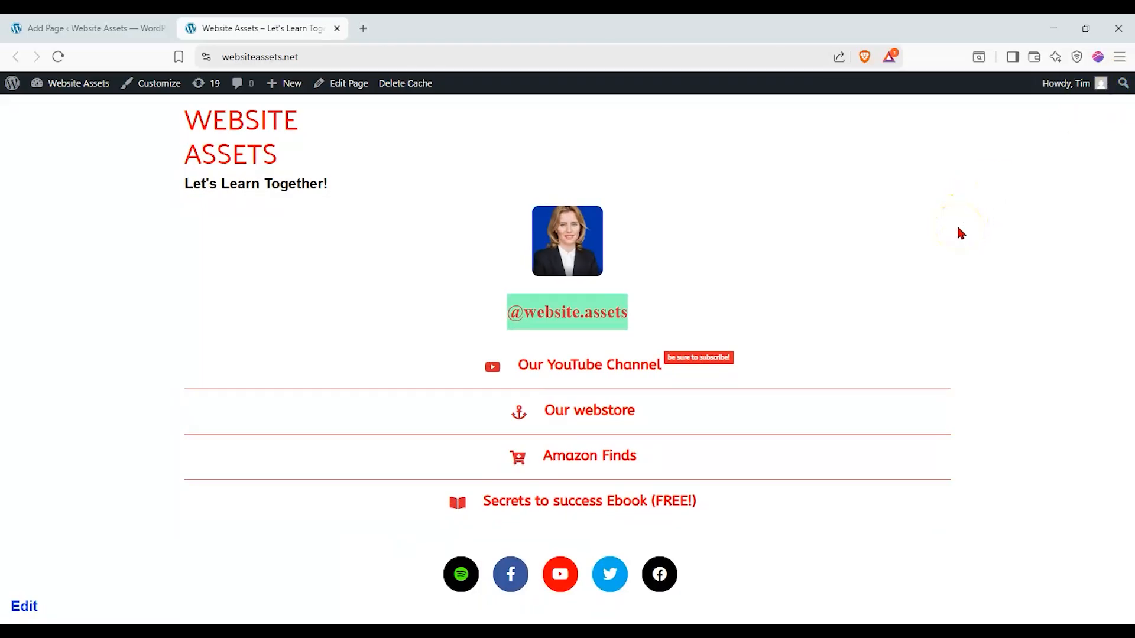
# Reopen the responsive mobile preview of the live page and examine its layout from the header to the social icons.
pyautogui.press('F12')
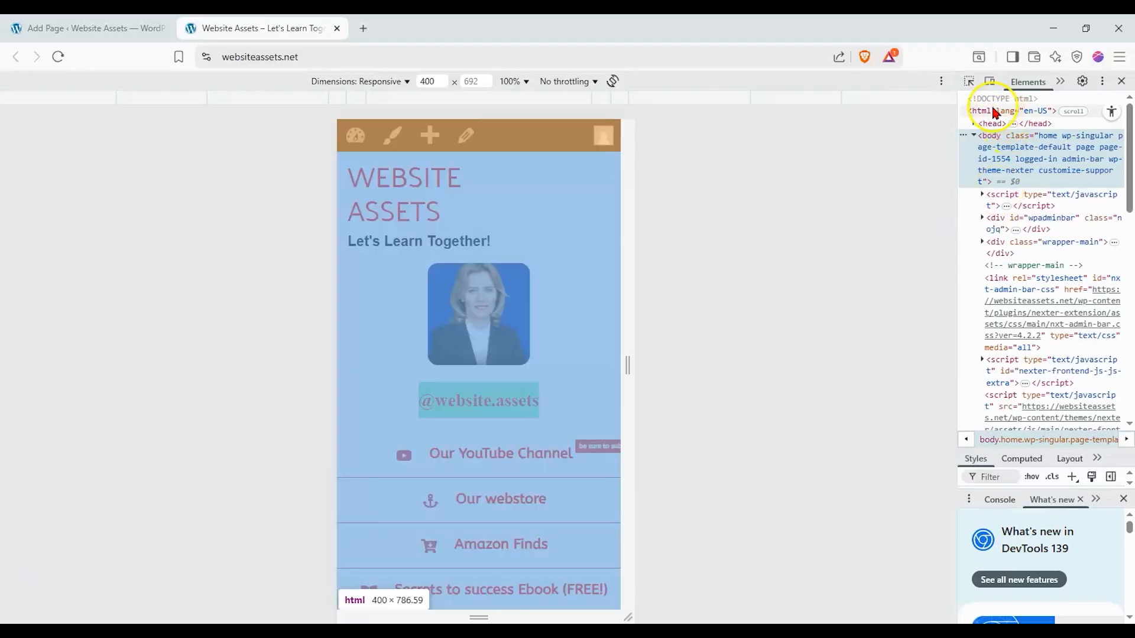
pyautogui.scroll(-1, 522, 346)
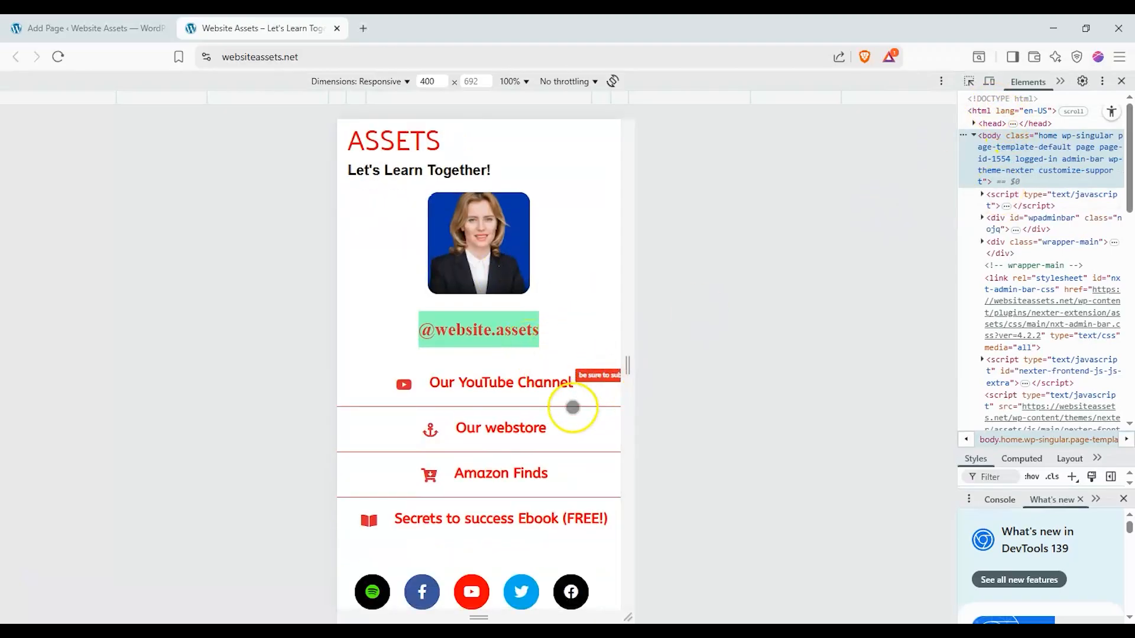
pyautogui.scroll(2, 491, 527)
pyautogui.scroll(-2, 496, 500)
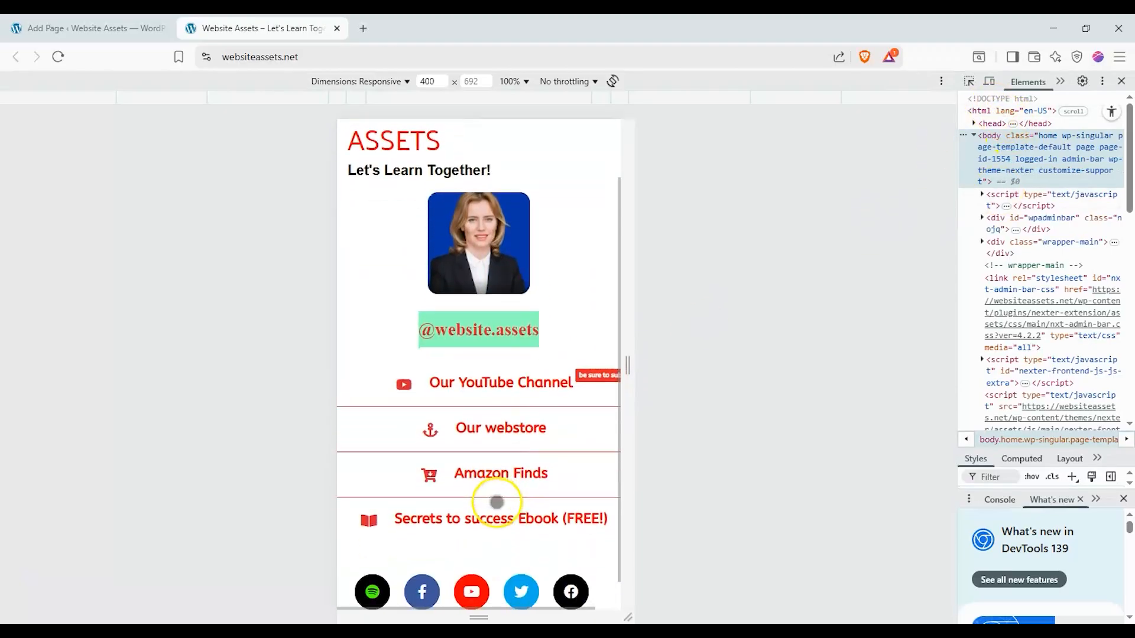
pyautogui.scroll(1, 496, 501)
pyautogui.scroll(1, 494, 384)
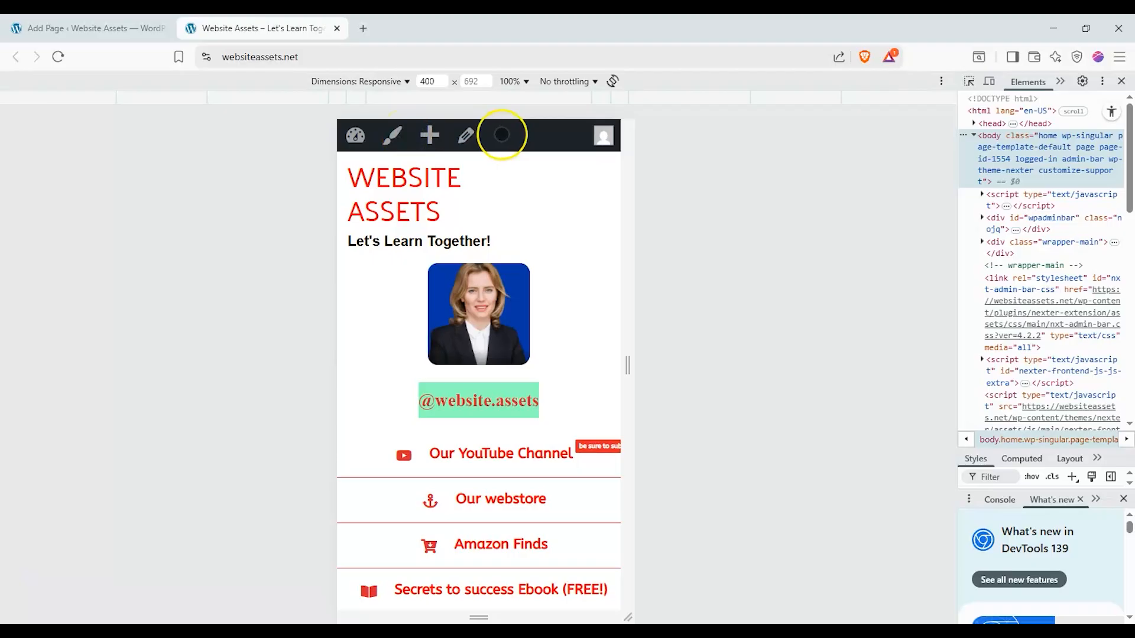
# Review the live page in the mobile preview and test the YouTube channel link plus the Spotify, Facebook and YouTube social icons.
pyautogui.scroll(-2, 501, 135)
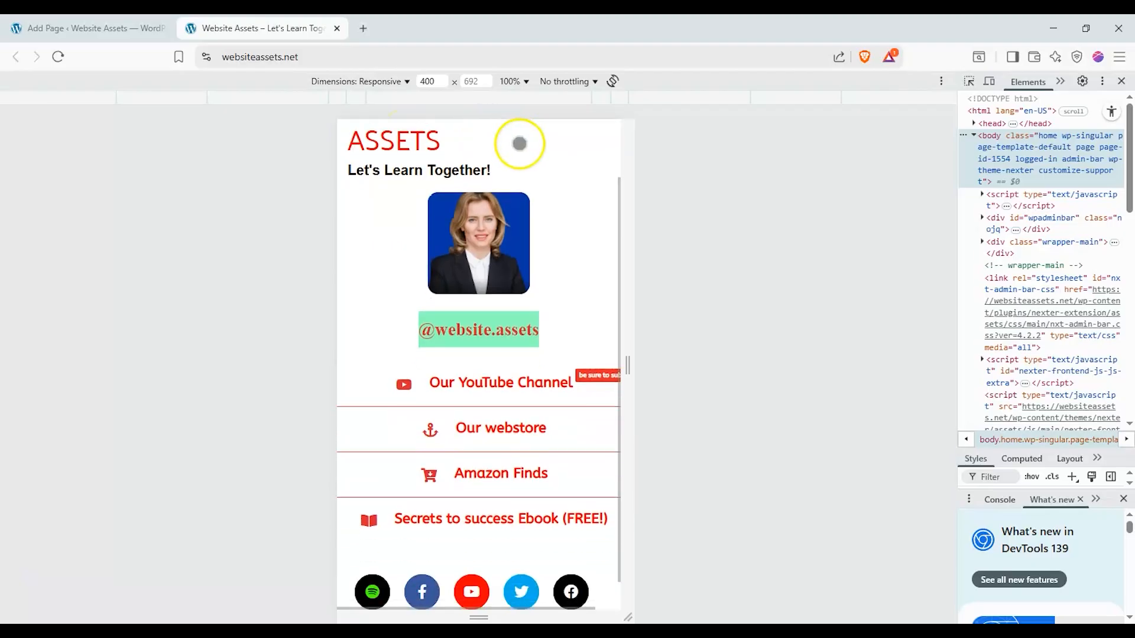
pyautogui.scroll(1, 605, 216)
pyautogui.scroll(1, 605, 216)
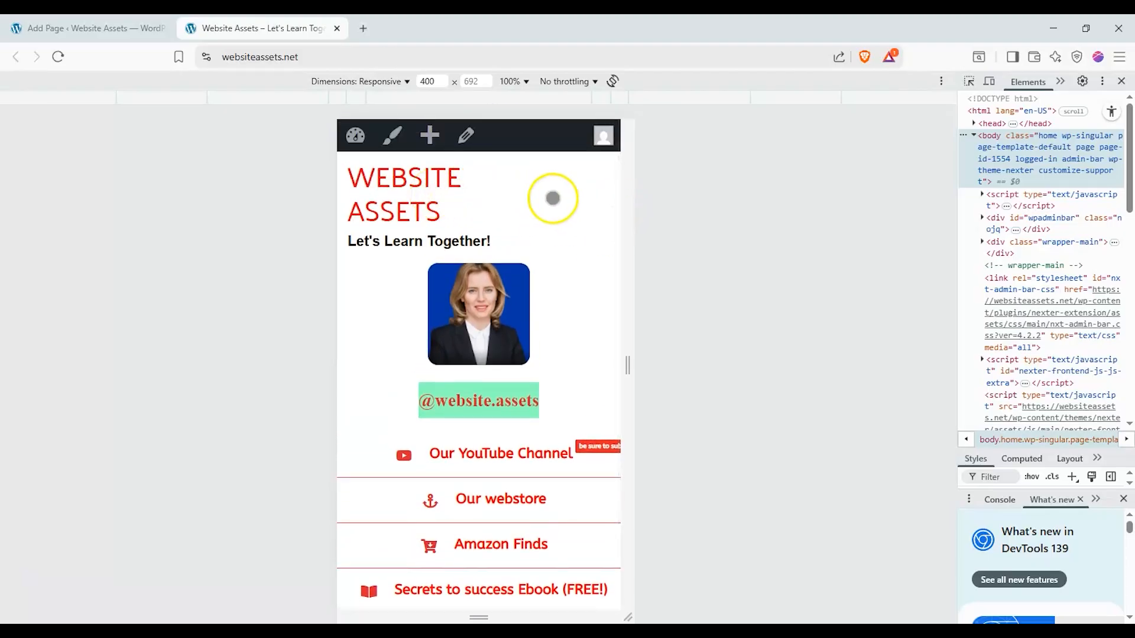
pyautogui.scroll(-2, 598, 272)
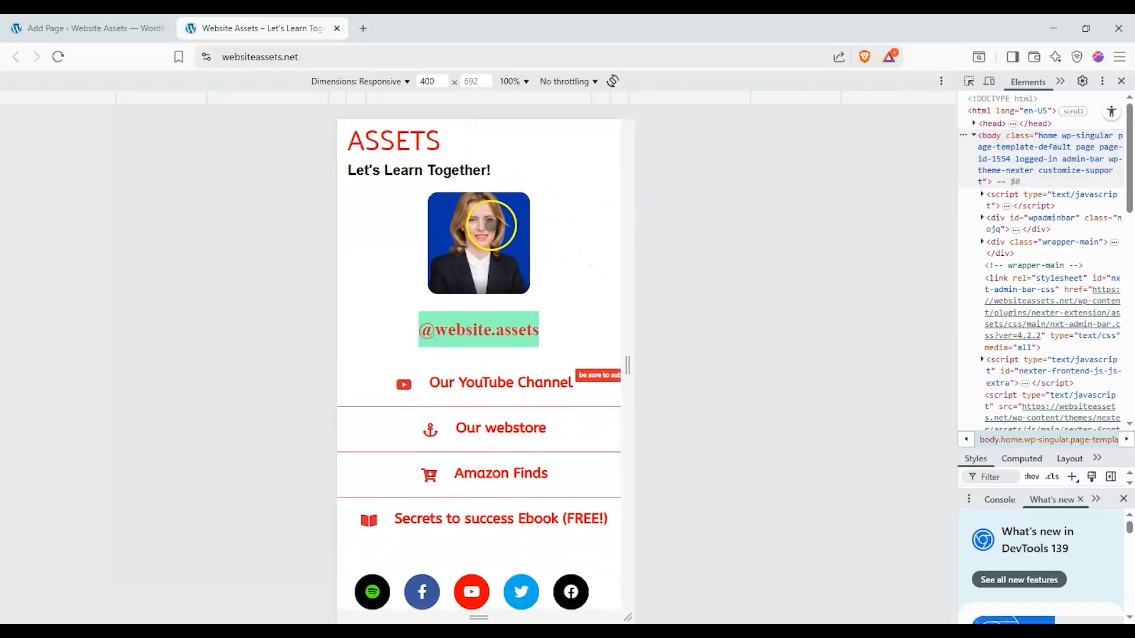
pyautogui.scroll(-1, 435, 237)
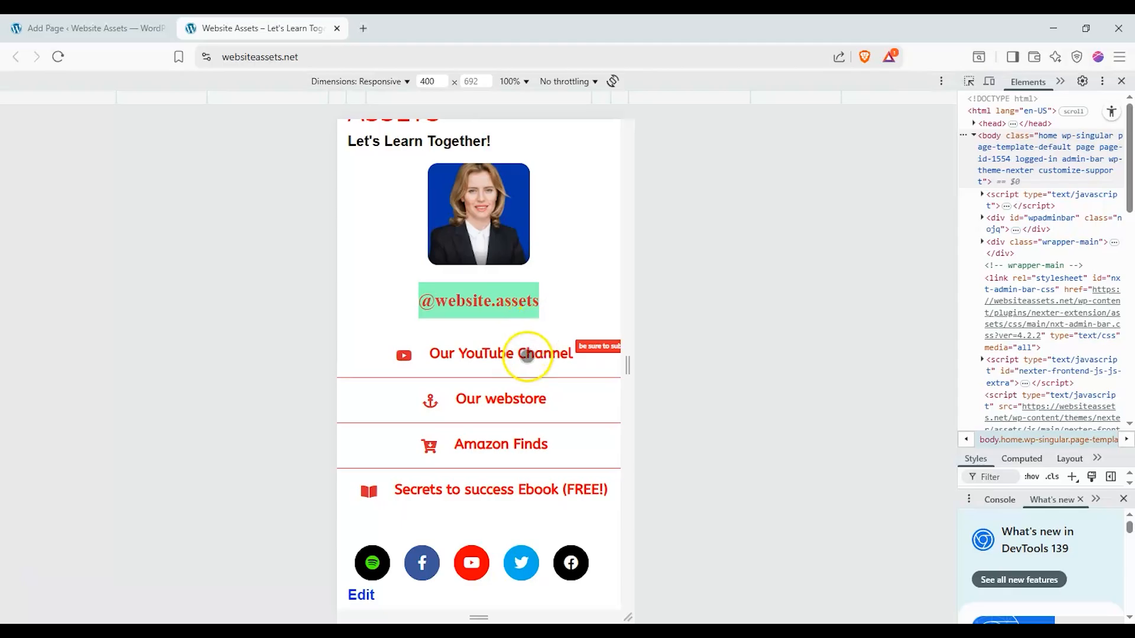
pyautogui.click(524, 354)
pyautogui.click(512, 29)
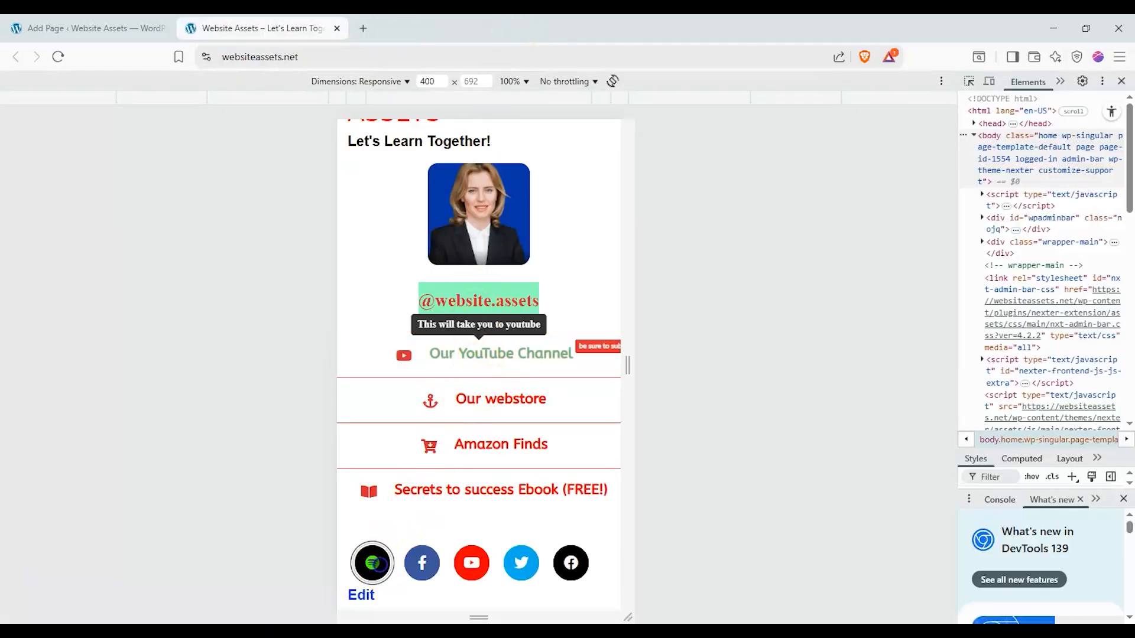
pyautogui.click(372, 563)
pyautogui.scroll(-1, 431, 544)
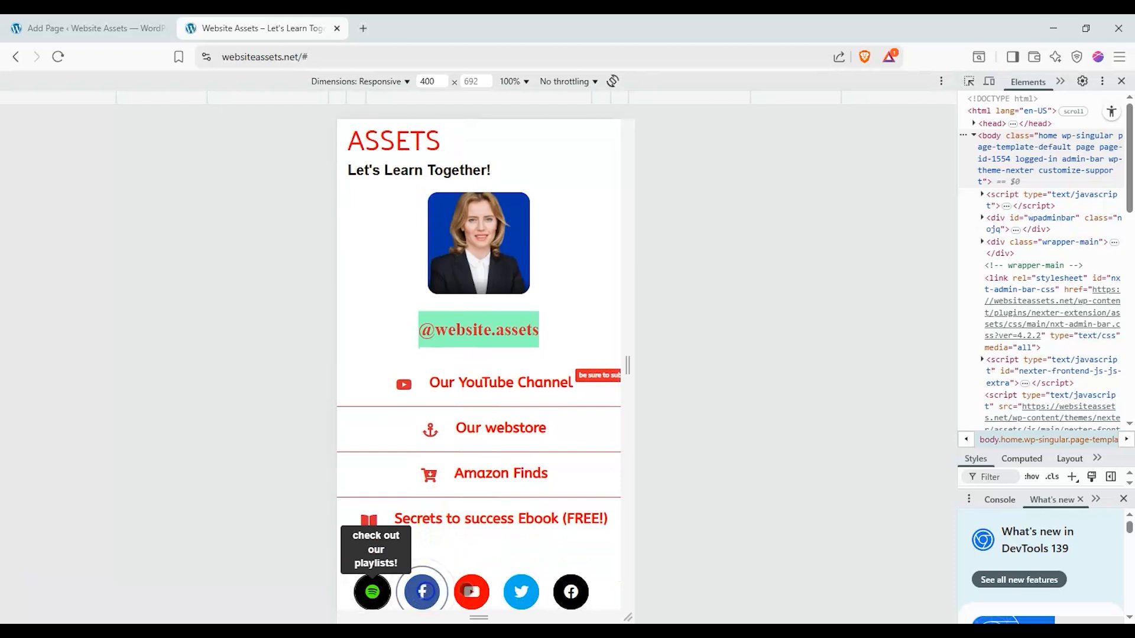
pyautogui.click(476, 591)
pyautogui.scroll(-1, 504, 529)
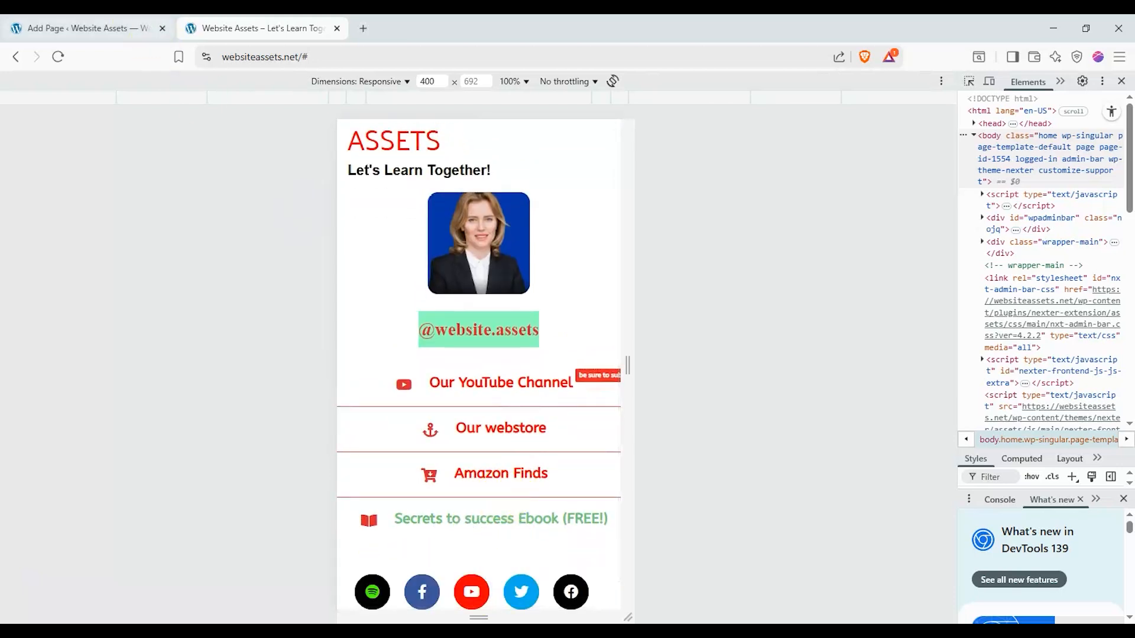
# Add four more items to the Stylish List block in the page editor and save the page.
pyautogui.click(138, 27)
pyautogui.click(672, 452)
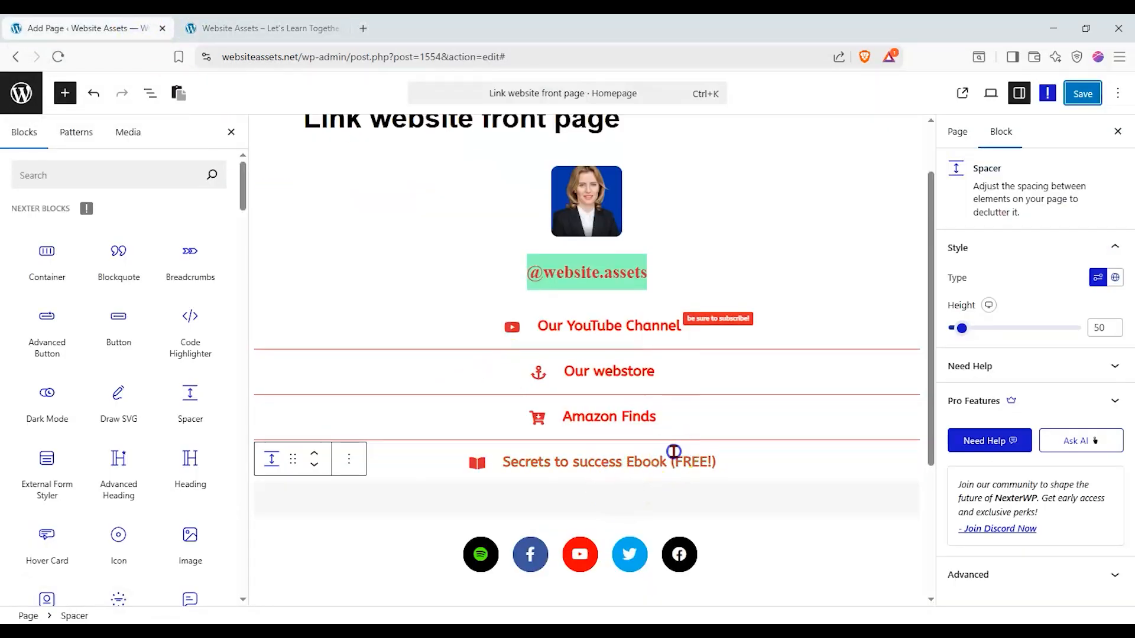
pyautogui.scroll(5, 1005, 249)
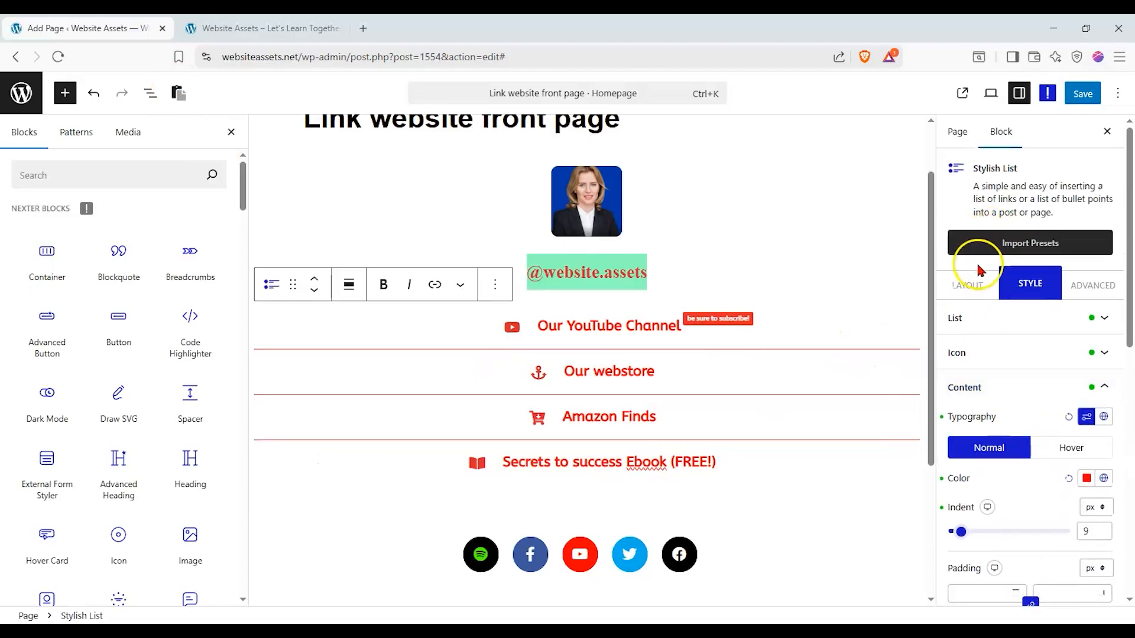
pyautogui.click(973, 320)
pyautogui.click(1029, 557)
pyautogui.click(1021, 591)
pyautogui.scroll(-3, 1022, 533)
pyautogui.click(1032, 483)
pyautogui.click(1032, 520)
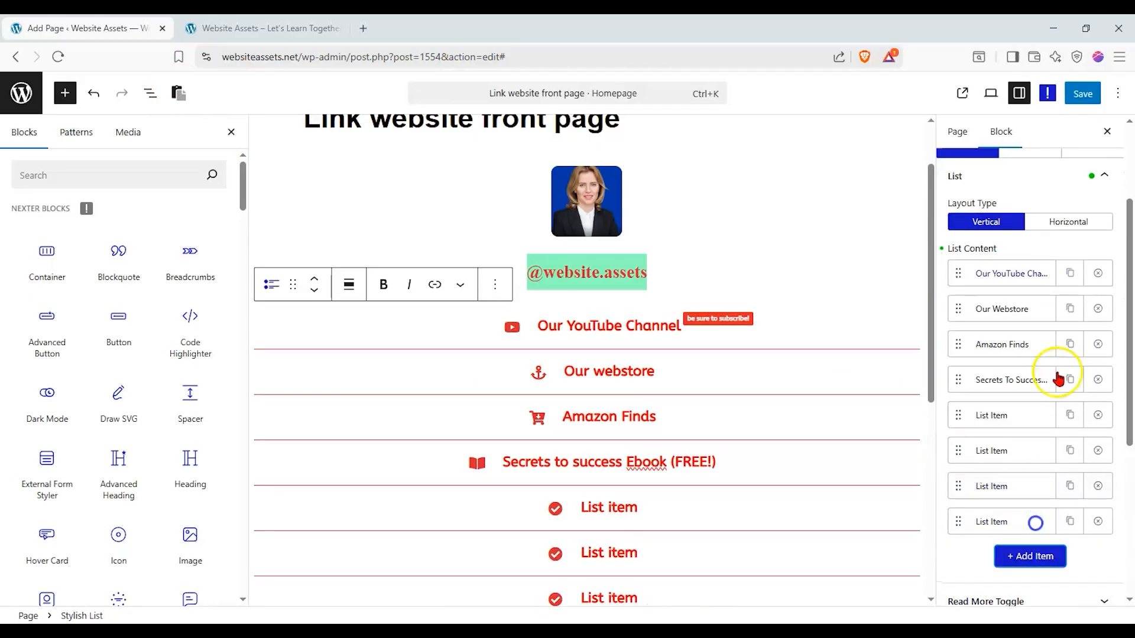
pyautogui.click(1083, 95)
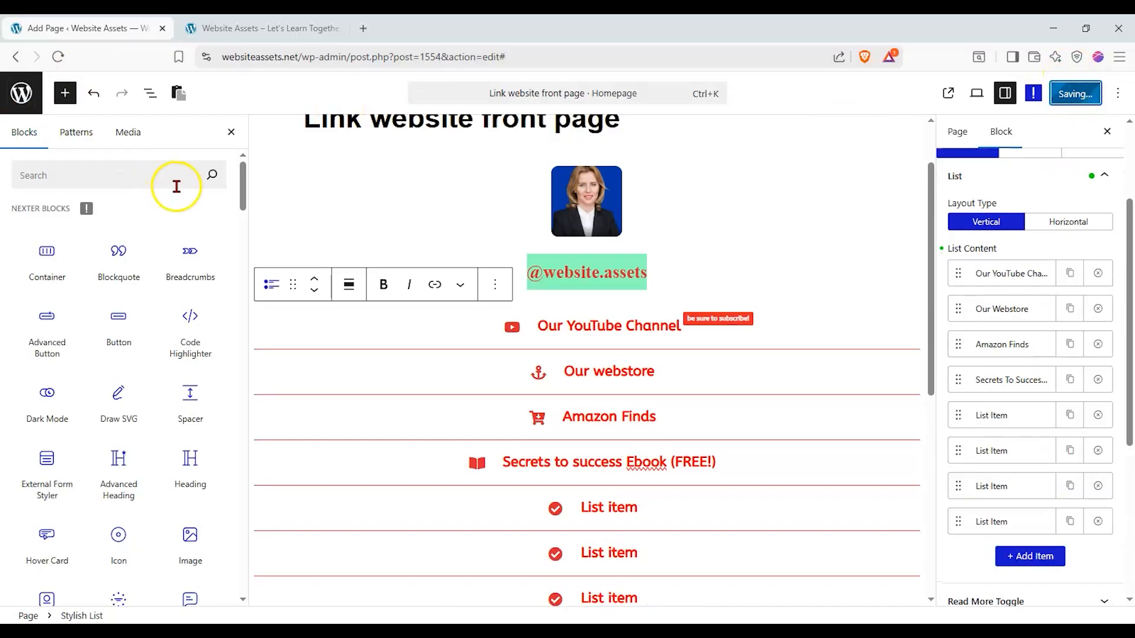
# Reload the live site and check the extended link list in the mobile preview.
pyautogui.click(266, 28)
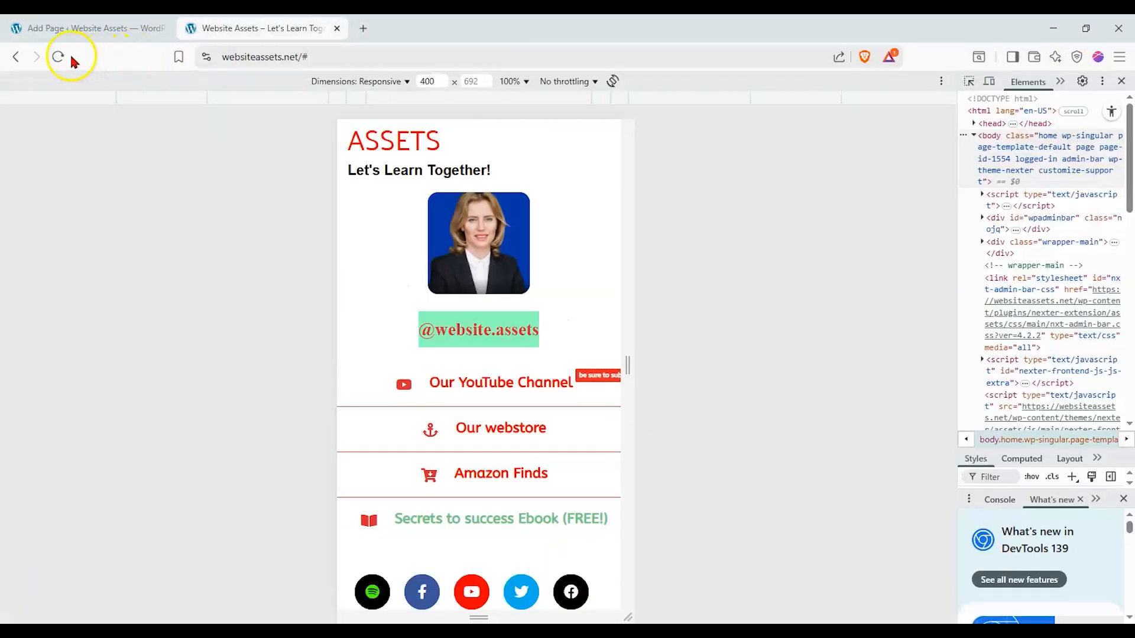
pyautogui.scroll(-4, 406, 358)
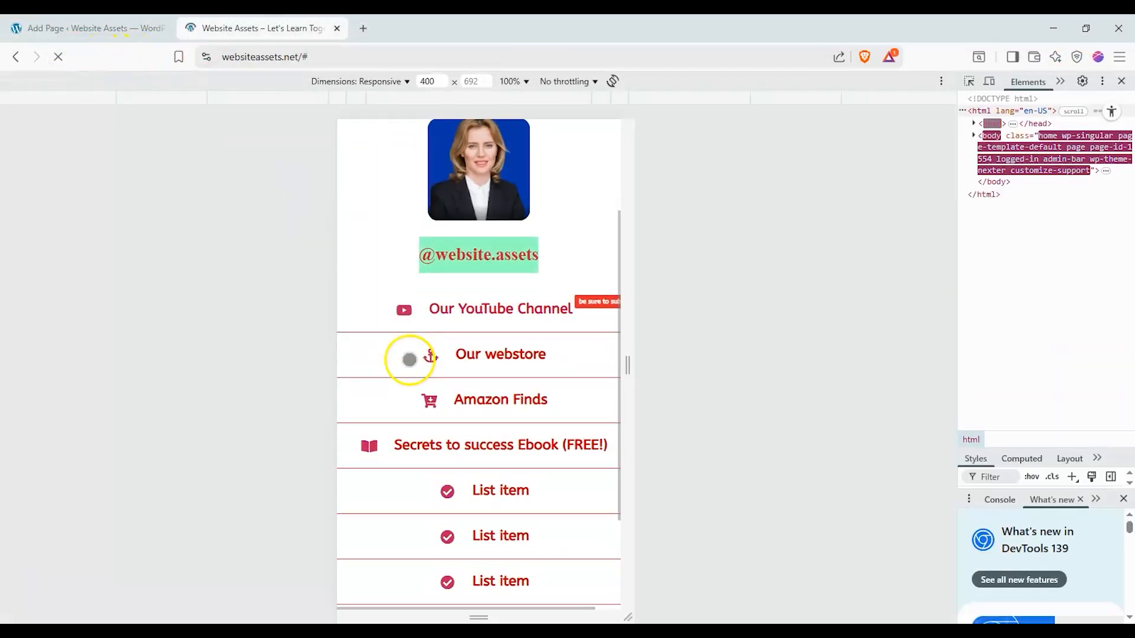
pyautogui.scroll(5, 501, 476)
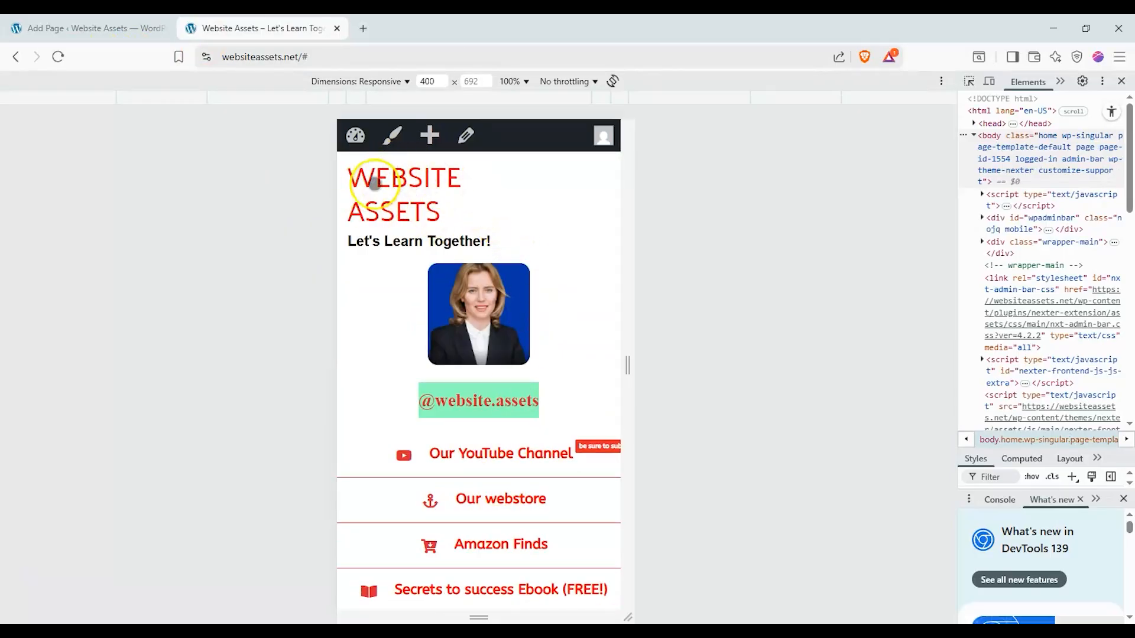
# Leave the page editor for the WordPress dashboard and open the theme Customizer.
pyautogui.click(144, 30)
pyautogui.click(19, 97)
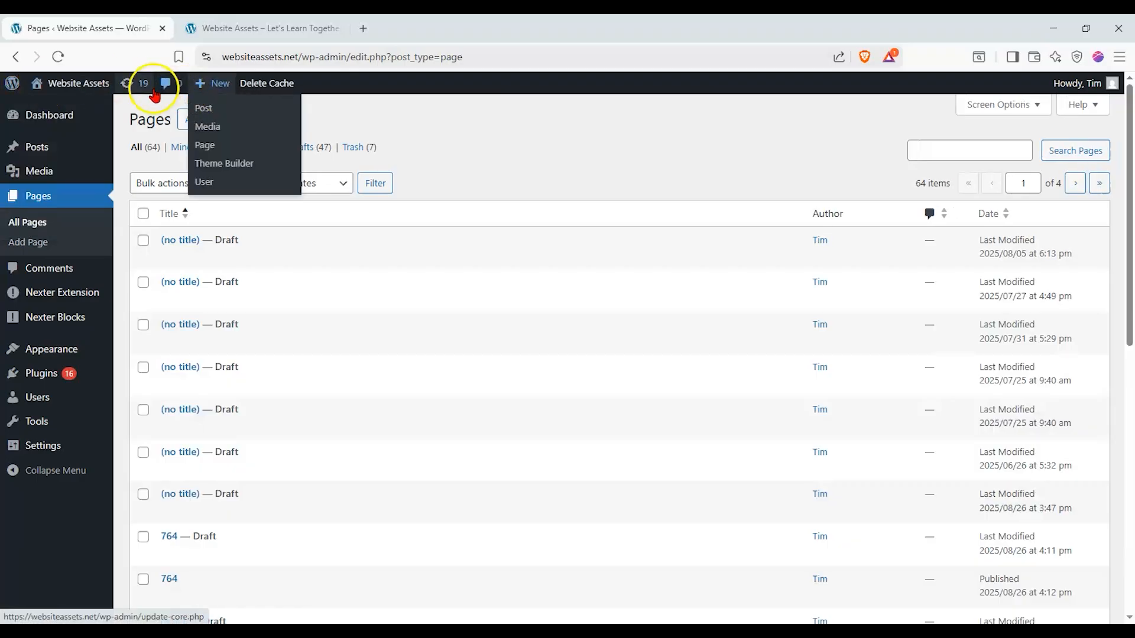
pyautogui.moveTo(84, 88)
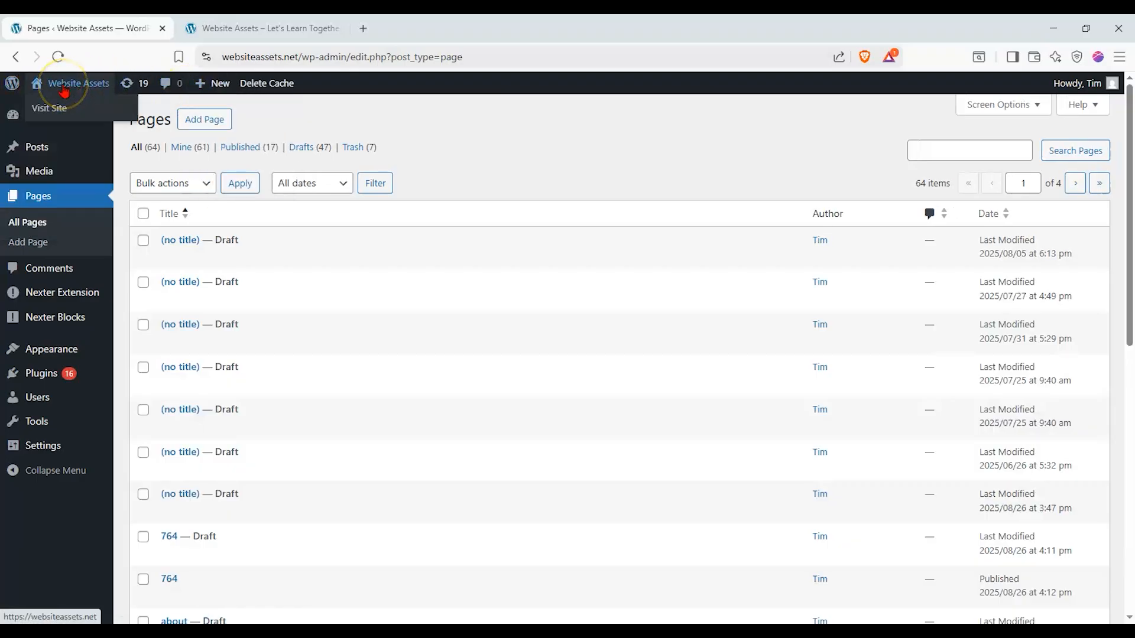
pyautogui.moveTo(80, 350)
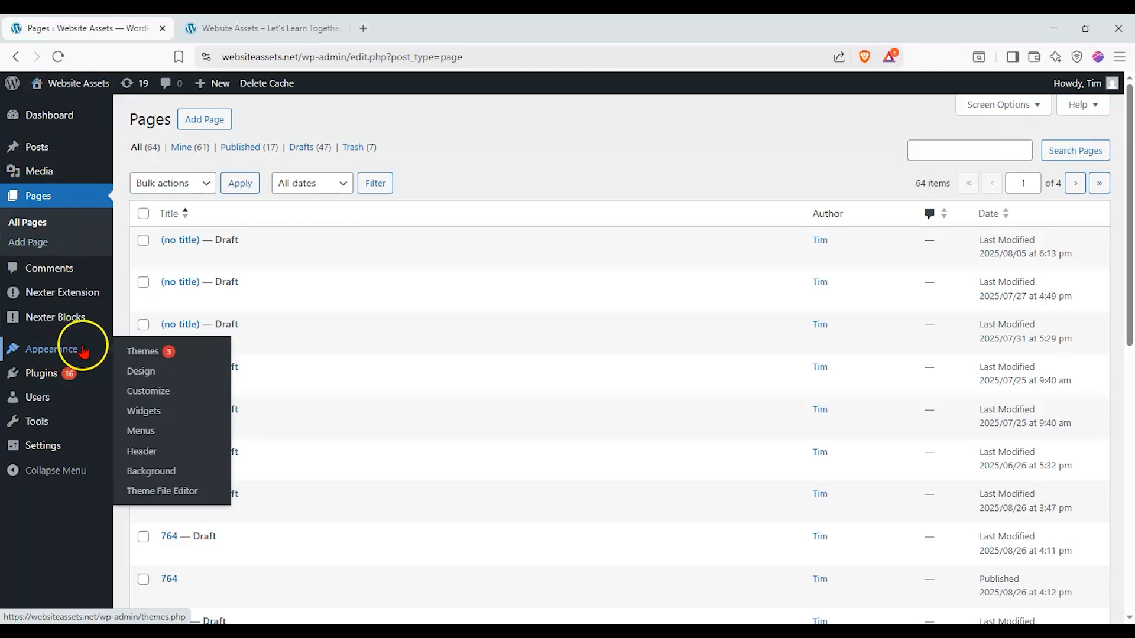
pyautogui.click(161, 394)
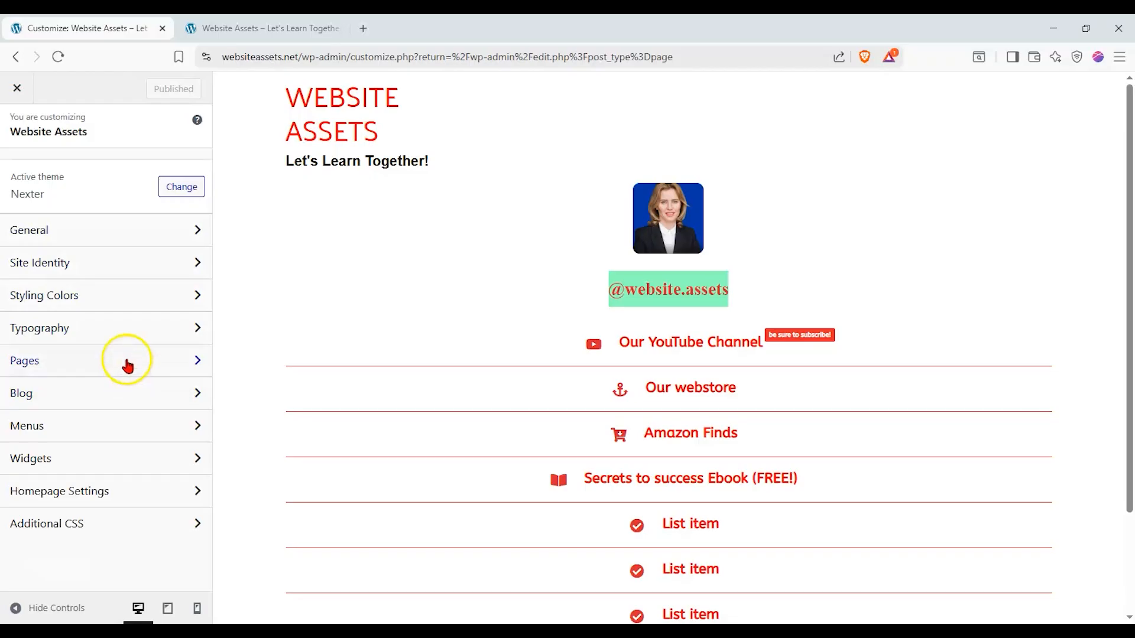
# Clear both the site title and the tagline in the Site Identity settings, and publish the change.
pyautogui.click(145, 263)
pyautogui.moveTo(80, 243); pyautogui.dragTo(1, 278)
pyautogui.press('BackSpace')
pyautogui.moveTo(109, 286); pyautogui.dragTo(15, 287)
pyautogui.press('BackSpace')
pyautogui.click(159, 89)
pyautogui.click(51, 249)
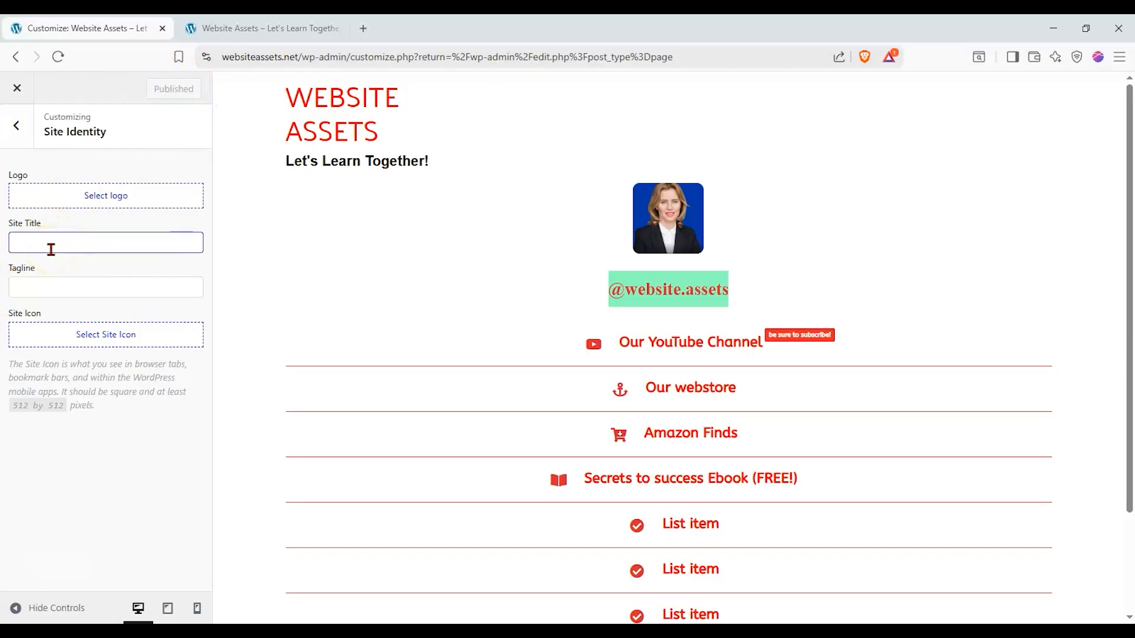
# Reload the live site and examine the mobile layout from the header area down to the social icons.
pyautogui.click(260, 28)
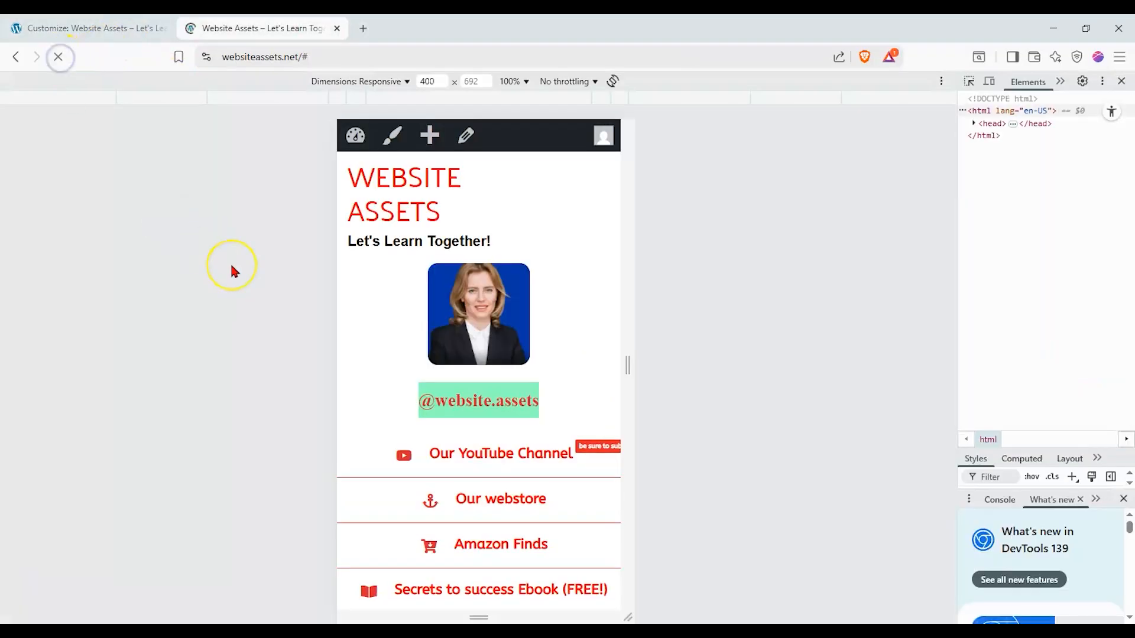
pyautogui.scroll(-4, 558, 247)
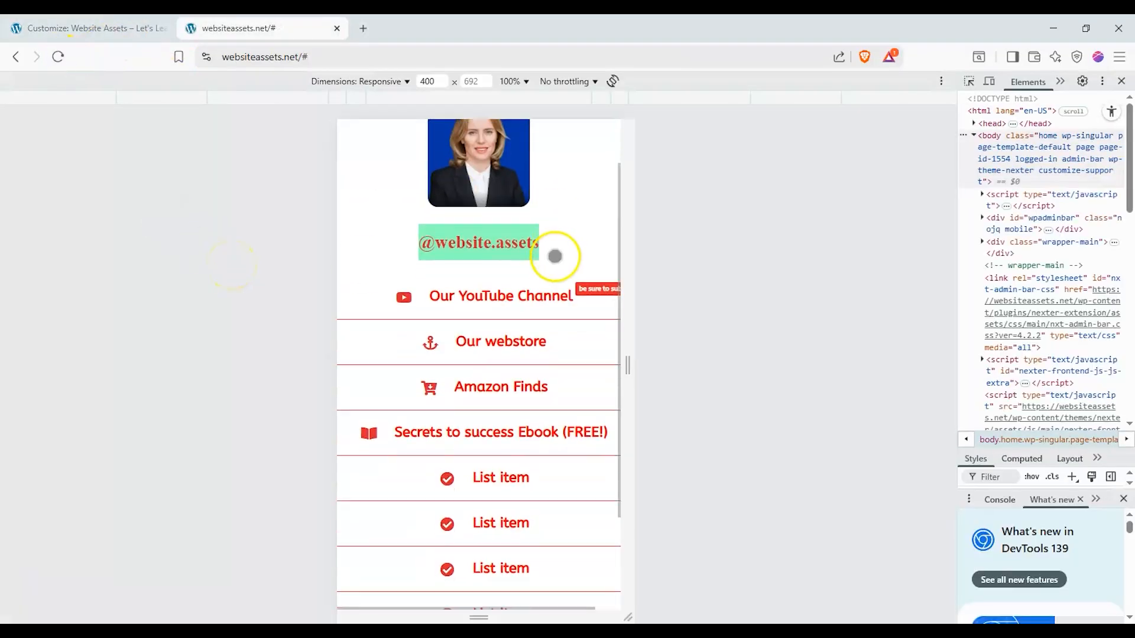
pyautogui.scroll(2, 527, 398)
pyautogui.scroll(2, 520, 414)
pyautogui.scroll(-3, 524, 405)
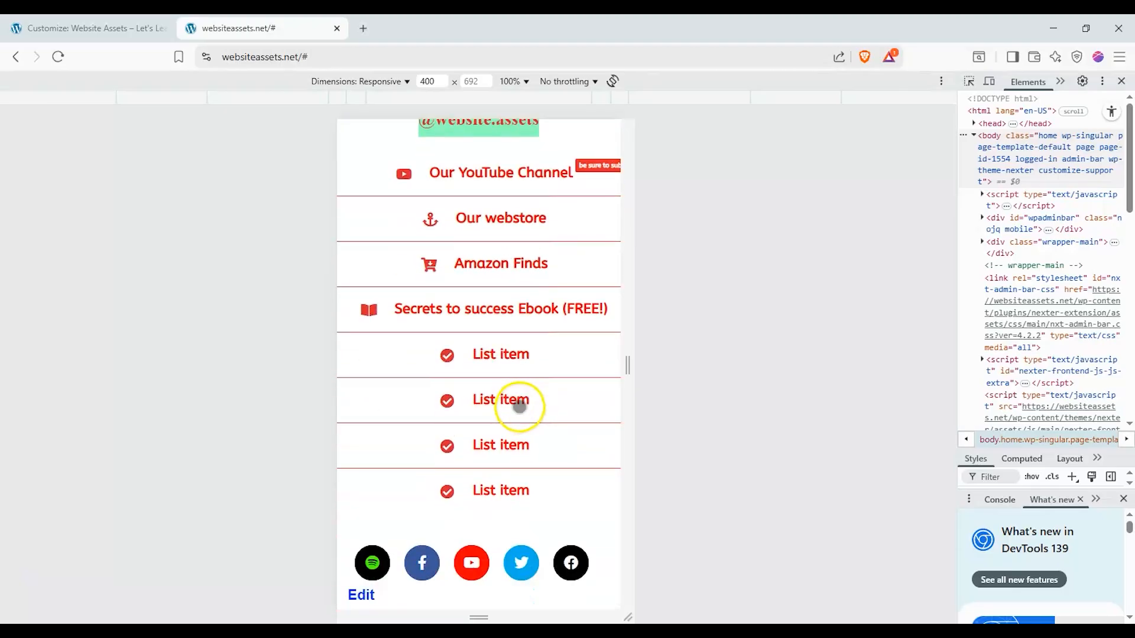
pyautogui.scroll(2, 521, 400)
pyautogui.scroll(2, 454, 295)
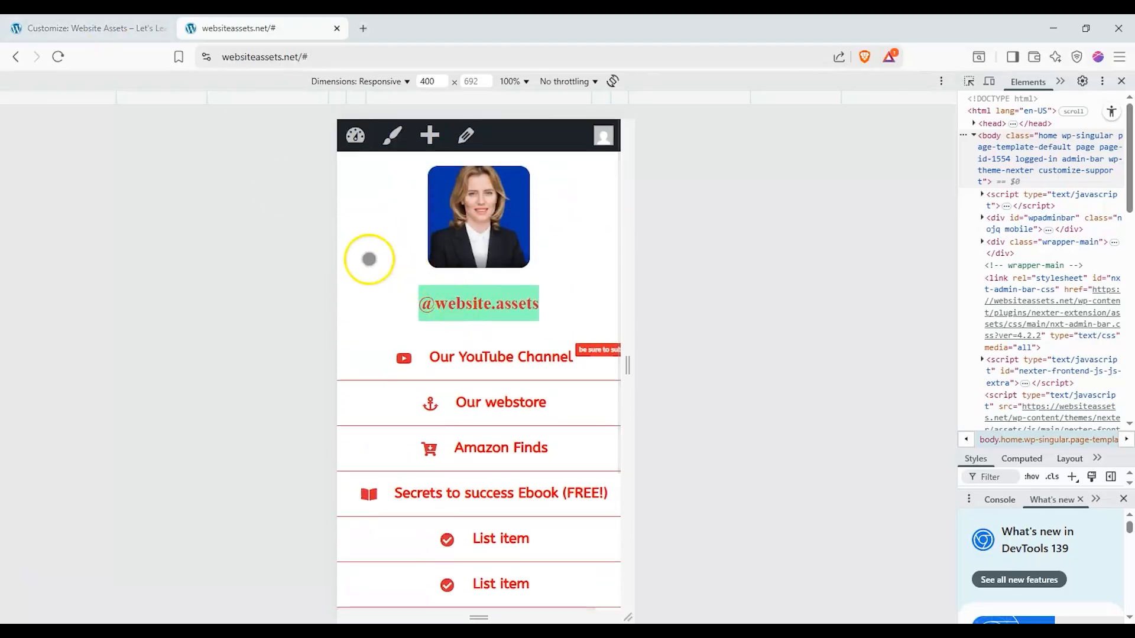
pyautogui.scroll(-3, 473, 239)
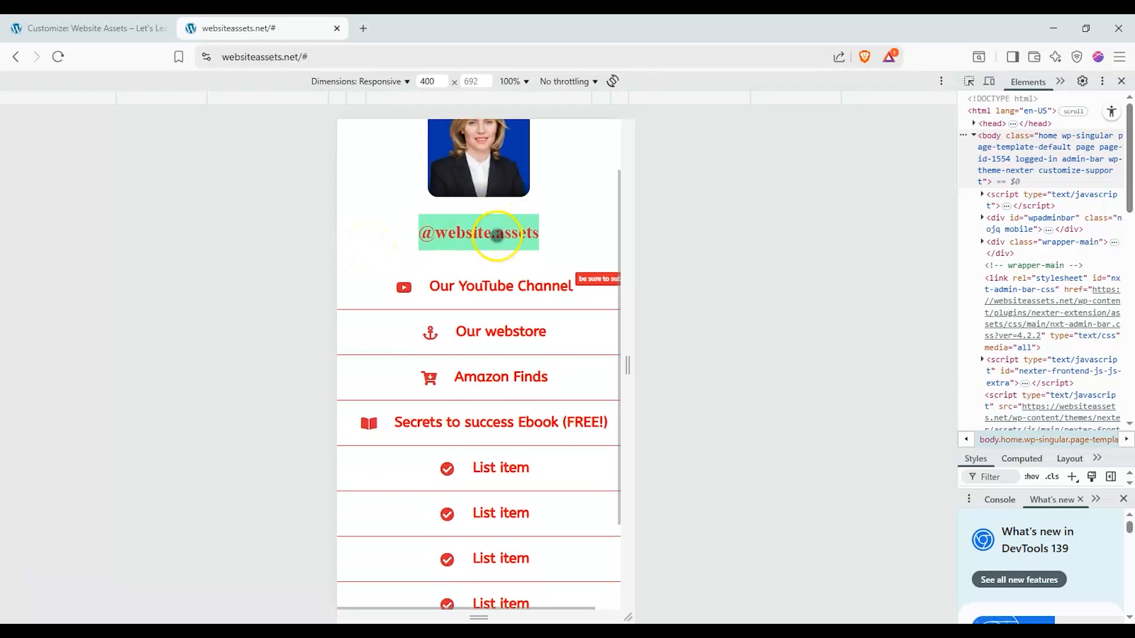
pyautogui.scroll(3, 414, 240)
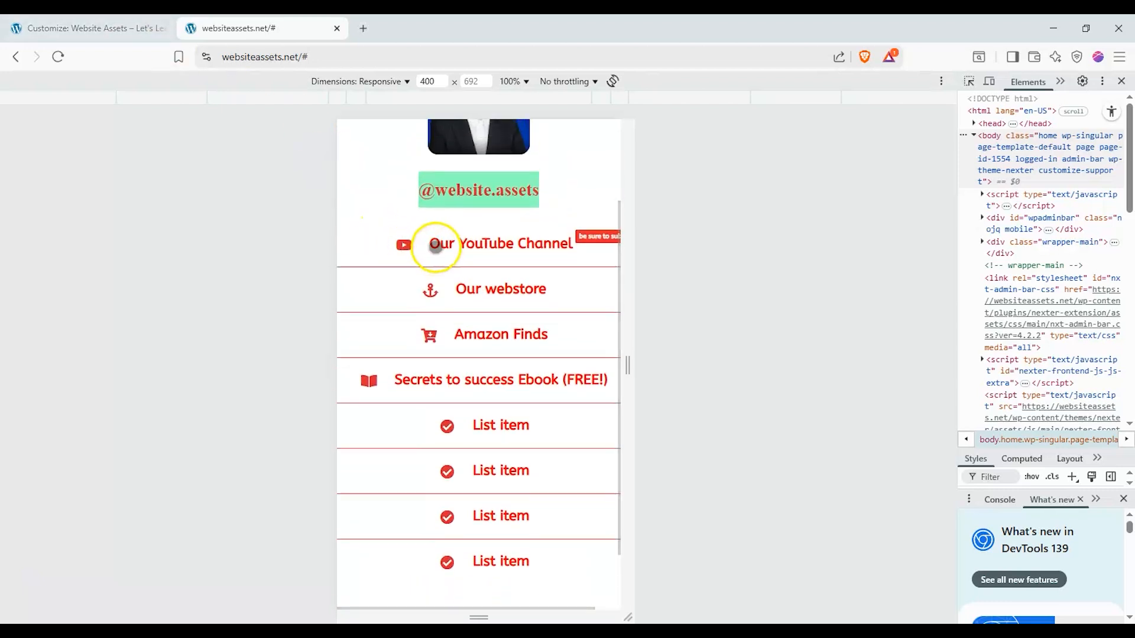
# Close the Customizer and look through the Pages list for the front page.
pyautogui.click(124, 34)
pyautogui.click(20, 136)
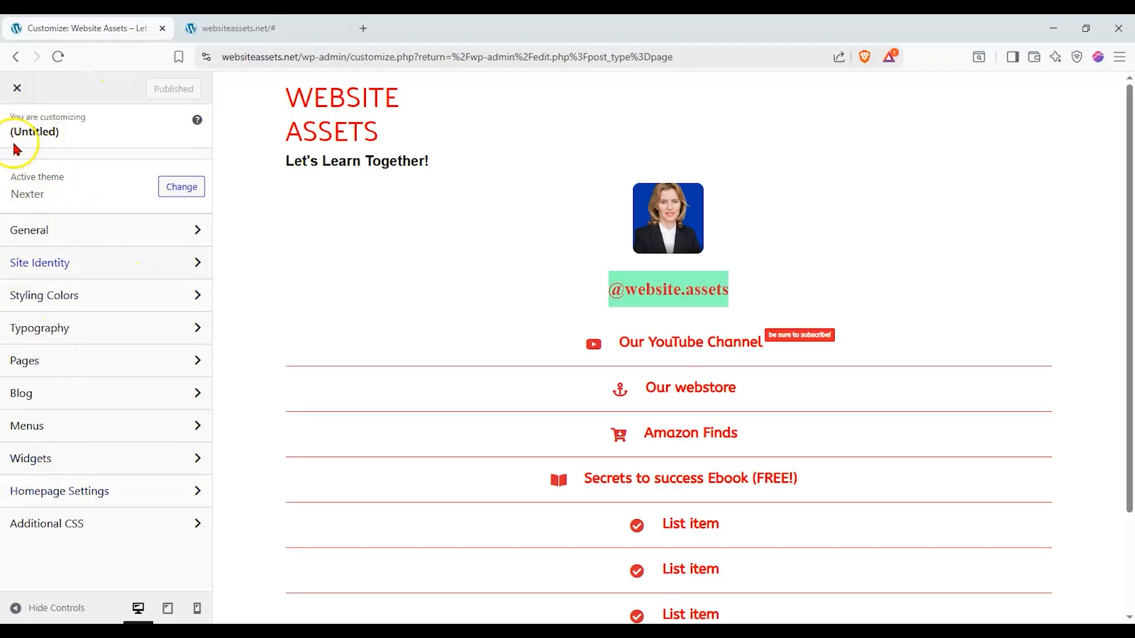
pyautogui.click(26, 88)
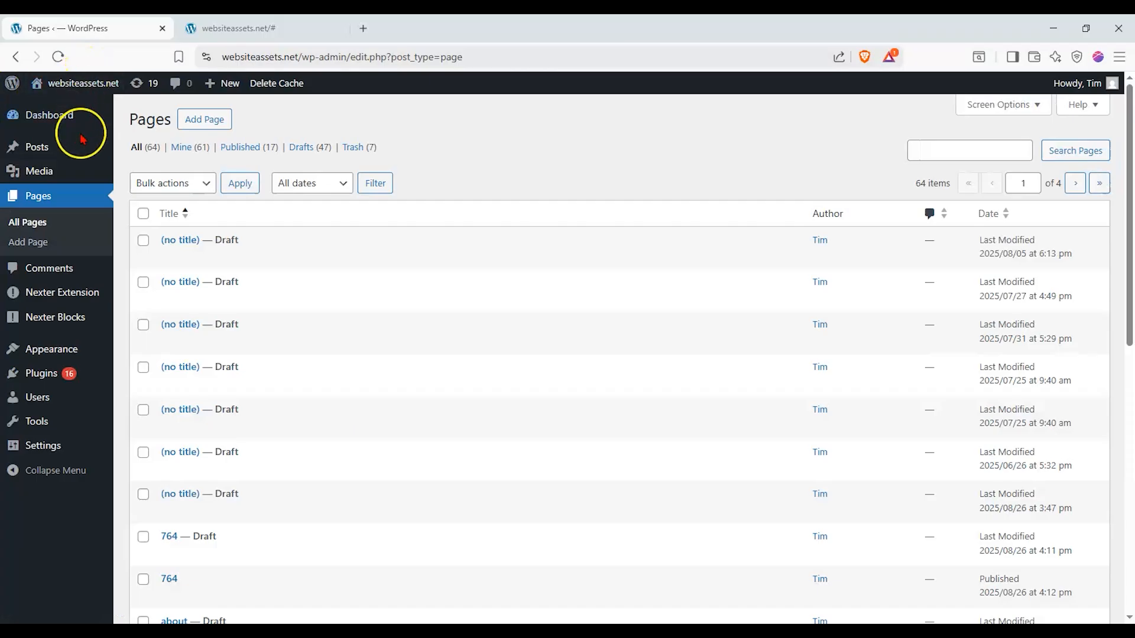
pyautogui.moveTo(81, 142)
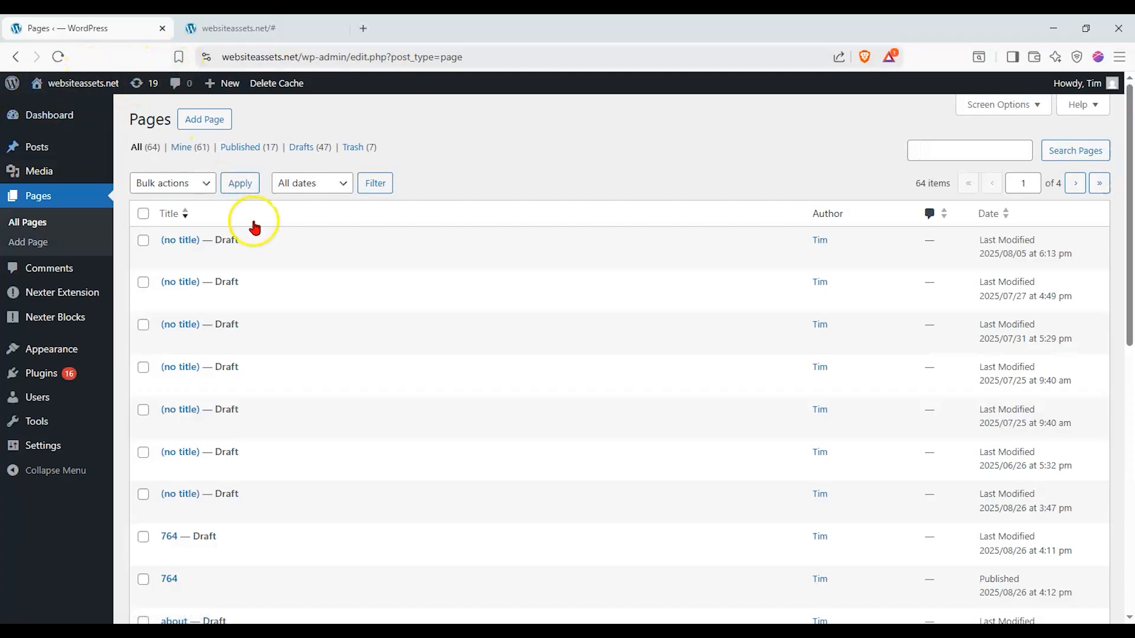
pyautogui.scroll(-5, 278, 231)
pyautogui.scroll(5, 298, 220)
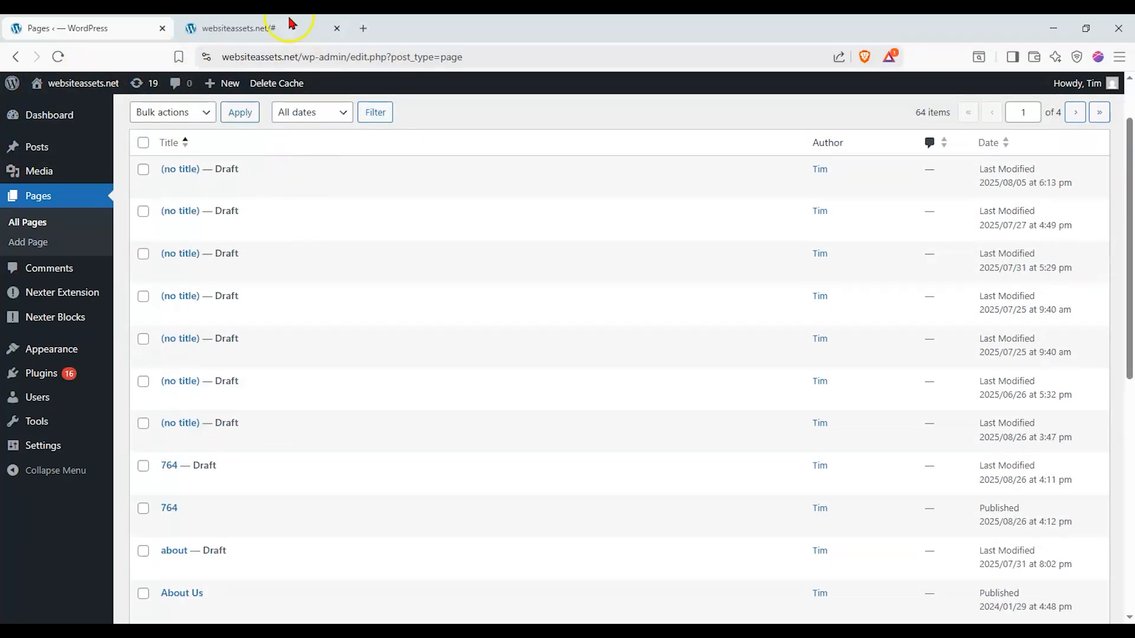
# Switch the live site out of mobile preview, open its page editor in a new tab, and close the Pages list tab.
pyautogui.click(272, 28)
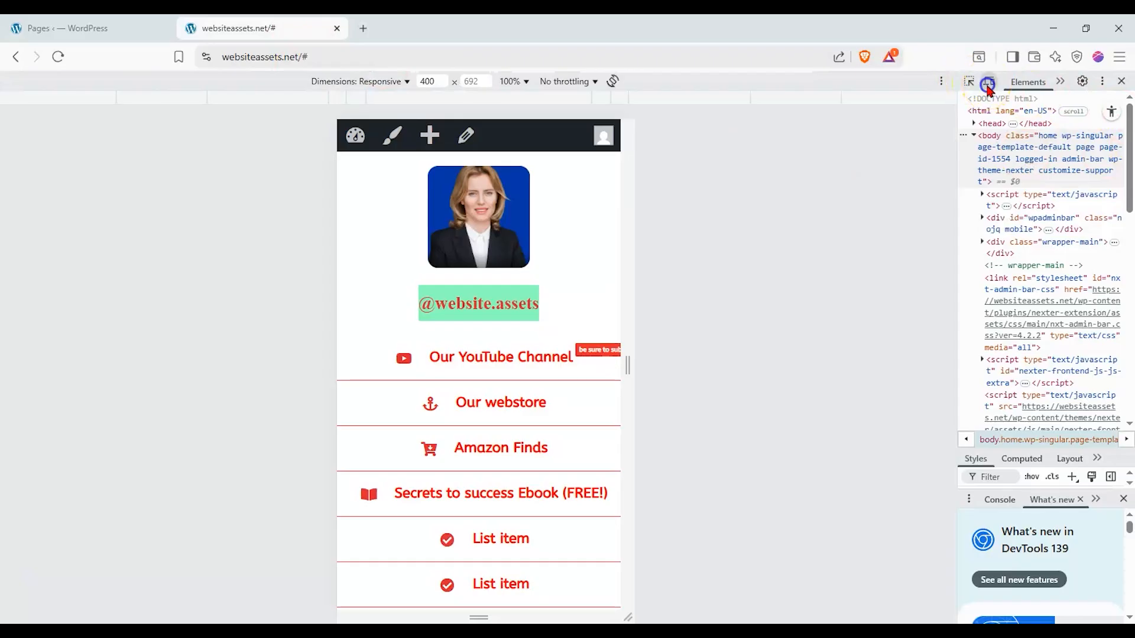
pyautogui.click(988, 83)
pyautogui.rightClick(357, 81)
pyautogui.click(379, 95)
pyautogui.moveTo(406, 26); pyautogui.dragTo(223, 36)
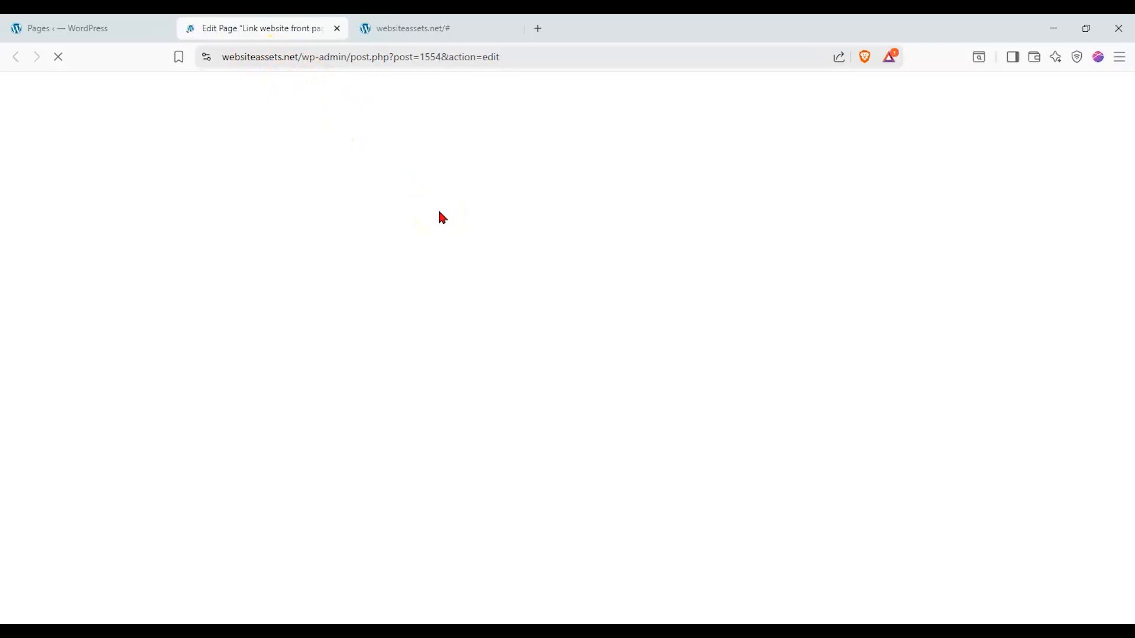
pyautogui.click(163, 29)
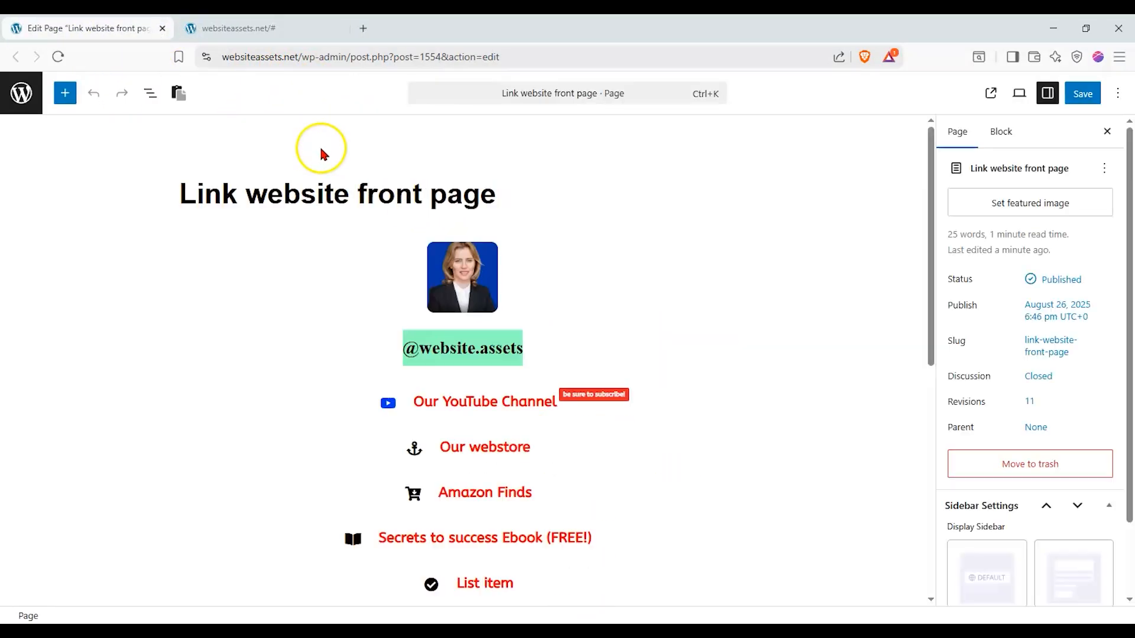
# Try several global palette colours as the Stylish List's normal background, ending with a light grey.
pyautogui.click(722, 294)
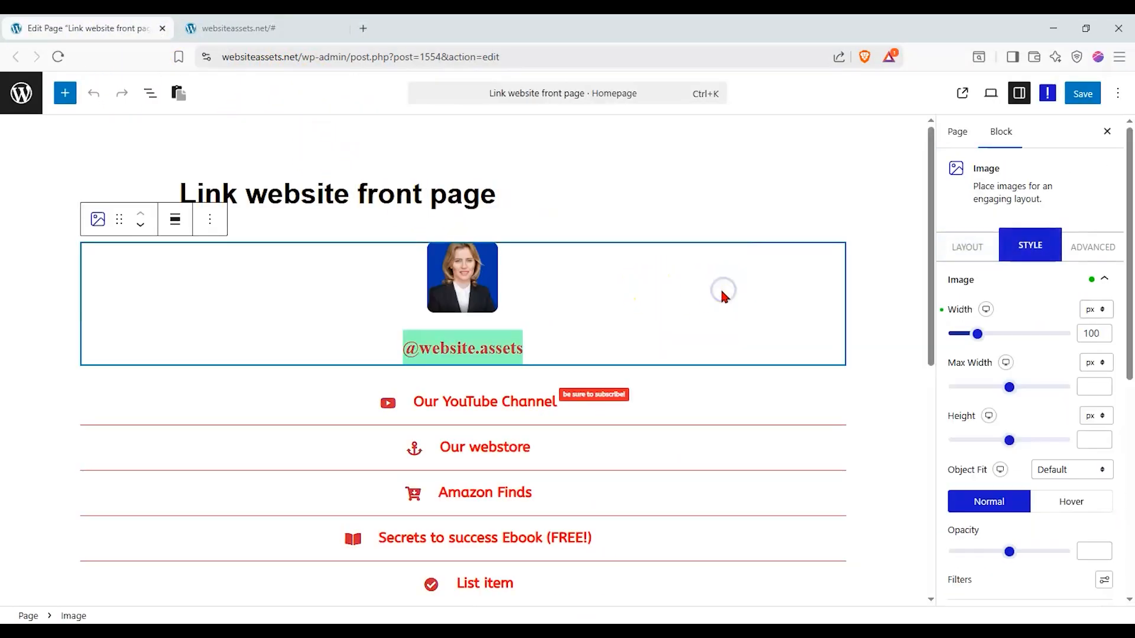
pyautogui.click(728, 378)
pyautogui.click(155, 431)
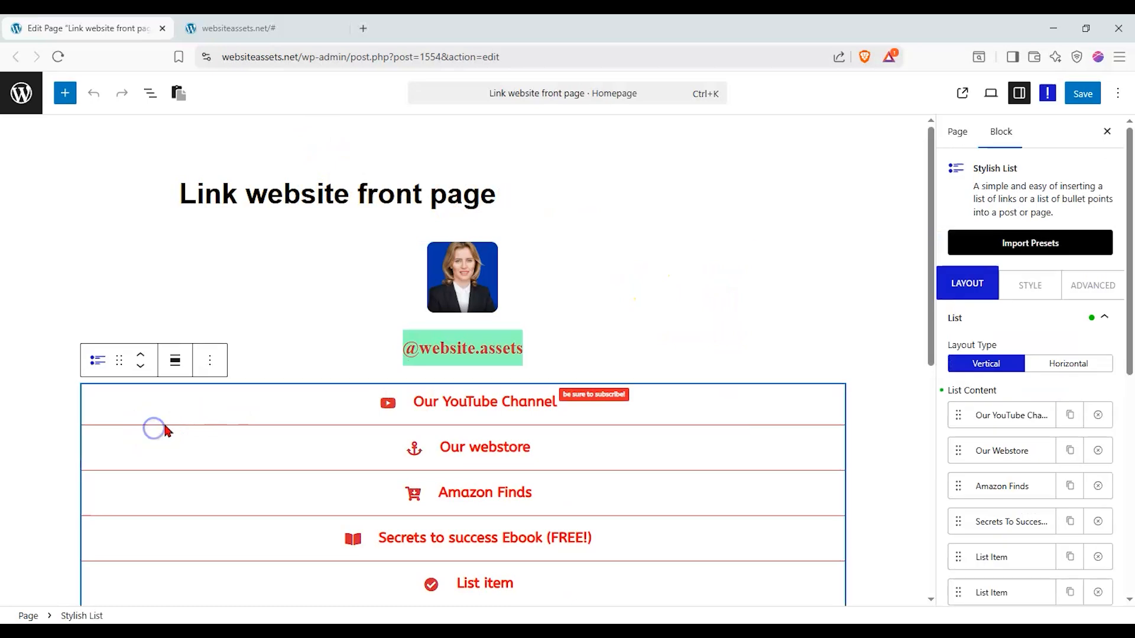
pyautogui.click(1092, 284)
pyautogui.click(1054, 387)
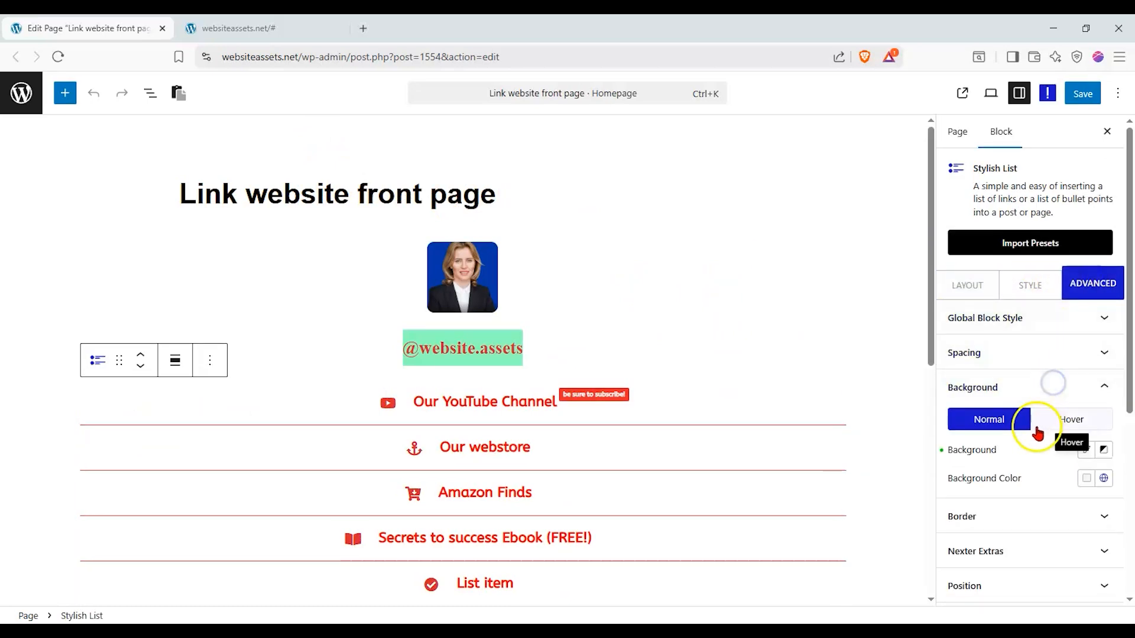
pyautogui.click(1095, 480)
pyautogui.click(1023, 345)
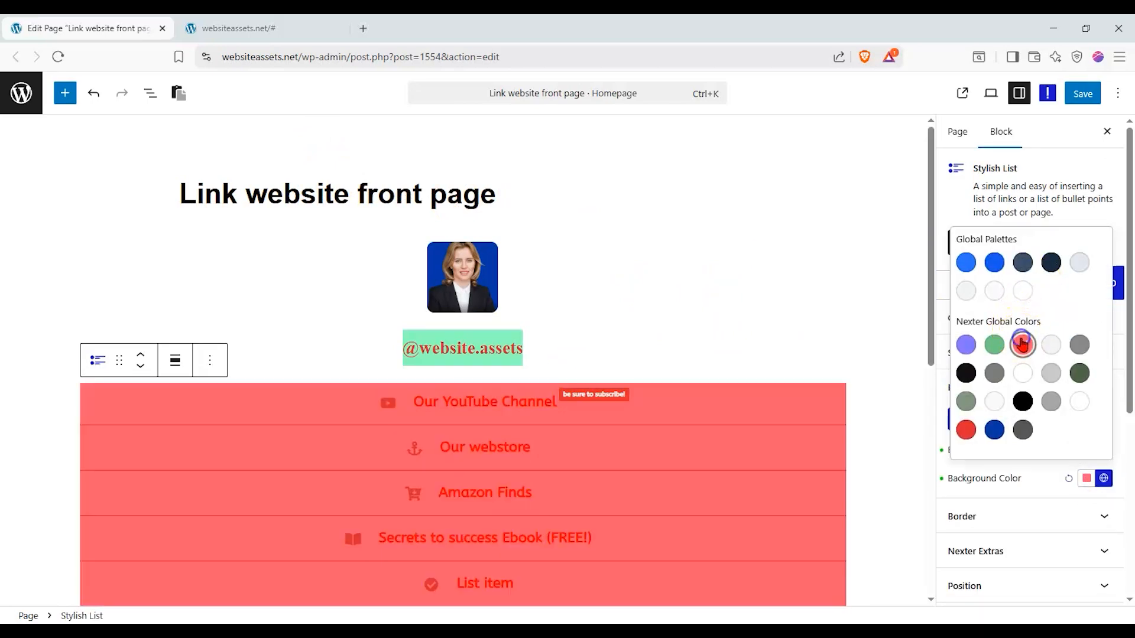
pyautogui.click(995, 347)
pyautogui.click(995, 291)
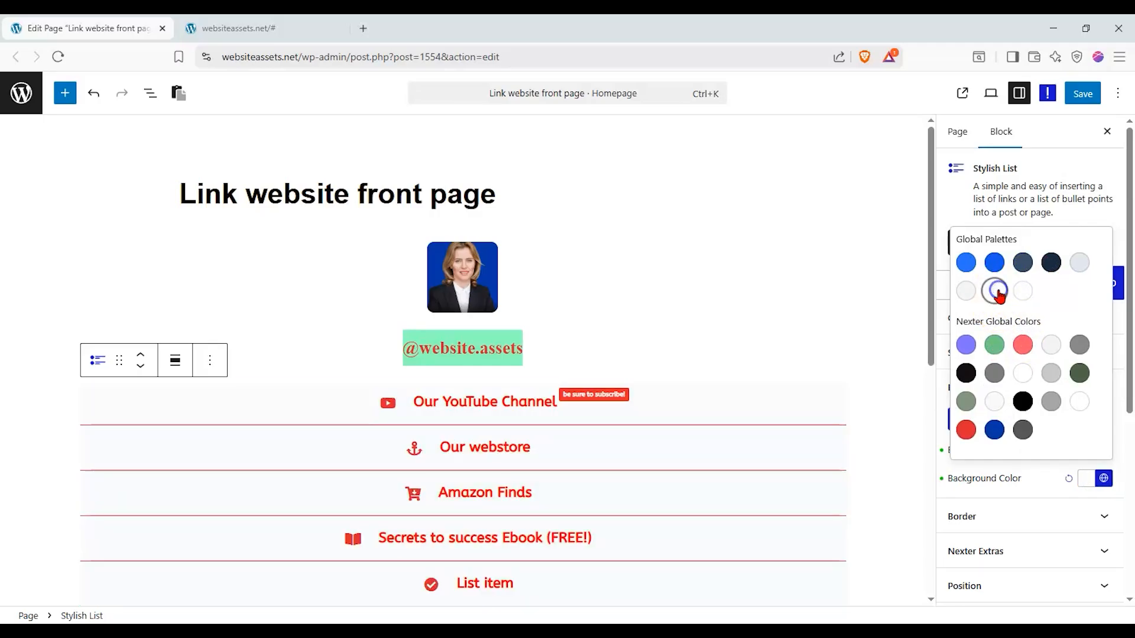
pyautogui.click(1052, 373)
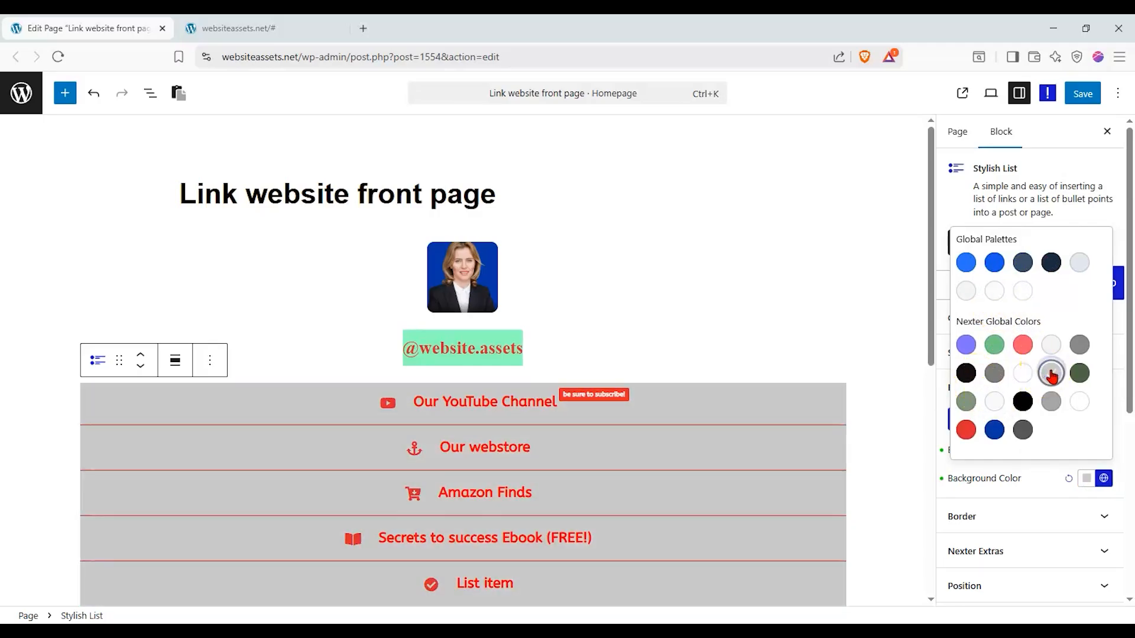
# Look through the style, layout and advanced settings of the profile Image block.
pyautogui.click(838, 334)
pyautogui.click(892, 317)
pyautogui.click(823, 309)
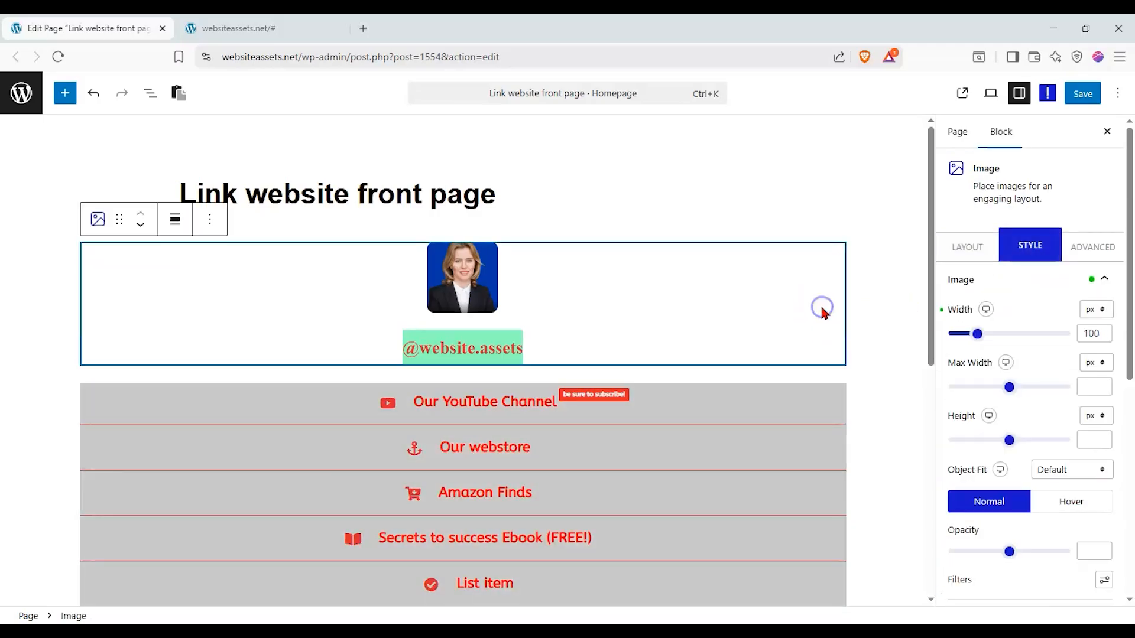
pyautogui.click(964, 246)
pyautogui.click(1090, 248)
pyautogui.click(974, 250)
pyautogui.scroll(-2, 823, 373)
# Replace the Stylish List's global background colour with a custom very light grey, F1F1F1.
pyautogui.click(805, 307)
pyautogui.click(1093, 284)
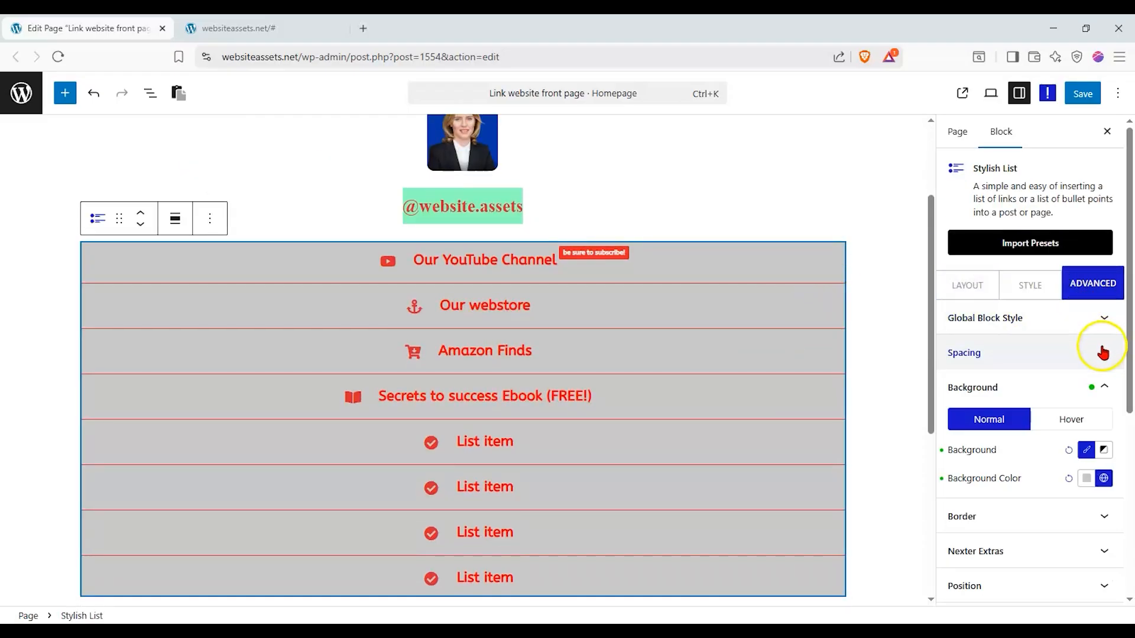
pyautogui.click(1086, 480)
pyautogui.click(1104, 451)
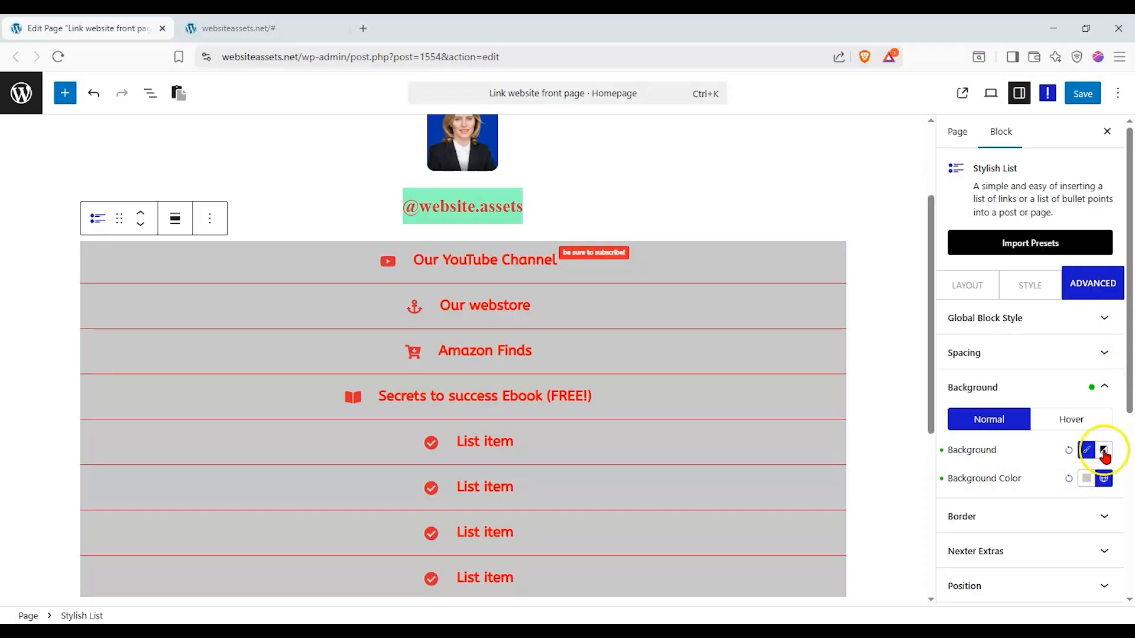
pyautogui.click(1104, 451)
pyautogui.click(1087, 451)
pyautogui.click(1086, 478)
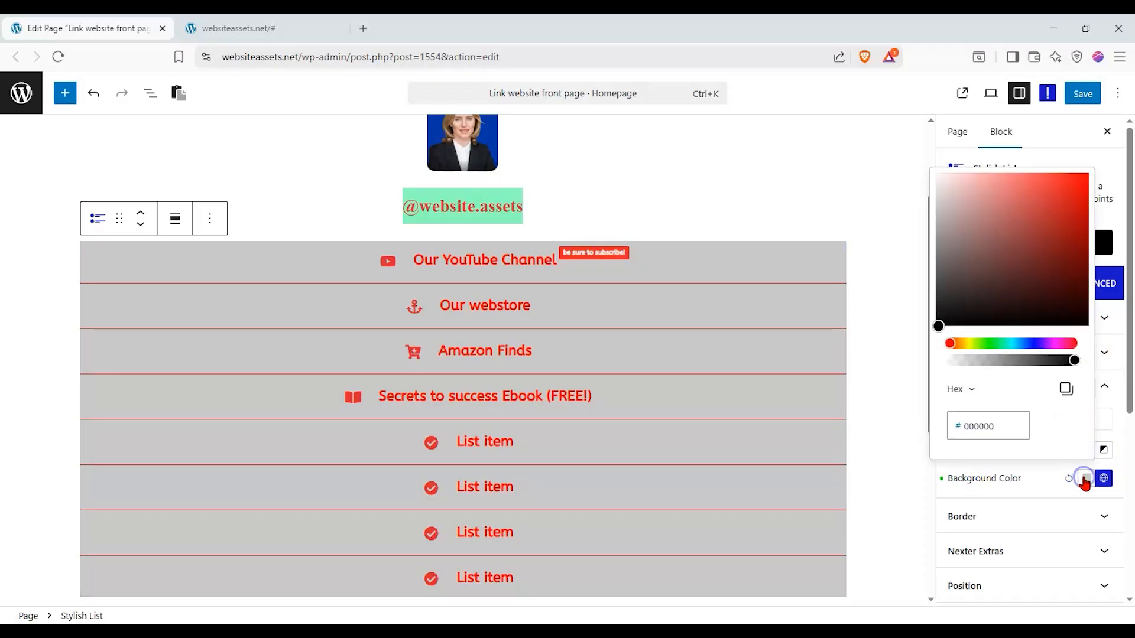
pyautogui.click(956, 180)
pyautogui.moveTo(956, 179); pyautogui.dragTo(932, 187)
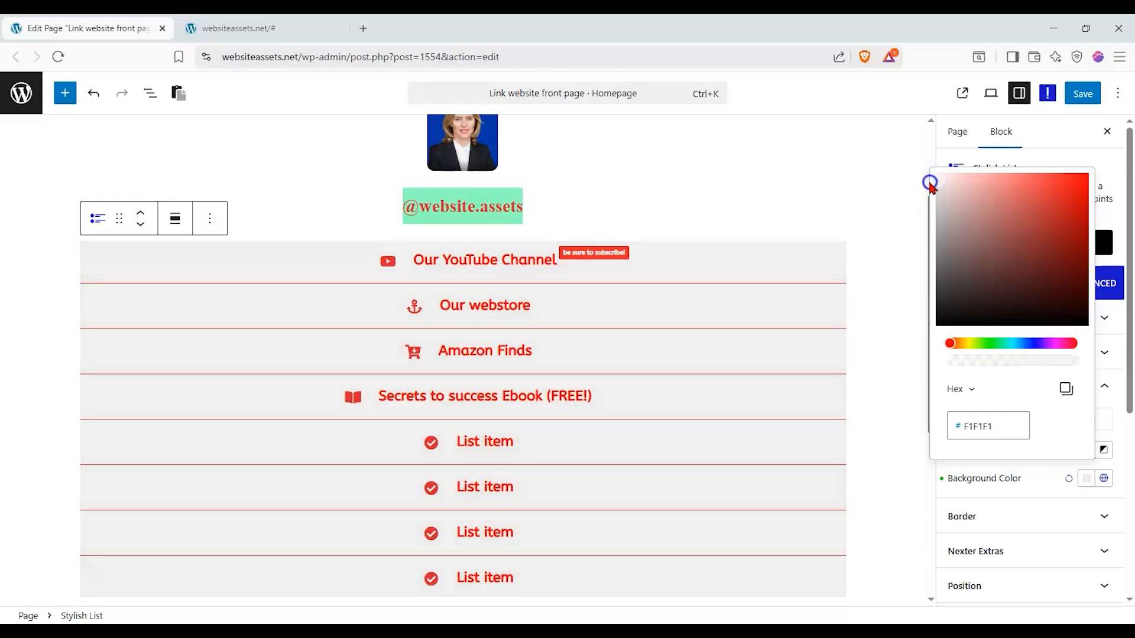
# Set the Stylish List's background to the custom pale yellow FBFFDD and save the page.
pyautogui.moveTo(956, 346); pyautogui.dragTo(986, 344)
pyautogui.moveTo(956, 201); pyautogui.dragTo(951, 182)
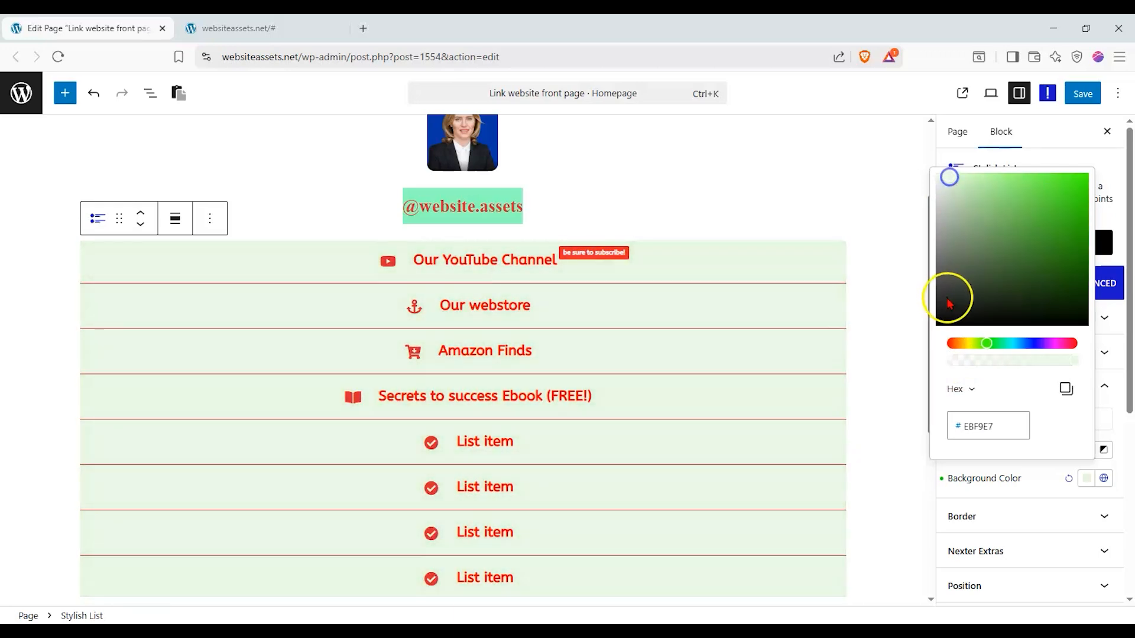
pyautogui.moveTo(986, 345); pyautogui.dragTo(976, 349)
pyautogui.moveTo(967, 202); pyautogui.dragTo(960, 181)
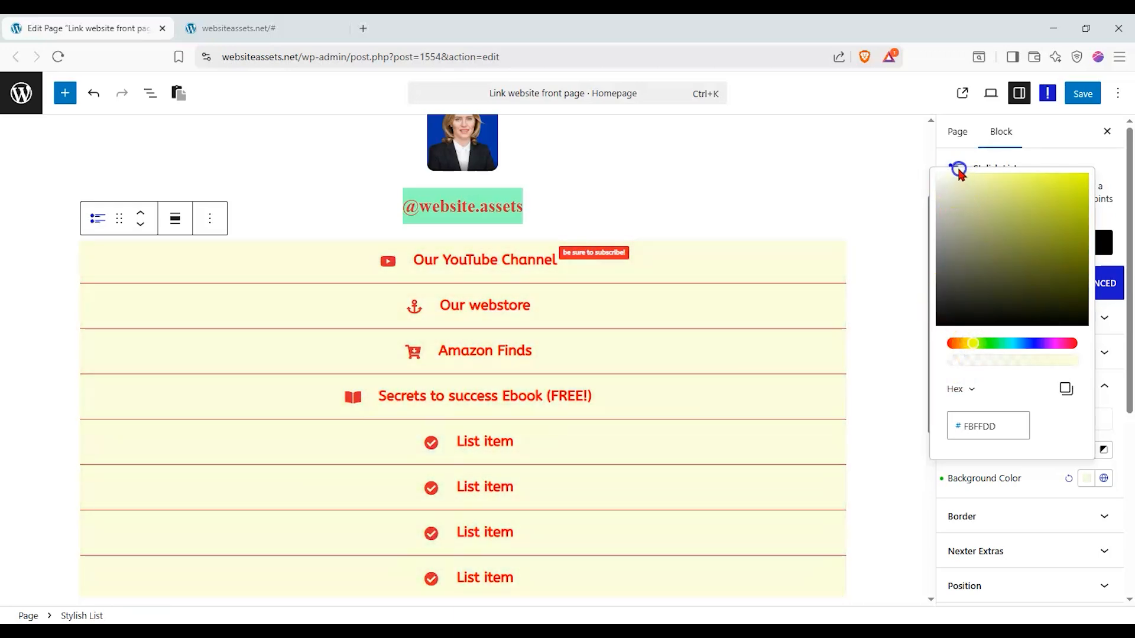
pyautogui.click(1080, 93)
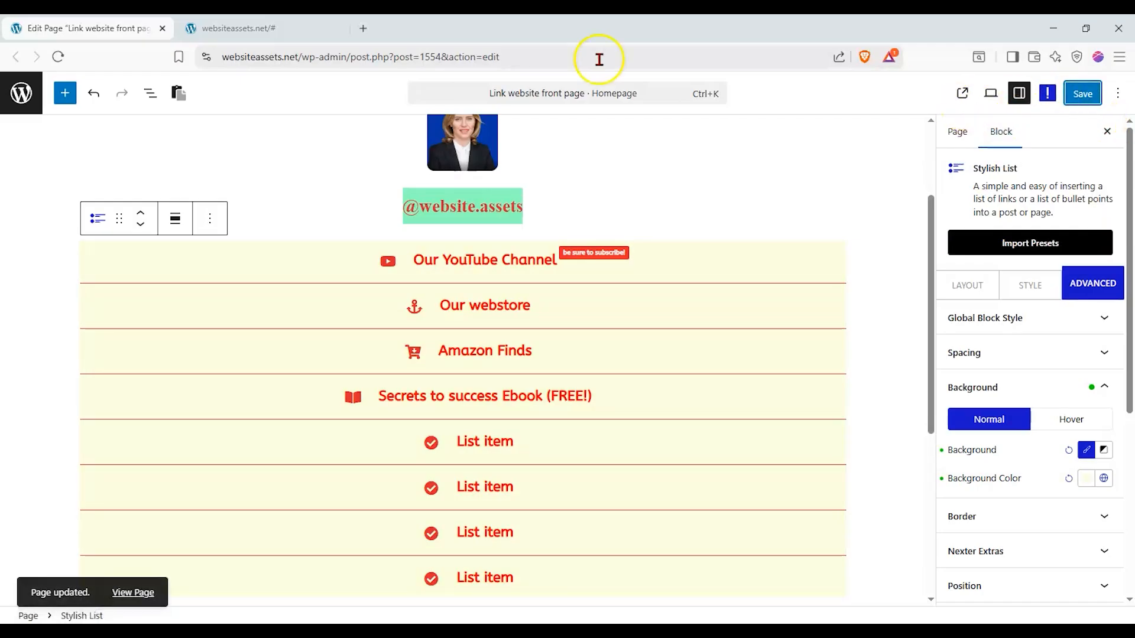
# View the live site in mobile preview and examine the list background from the profile image down to the social icons.
pyautogui.click(249, 28)
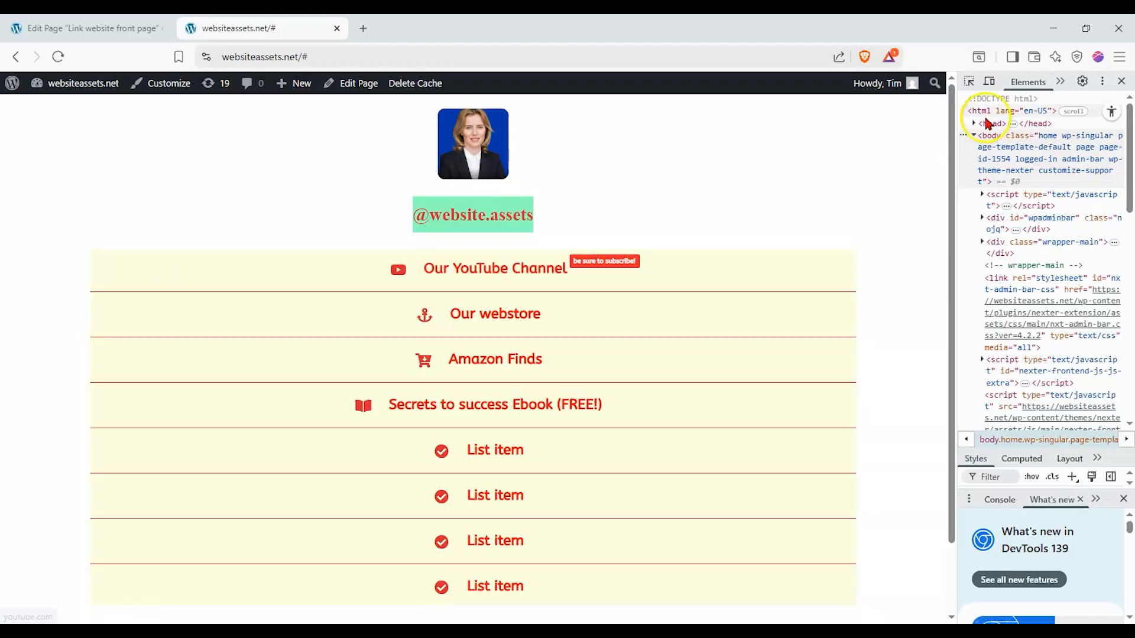
pyautogui.click(991, 83)
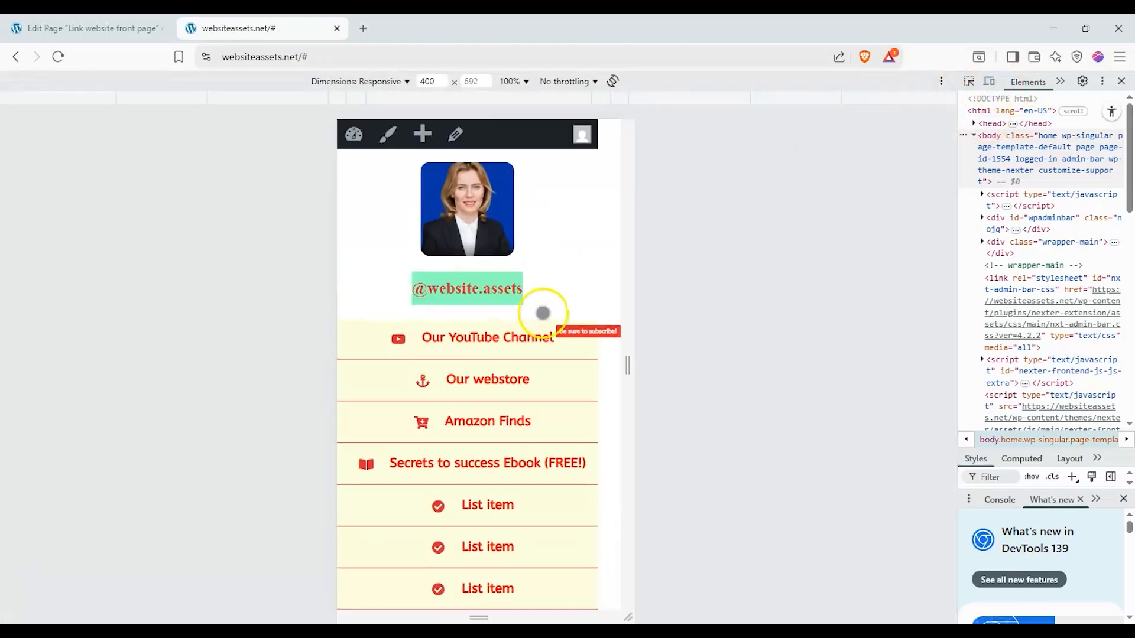
pyautogui.scroll(-2, 539, 312)
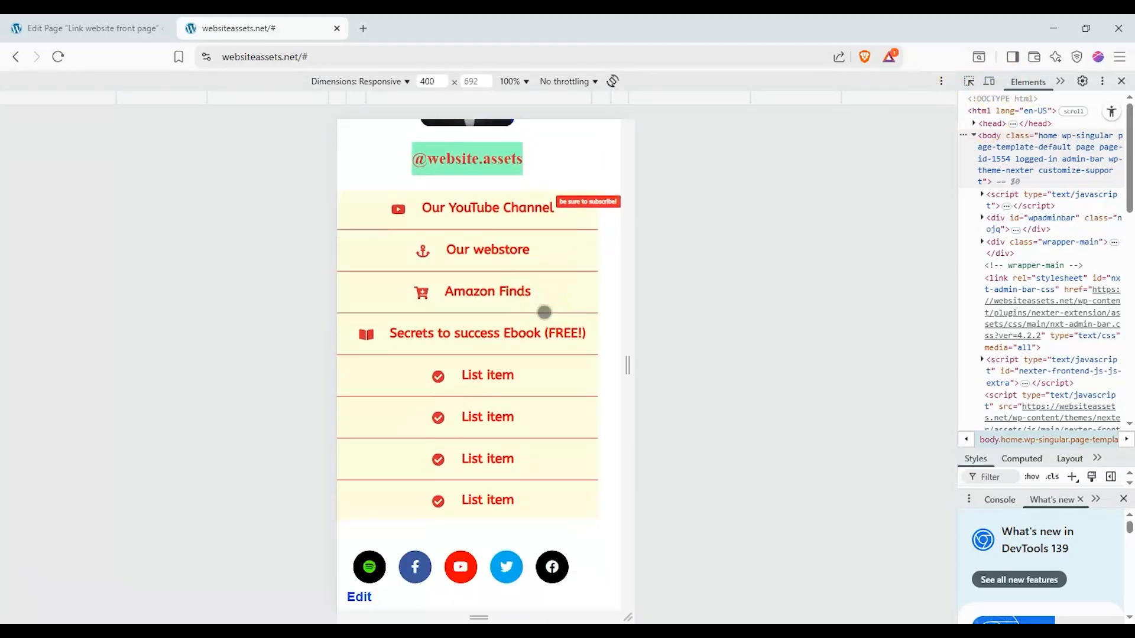
pyautogui.scroll(3, 544, 312)
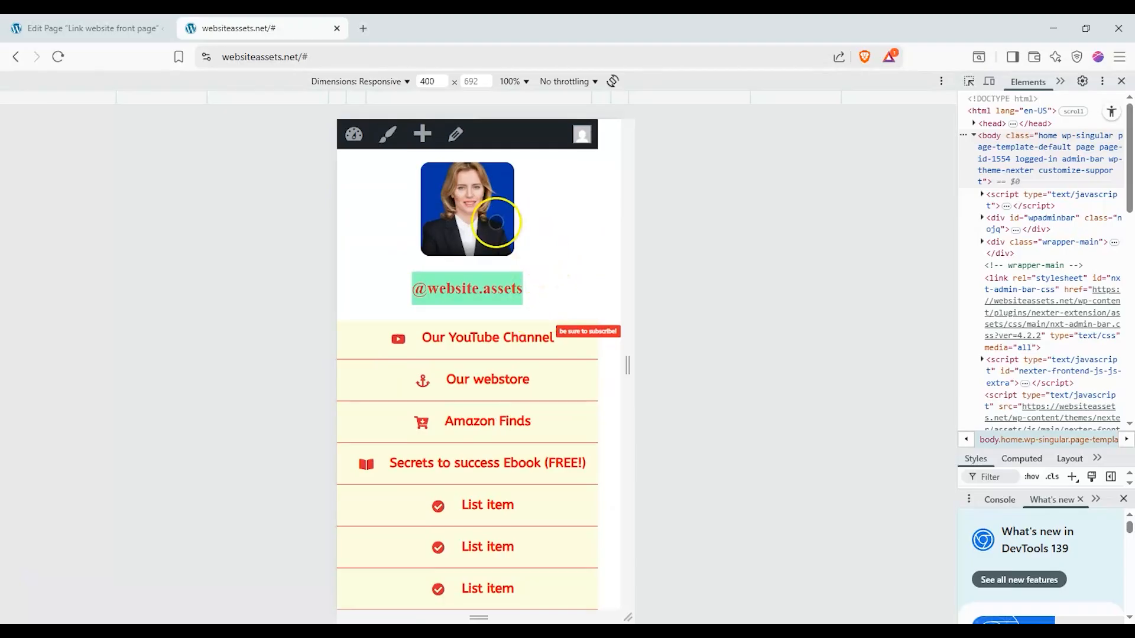
pyautogui.scroll(-1, 560, 220)
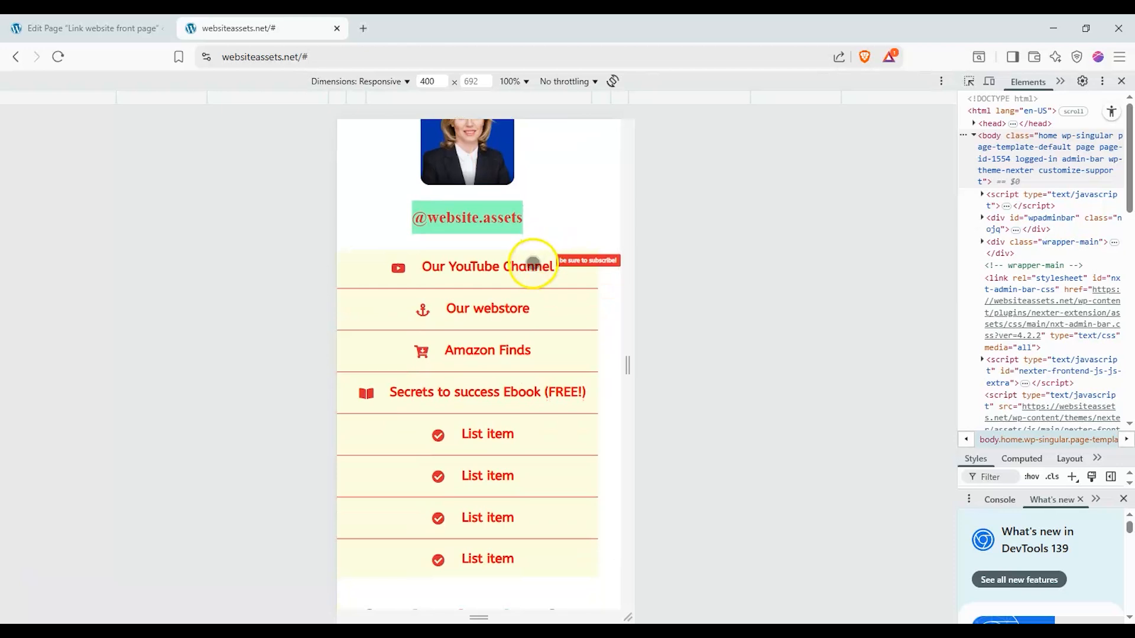
pyautogui.scroll(-1, 532, 261)
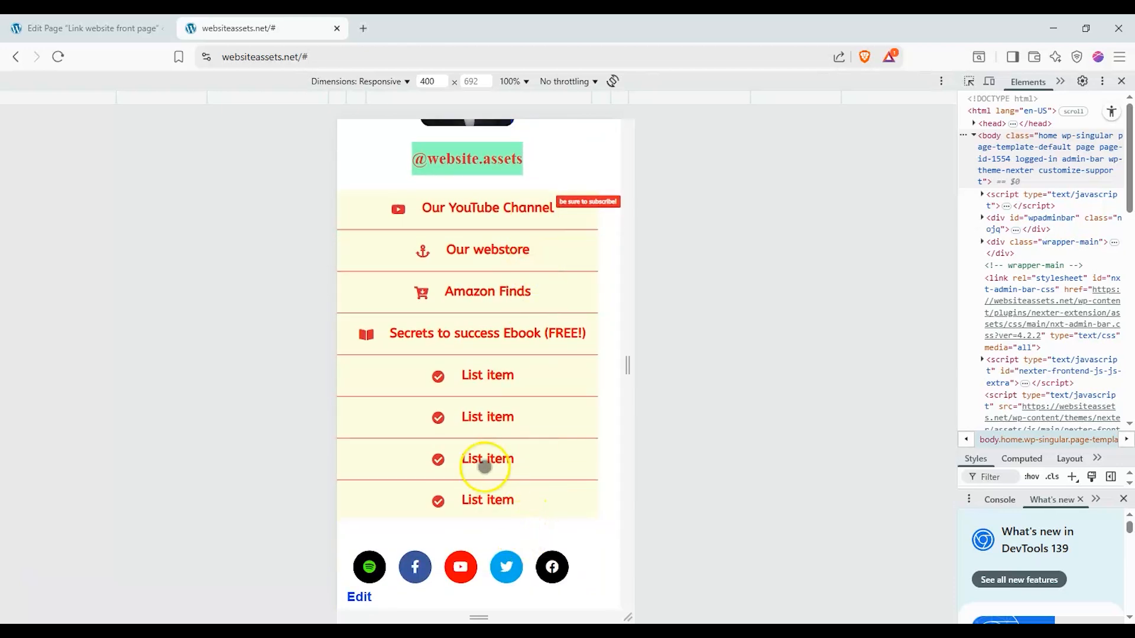
pyautogui.scroll(3, 482, 462)
pyautogui.scroll(-2, 482, 463)
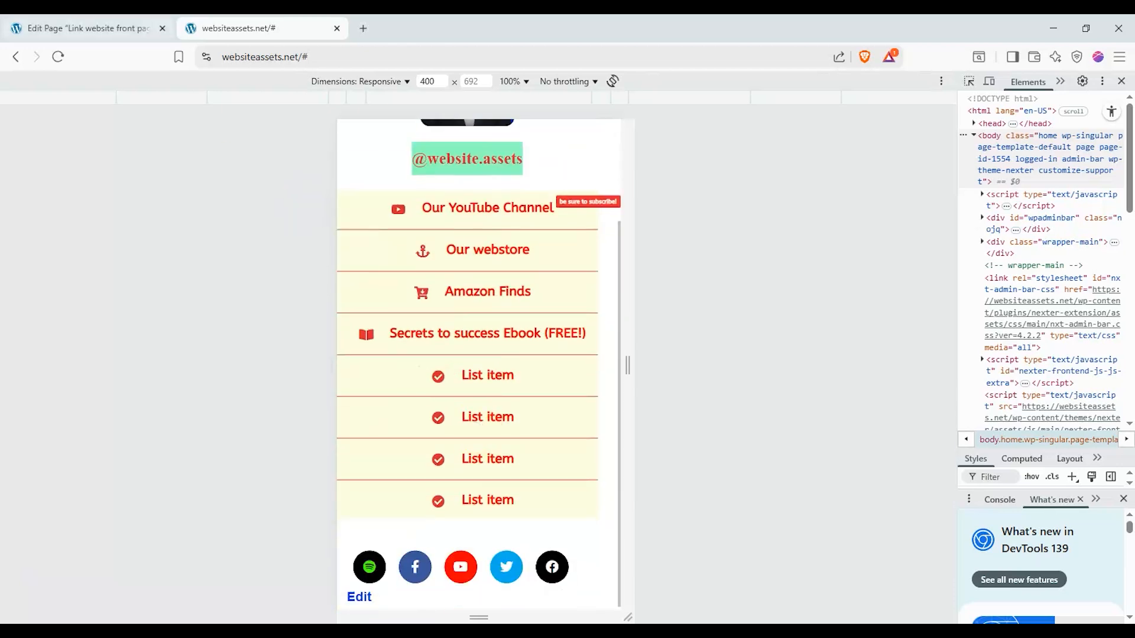
pyautogui.click(94, 28)
pyautogui.click(284, 30)
pyautogui.scroll(3, 415, 236)
pyautogui.scroll(-3, 415, 236)
pyautogui.scroll(1, 415, 235)
pyautogui.scroll(2, 415, 235)
pyautogui.scroll(-2, 415, 235)
pyautogui.scroll(2, 415, 236)
pyautogui.scroll(-2, 415, 235)
pyautogui.scroll(2, 415, 235)
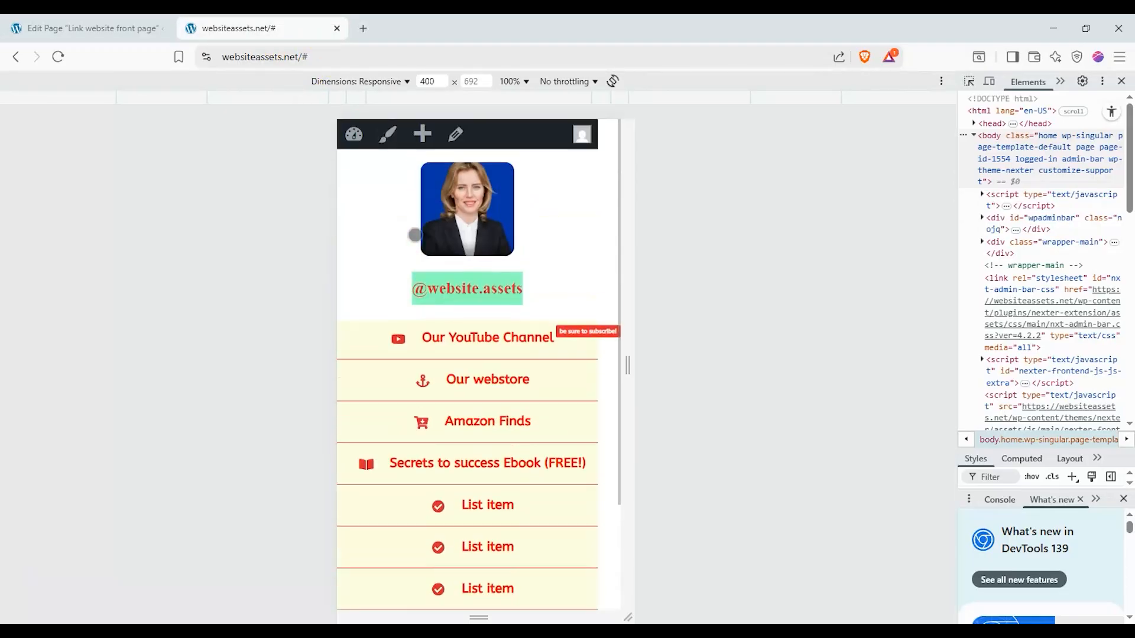
# Return to the page editor and add a single-column Flexbox Container below the social icons.
pyautogui.click(93, 19)
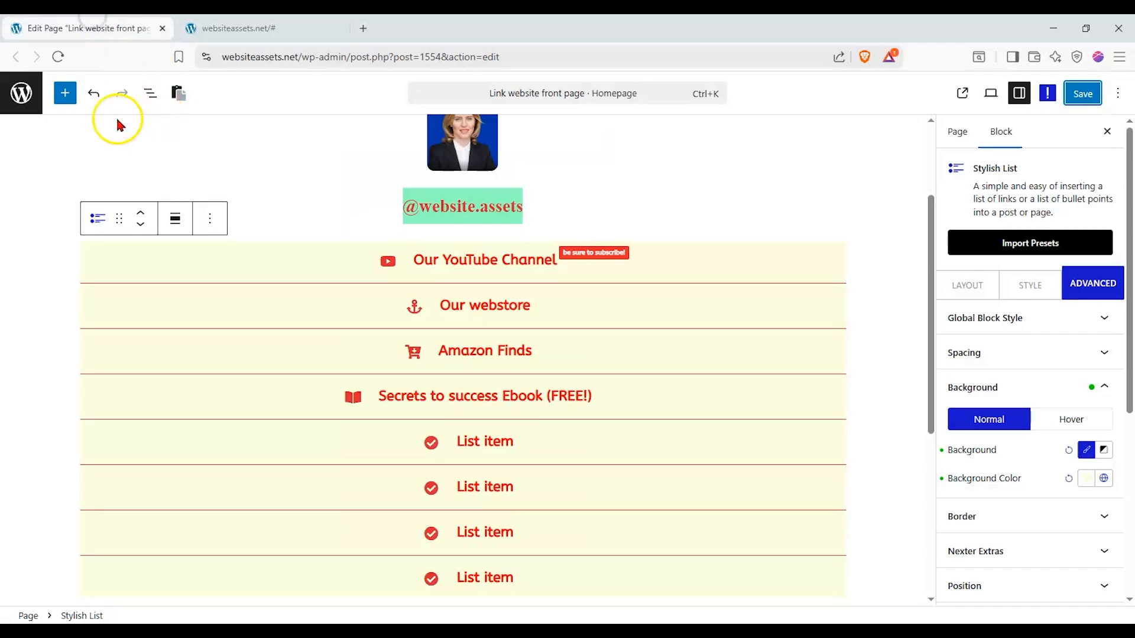
pyautogui.click(65, 92)
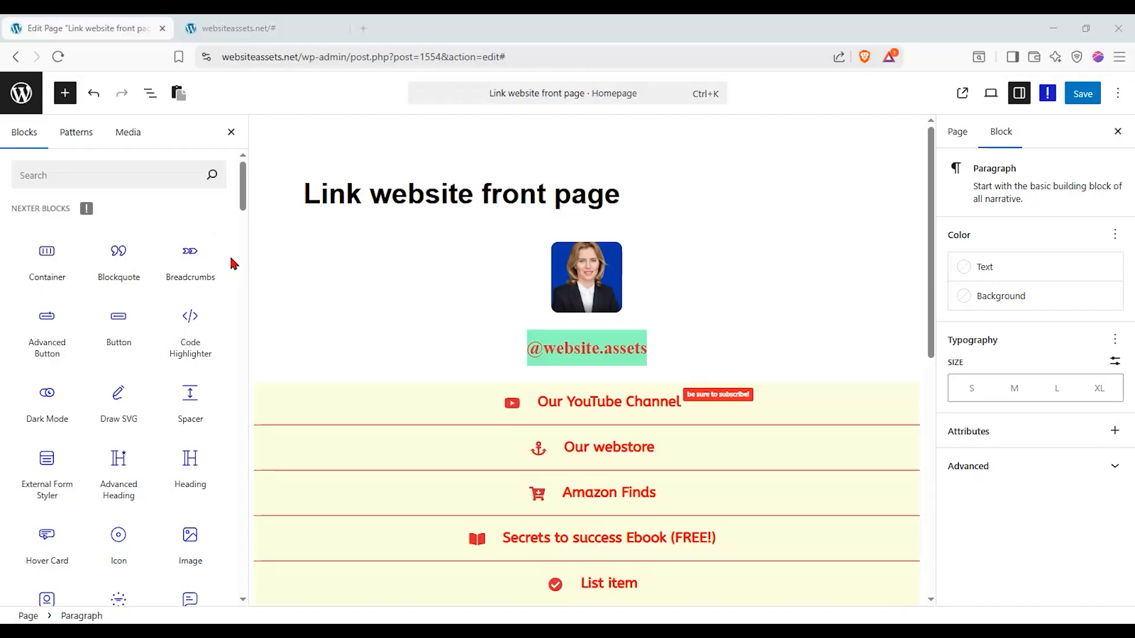
pyautogui.scroll(-2, 334, 261)
pyautogui.scroll(-5, 334, 261)
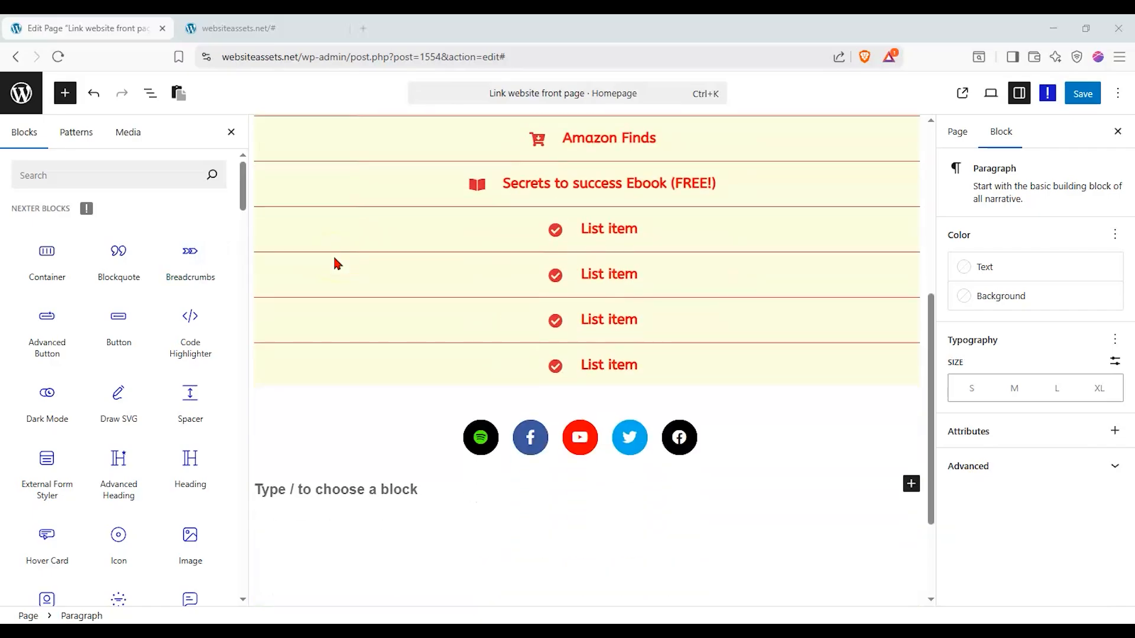
pyautogui.moveTo(49, 260); pyautogui.dragTo(502, 473)
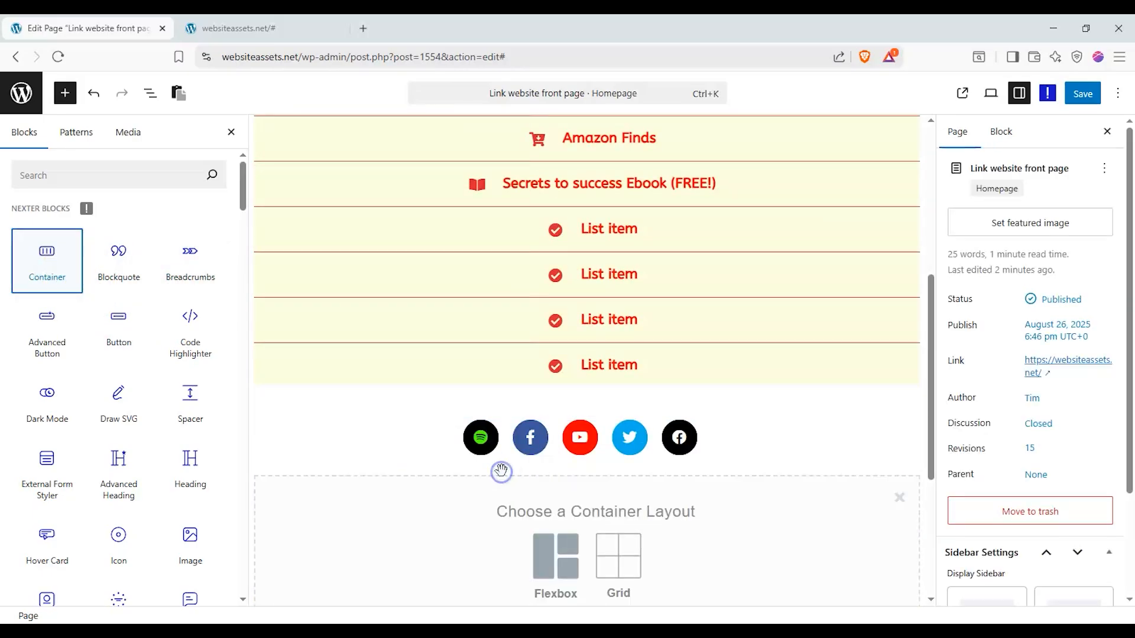
pyautogui.click(556, 552)
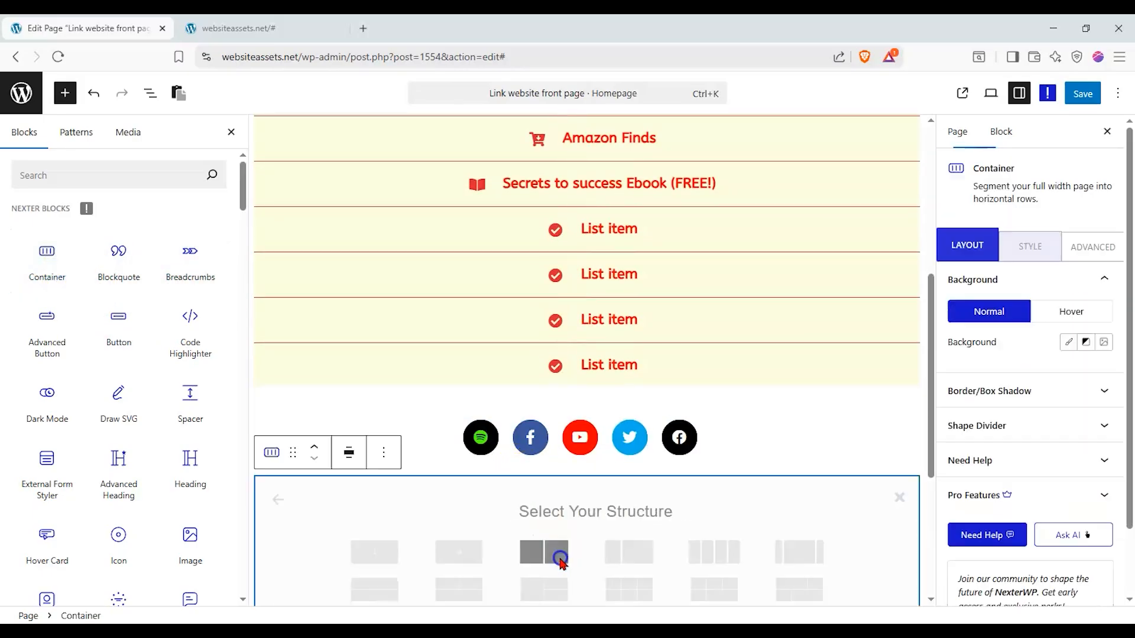
pyautogui.click(381, 556)
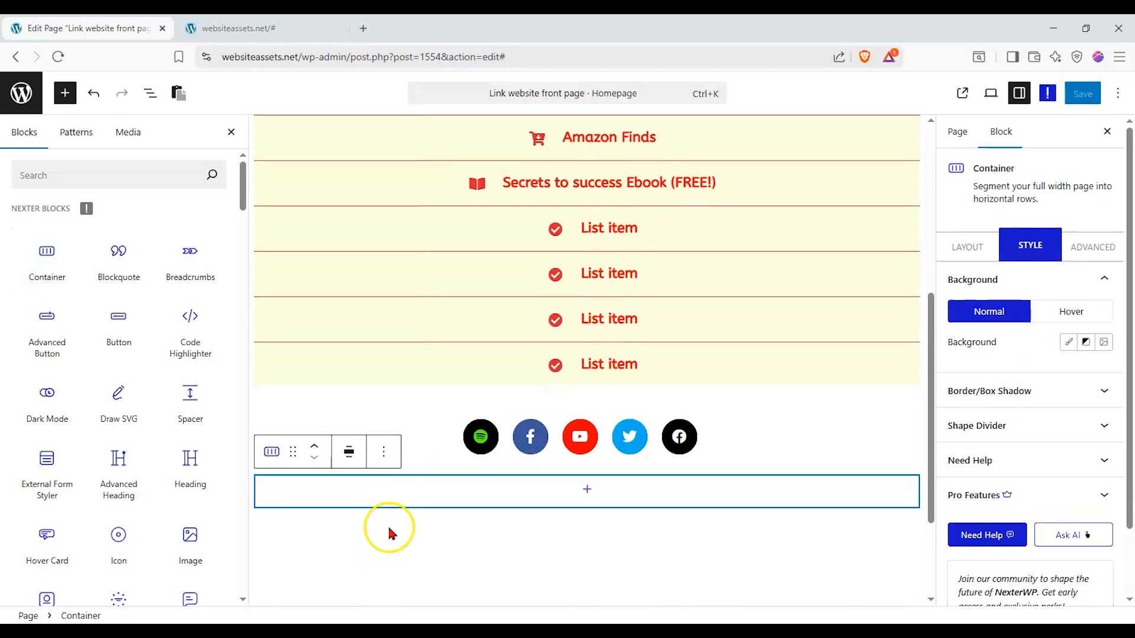
# Move the Image, Spacer, Stylish List, second Spacer and Social Icon blocks into the Container, keeping that order.
pyautogui.scroll(-1, 388, 532)
pyautogui.click(151, 93)
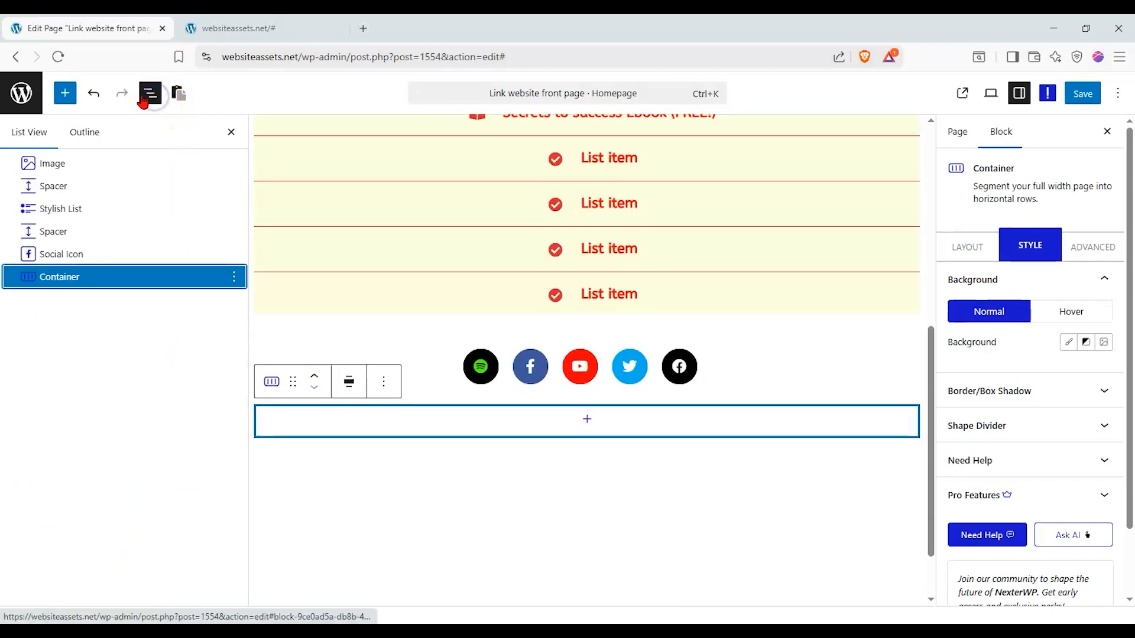
pyautogui.moveTo(53, 167); pyautogui.dragTo(61, 259)
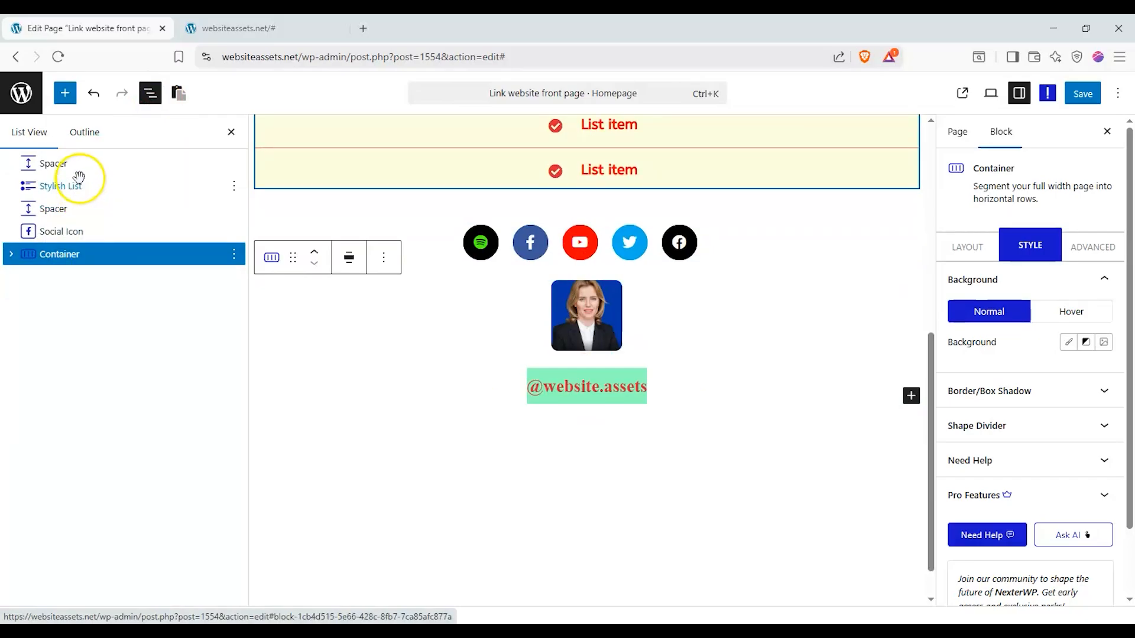
pyautogui.click(11, 254)
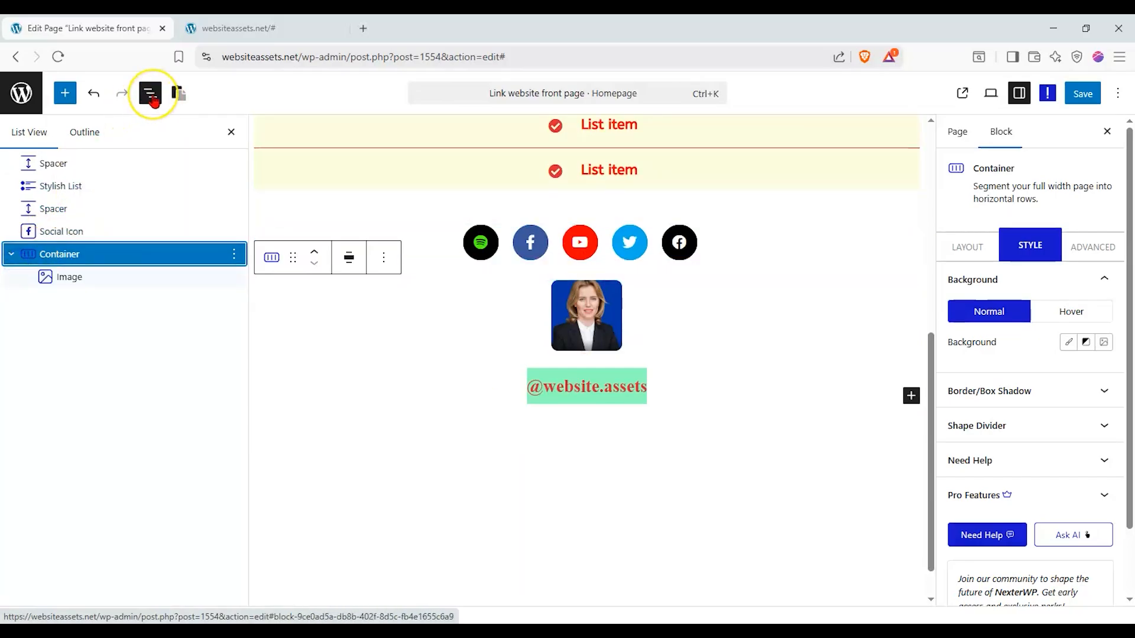
pyautogui.moveTo(81, 167); pyautogui.dragTo(68, 279)
pyautogui.moveTo(65, 176); pyautogui.dragTo(74, 292)
pyautogui.scroll(-4, 504, 282)
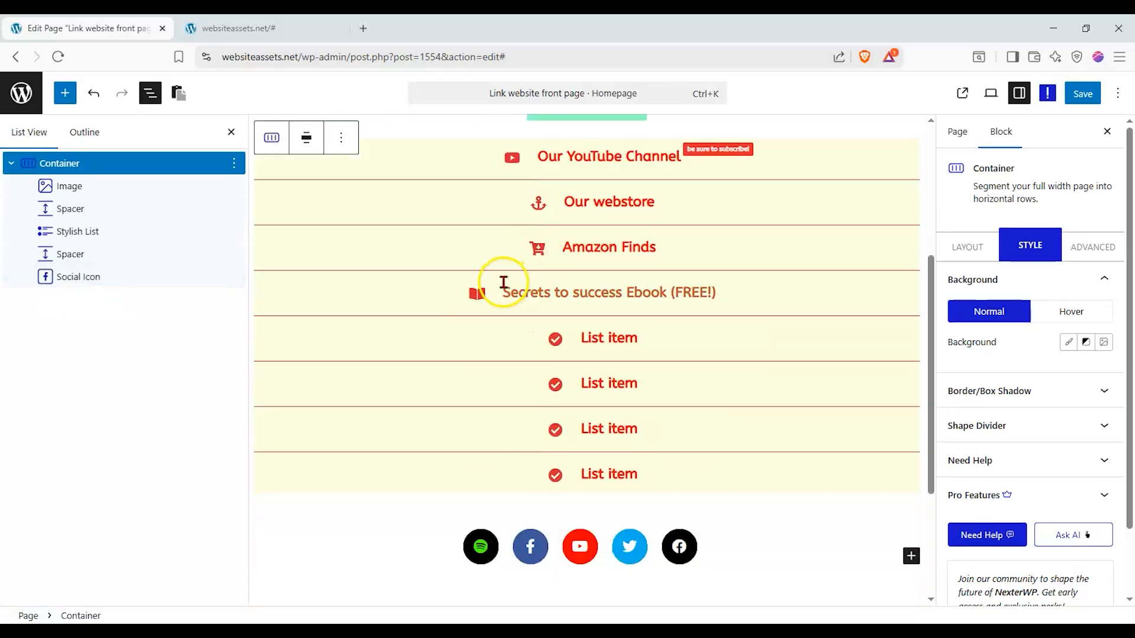
pyautogui.scroll(2, 504, 282)
# Set the Container's background to a solid color, using the blue-violet global color.
pyautogui.click(68, 168)
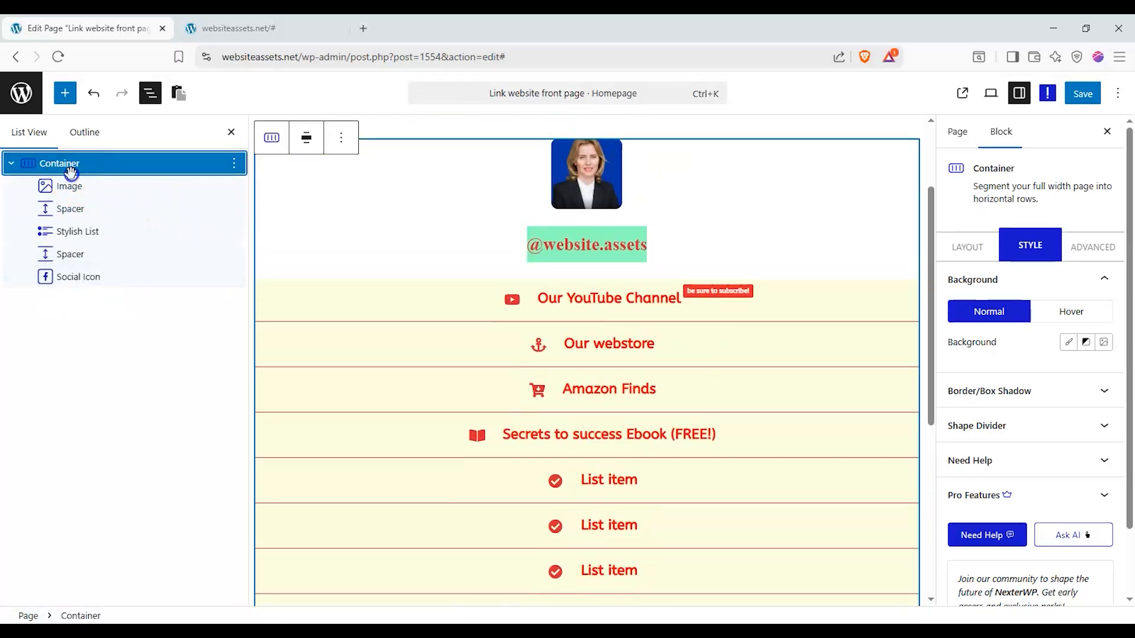
pyautogui.click(996, 243)
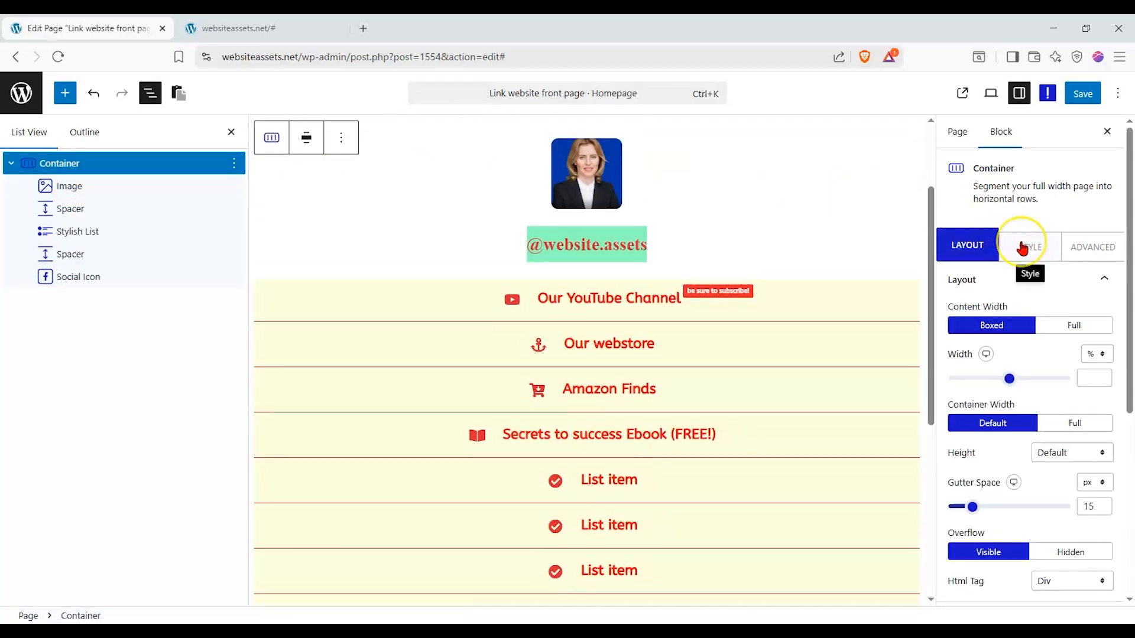
pyautogui.click(1023, 249)
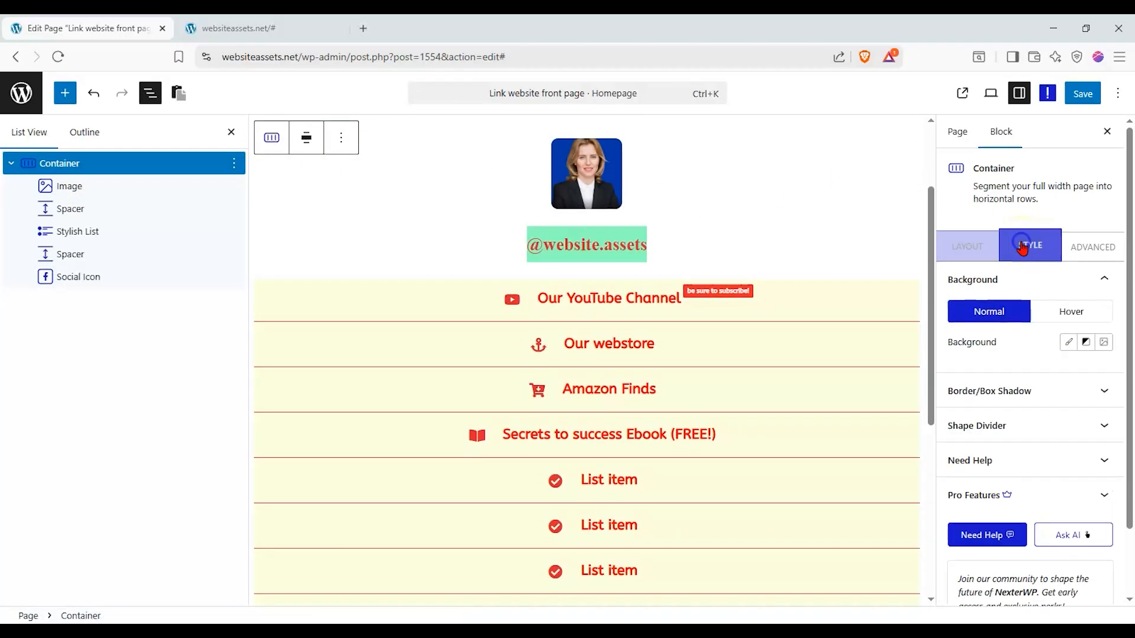
pyautogui.click(1069, 342)
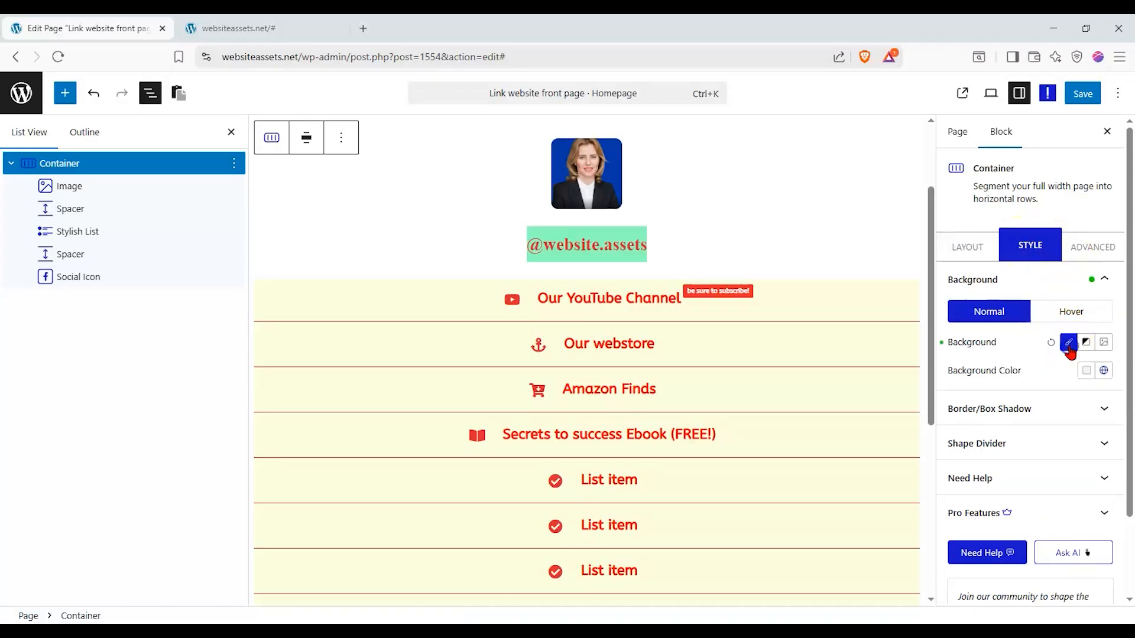
pyautogui.click(1106, 373)
pyautogui.click(966, 237)
pyautogui.scroll(-5, 720, 264)
pyautogui.scroll(5, 720, 265)
pyautogui.click(1058, 373)
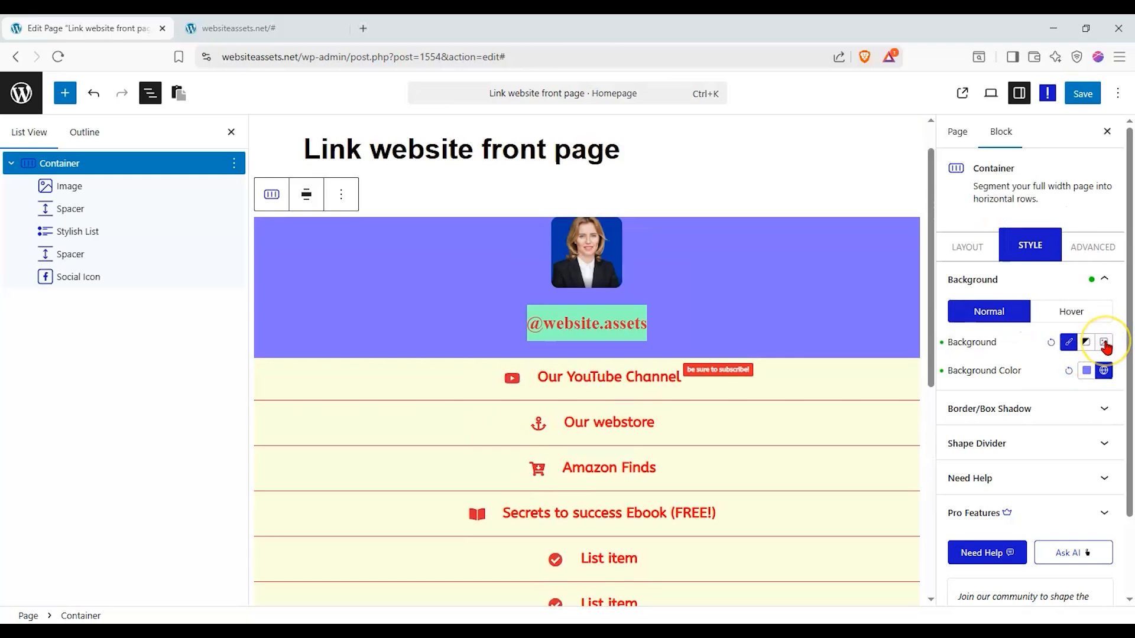
# Switch the Container's background to an image, open the media library and load more images.
pyautogui.click(1105, 342)
pyautogui.click(1087, 343)
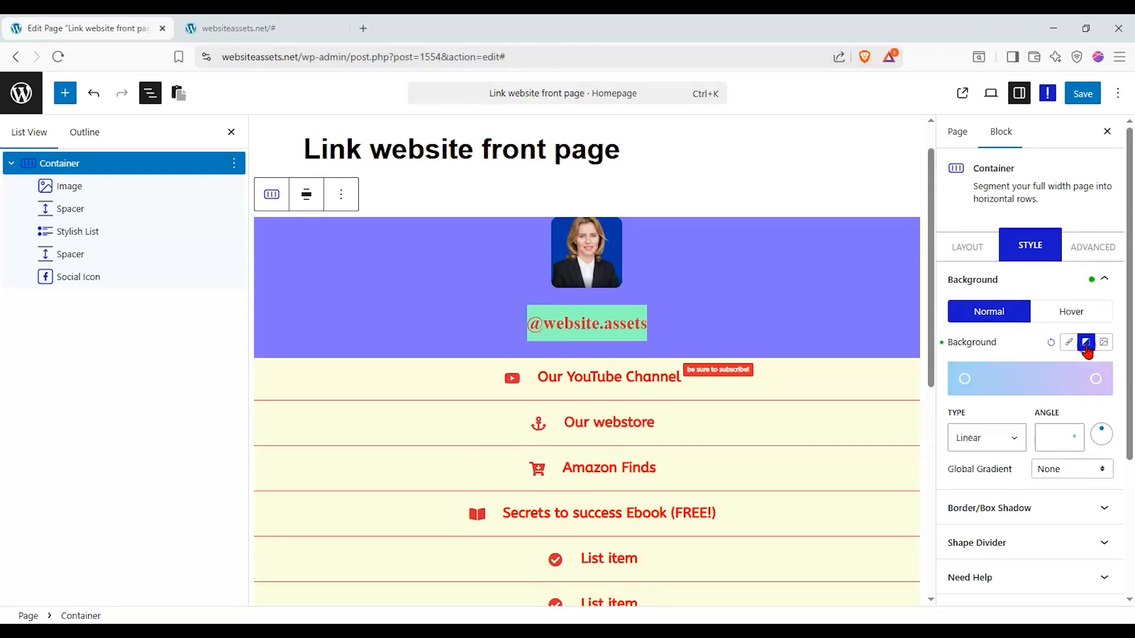
pyautogui.click(1104, 344)
pyautogui.click(1022, 472)
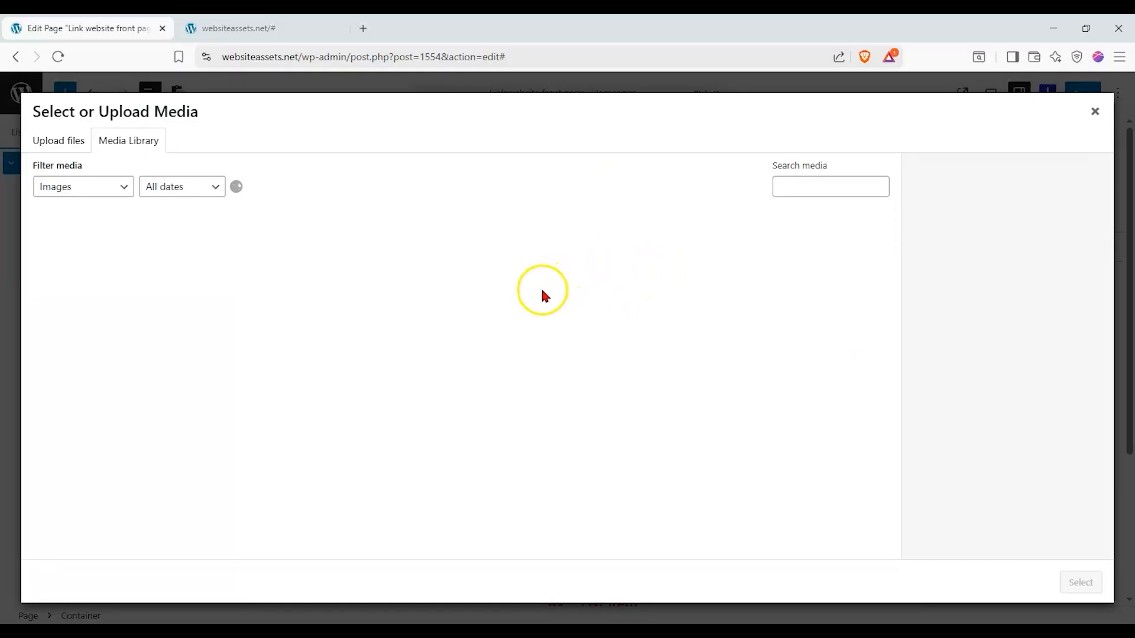
pyautogui.scroll(-10, 542, 293)
pyautogui.scroll(-4, 542, 294)
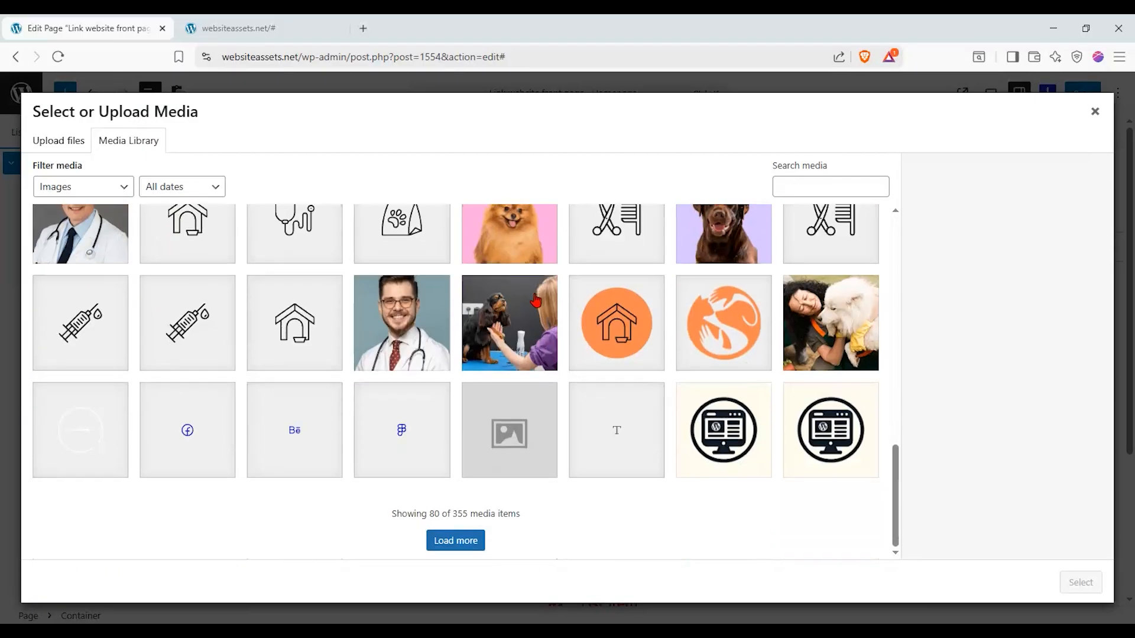
pyautogui.click(454, 541)
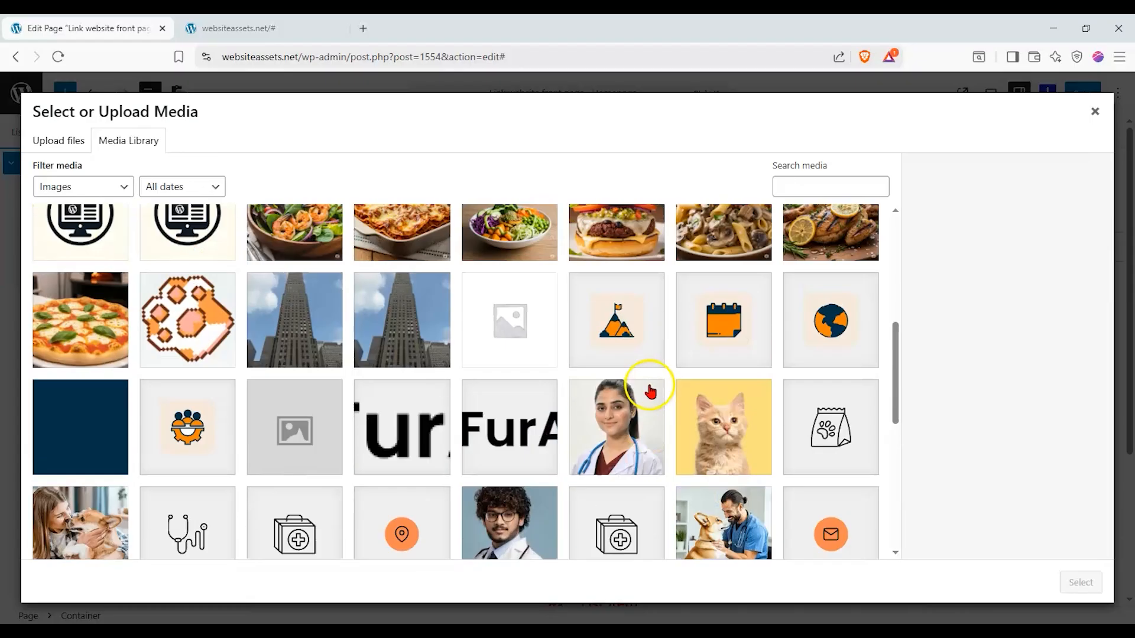
# Look through the City.png and yoga pictures in the media library for a suitable background image.
pyautogui.click(424, 327)
pyautogui.click(324, 317)
pyautogui.click(419, 320)
pyautogui.scroll(-6, 419, 320)
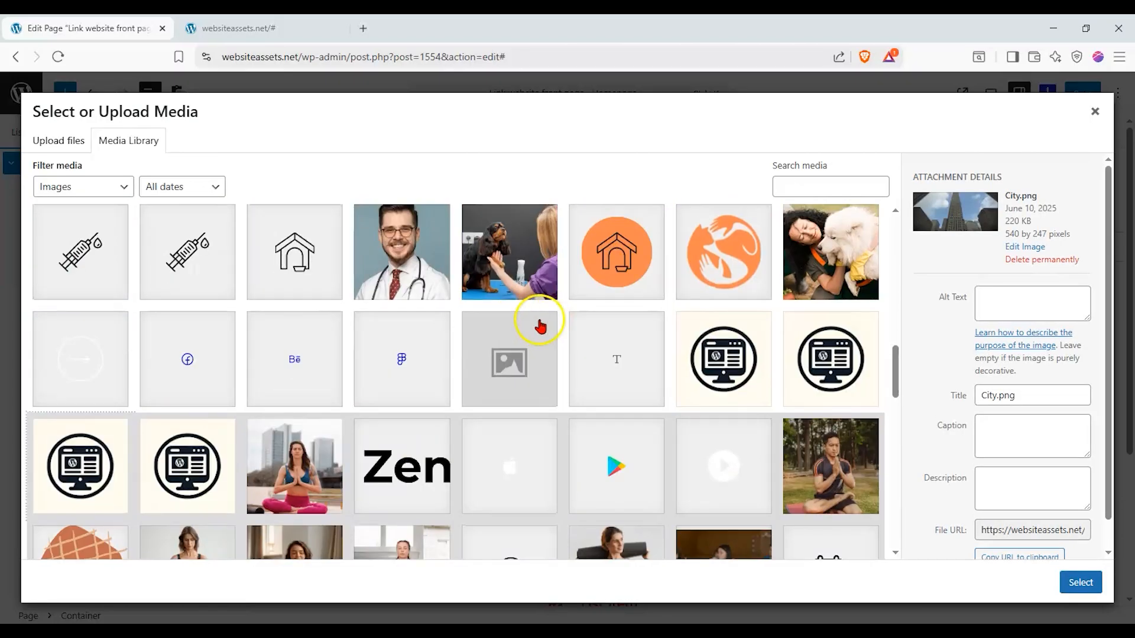
pyautogui.scroll(-3, 538, 325)
pyautogui.scroll(-3, 673, 358)
pyautogui.click(624, 341)
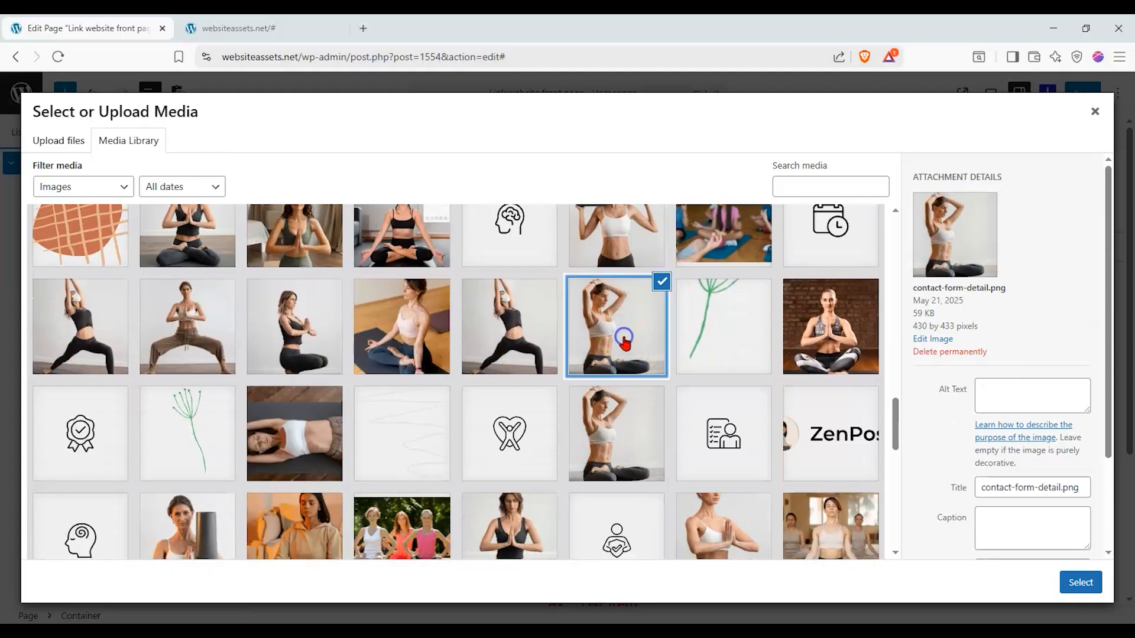
pyautogui.click(714, 255)
pyautogui.click(816, 328)
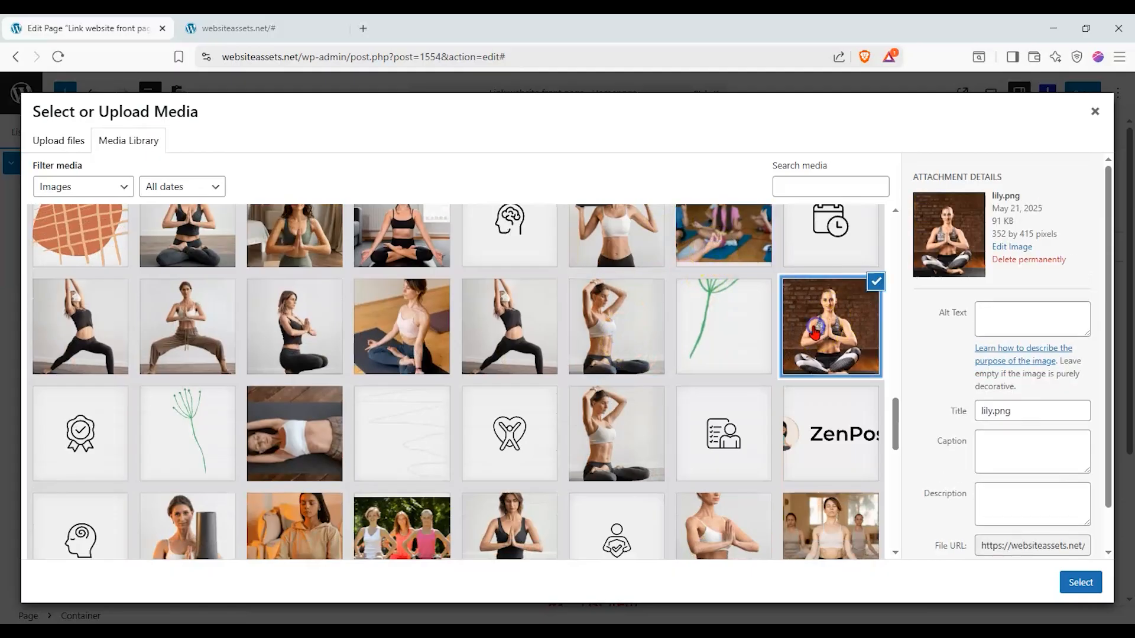
pyautogui.click(654, 406)
pyautogui.scroll(-2, 656, 407)
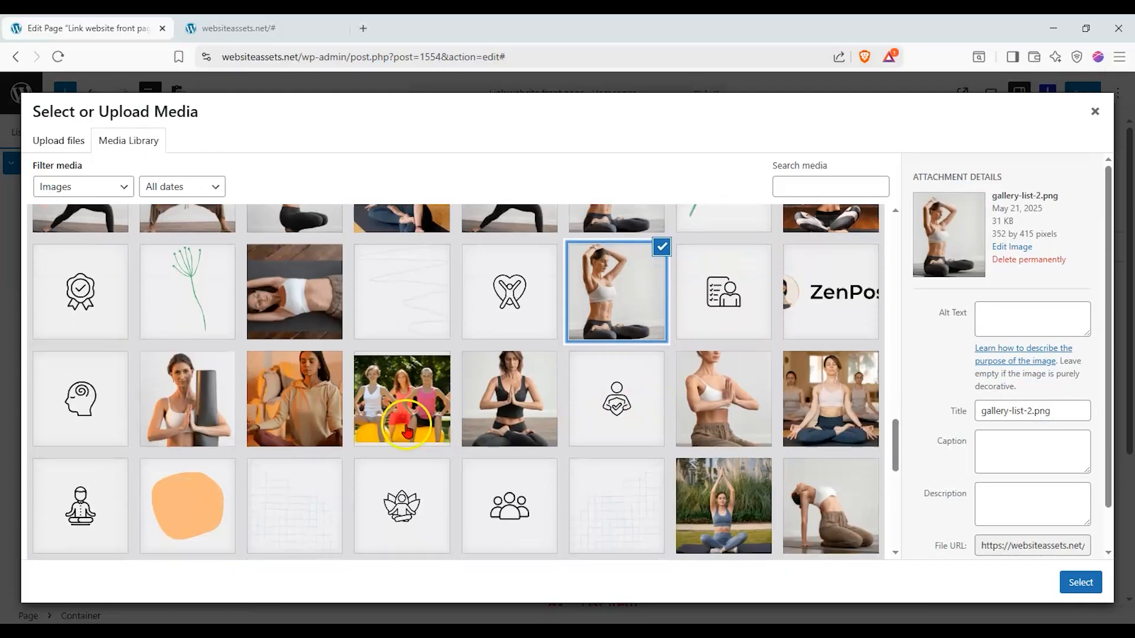
# Set the outdoor photo of the group on yellow exercise balls as the Container's background image and save the page.
pyautogui.click(406, 426)
pyautogui.click(1080, 582)
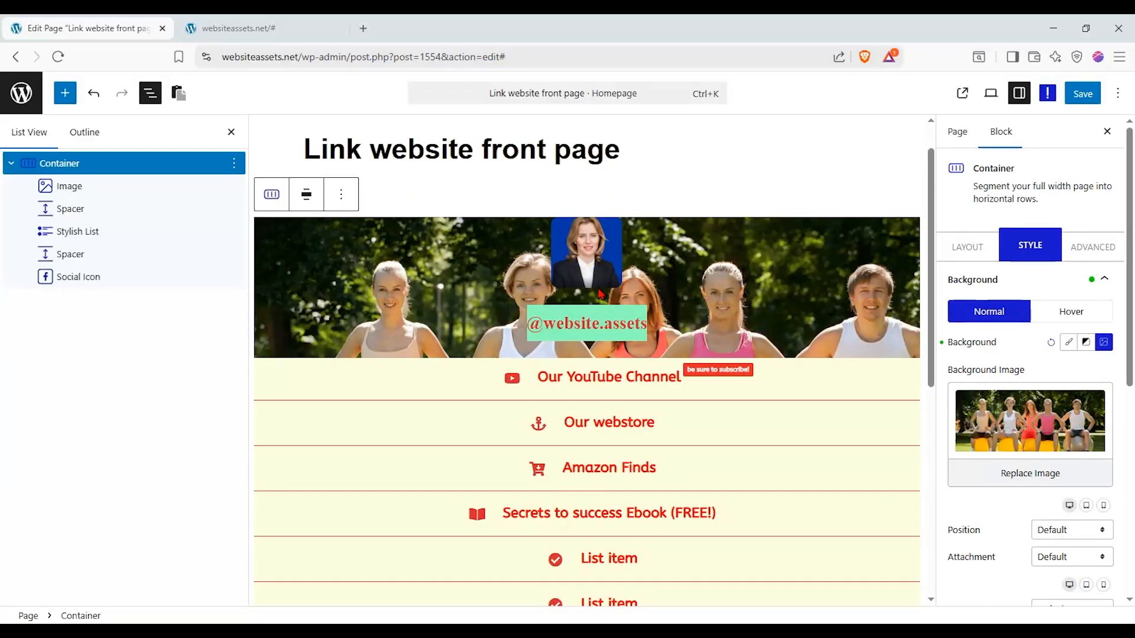
pyautogui.scroll(-7, 599, 290)
pyautogui.scroll(5, 598, 287)
pyautogui.click(1091, 101)
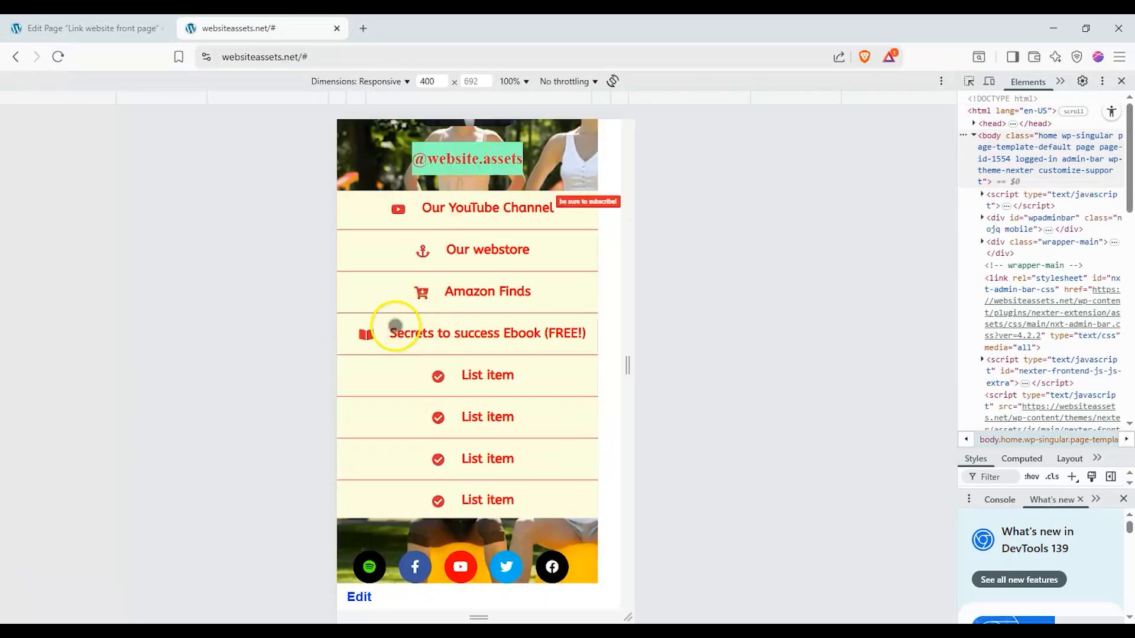
# Examine the Container's background photo in the live site's mobile preview, from the profile image to the social icons.
pyautogui.scroll(2, 395, 327)
pyautogui.scroll(-2, 395, 327)
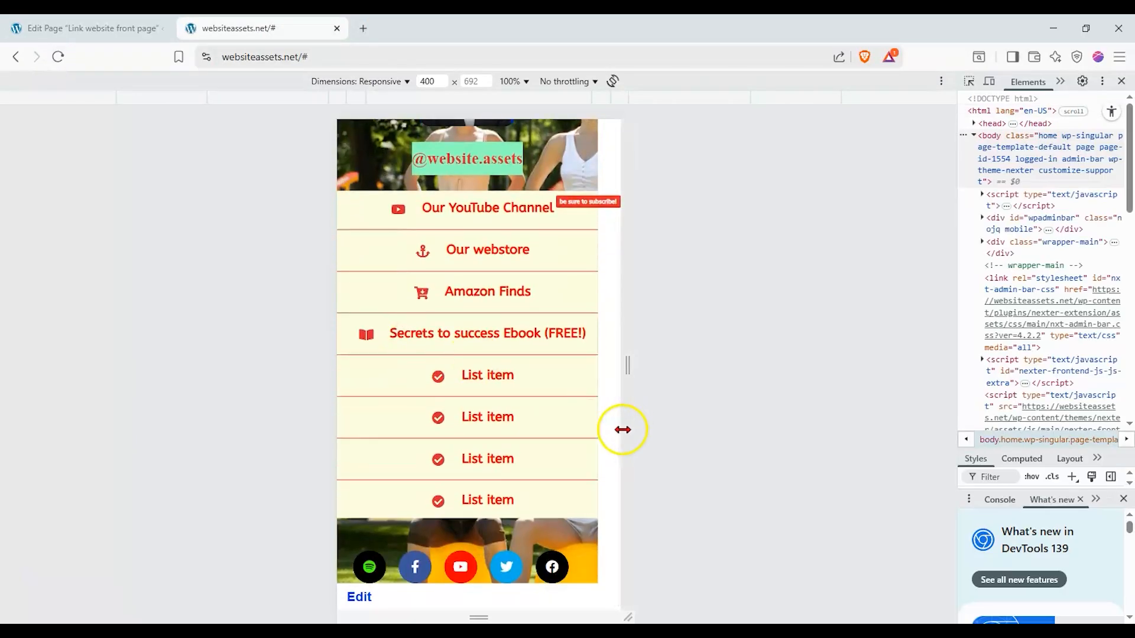
pyautogui.scroll(1, 601, 441)
pyautogui.scroll(1, 609, 416)
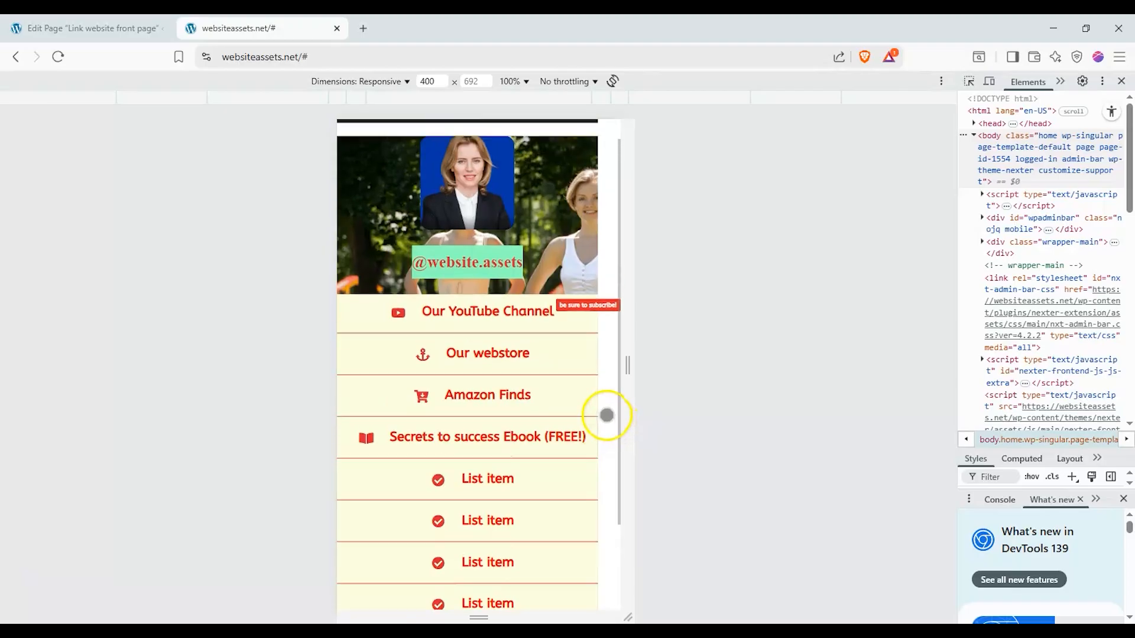
pyautogui.scroll(-1, 562, 263)
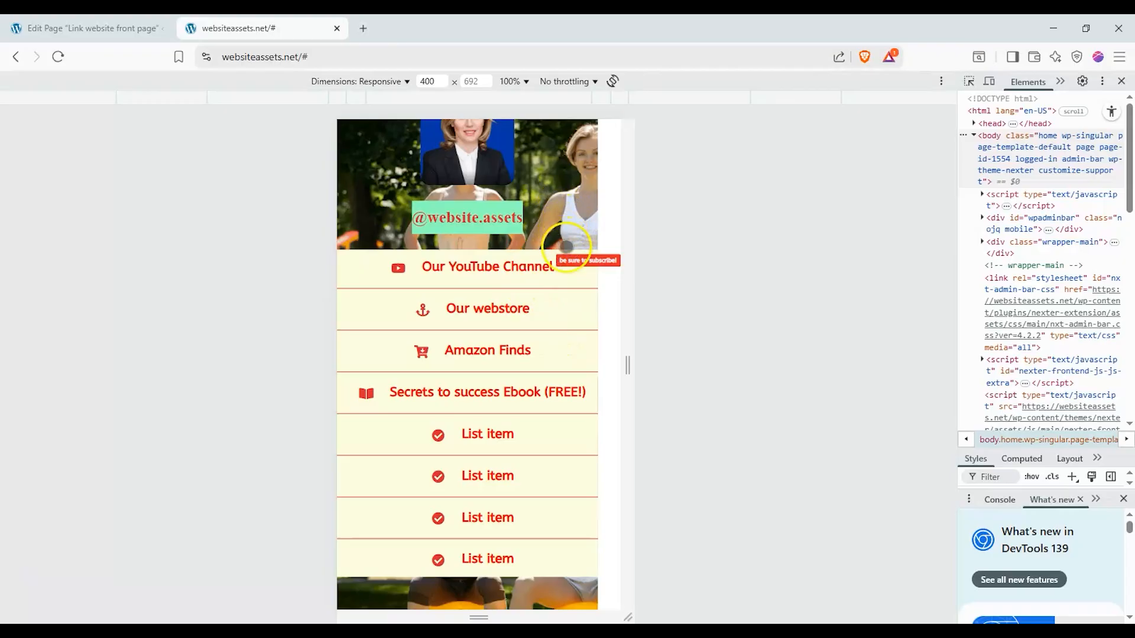
pyautogui.scroll(-1, 567, 245)
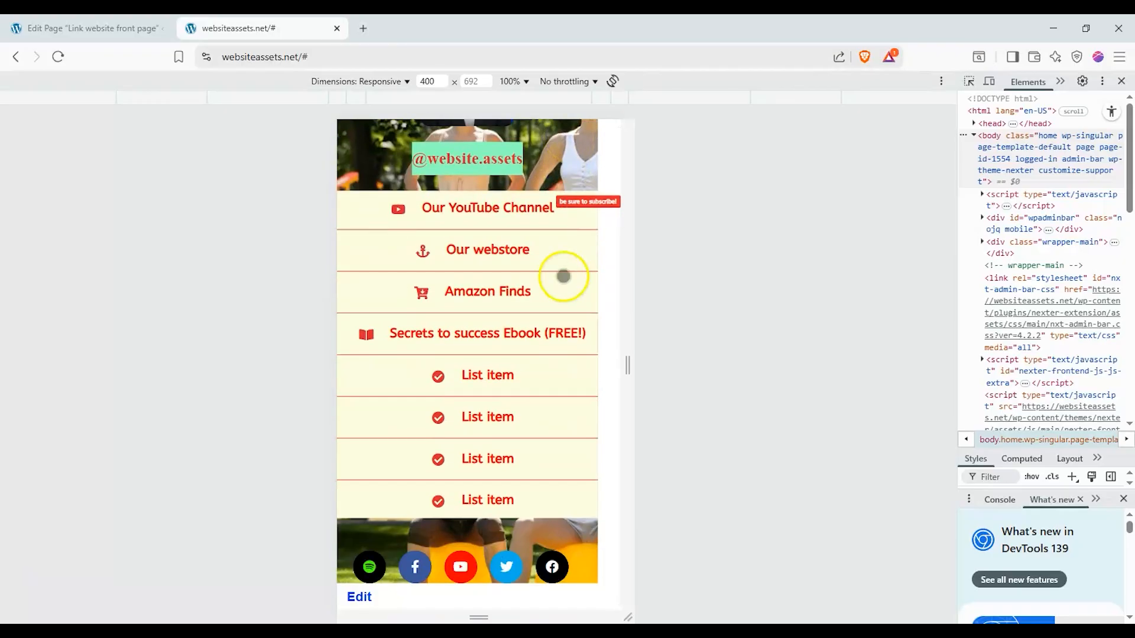
pyautogui.scroll(2, 563, 276)
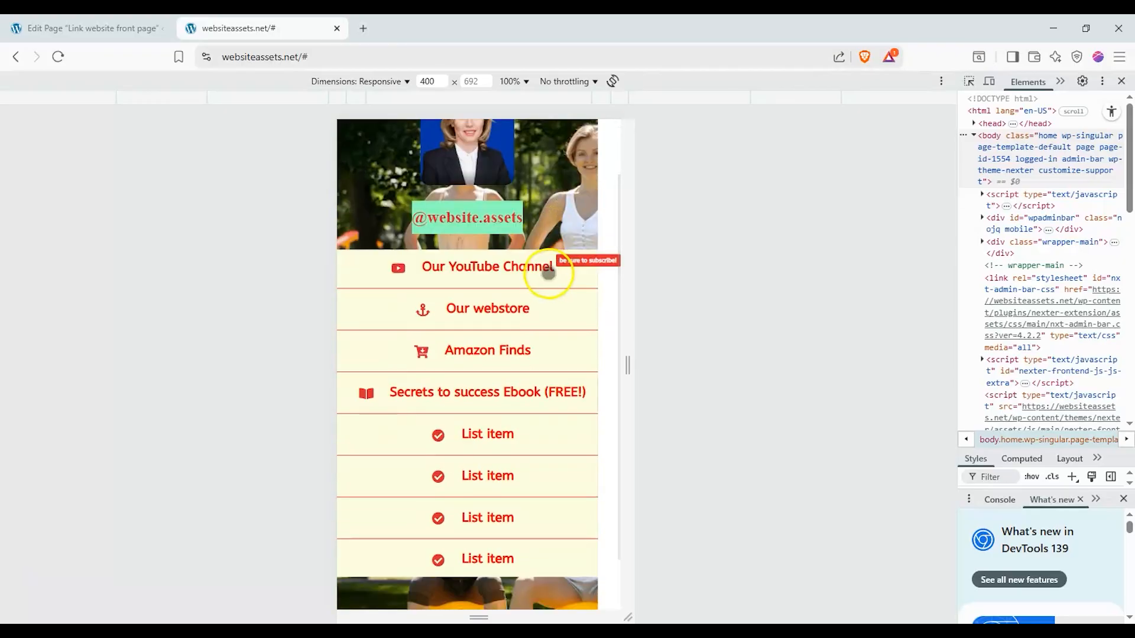
pyautogui.scroll(1, 570, 243)
pyautogui.scroll(-1, 571, 244)
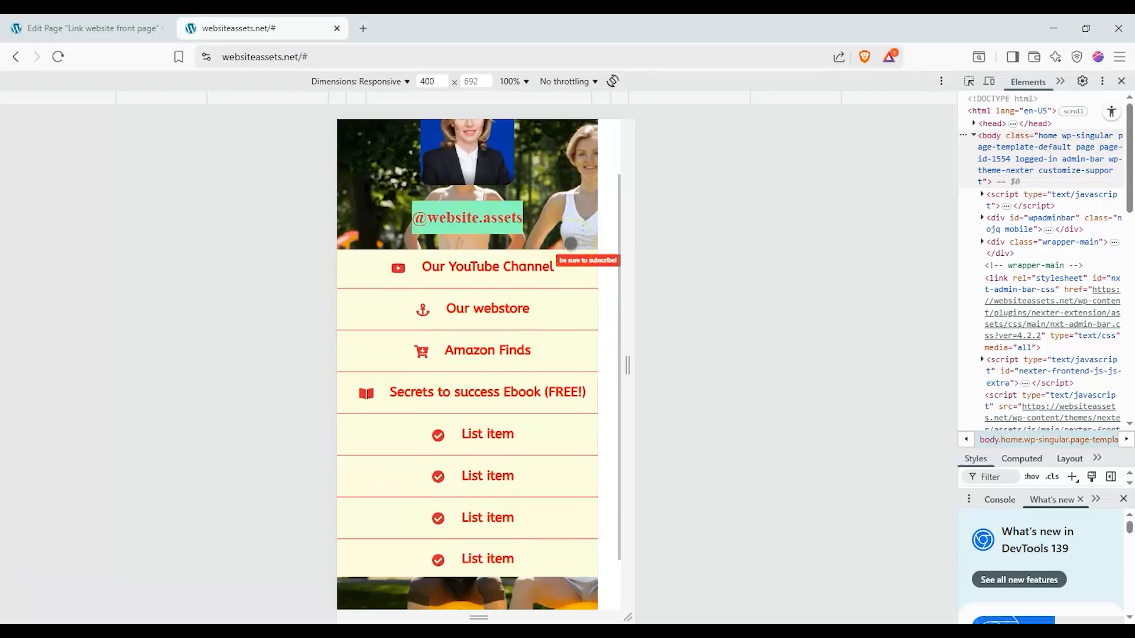
# Return to the page editor, switch the Container's background to a linear gradient and add a coral control point between the two ends.
pyautogui.click(112, 28)
pyautogui.click(1085, 343)
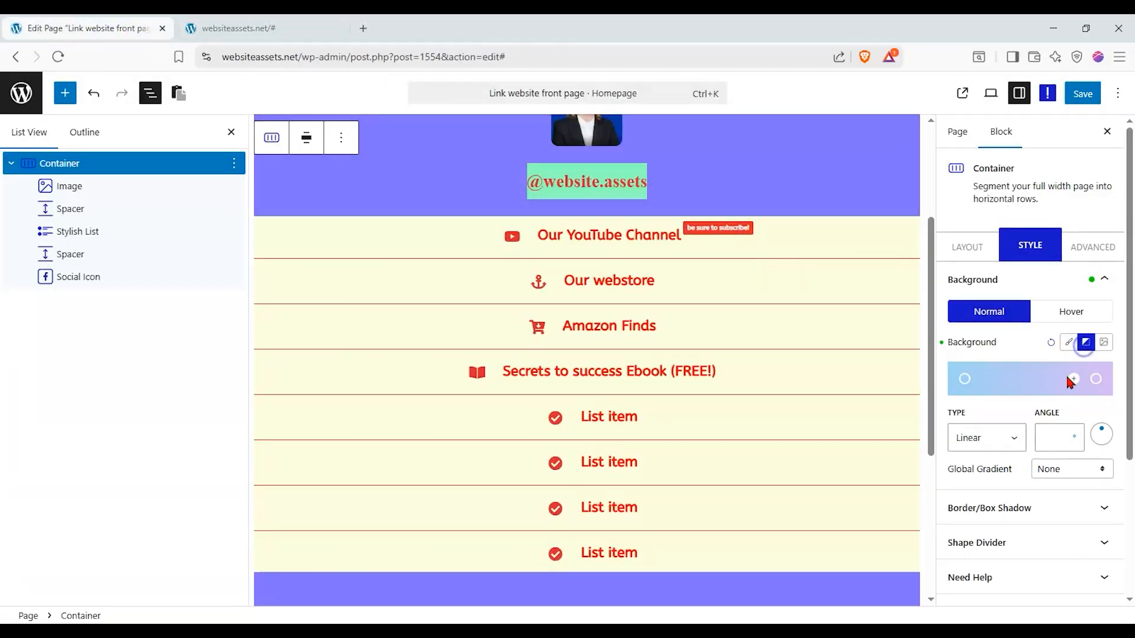
pyautogui.click(1062, 378)
pyautogui.click(1057, 127)
pyautogui.moveTo(1057, 126); pyautogui.dragTo(1057, 93)
# Change the gradient's first control point to a pale blue-gray.
pyautogui.click(963, 379)
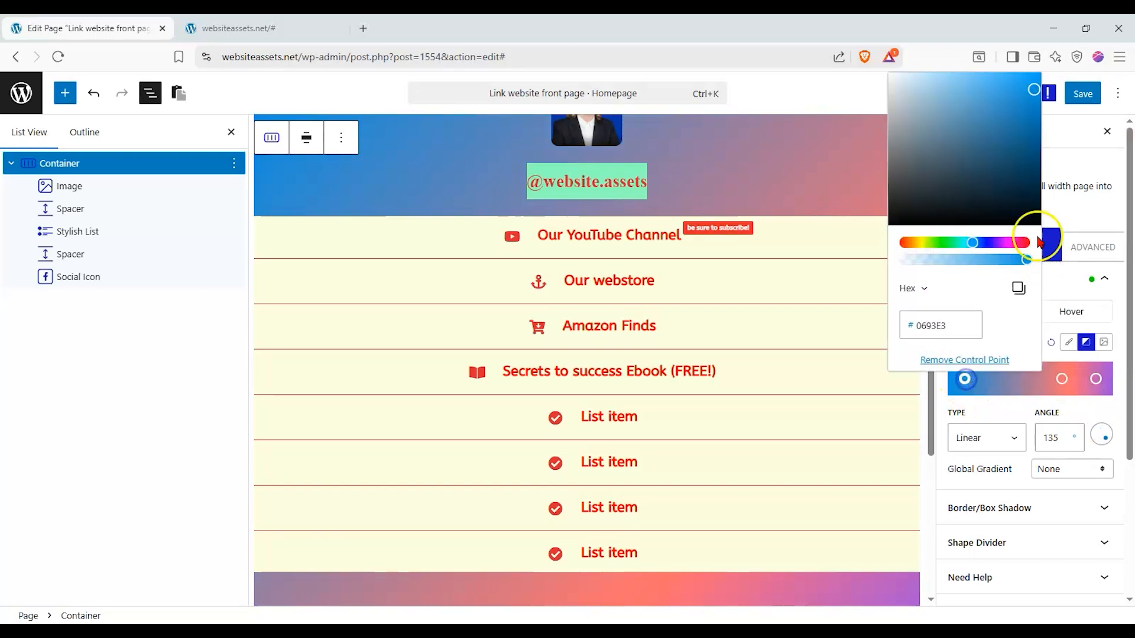
pyautogui.click(909, 88)
pyautogui.moveTo(907, 87); pyautogui.dragTo(909, 78)
# Change the gradient's last control point to a deep violet and save the page.
pyautogui.click(1096, 379)
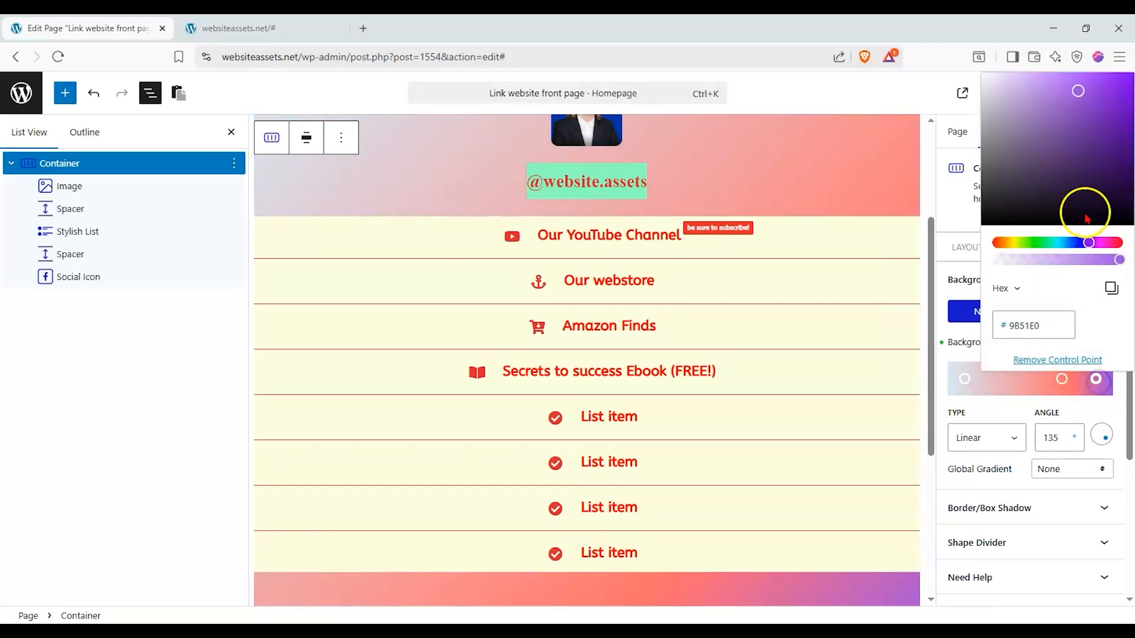
pyautogui.moveTo(1107, 142); pyautogui.dragTo(1132, 107)
pyautogui.click(959, 339)
pyautogui.click(1088, 93)
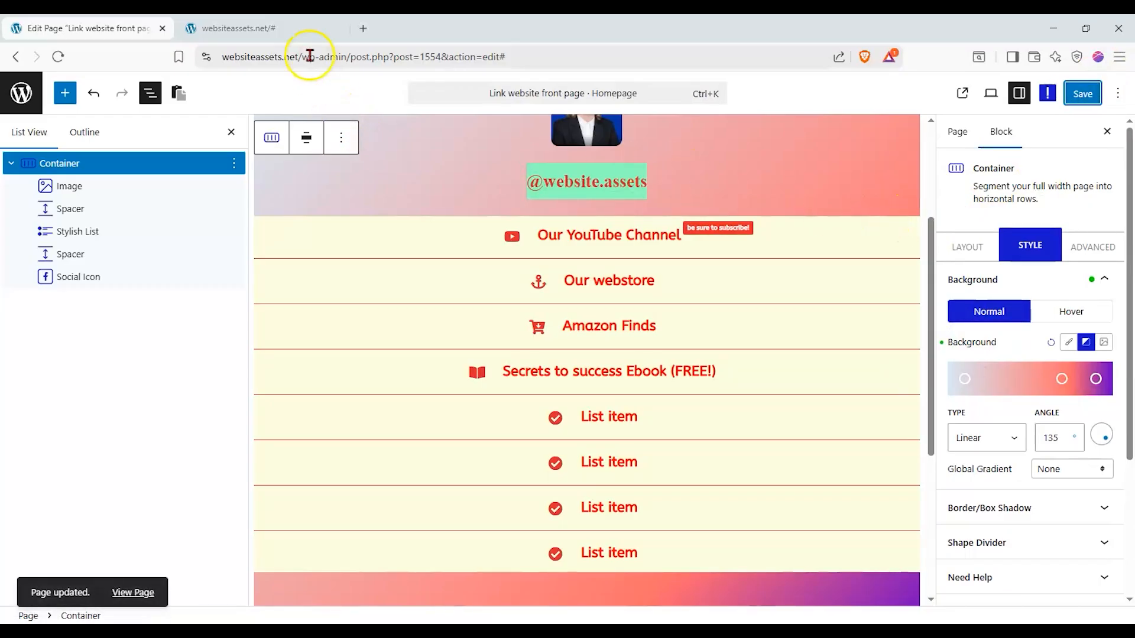
# Switch to the live site, reload it and examine the gradient background in the mobile preview.
pyautogui.click(289, 22)
pyautogui.click(57, 57)
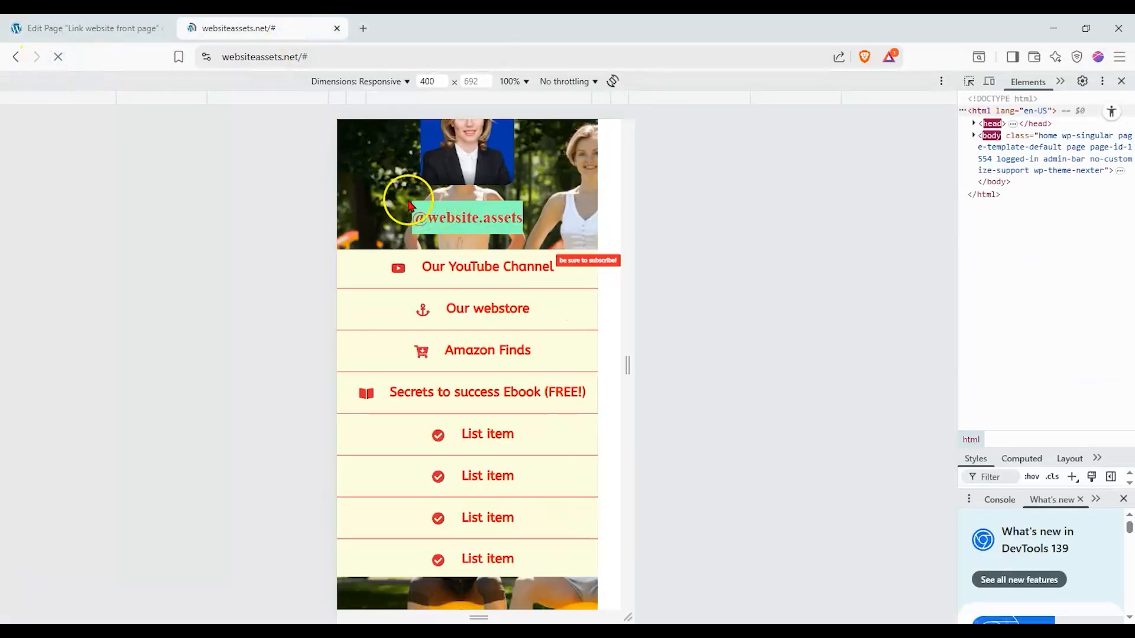
pyautogui.scroll(2, 373, 263)
pyautogui.scroll(-3, 372, 264)
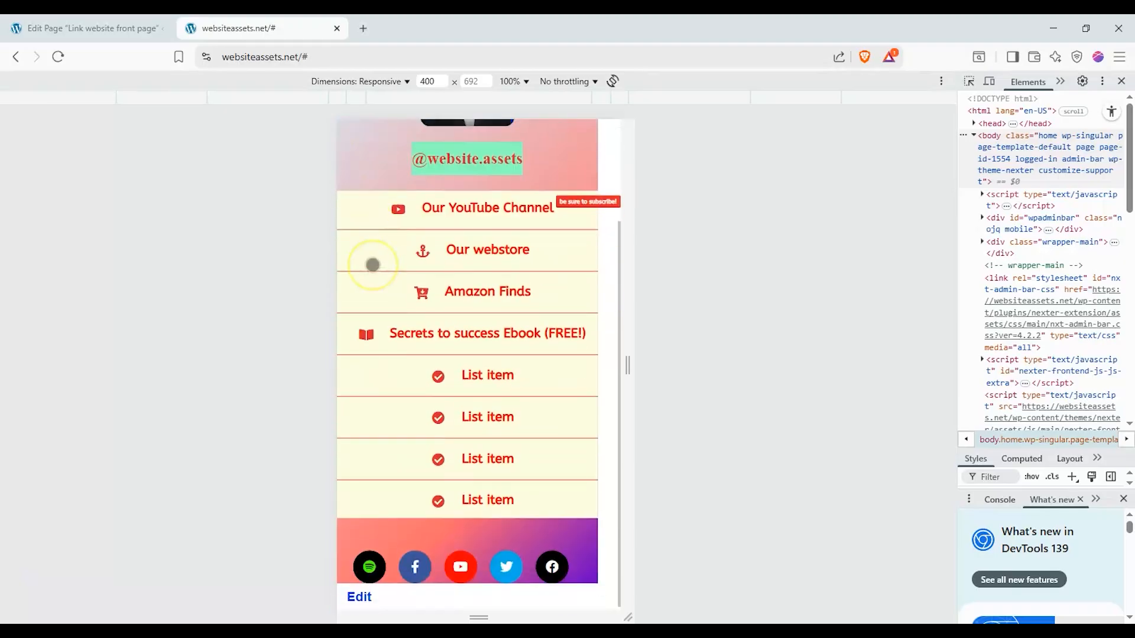
pyautogui.scroll(2, 372, 265)
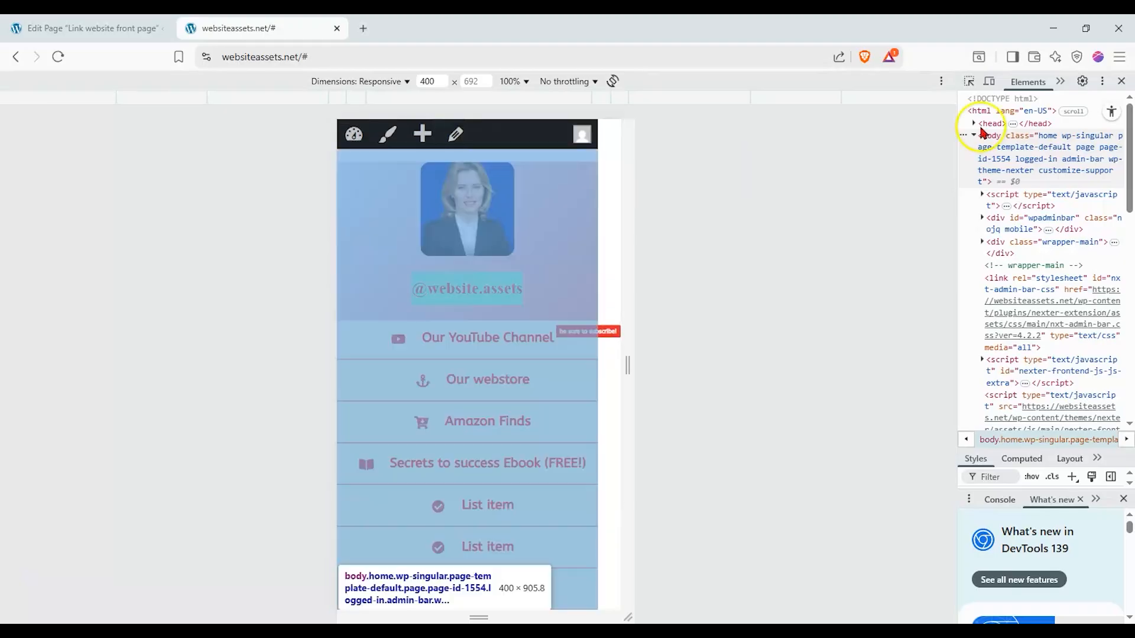
# View the live page at desktop width and check the gradient, the YouTube link's tooltip and the social icons.
pyautogui.click(992, 85)
pyautogui.scroll(-3, 850, 239)
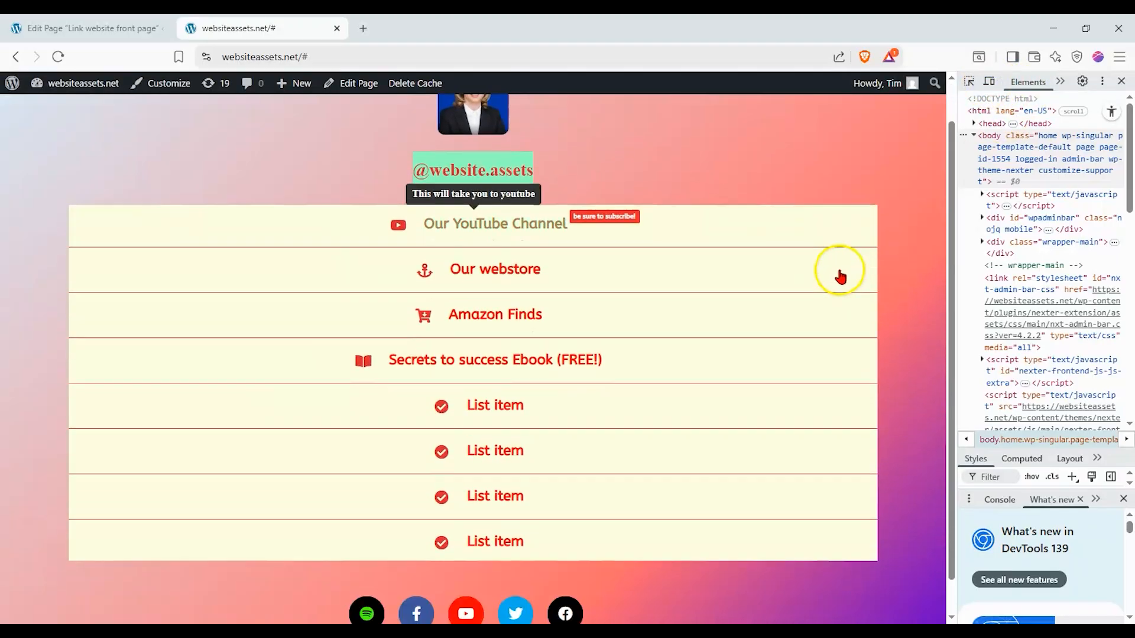
pyautogui.scroll(2, 808, 331)
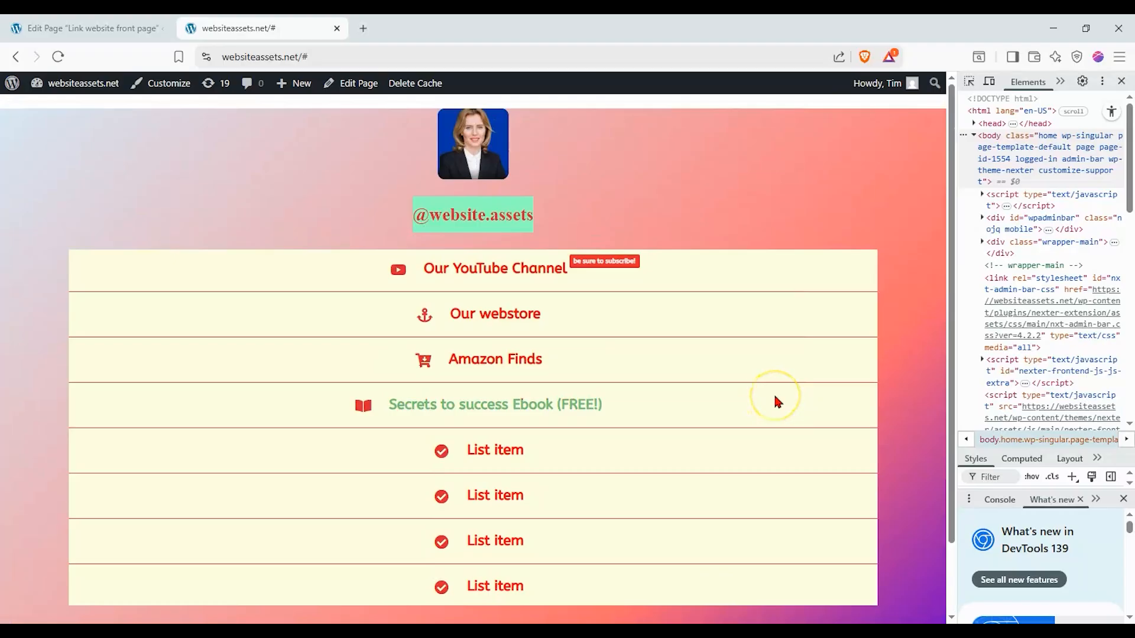
pyautogui.moveTo(509, 265)
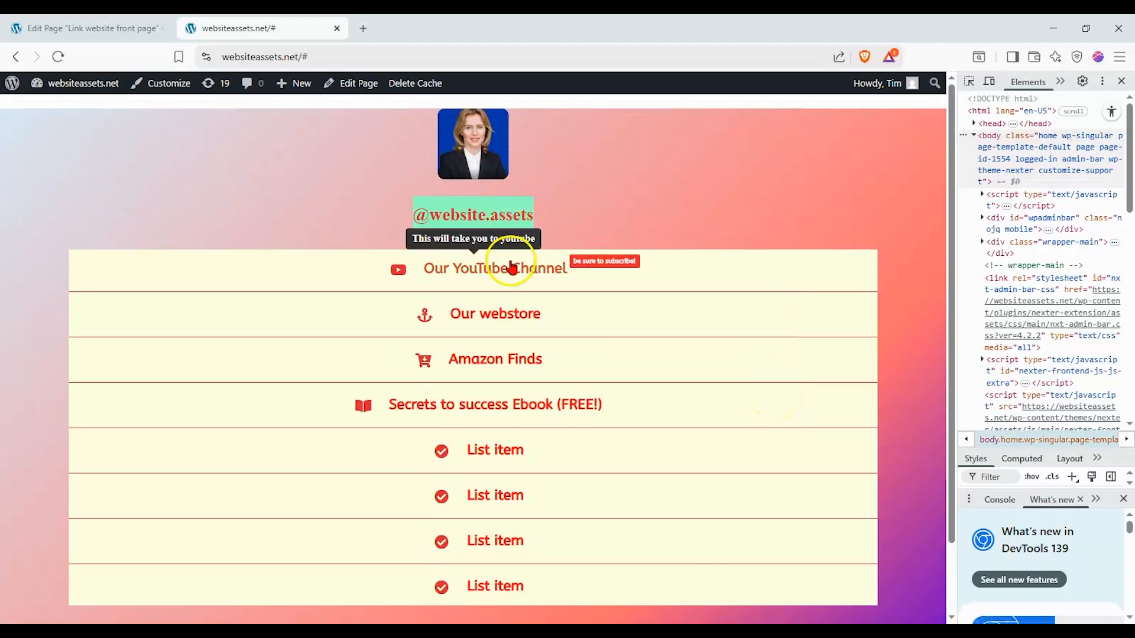
pyautogui.scroll(-1, 499, 331)
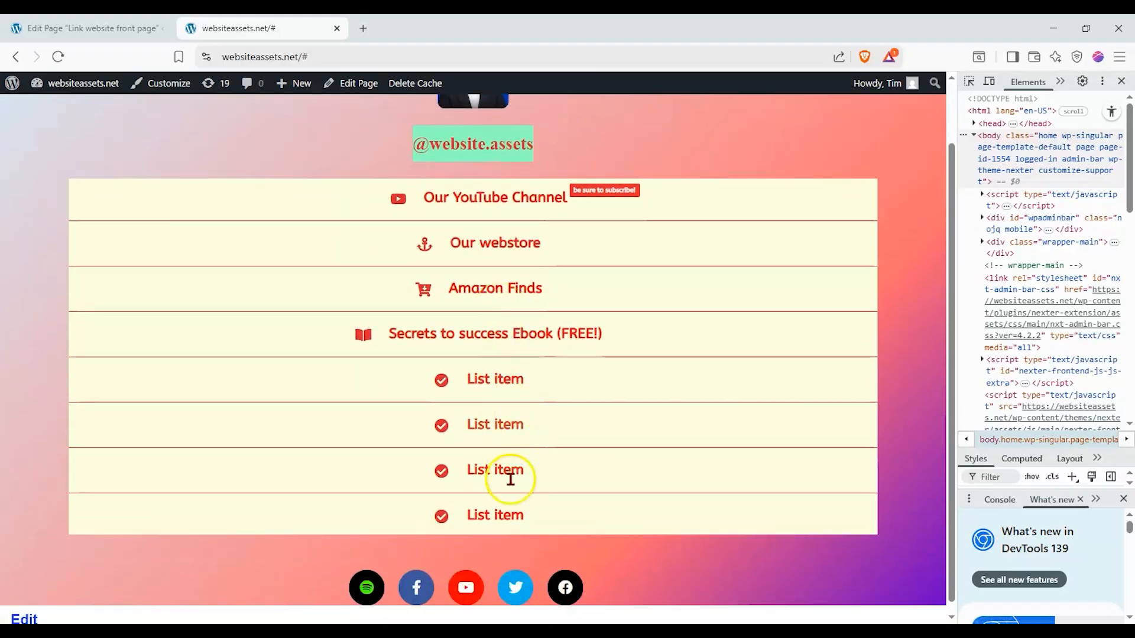
# Return the live page to the mobile preview and review it from the profile image to the social icons.
pyautogui.click(989, 81)
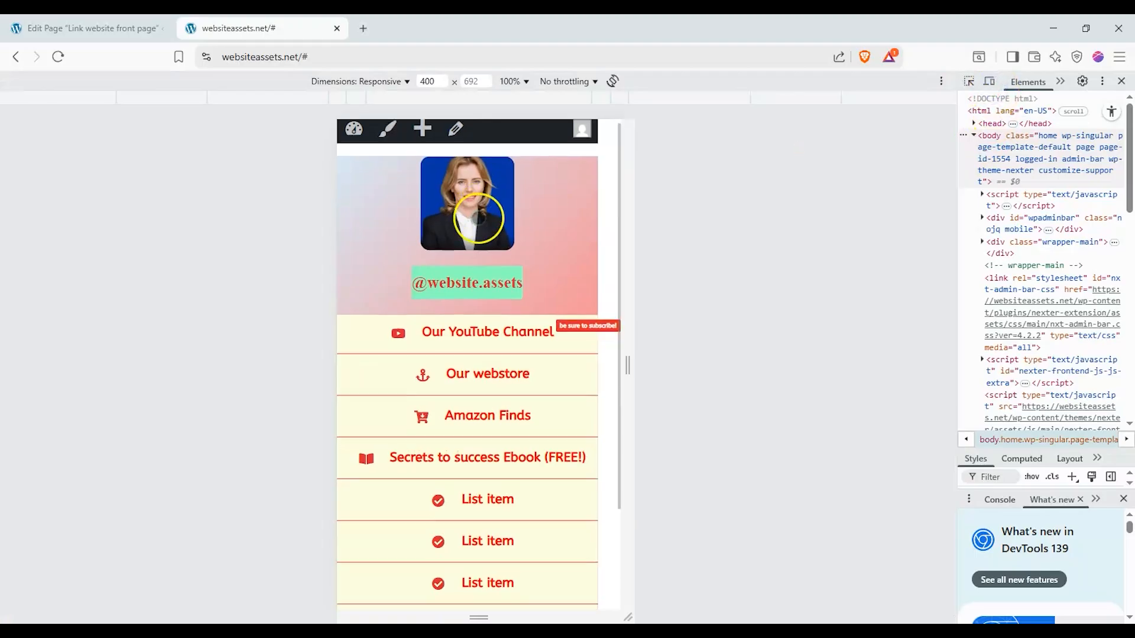
pyautogui.scroll(-2, 479, 219)
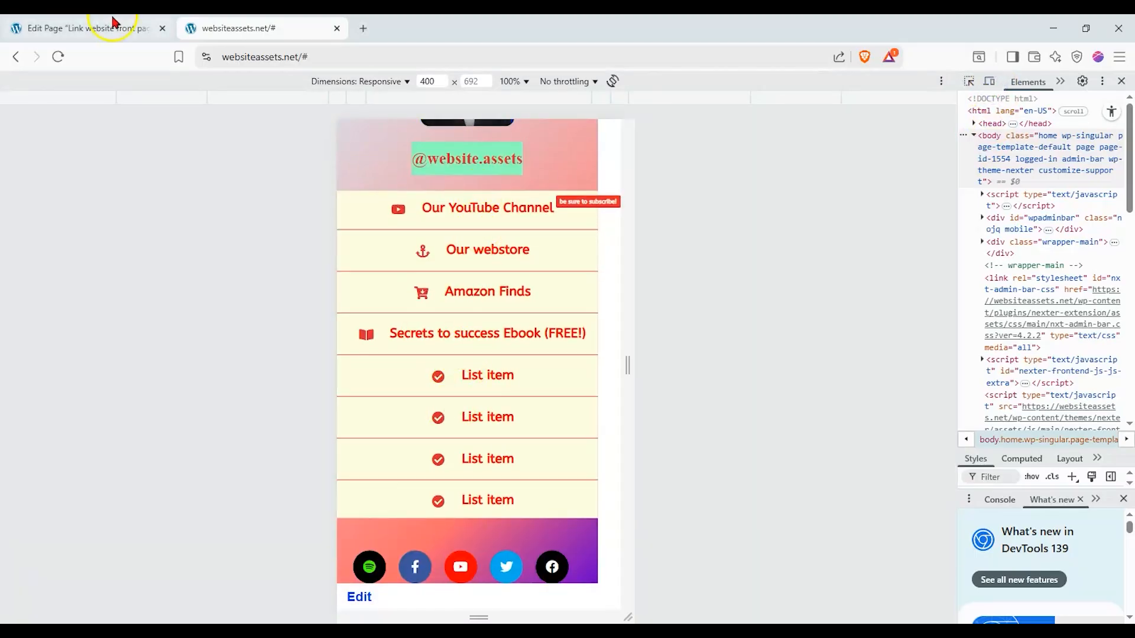
pyautogui.scroll(3, 360, 245)
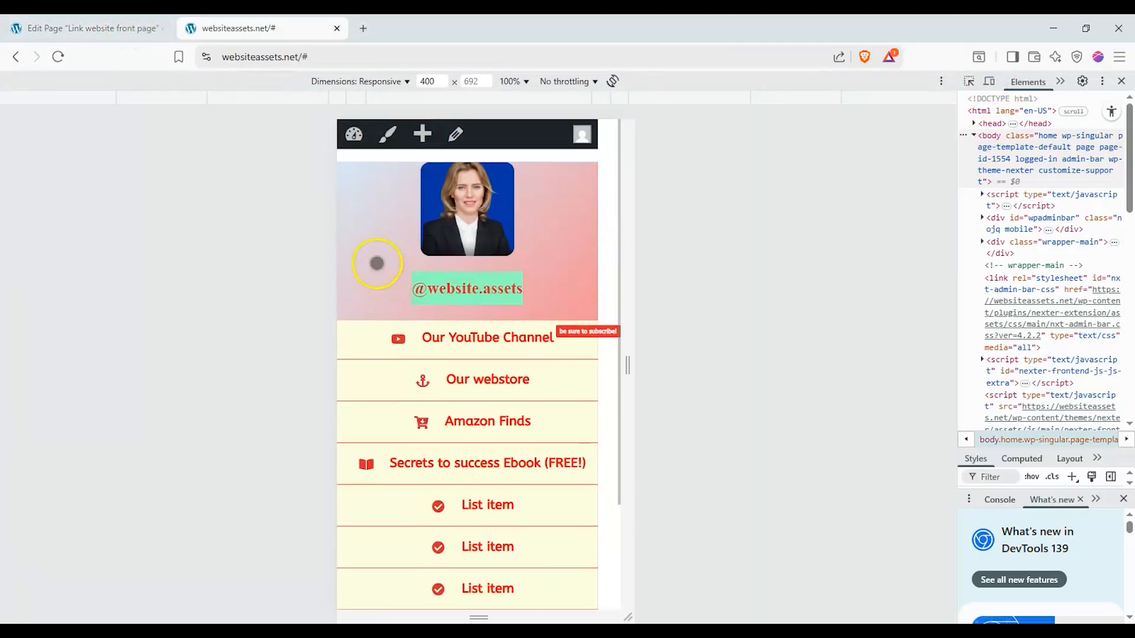
# Examine the finished link page in the mobile preview, comparing the gradient header, the list of links and the social icon row.
pyautogui.scroll(-1, 378, 264)
pyautogui.scroll(3, 377, 264)
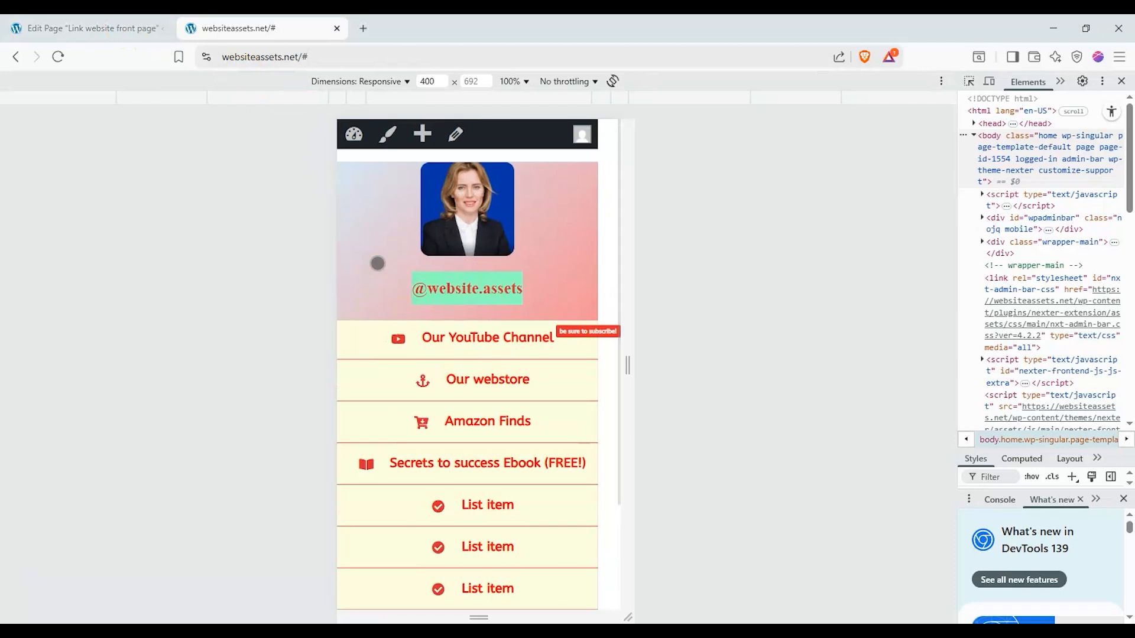
pyautogui.scroll(-1, 377, 263)
pyautogui.scroll(-2, 378, 263)
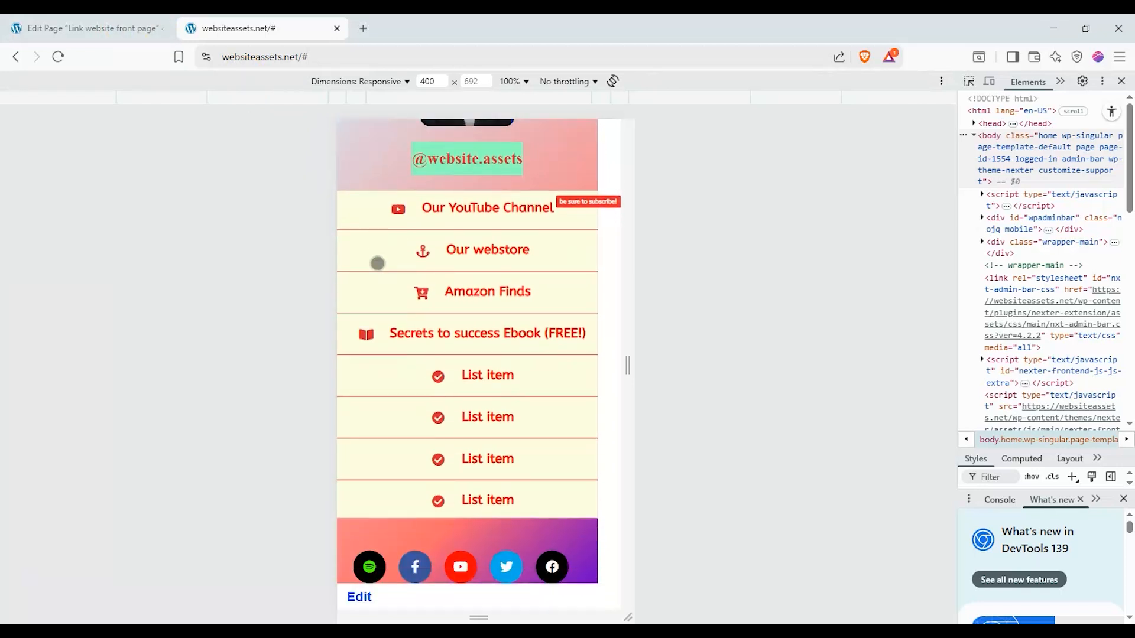
pyautogui.scroll(3, 377, 263)
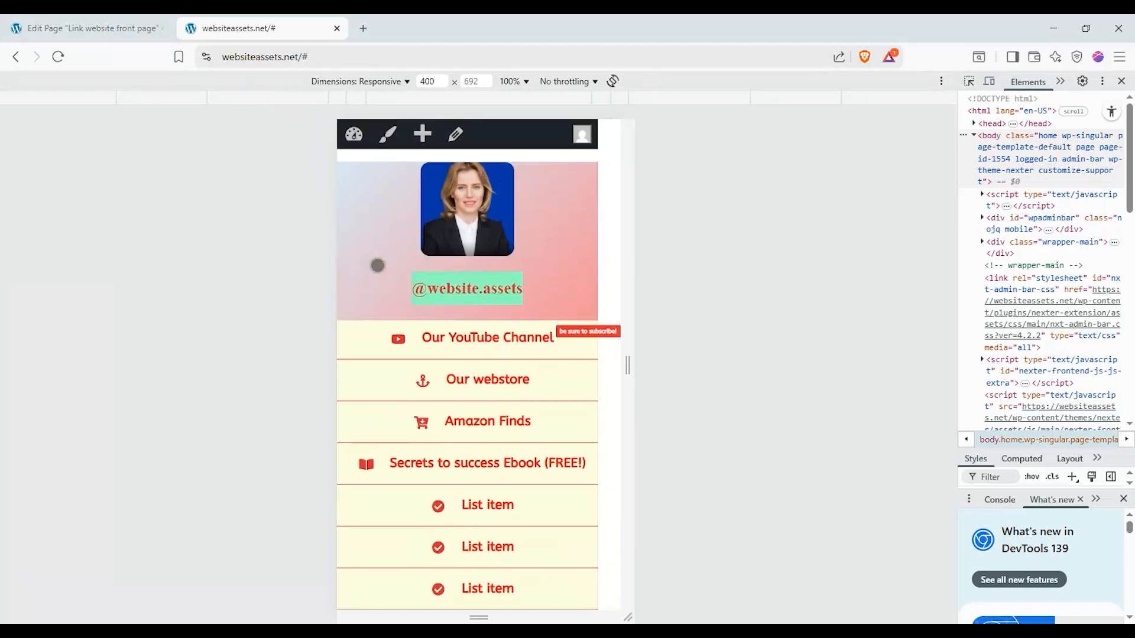
pyautogui.scroll(-3, 377, 265)
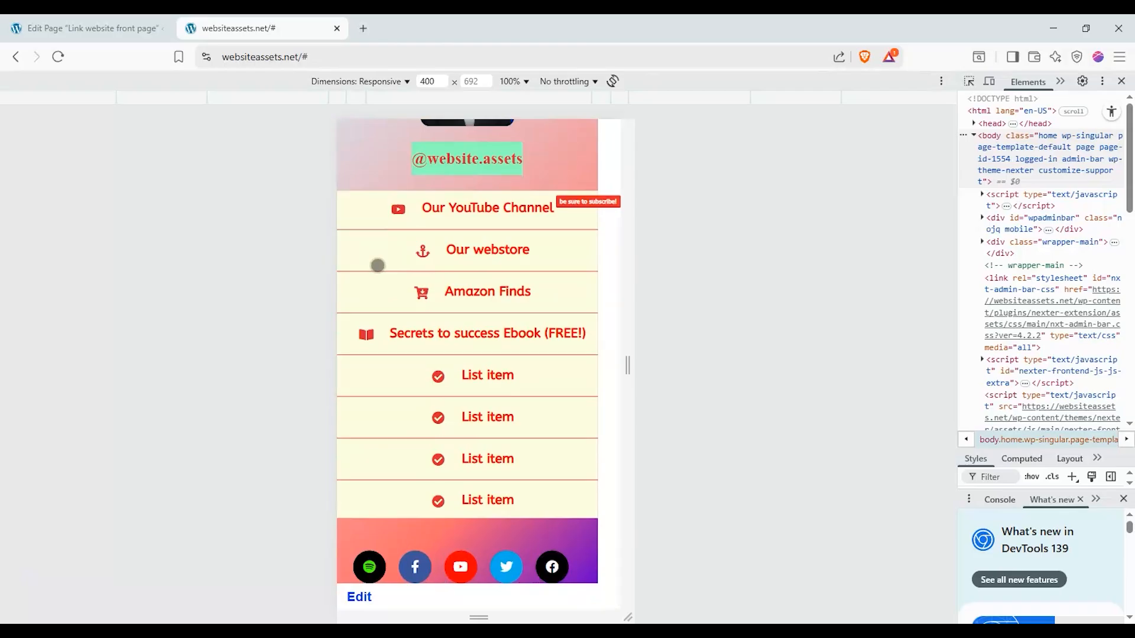
pyautogui.scroll(1, 377, 265)
pyautogui.scroll(3, 377, 265)
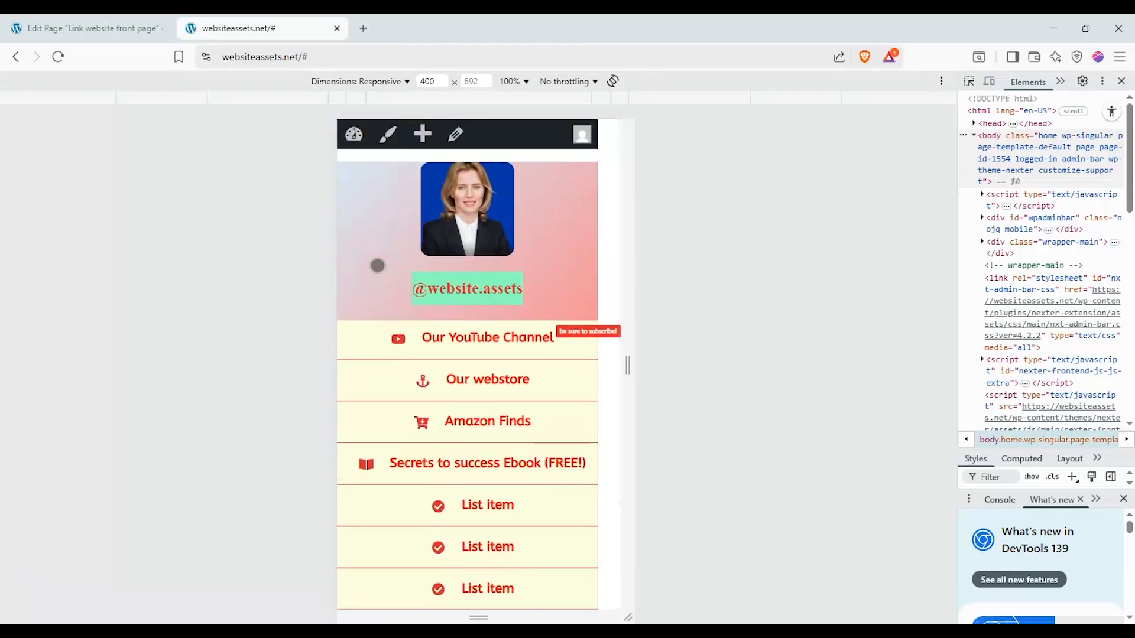
pyautogui.scroll(-2, 377, 266)
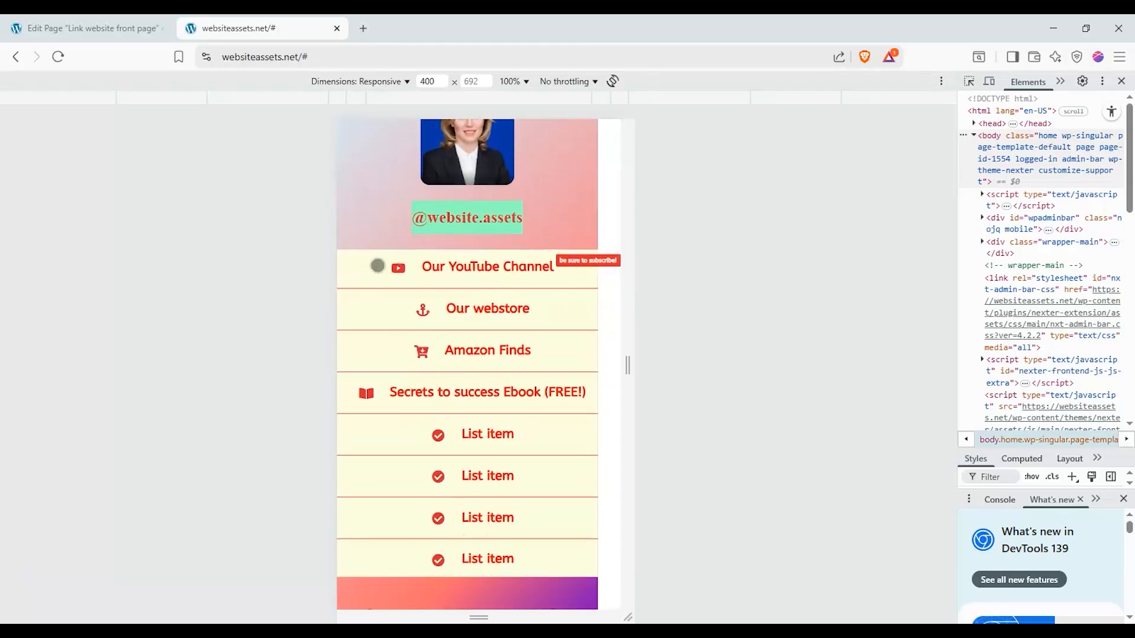
pyautogui.scroll(-2, 378, 265)
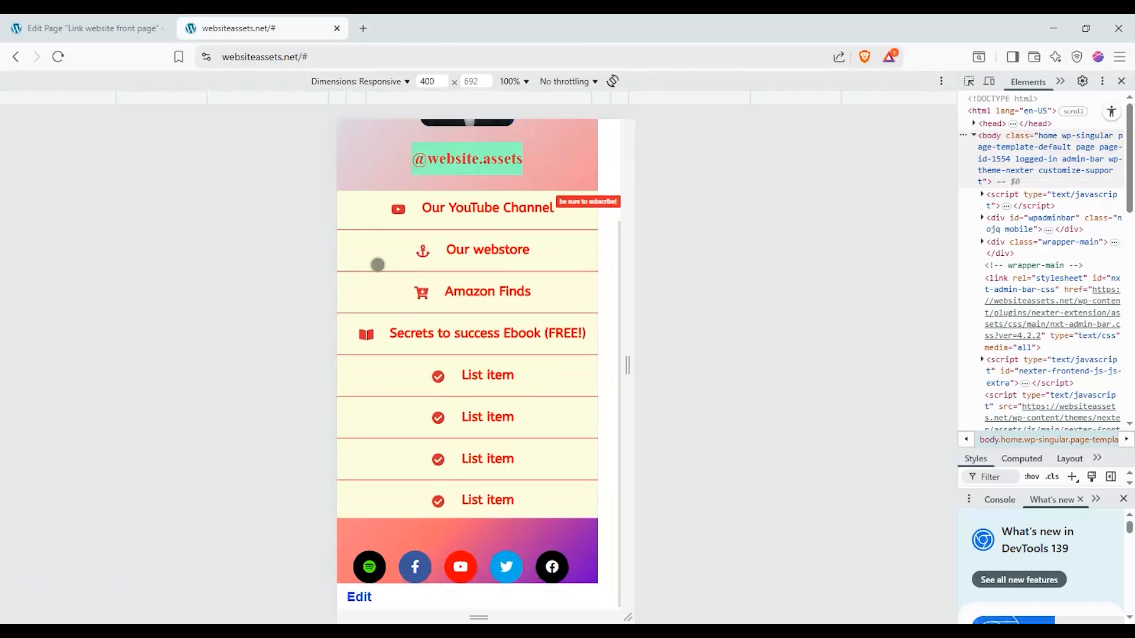
pyautogui.moveTo(360, 228); pyautogui.dragTo(460, 336)
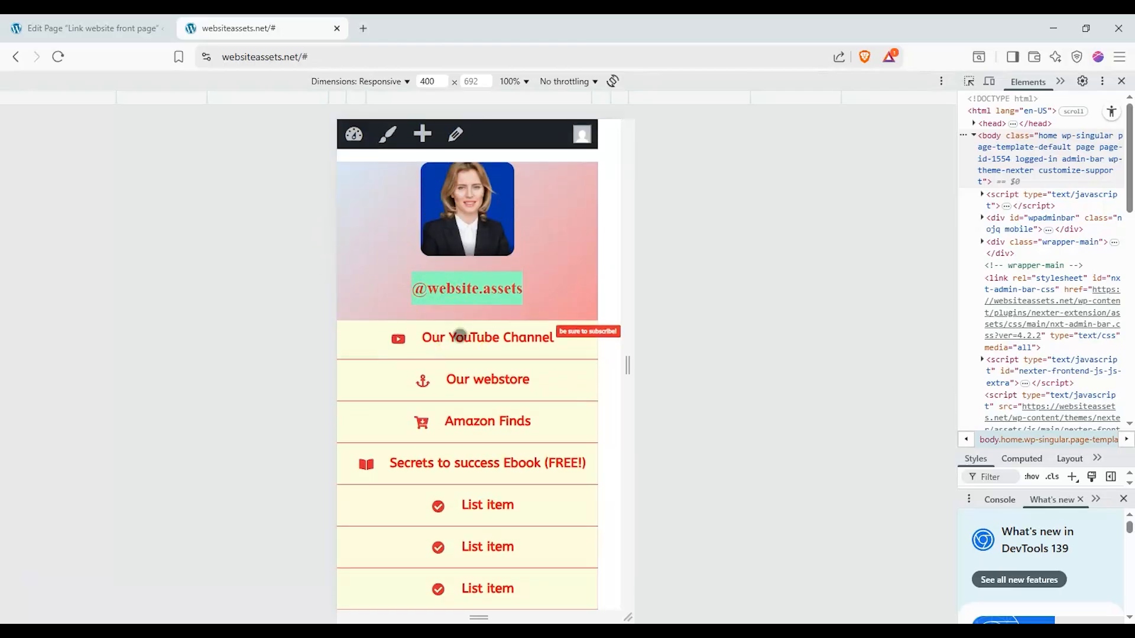
pyautogui.scroll(-4, 459, 334)
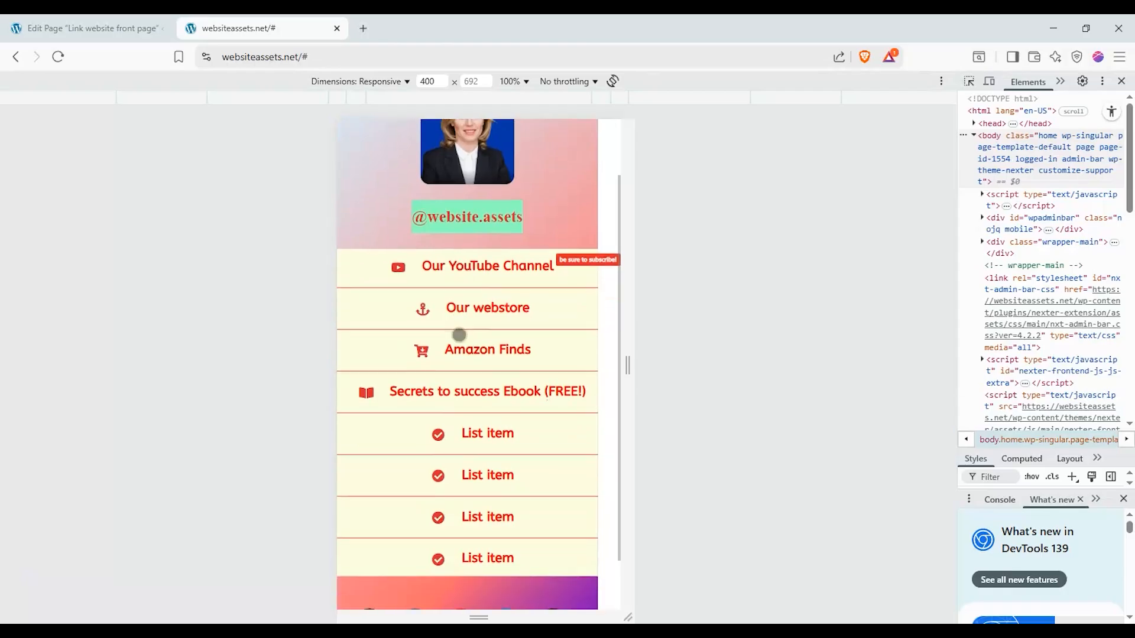
pyautogui.click(456, 349)
pyautogui.scroll(4, 456, 349)
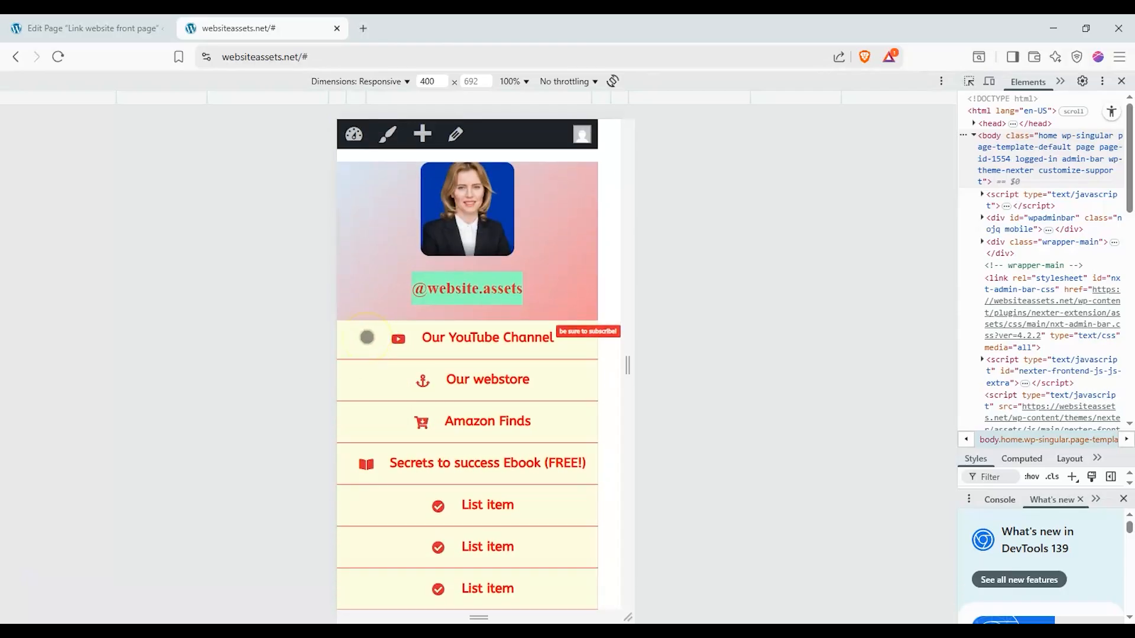
pyautogui.scroll(-2, 367, 337)
pyautogui.scroll(1, 367, 337)
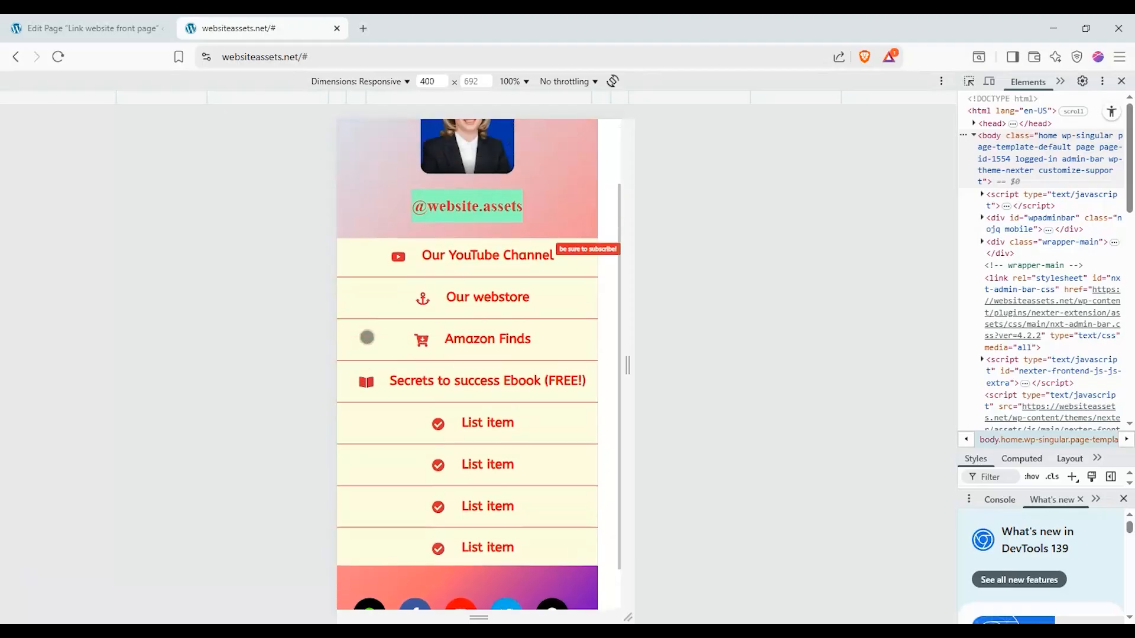
pyautogui.scroll(2, 367, 337)
pyautogui.click(364, 334)
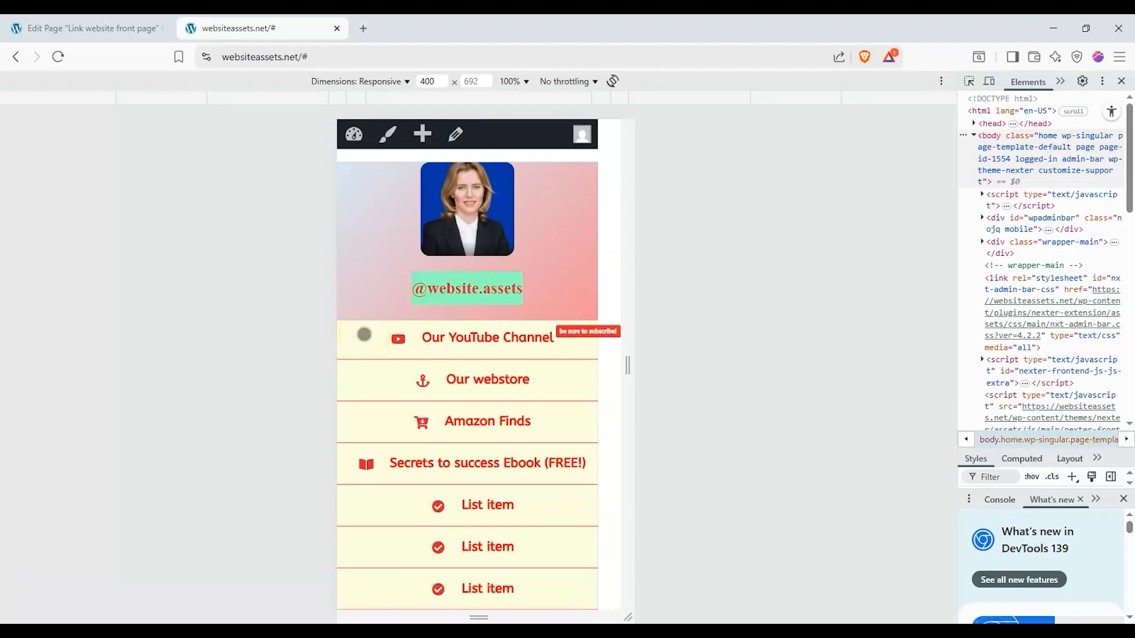
pyautogui.scroll(-3, 367, 334)
pyautogui.scroll(2, 373, 325)
pyautogui.click(422, 335)
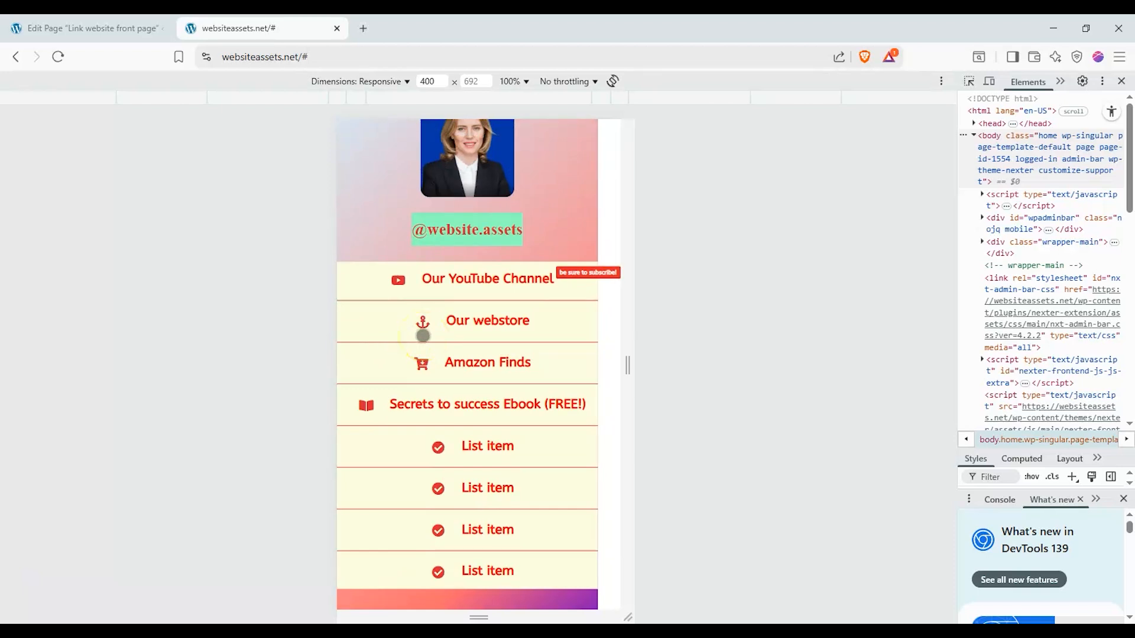
pyautogui.scroll(1, 363, 340)
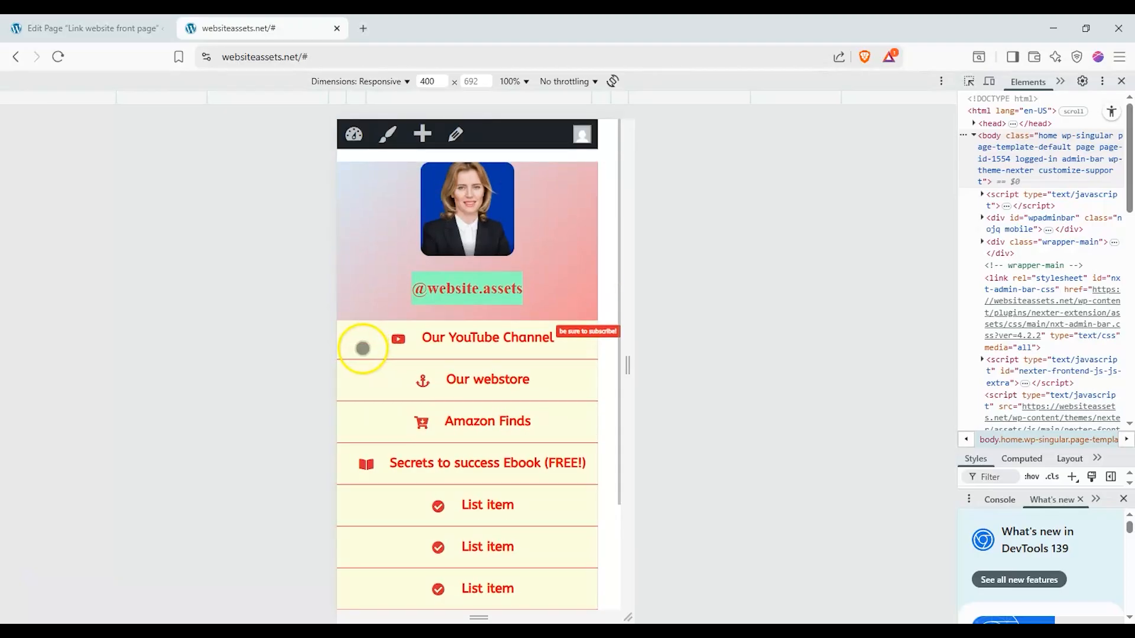
pyautogui.scroll(-1, 363, 348)
pyautogui.scroll(-1, 362, 348)
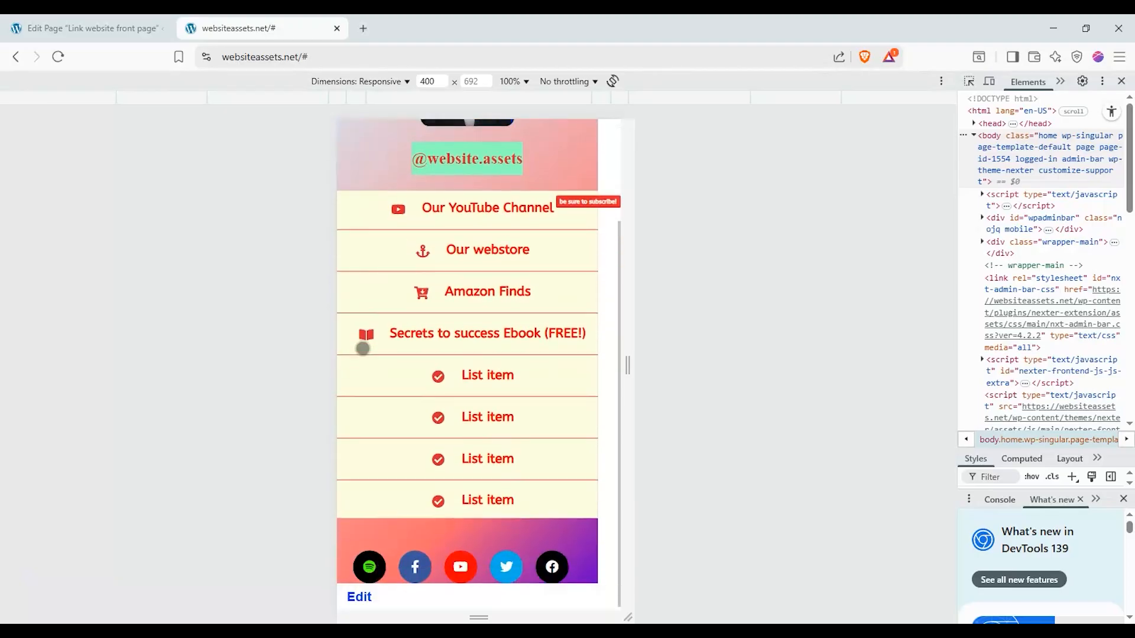
pyautogui.scroll(1, 361, 348)
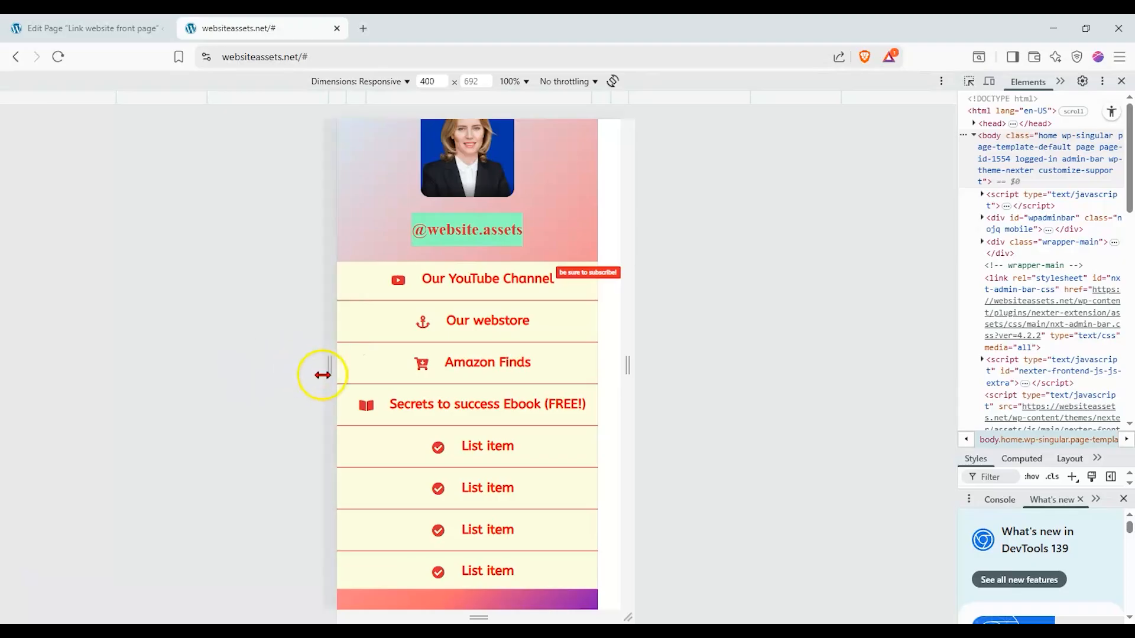
pyautogui.scroll(1, 413, 380)
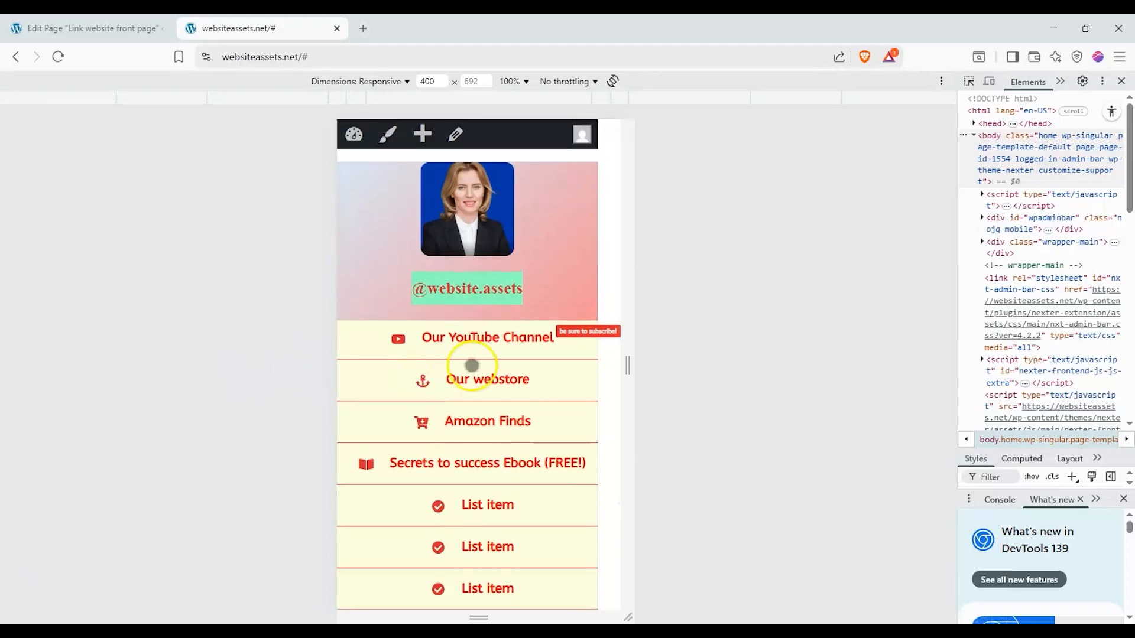
pyautogui.scroll(-1, 496, 348)
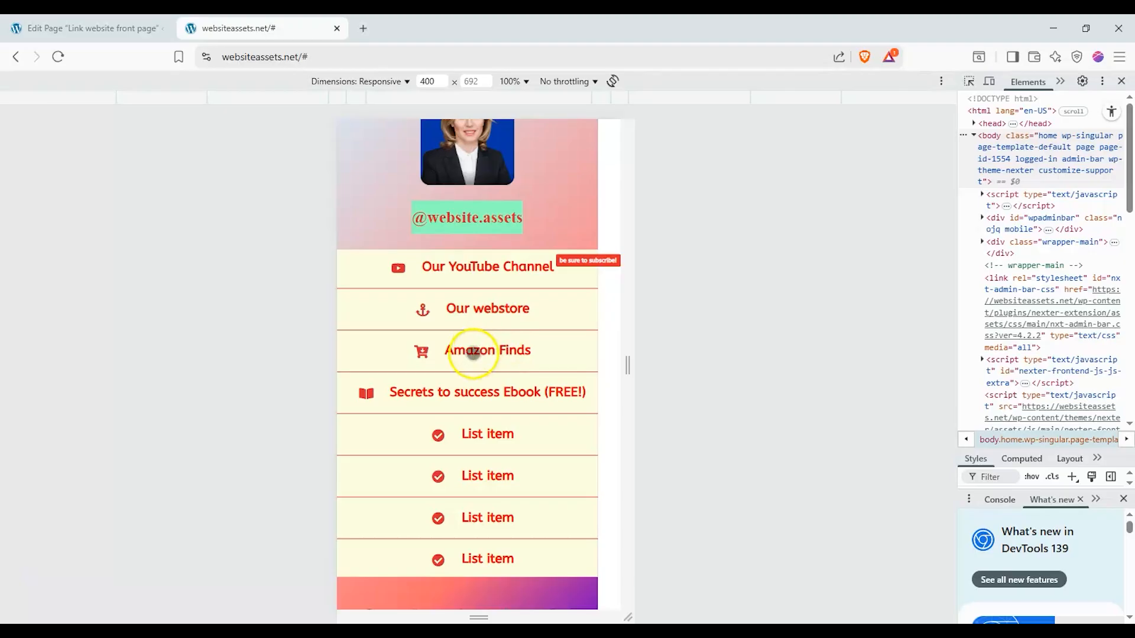
pyautogui.scroll(1, 472, 355)
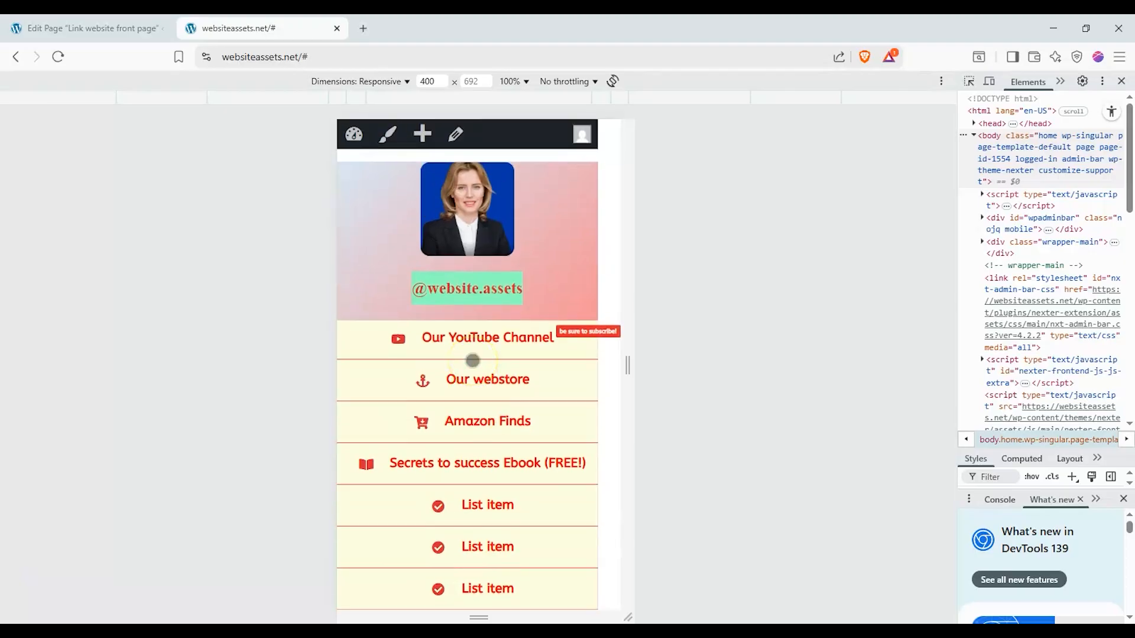
pyautogui.scroll(-1, 471, 361)
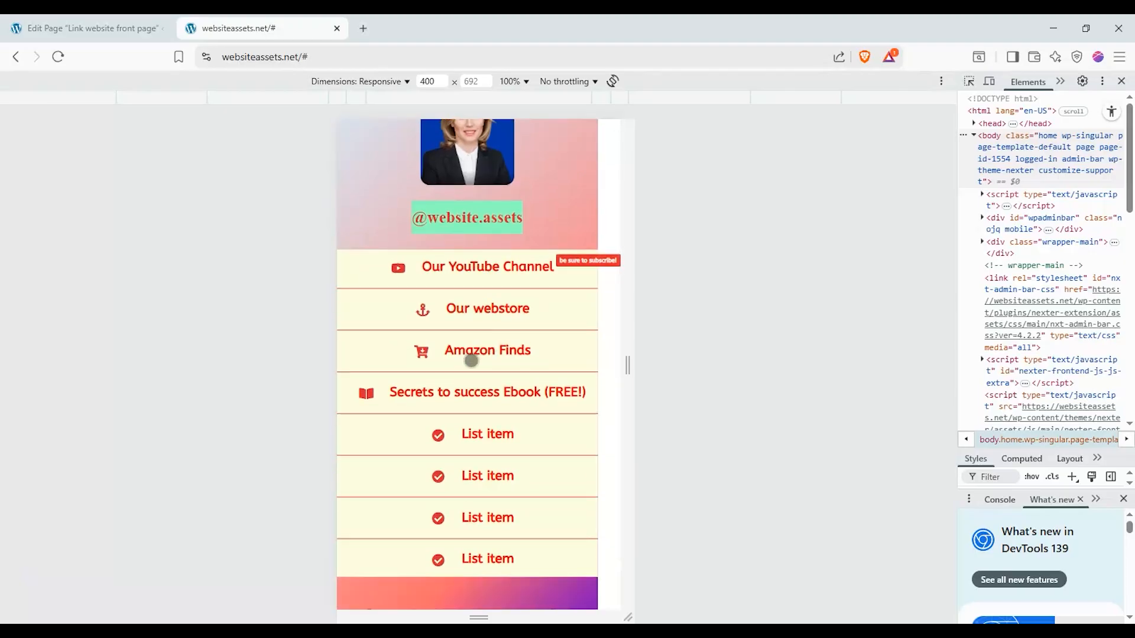
pyautogui.scroll(1, 362, 236)
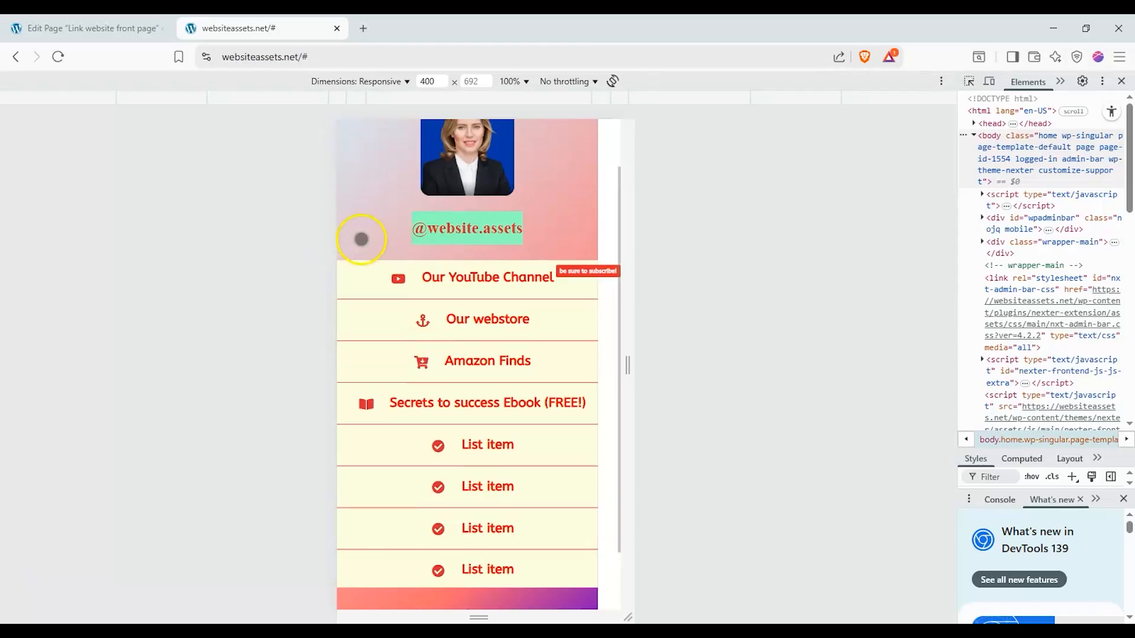
pyautogui.scroll(-1, 364, 262)
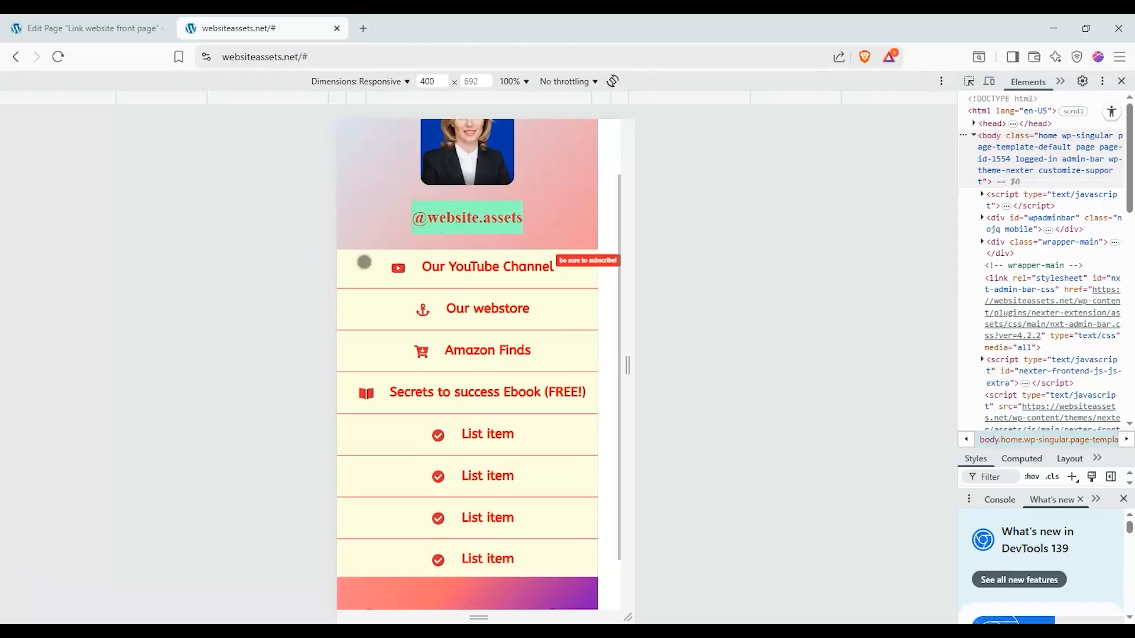
pyautogui.scroll(-1, 364, 262)
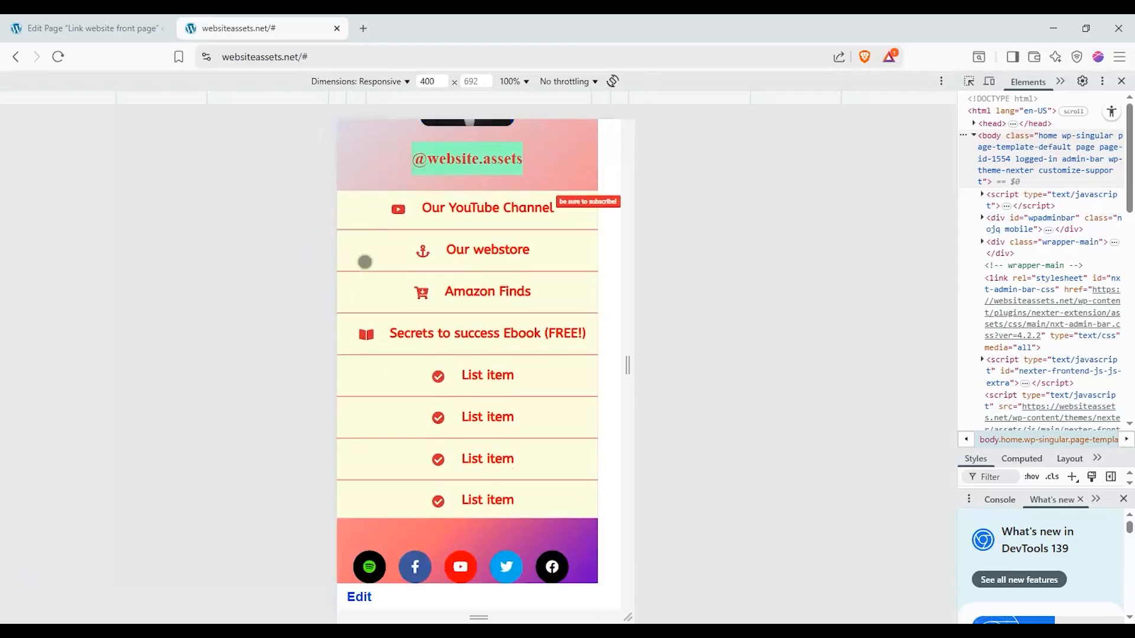
pyautogui.scroll(1, 365, 262)
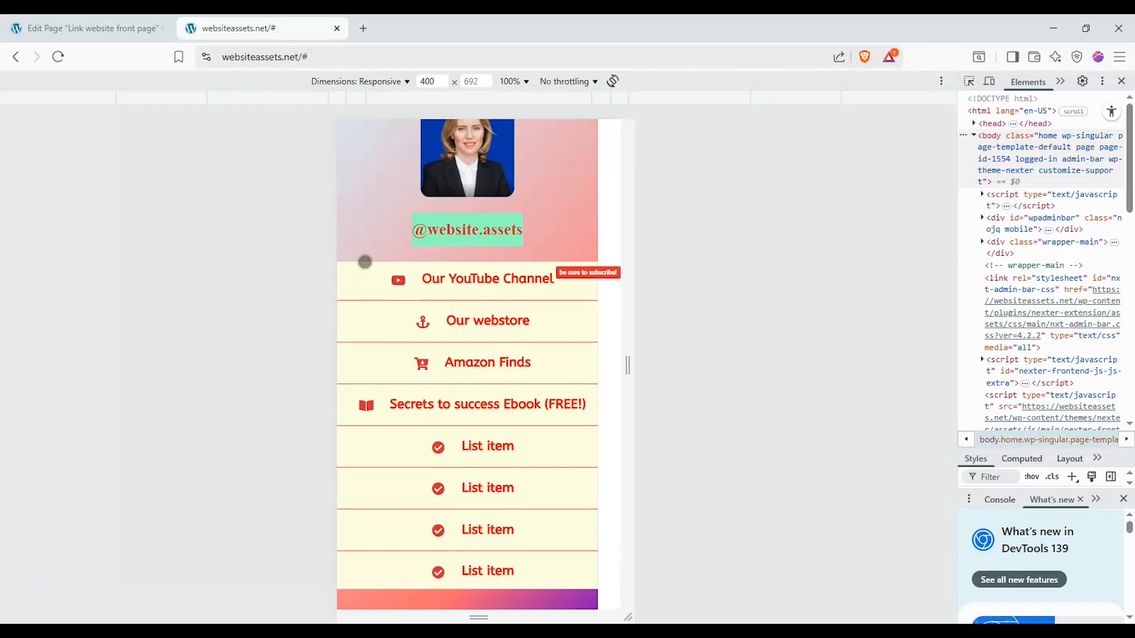
pyautogui.scroll(-1, 365, 262)
pyautogui.scroll(1, 364, 262)
pyautogui.scroll(1, 365, 262)
pyautogui.scroll(-2, 365, 262)
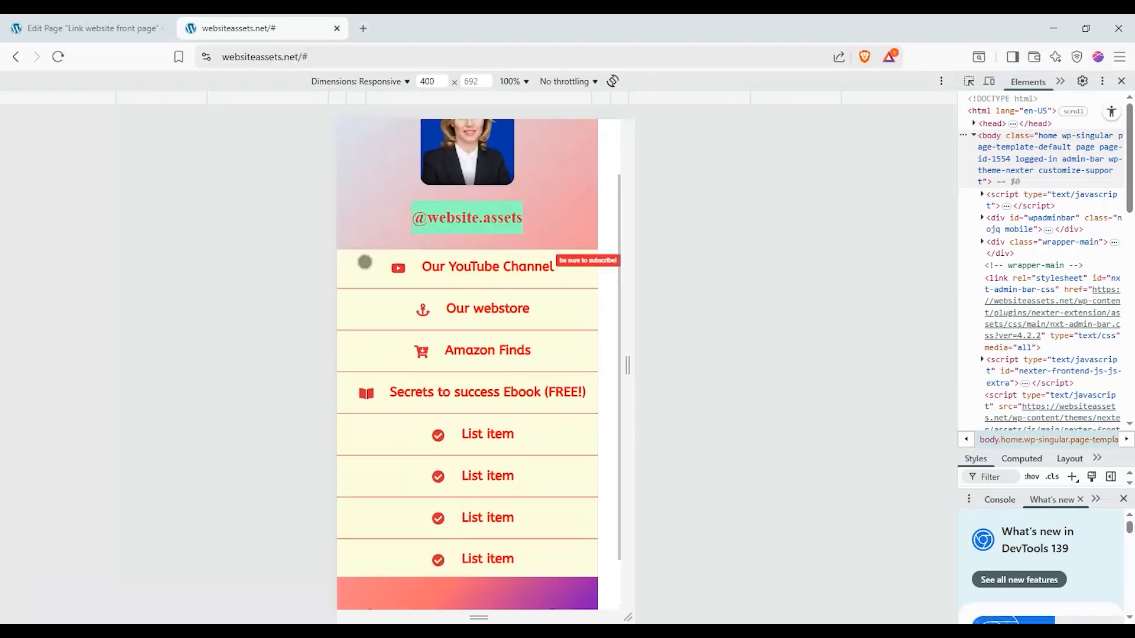
pyautogui.scroll(1, 364, 262)
pyautogui.scroll(1, 364, 262)
pyautogui.scroll(-1, 365, 262)
pyautogui.scroll(1, 364, 262)
pyautogui.scroll(1, 365, 261)
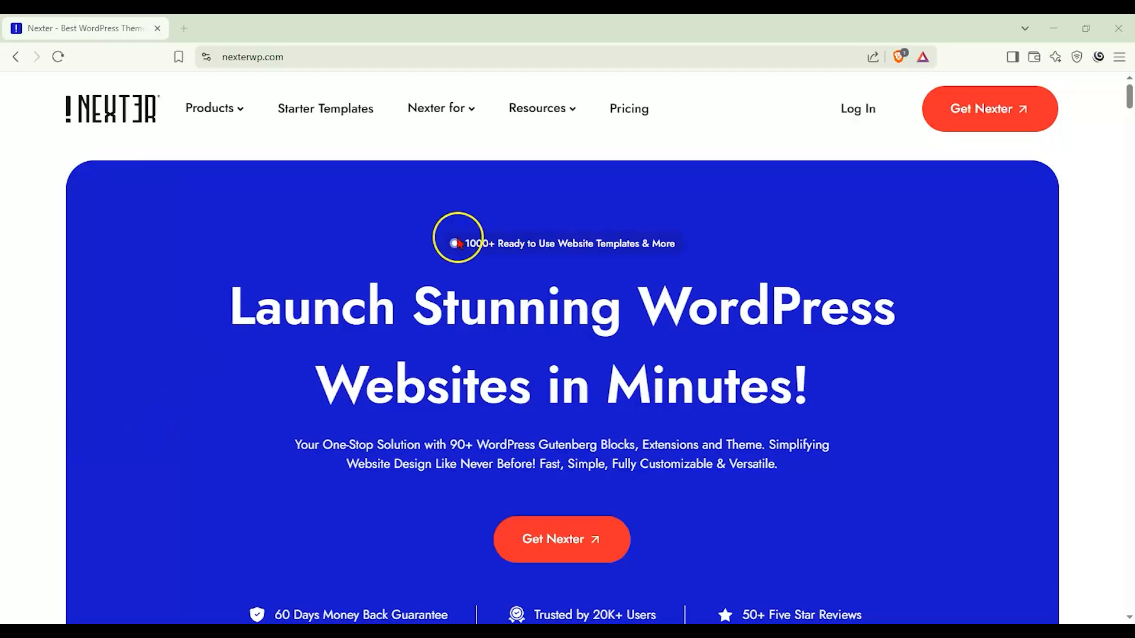
# Open the pricing page on the Nexter website and compare the Starter, Studio and Professional plans.
pyautogui.click(615, 118)
pyautogui.scroll(-3, 48, 266)
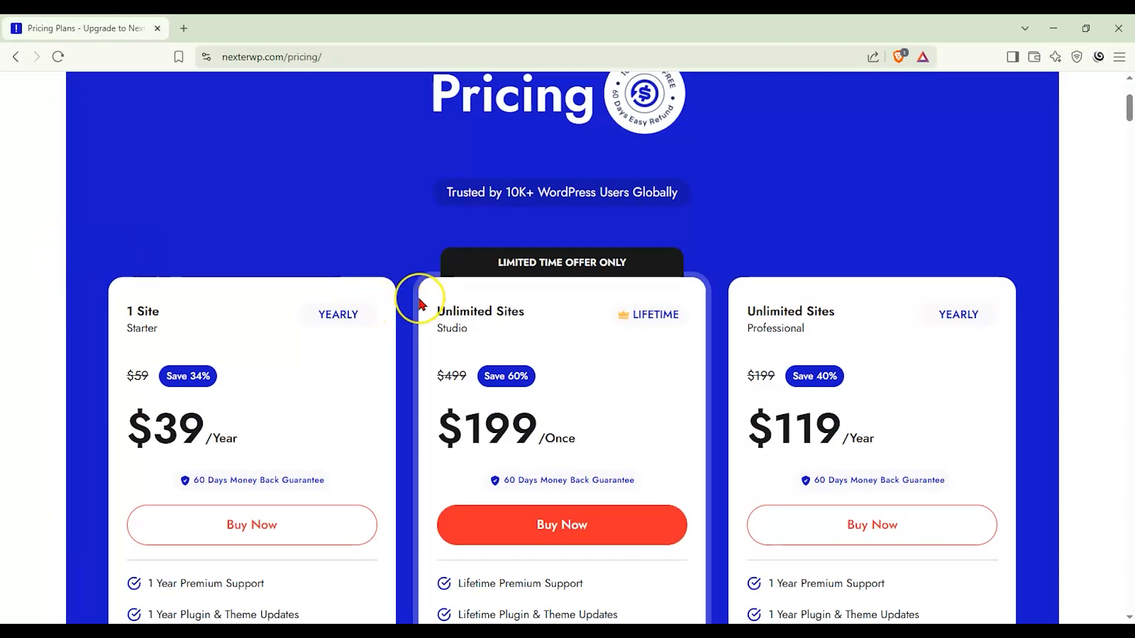
pyautogui.scroll(-1, 419, 304)
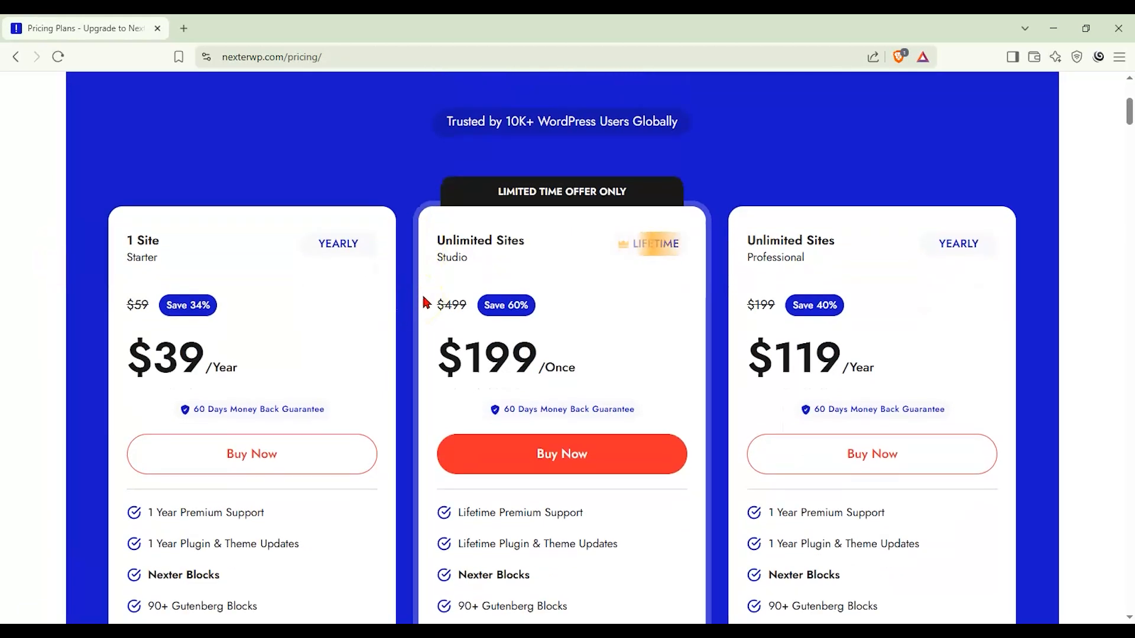